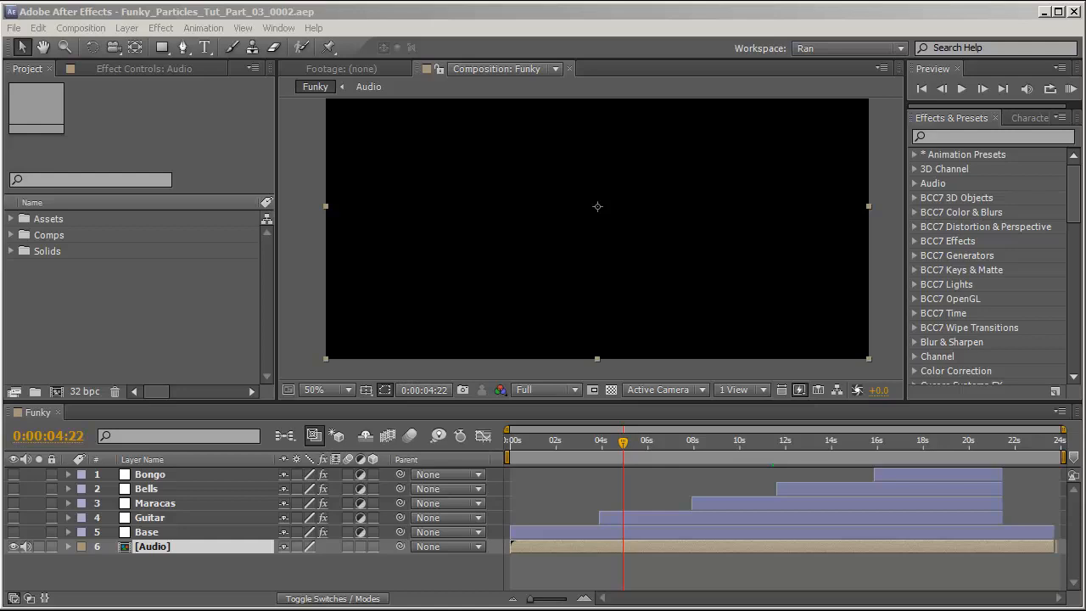
# Open the Audio precomp to look over its sound layers, then close it to return to the Funky composition.
pyautogui.click(145, 555)
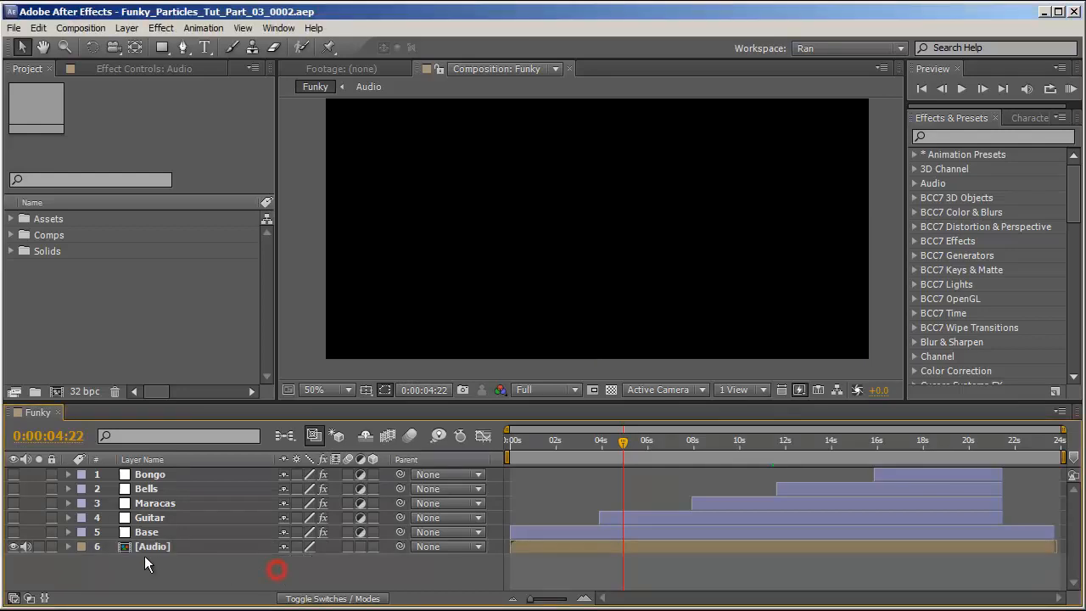
pyautogui.doubleClick(175, 549)
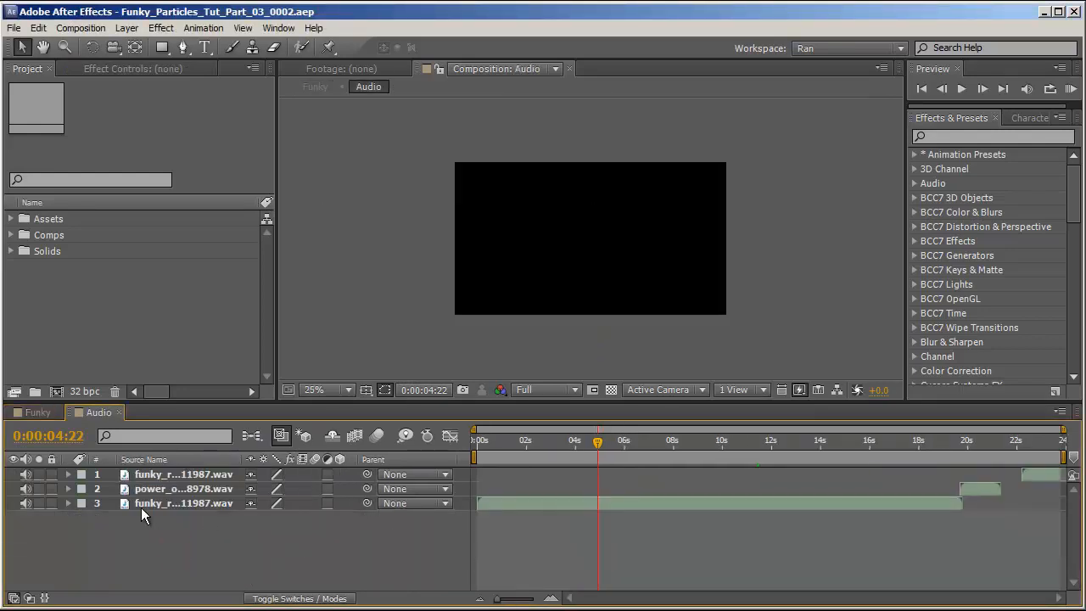
pyautogui.click(221, 459)
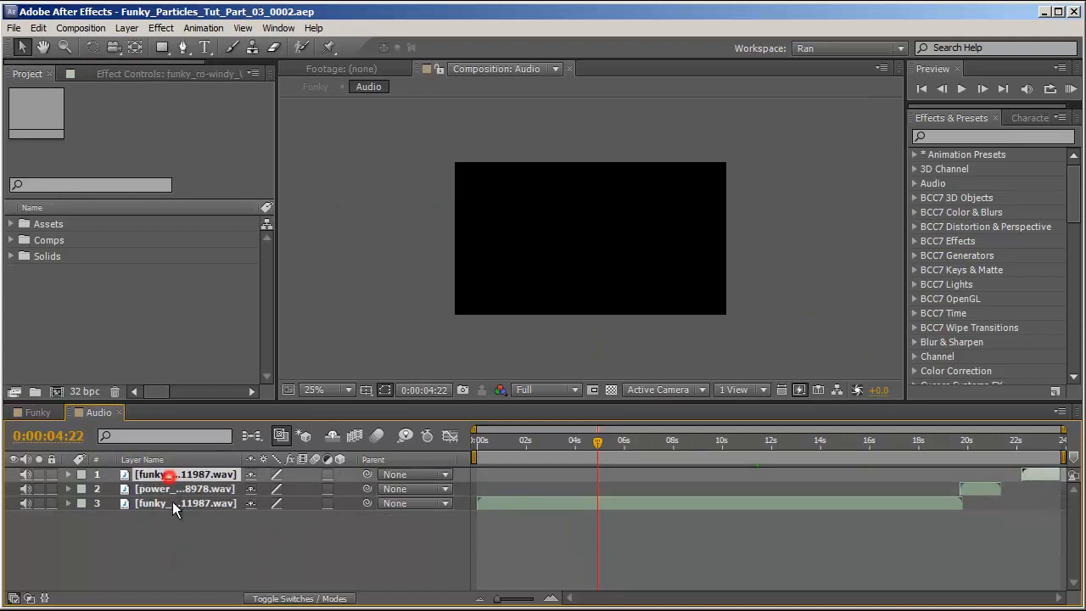
pyautogui.click(173, 503)
pyautogui.click(121, 414)
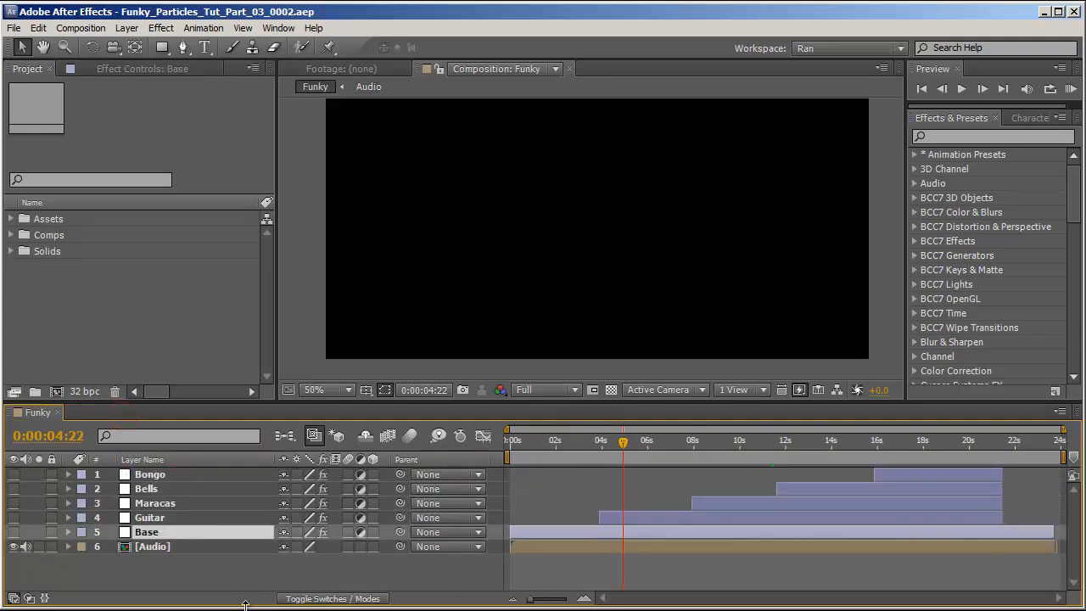
# Turn on the Base layer briefly to examine its Sound Keys spectrum and effect settings, then hide it again.
pyautogui.click(13, 532)
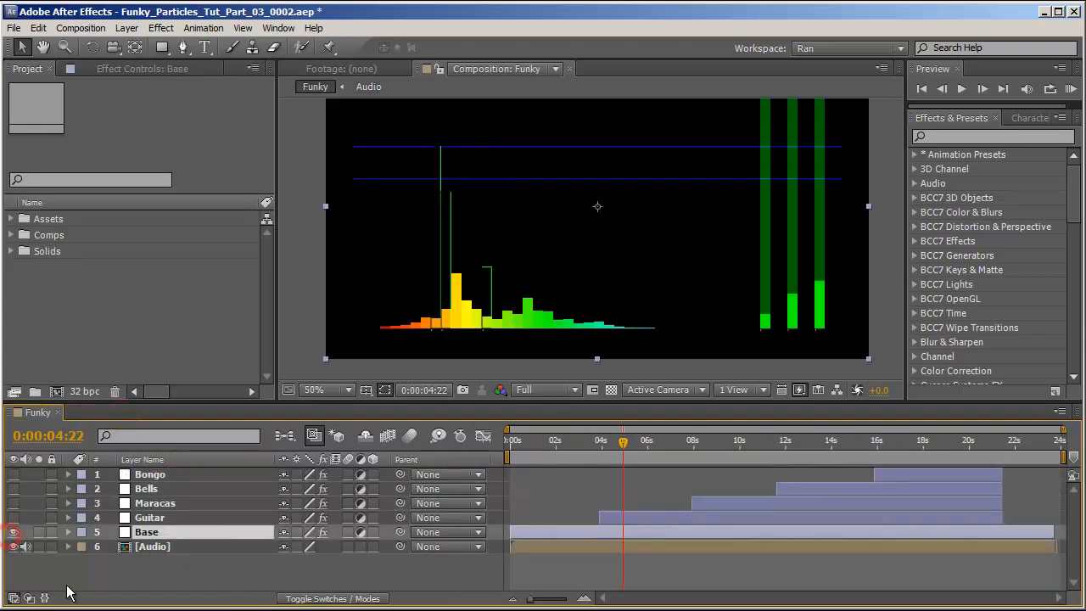
pyautogui.click(113, 75)
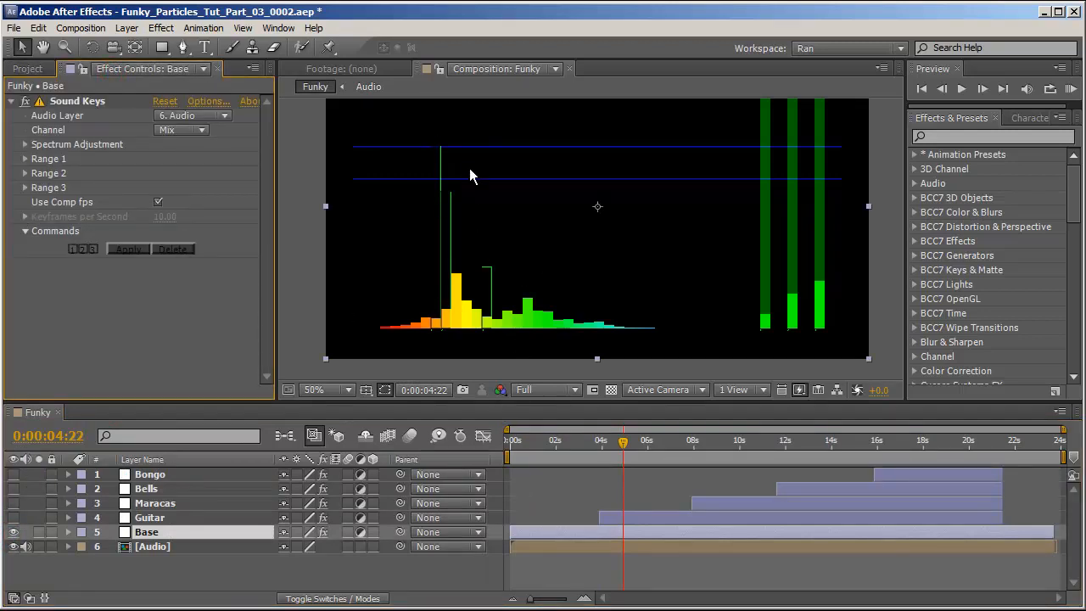
pyautogui.click(14, 532)
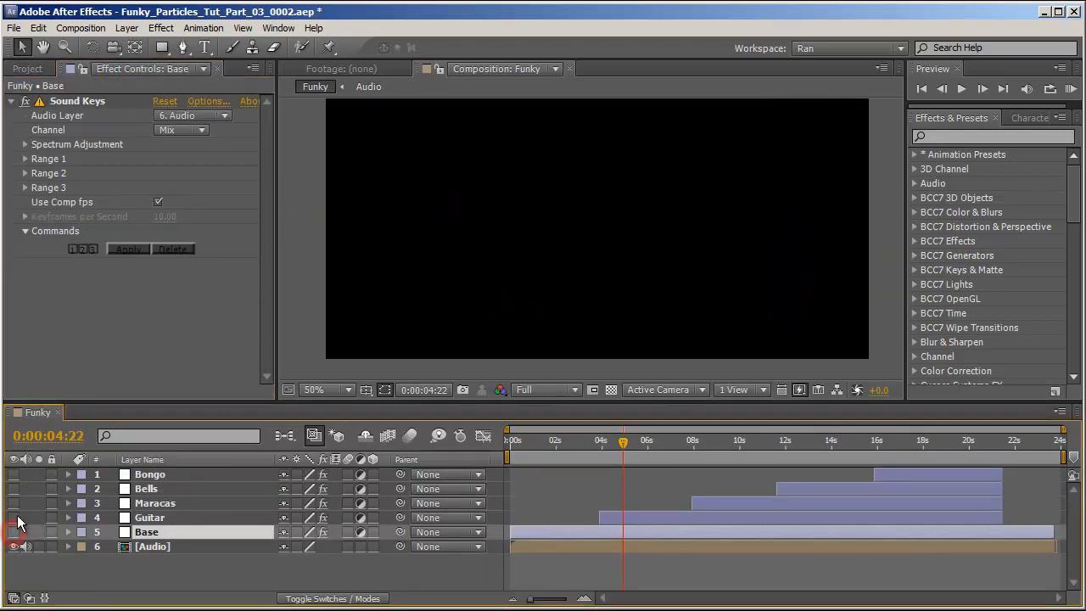
# Check the Guitar, Maracas, Bells and Bongo layers by toggling their visibility at different times, leaving them all hidden.
pyautogui.click(13, 518)
pyautogui.click(14, 518)
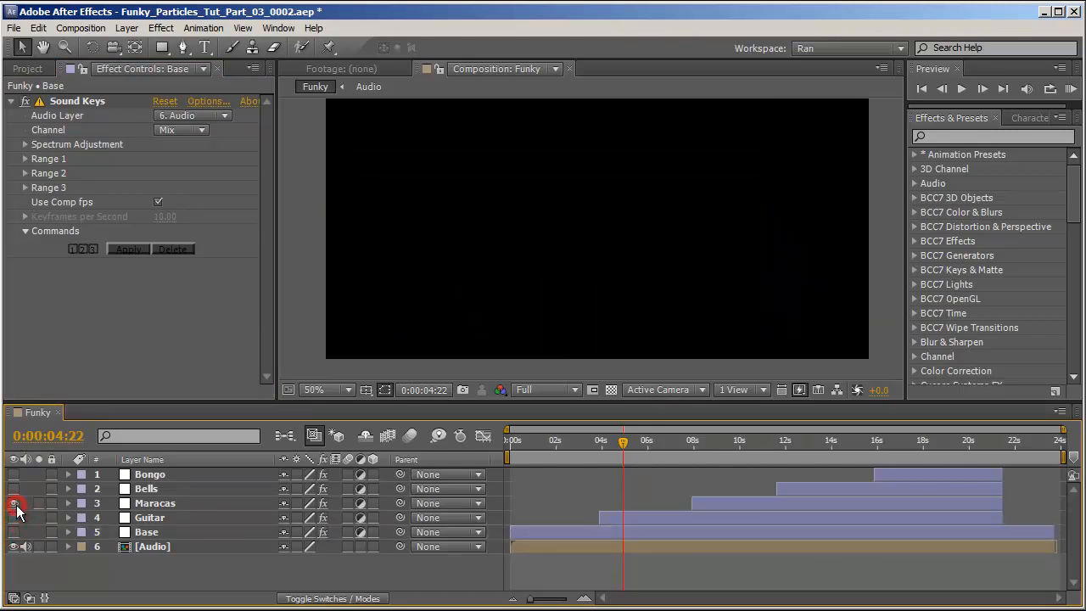
pyautogui.click(13, 504)
pyautogui.click(14, 488)
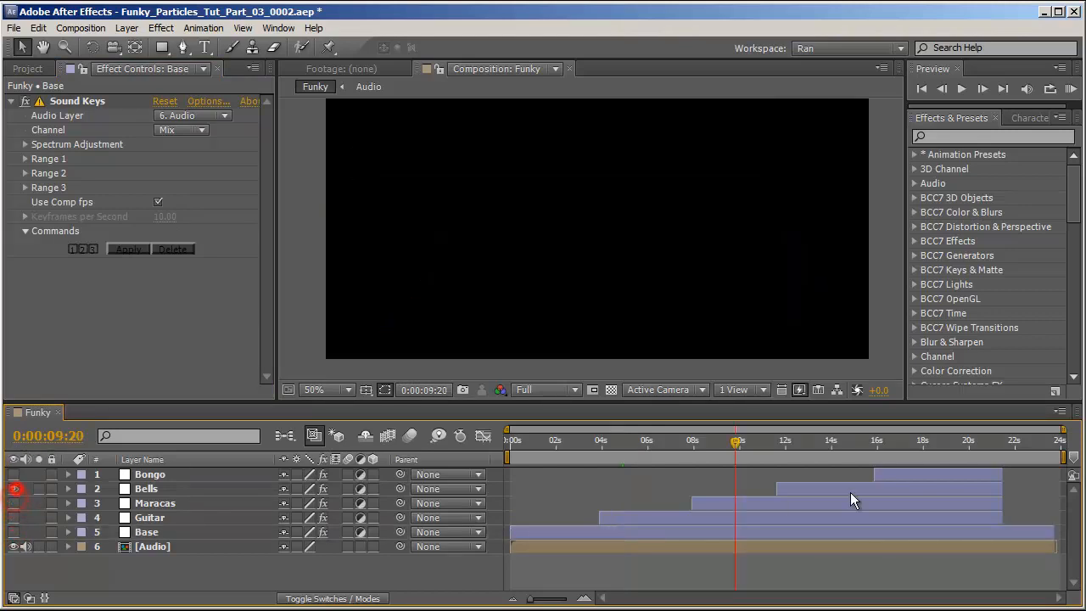
pyautogui.click(828, 441)
pyautogui.click(14, 489)
pyautogui.click(13, 475)
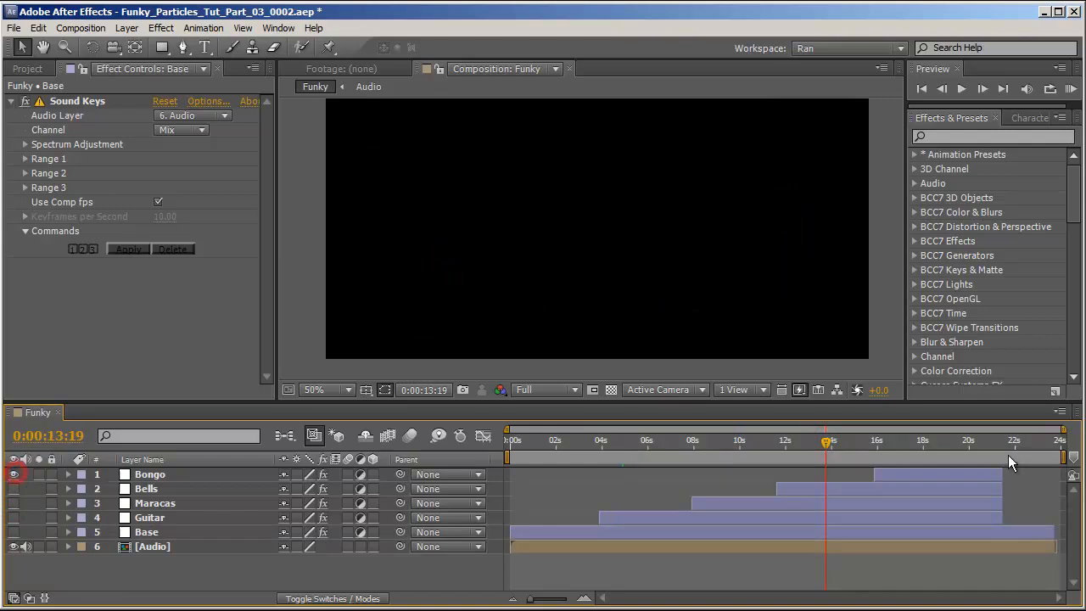
pyautogui.click(920, 441)
pyautogui.hotkey('ctrl', 'z')
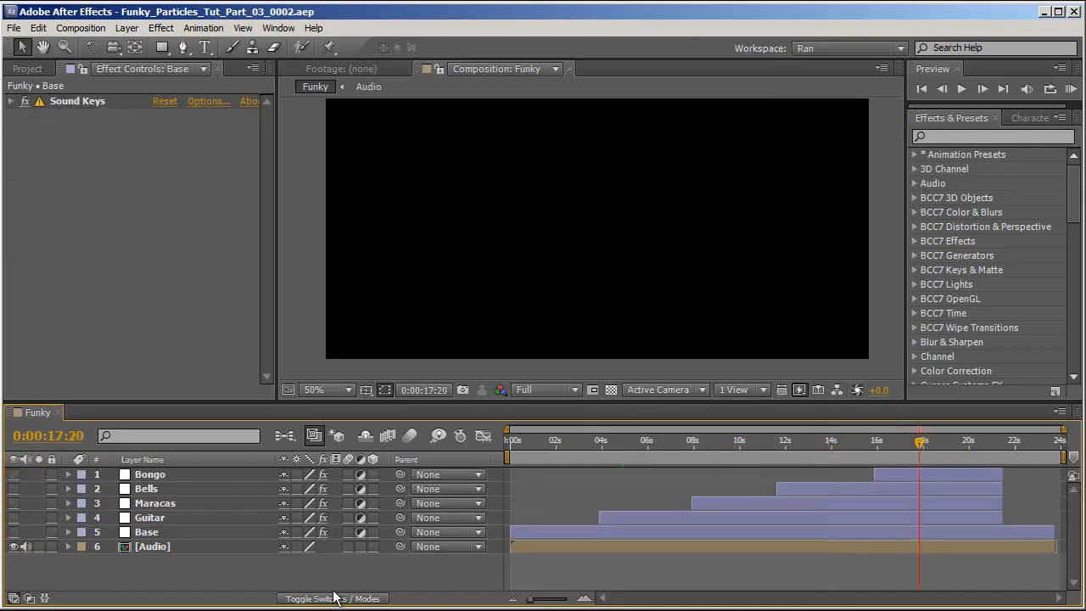
# Step through the Bongo, Bells and Maracas layers to review their Sound Keys effects.
pyautogui.click(176, 472)
pyautogui.hotkey('ctrl', 'Down')
pyautogui.hotkey('ctrl', 'Down')
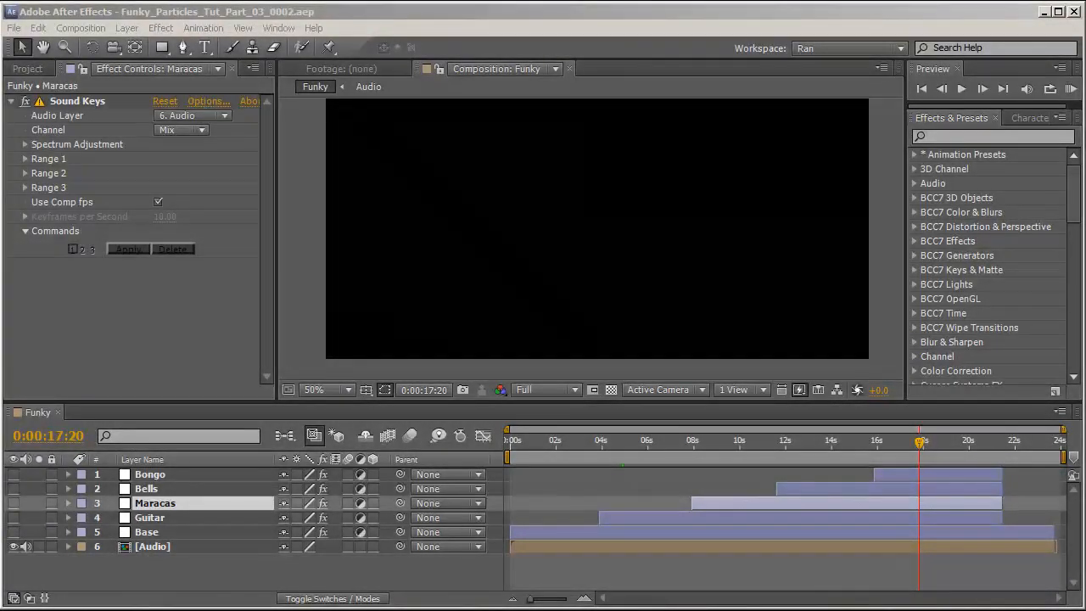
# Create a new blue solid in the Funky composition and rename it Base.
pyautogui.rightClick(153, 577)
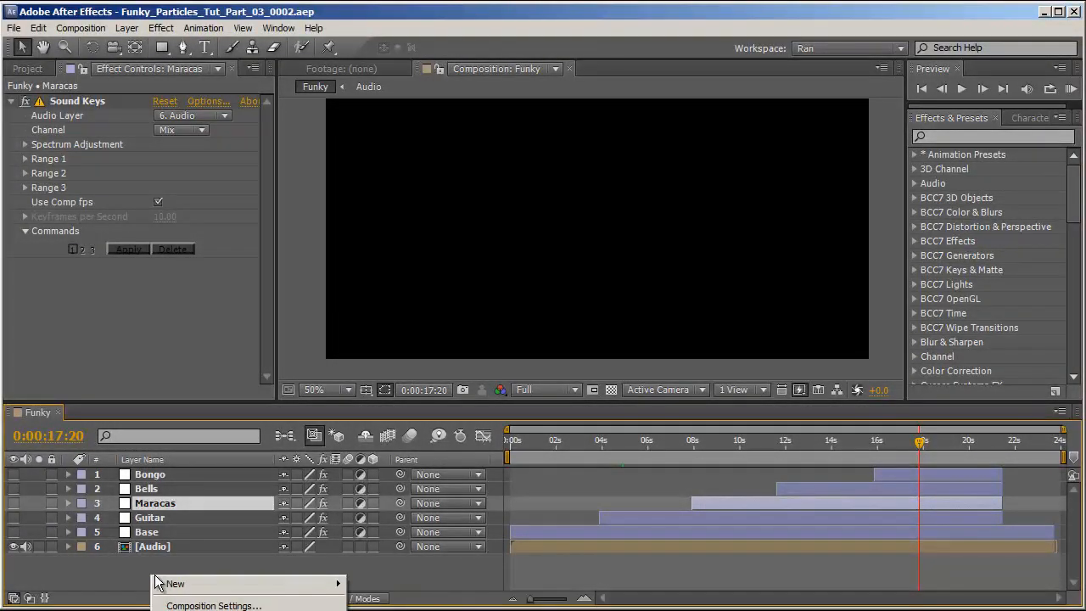
pyautogui.moveTo(202, 585)
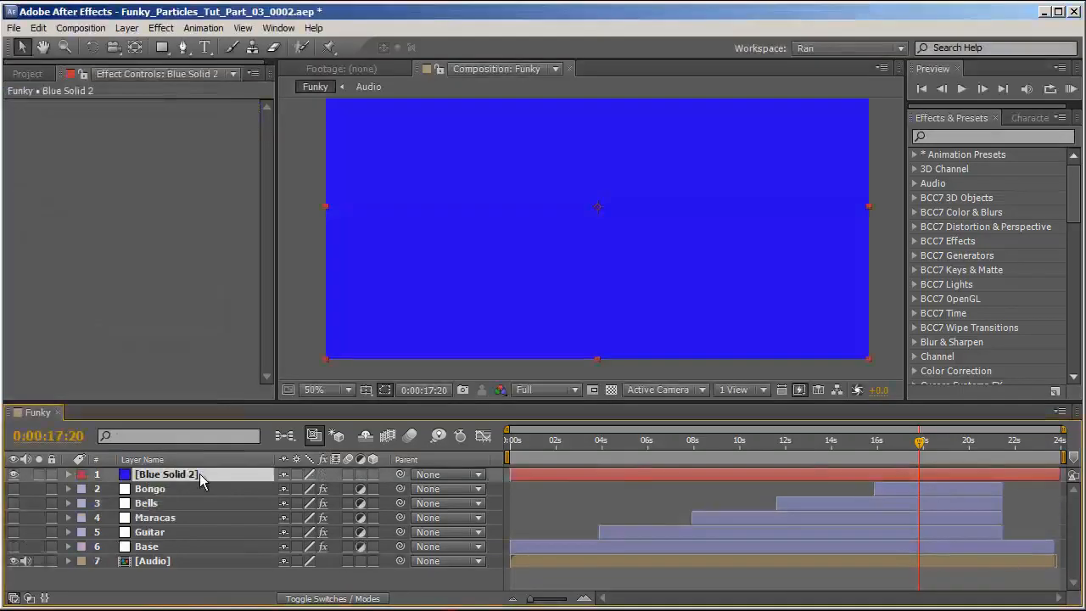
pyautogui.write('Base')
pyautogui.press('Return')
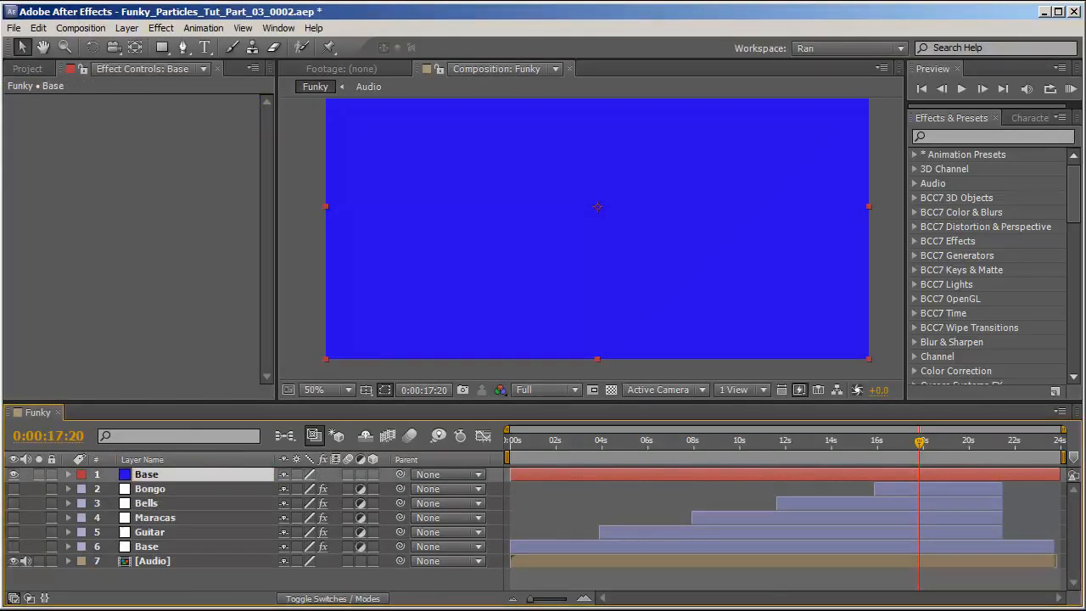
# Find the Trapcode Particular effect and apply it to the Base solid.
pyautogui.click(968, 136)
pyautogui.write('particul')
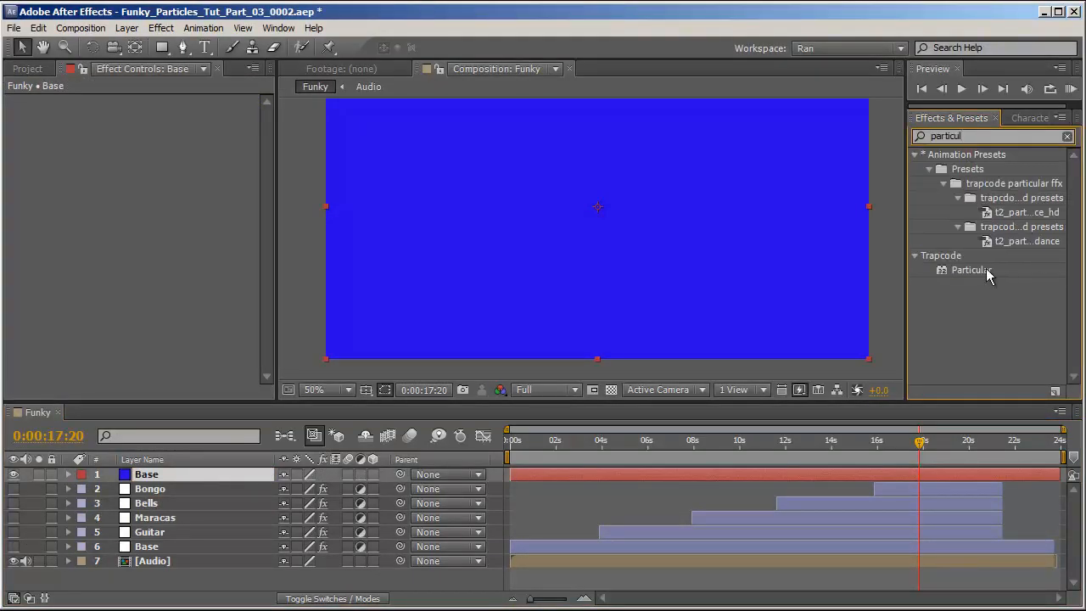
pyautogui.doubleClick(971, 270)
# Set Particular's emitter to 5000 particles per second.
pyautogui.click(25, 130)
pyautogui.scroll(-1, 169, 212)
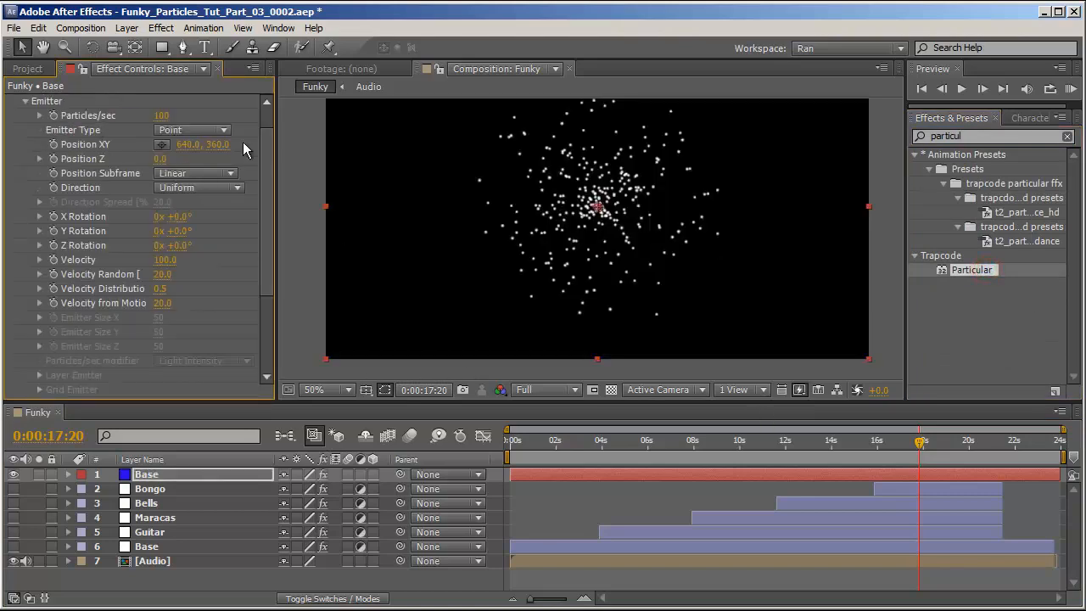
pyautogui.click(163, 116)
pyautogui.write('5000')
pyautogui.press('Return')
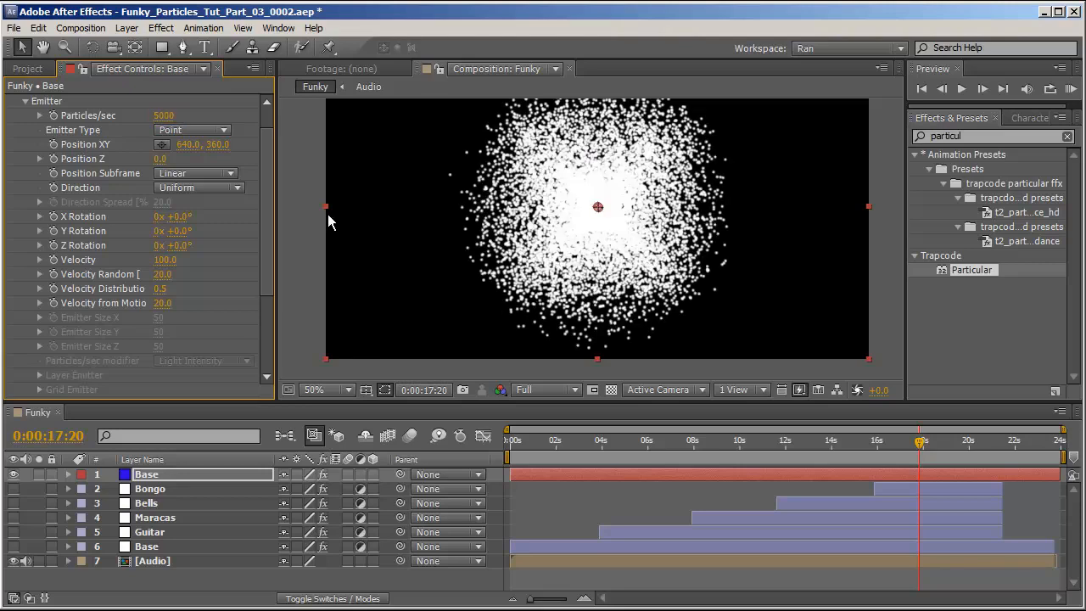
# Set the emitter's Velocity, Velocity Random, Velocity Distribution and Velocity from Motion all to 0.
pyautogui.click(164, 260)
pyautogui.write('0')
pyautogui.press('Tab')
pyautogui.write('0')
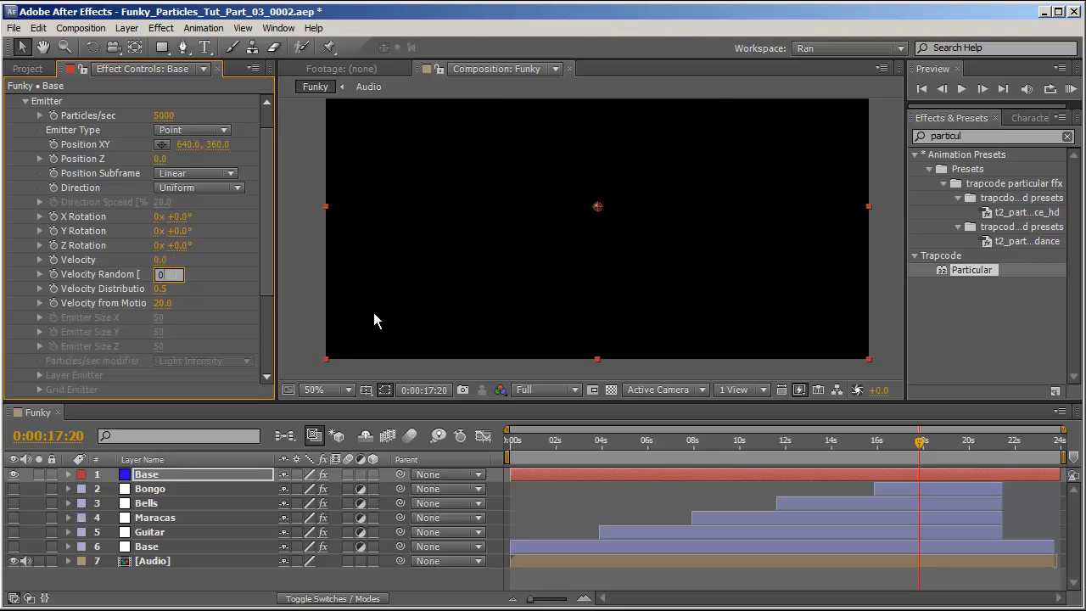
pyautogui.press('Tab')
pyautogui.write('0')
pyautogui.press('Tab')
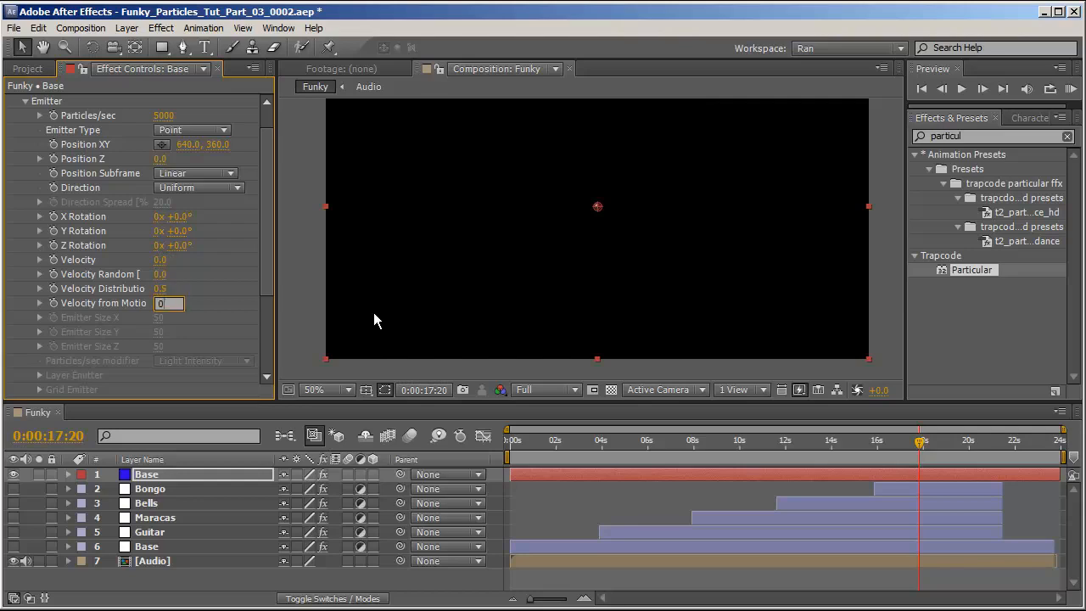
pyautogui.write('0')
pyautogui.press('Return')
# Keyframe the emitter's Position XY at the composition start with an X value of -5000.
pyautogui.press('Home')
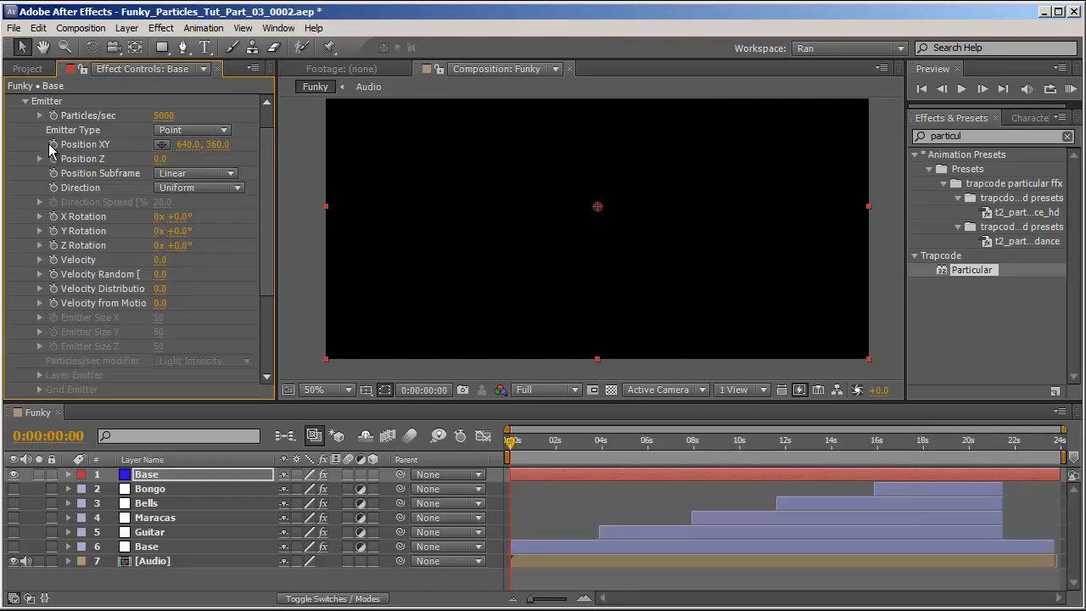
pyautogui.click(52, 145)
pyautogui.moveTo(182, 146)
pyautogui.mouseDown()
pyautogui.moveTo(170, 147)
pyautogui.moveTo(184, 150)
pyautogui.mouseUp()
pyautogui.click(186, 145)
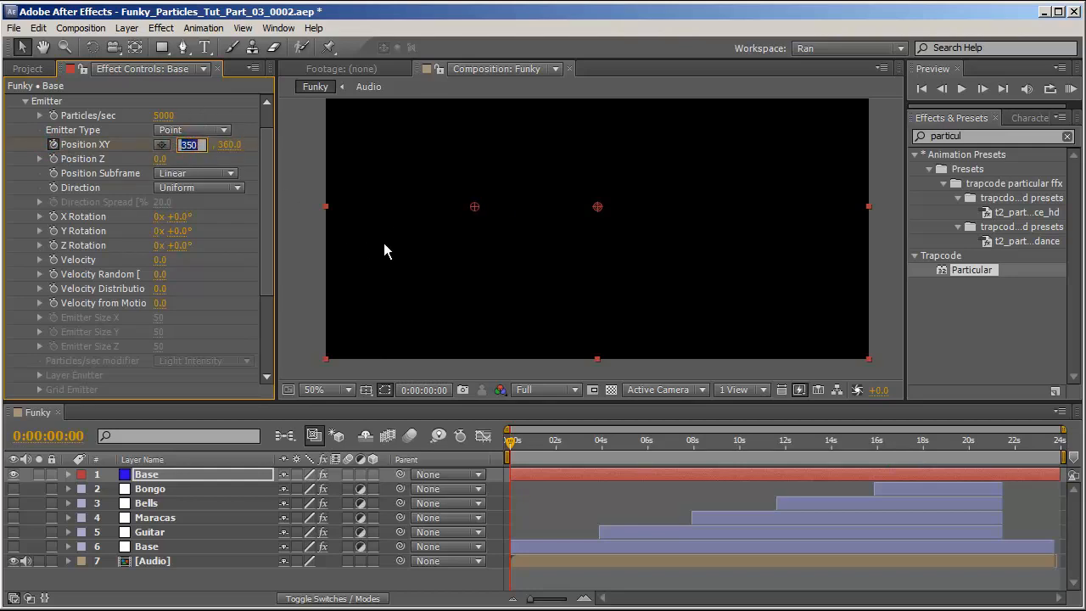
pyautogui.write('-5000')
pyautogui.press('Return')
pyautogui.press(',')
pyautogui.press(',')
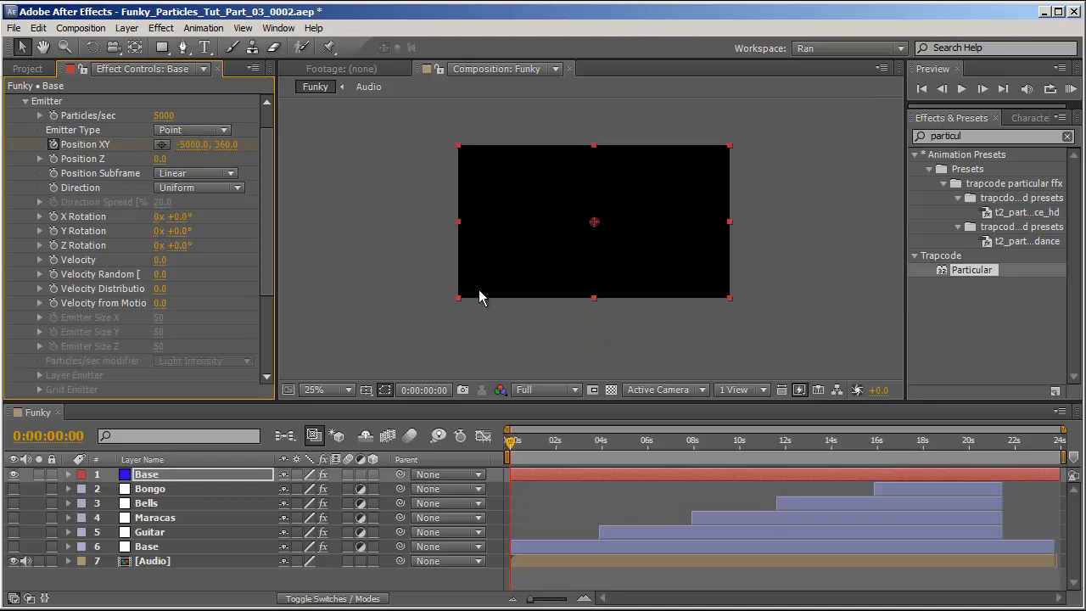
# Add a Position XY keyframe at 0:00:02:00 with an X value of 5000.
pyautogui.click(52, 435)
pyautogui.write('200')
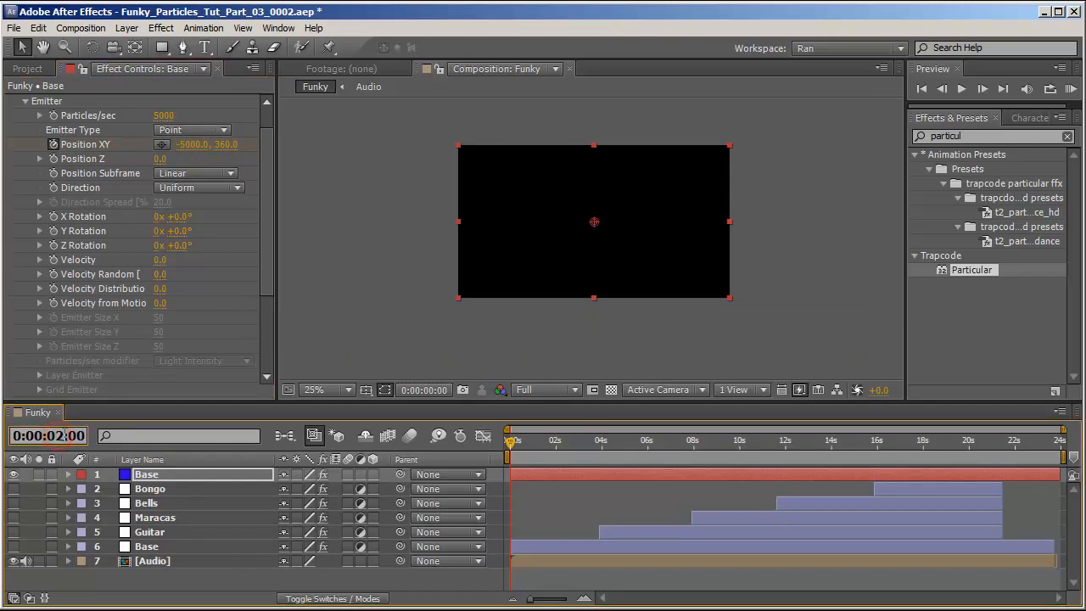
pyautogui.press('Return')
pyautogui.click(195, 146)
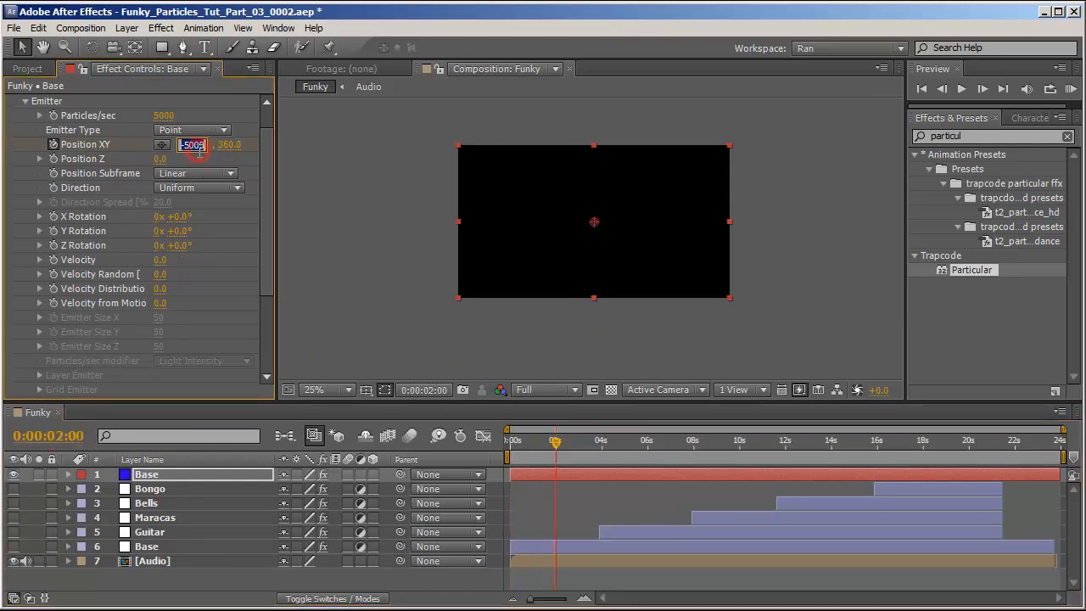
pyautogui.write('50')
pyautogui.press('Return')
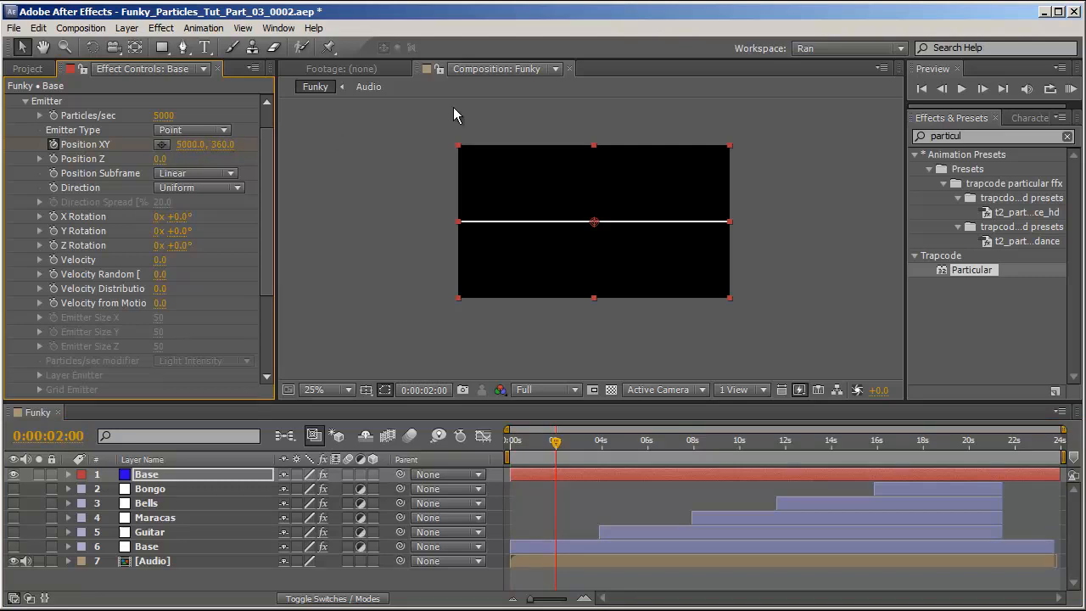
# Reveal the Base solid's keyframes, shift the layer two seconds earlier, and extend its end back to the composition's end.
pyautogui.press('.')
pyautogui.press('.')
pyautogui.moveTo(527, 445); pyautogui.dragTo(485, 454)
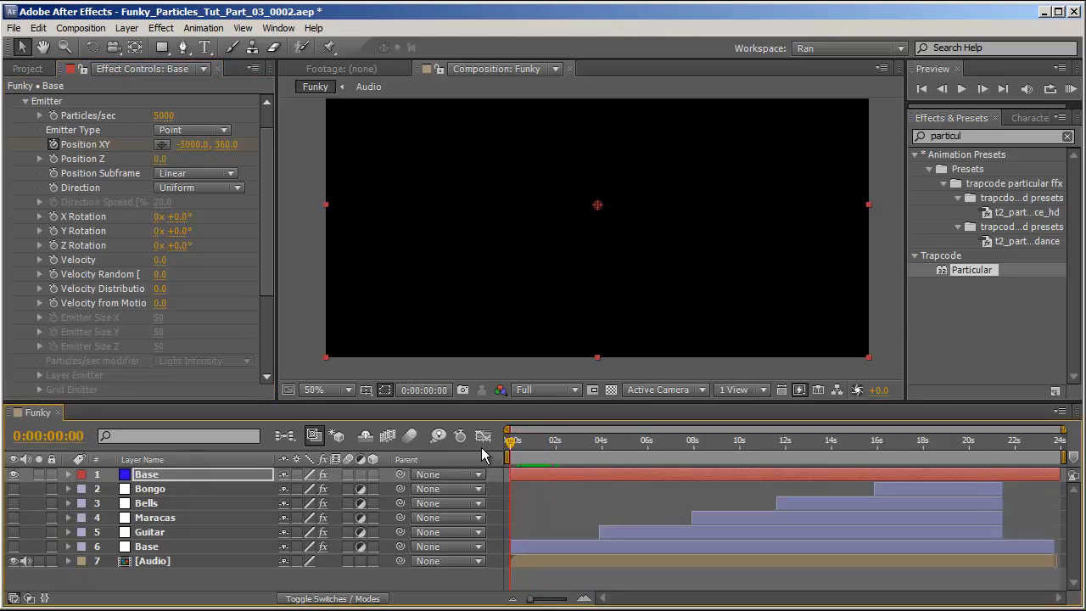
pyautogui.press('u')
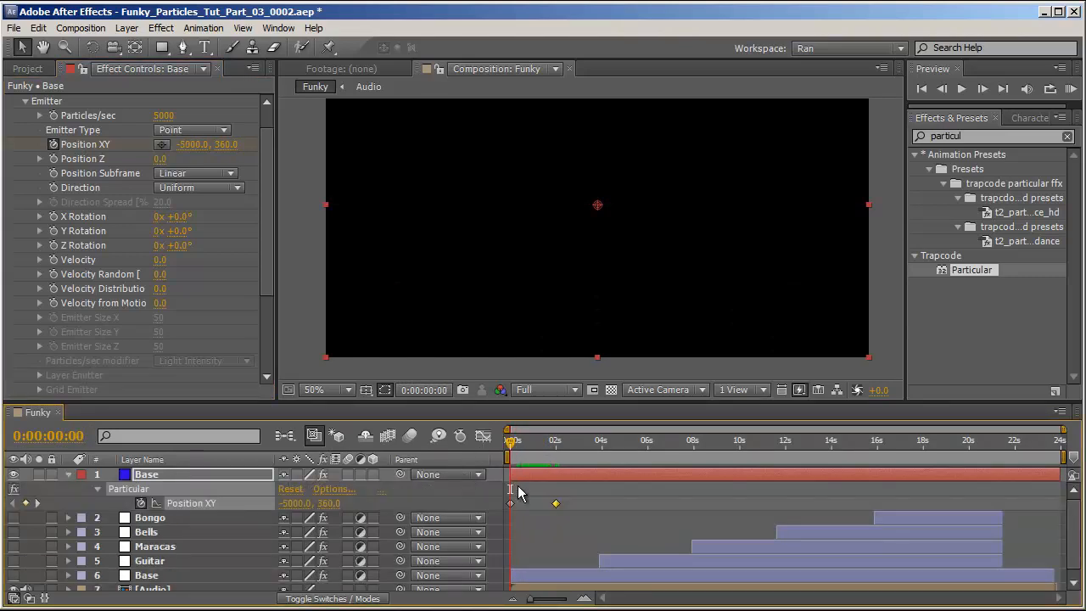
pyautogui.click(564, 477)
pyautogui.moveTo(564, 477); pyautogui.dragTo(519, 477)
pyautogui.click(1015, 475)
pyautogui.moveTo(1015, 475); pyautogui.dragTo(1055, 474)
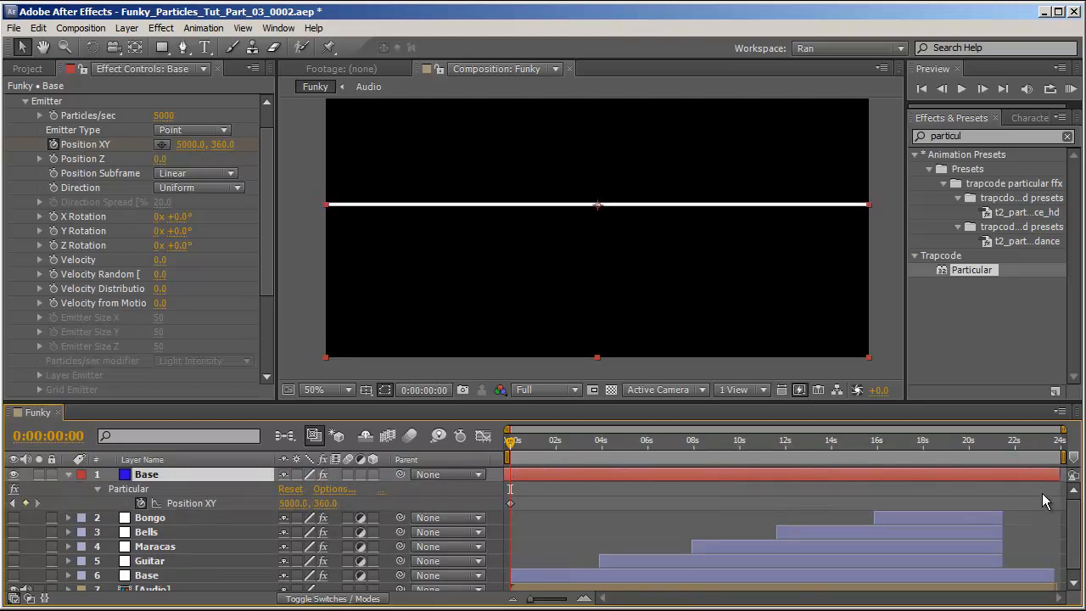
# Preview the particle line, set the particle Life to 30 seconds, and scrub the timeline to check it.
pyautogui.press('space')
pyautogui.moveTo(536, 457); pyautogui.dragTo(561, 471)
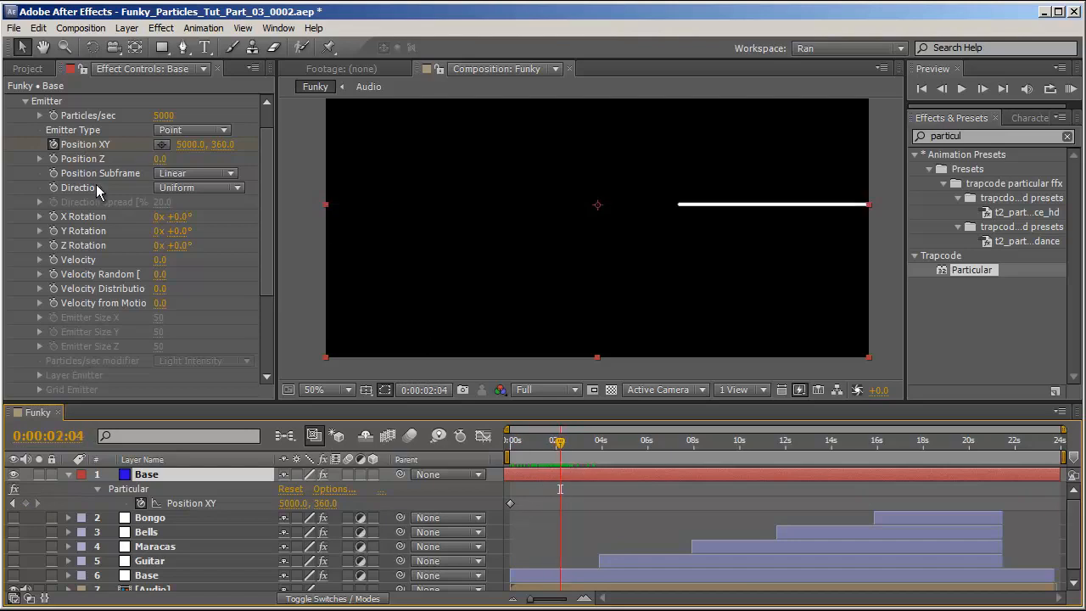
pyautogui.scroll(-4, 95, 190)
pyautogui.scroll(-1, 95, 191)
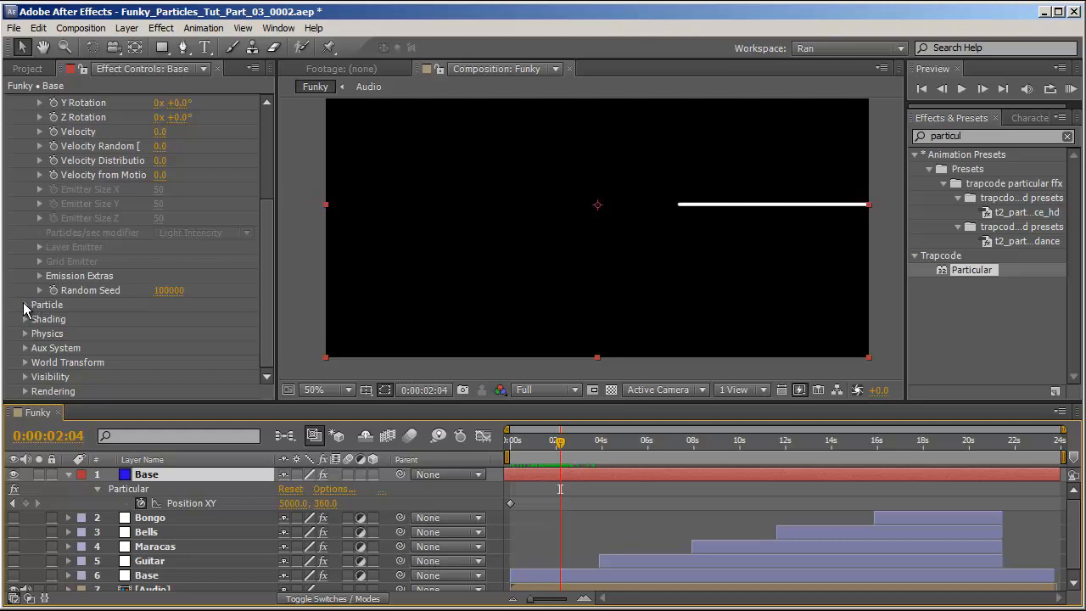
pyautogui.click(26, 305)
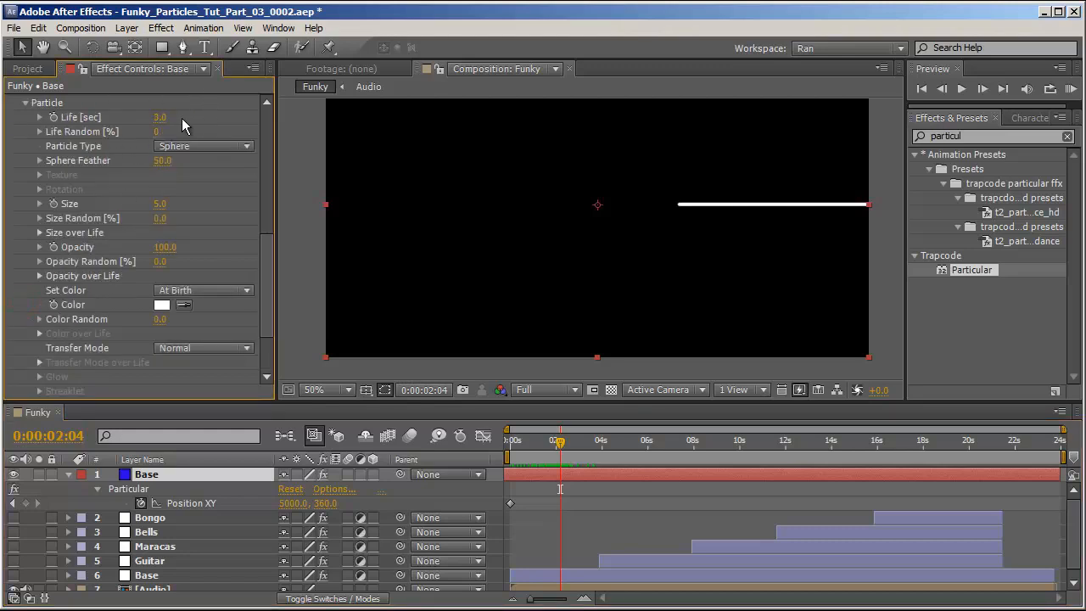
pyautogui.click(160, 118)
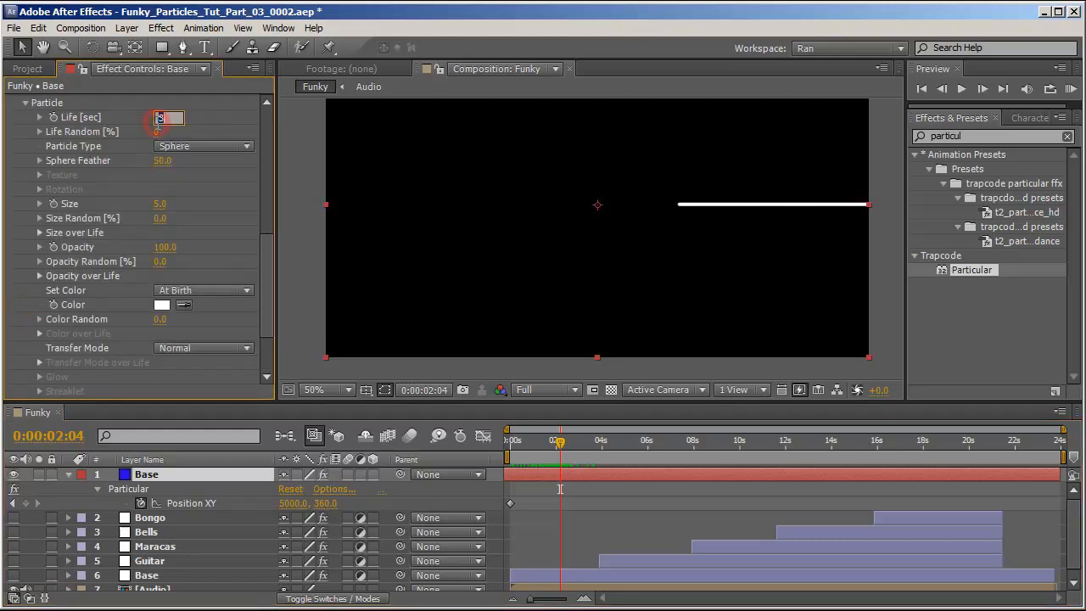
pyautogui.write('30')
pyautogui.press('Return')
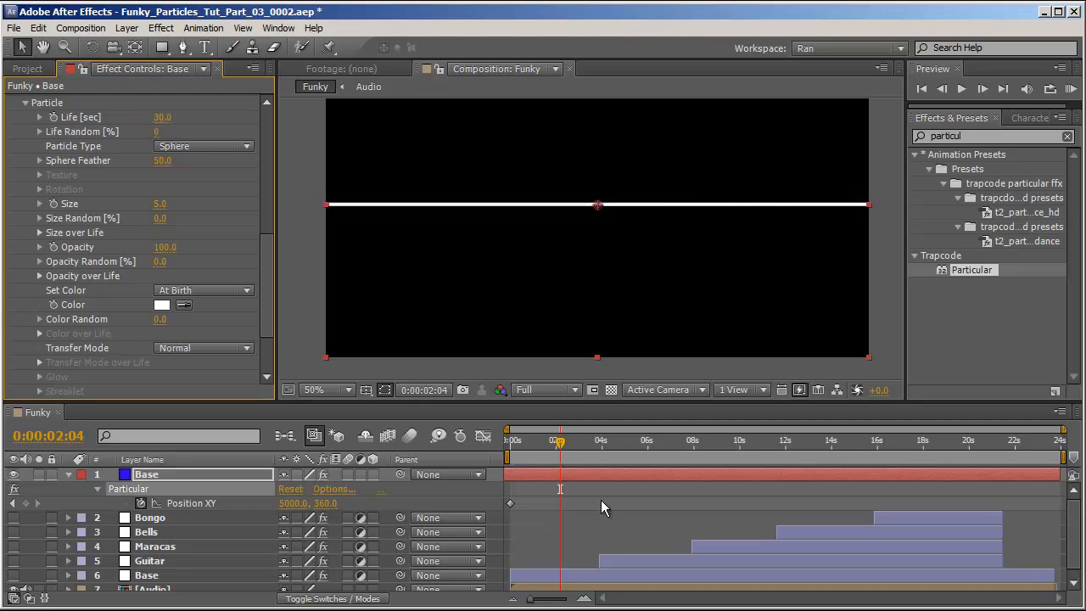
pyautogui.moveTo(599, 458); pyautogui.dragTo(539, 439)
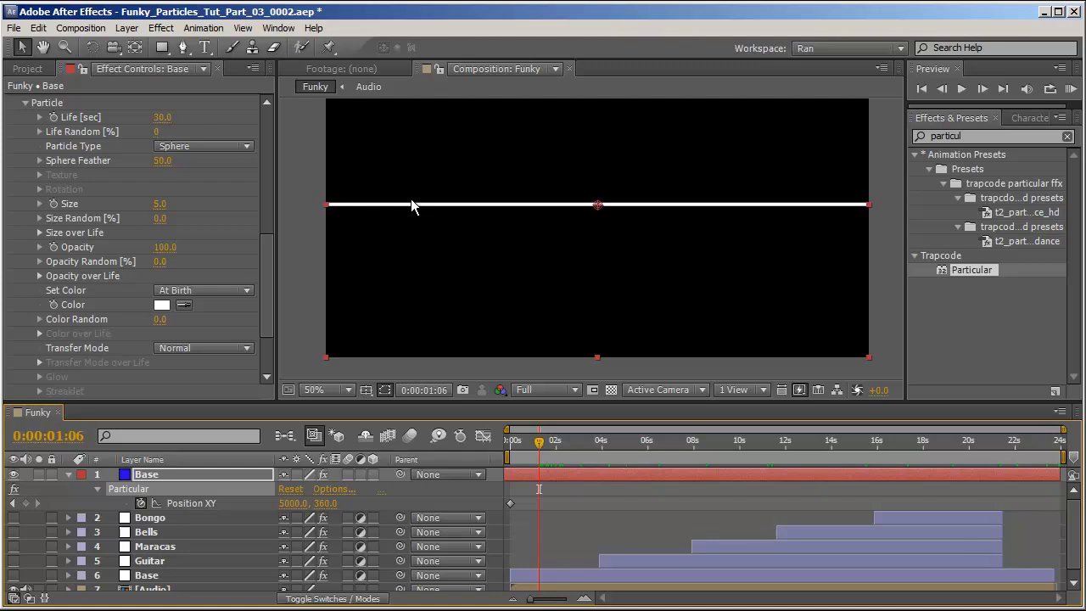
# Reveal the keyframed Sound Keys properties of the lower Base layer and go through Output 1, Output 2 and Output 3.
pyautogui.click(26, 103)
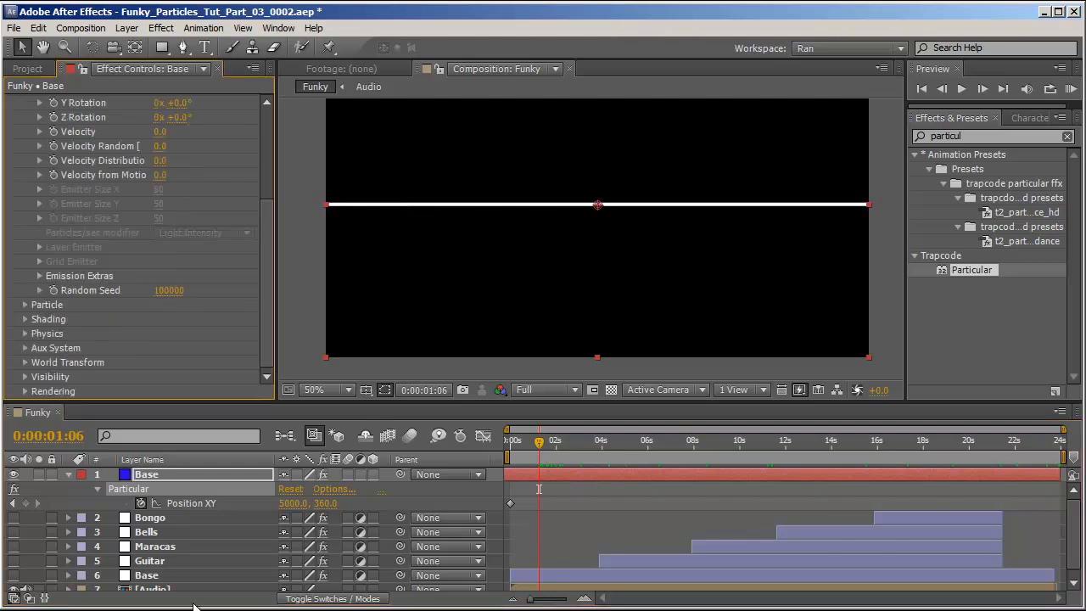
pyautogui.click(174, 575)
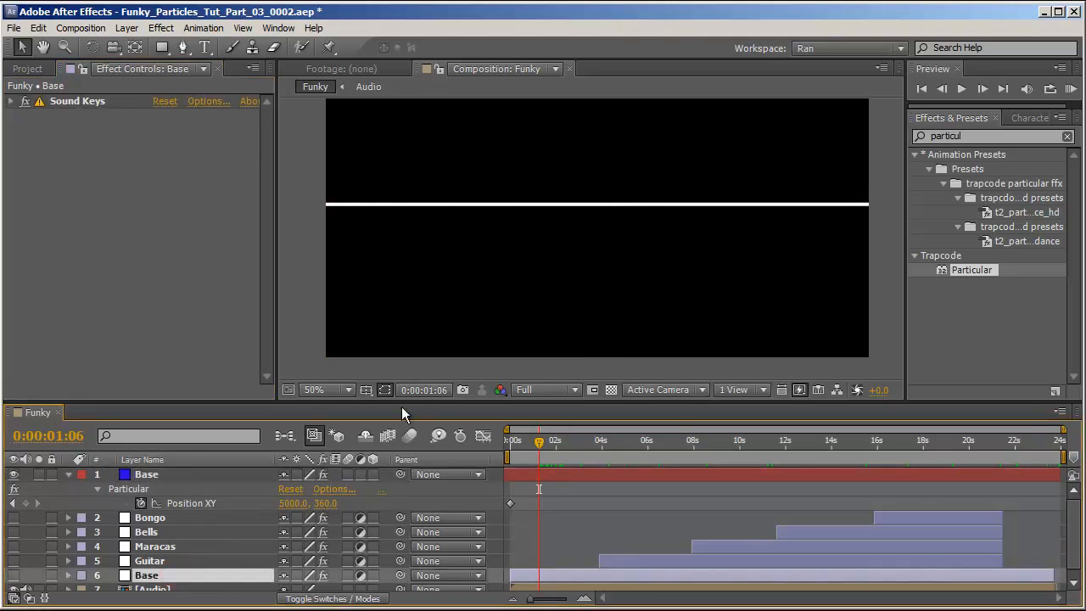
pyautogui.click(82, 281)
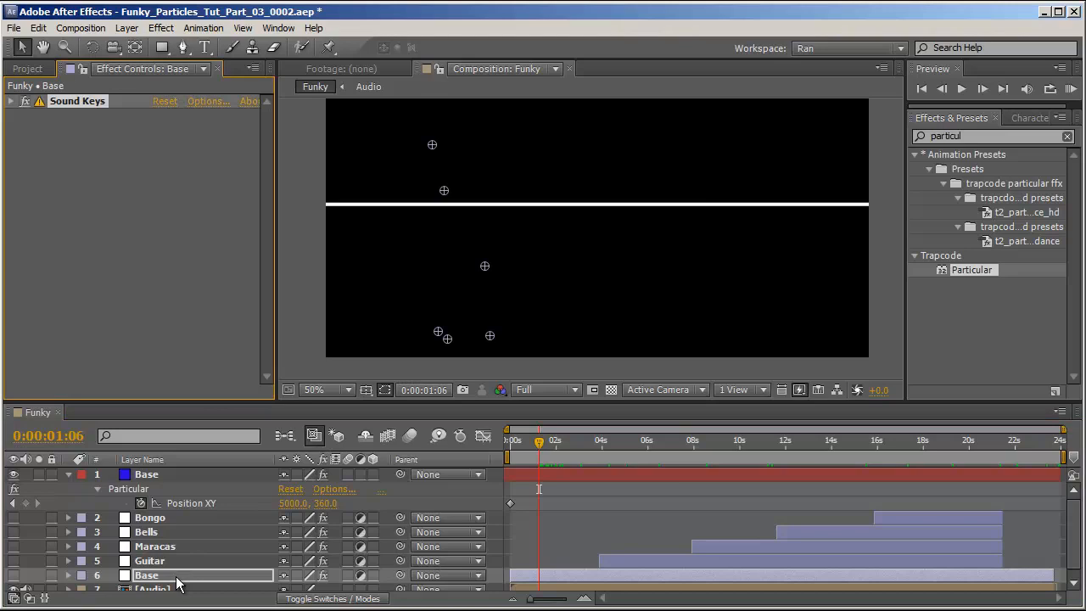
pyautogui.press('u')
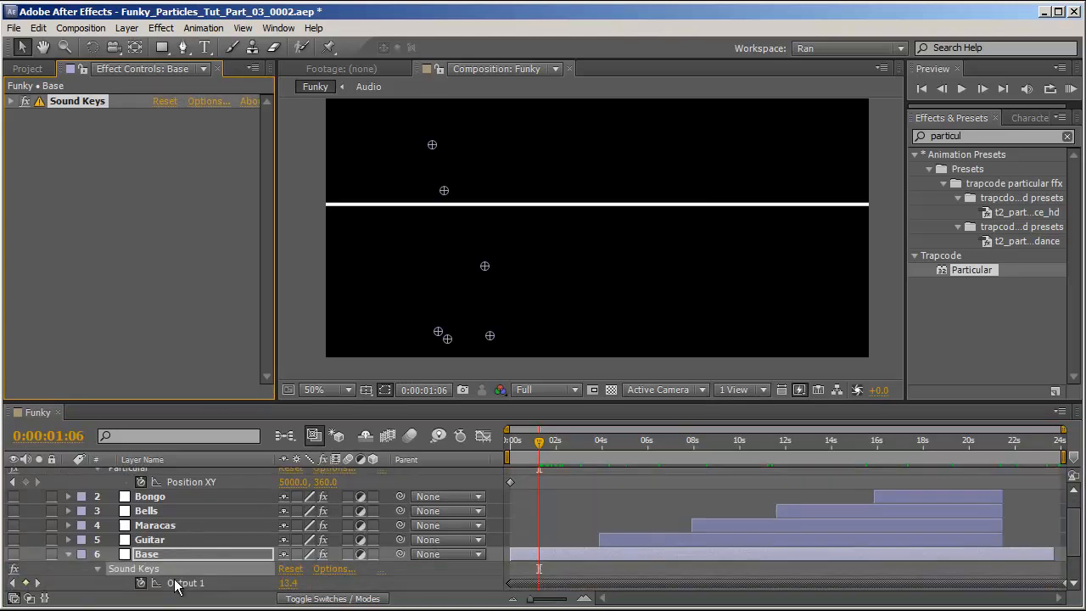
pyautogui.scroll(-1, 466, 556)
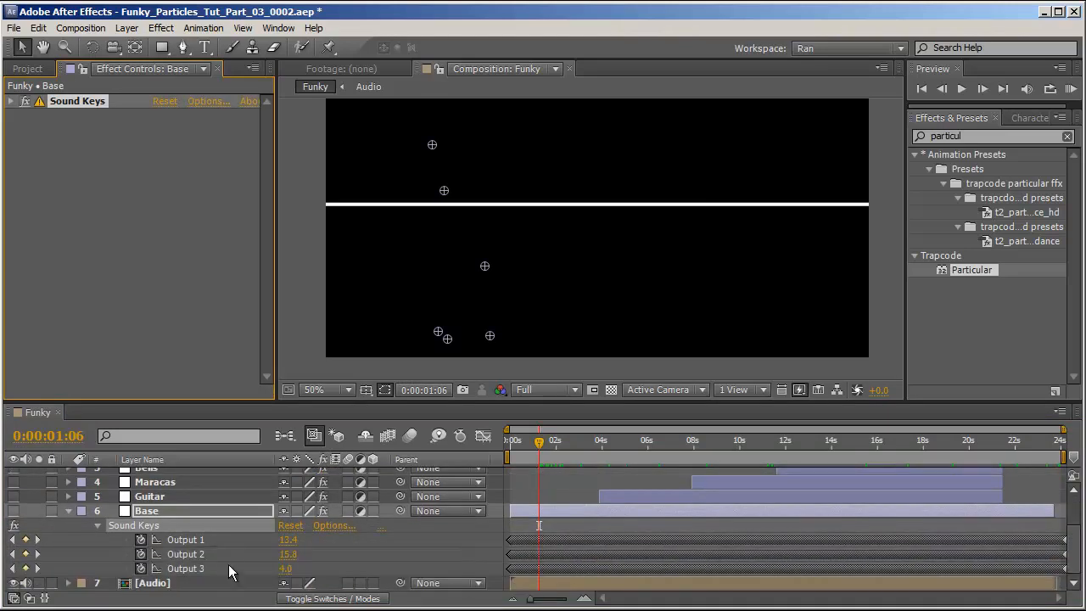
pyautogui.click(187, 540)
pyautogui.click(201, 554)
pyautogui.click(201, 569)
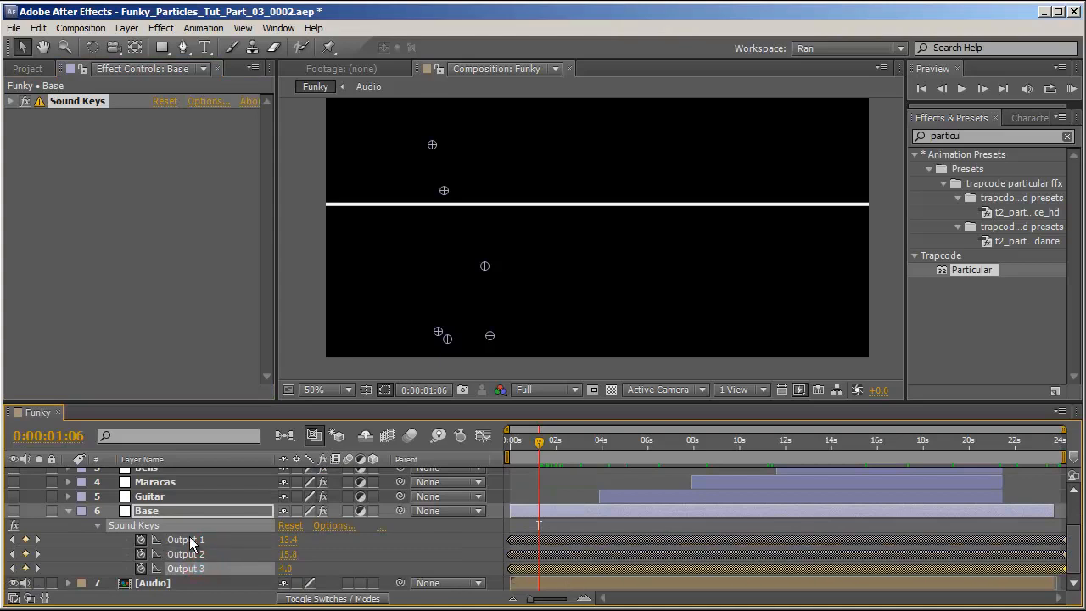
pyautogui.click(197, 541)
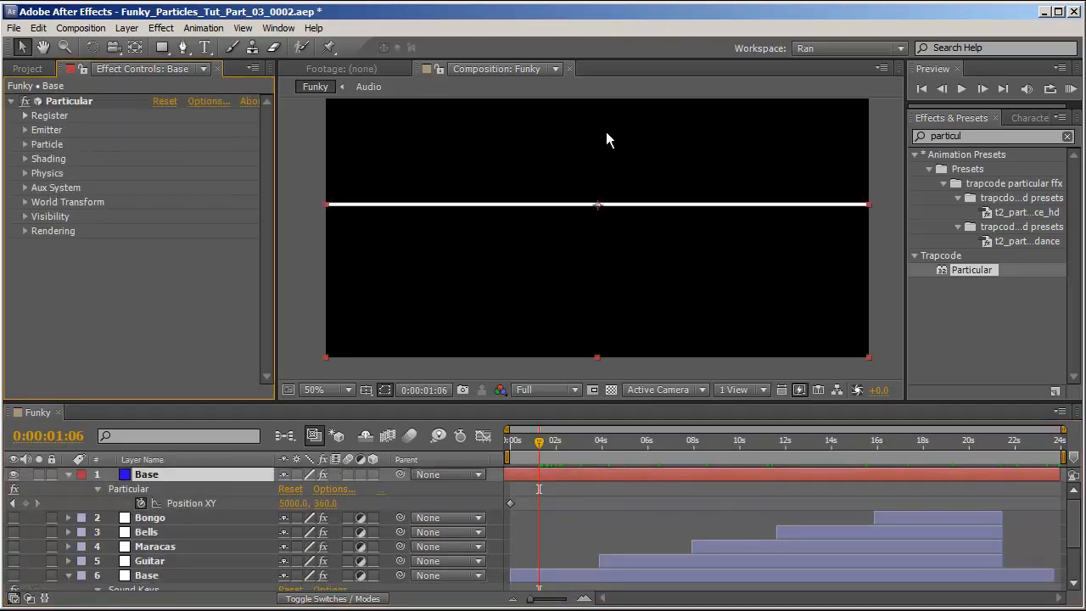
# Turn on Visualize Fields in the Air physics settings of the Base solid's Particular effect and expand its Turbulence Field.
pyautogui.click(26, 174)
pyautogui.click(37, 231)
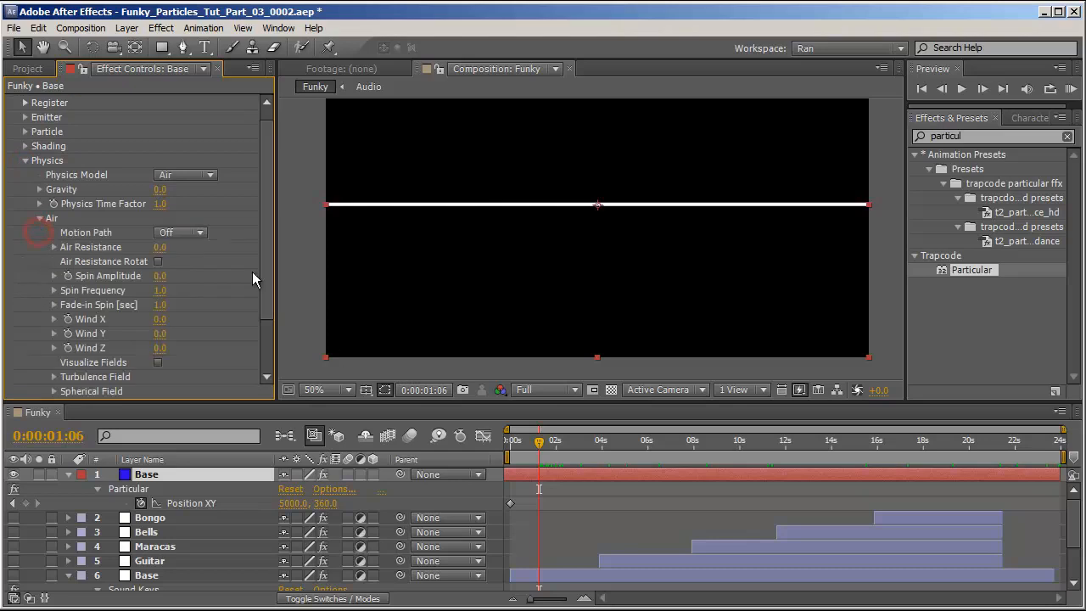
pyautogui.scroll(-3, 252, 271)
pyautogui.click(54, 304)
pyautogui.scroll(-3, 188, 204)
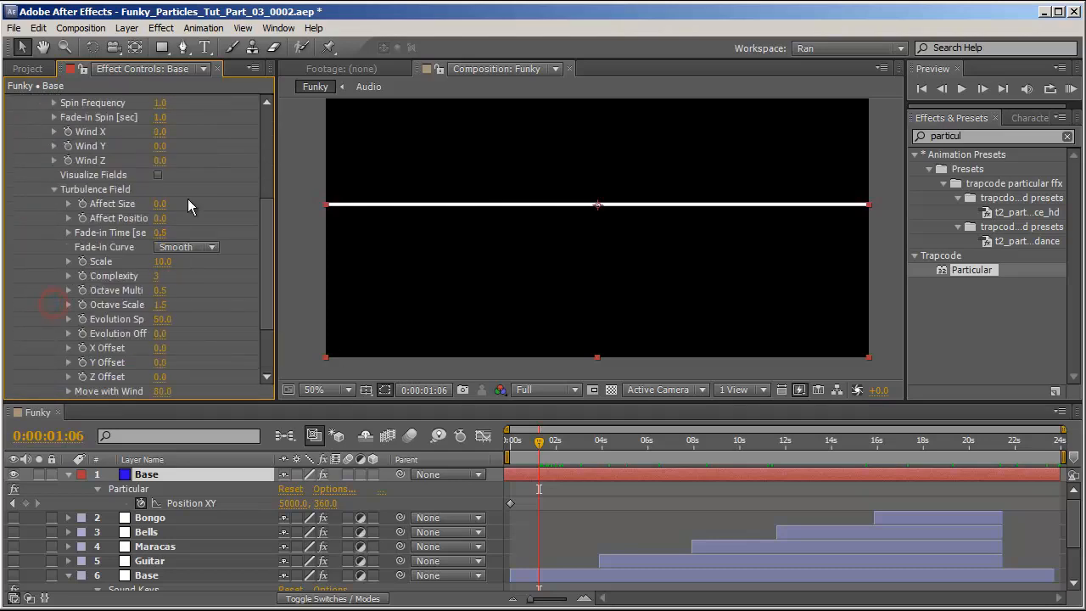
pyautogui.click(159, 177)
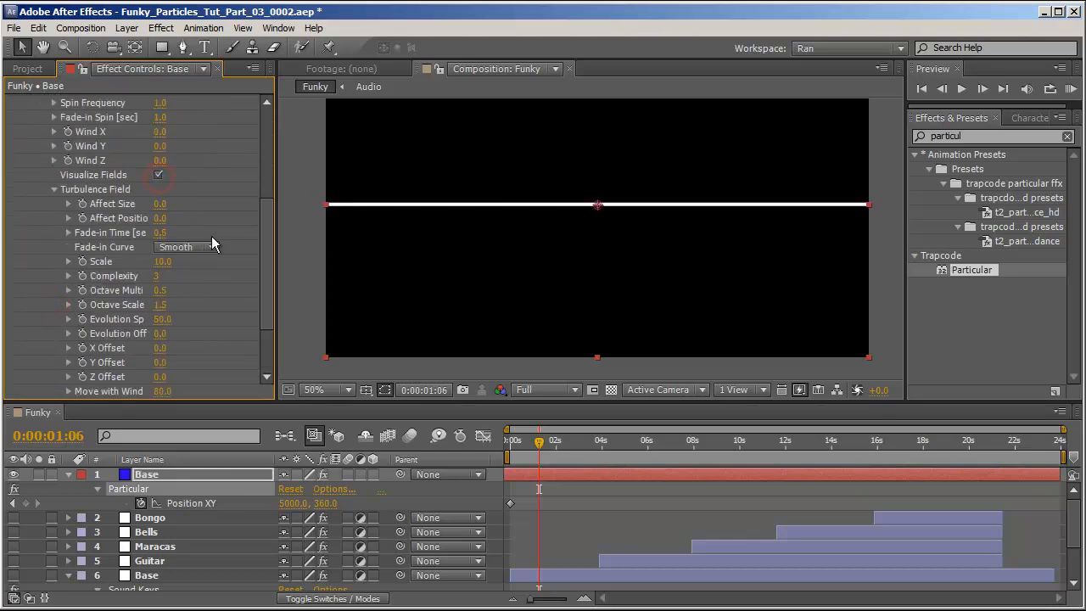
# Set the Spherical Field's Strength to 100 in the Base solid's Particular effect.
pyautogui.scroll(-2, 212, 240)
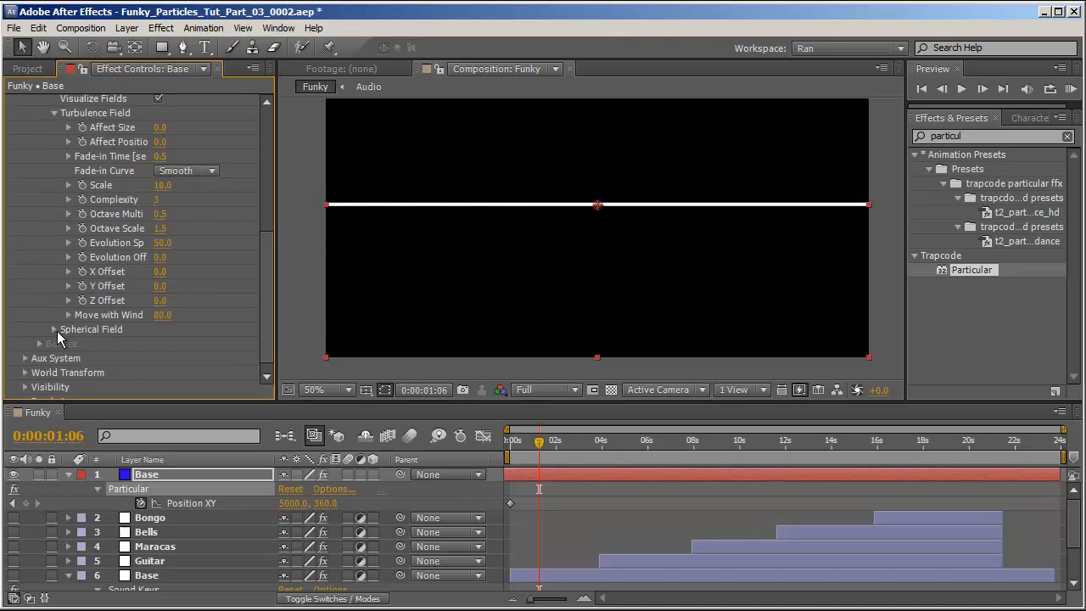
pyautogui.scroll(-2, 273, 307)
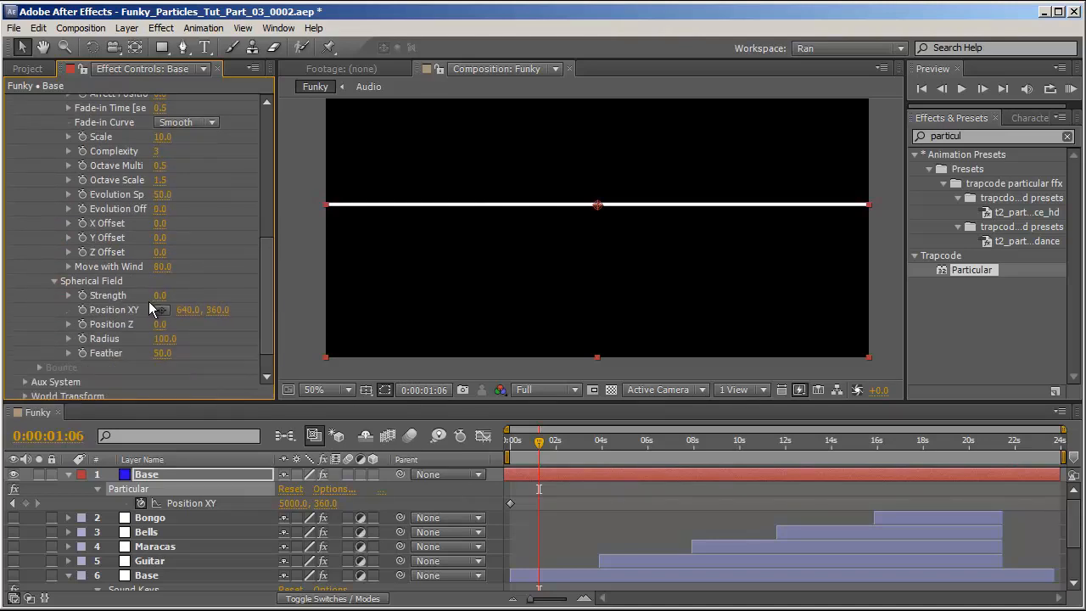
pyautogui.click(160, 295)
pyautogui.write('100')
pyautogui.press('Return')
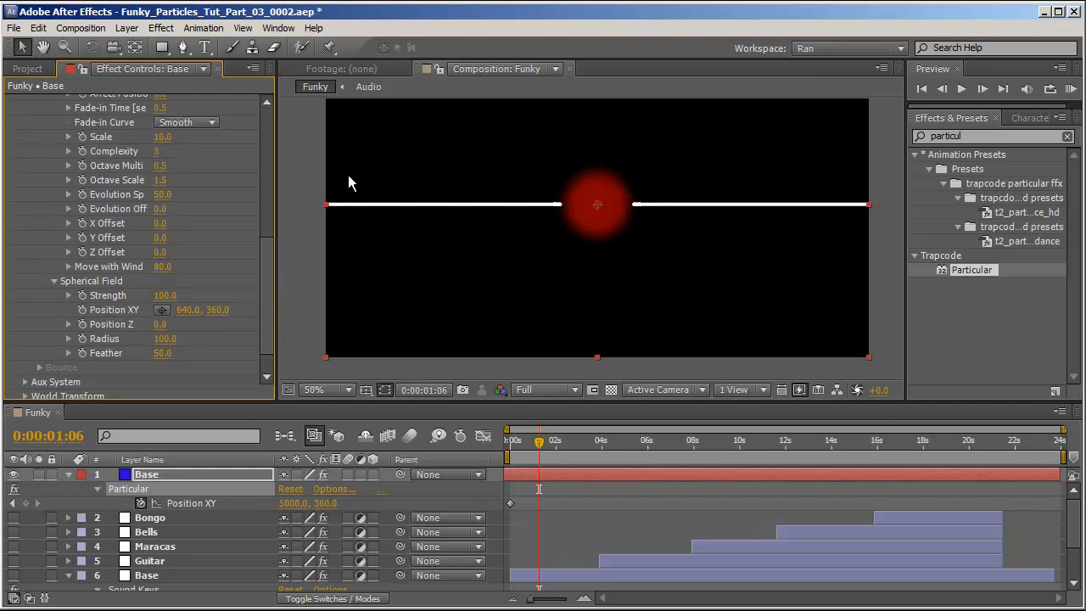
# Link the Spherical Field's Radius by expression to Output 1 of the lower Base layer's Sound Keys, and scrub the timeline to check it.
pyautogui.scroll(2, 234, 207)
pyautogui.scroll(3, 598, 214)
pyautogui.scroll(-1, 602, 246)
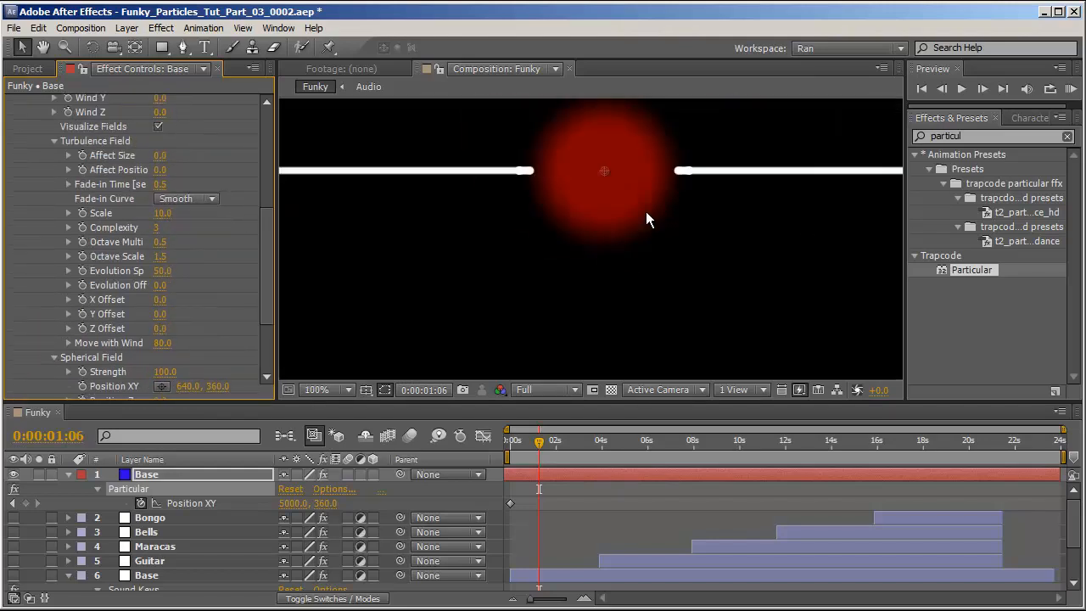
pyautogui.scroll(-4, 203, 301)
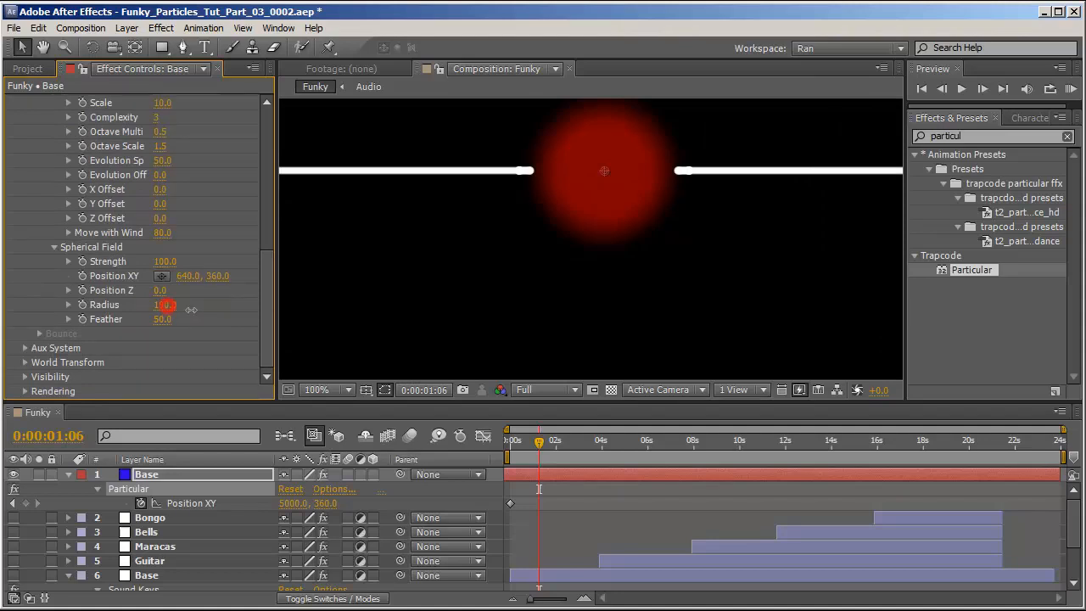
pyautogui.moveTo(167, 304)
pyautogui.mouseDown()
pyautogui.moveTo(212, 305)
pyautogui.moveTo(167, 305)
pyautogui.mouseUp()
pyautogui.keyDown('alt'); pyautogui.click(82, 305); pyautogui.keyUp('alt')
pyautogui.moveTo(337, 532); pyautogui.dragTo(208, 542)
pyautogui.moveTo(543, 448); pyautogui.dragTo(593, 456)
# Link Particular's Spin Amplitude by expression to Output 2 of the Base 2 layer's Sound Keys, and preview the result.
pyautogui.scroll(5, 242, 228)
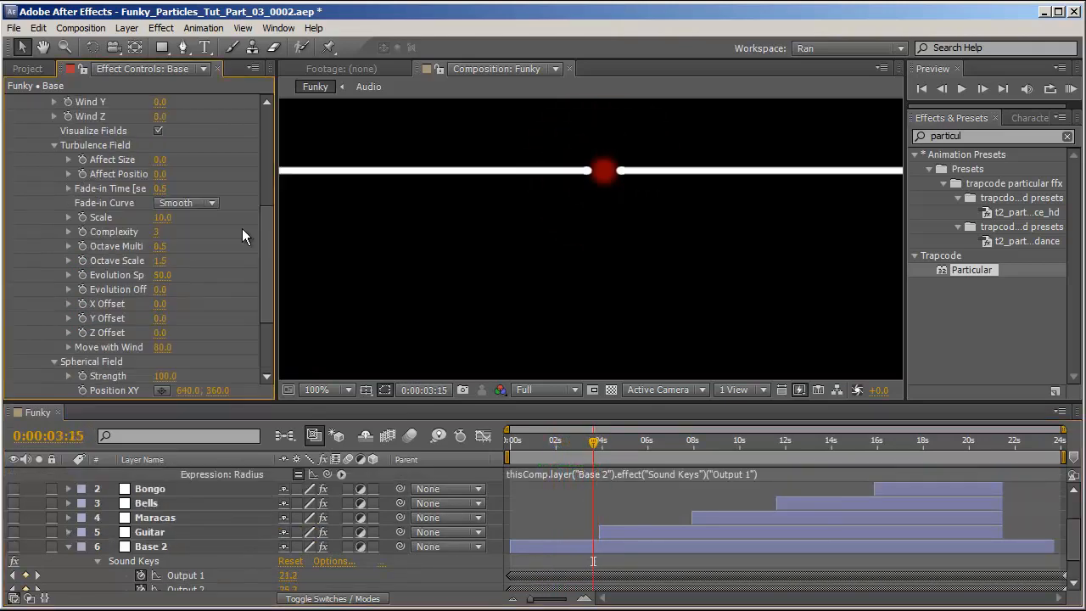
pyautogui.scroll(4, 196, 242)
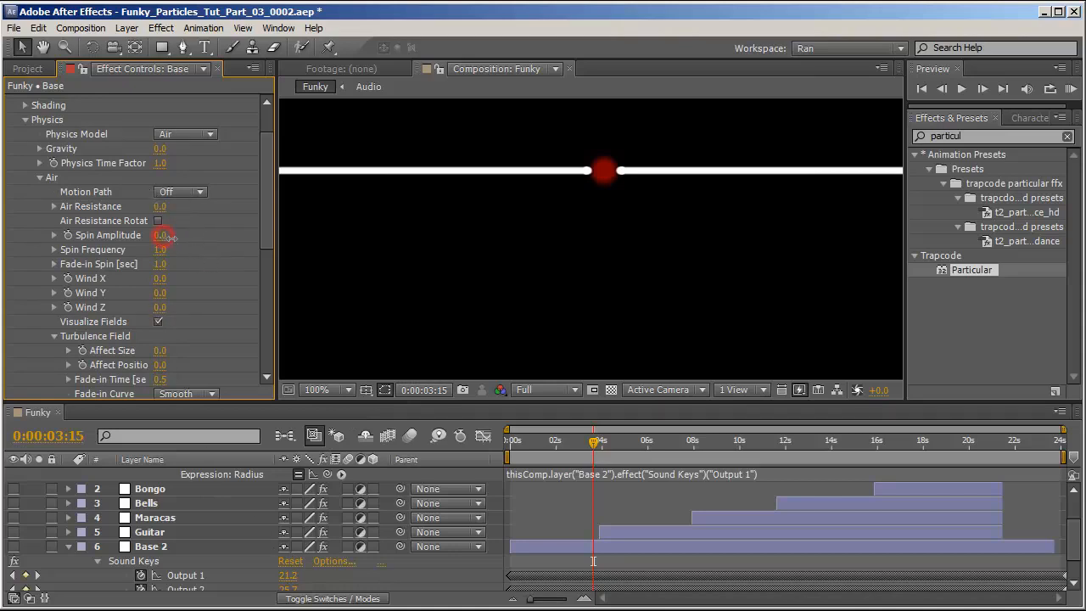
pyautogui.keyDown('alt'); pyautogui.click(67, 235); pyautogui.keyUp('alt')
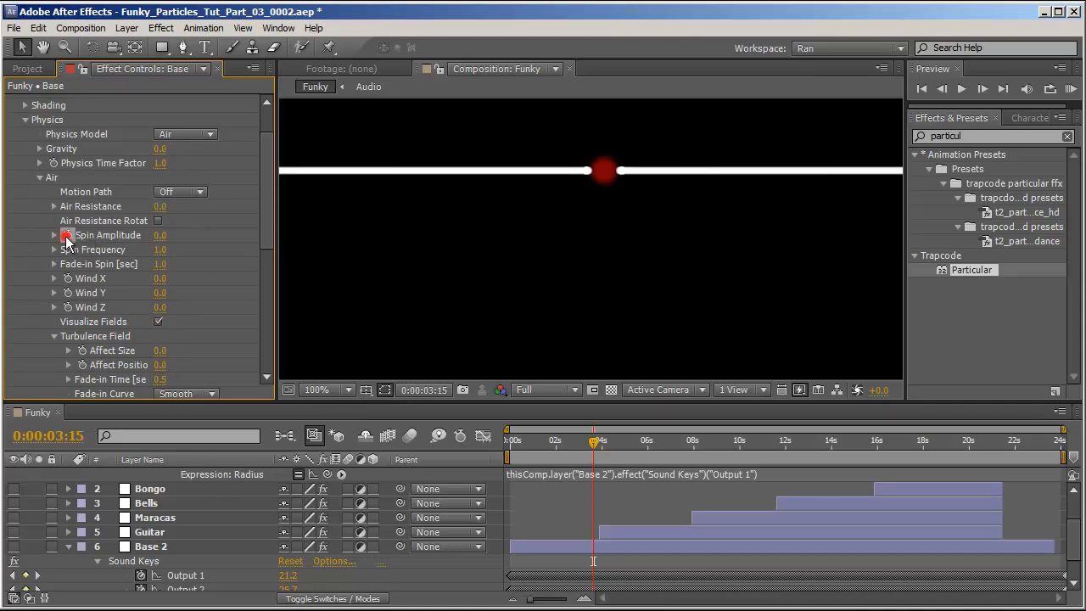
pyautogui.moveTo(328, 475); pyautogui.dragTo(182, 553)
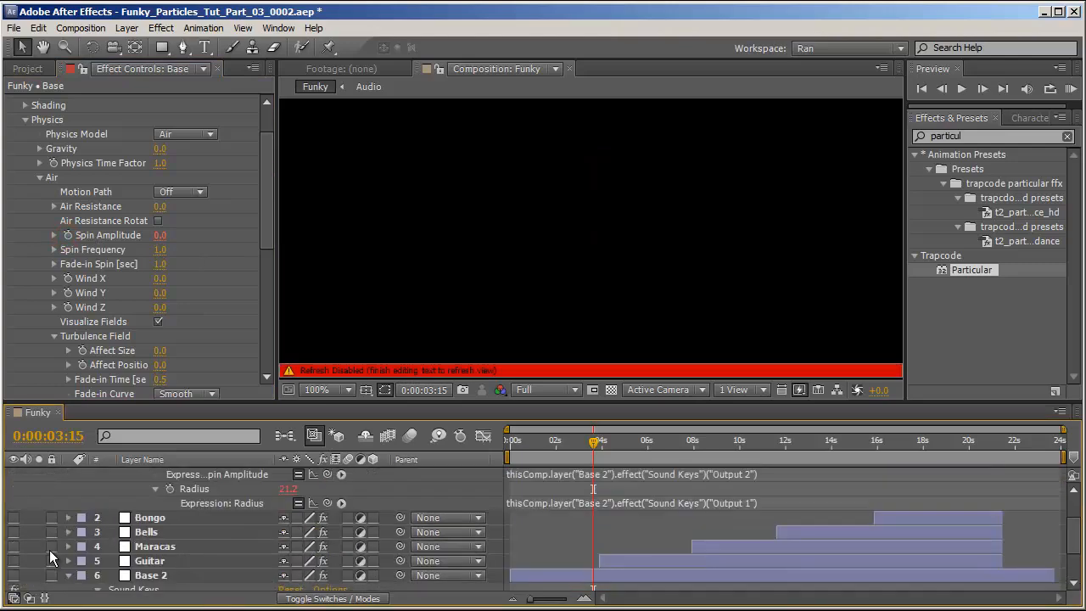
pyautogui.press('space')
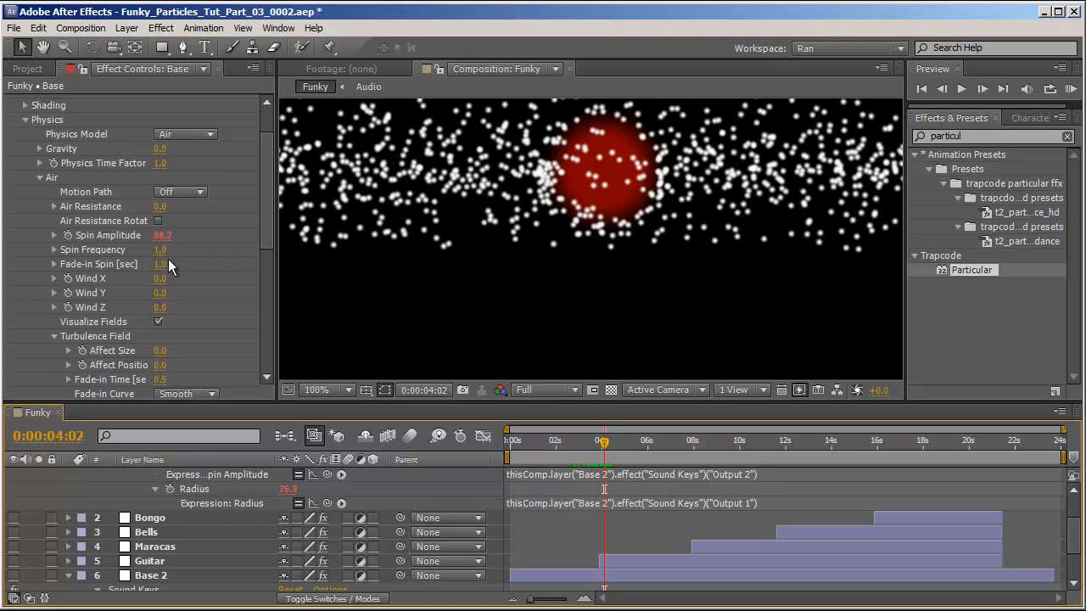
# Reduce the particle Size and set Fade-in Spin to 35 seconds.
pyautogui.scroll(3, 168, 259)
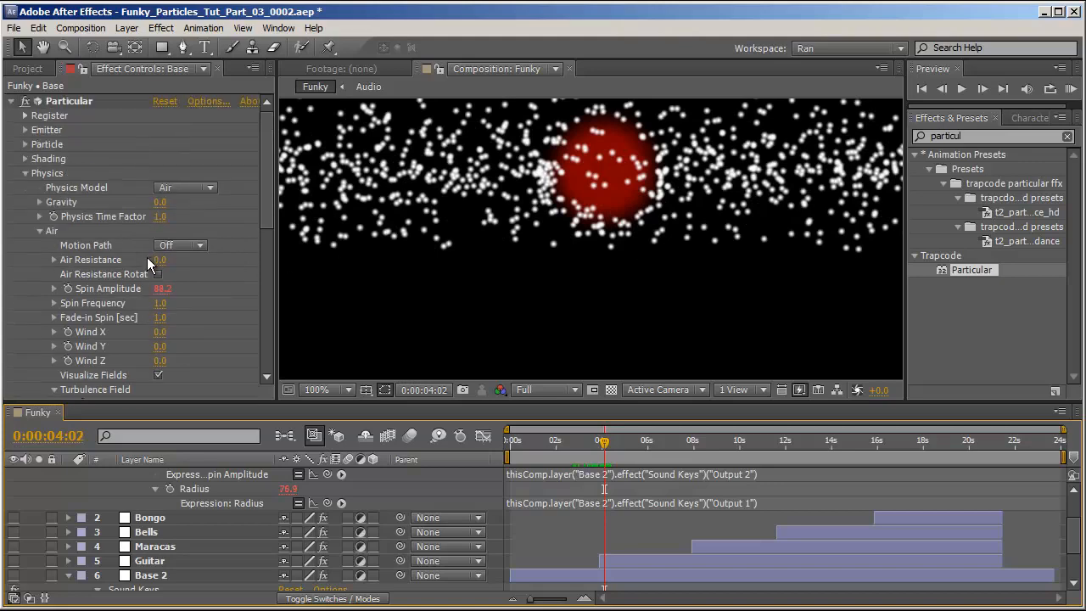
pyautogui.click(27, 145)
pyautogui.scroll(-10, 178, 254)
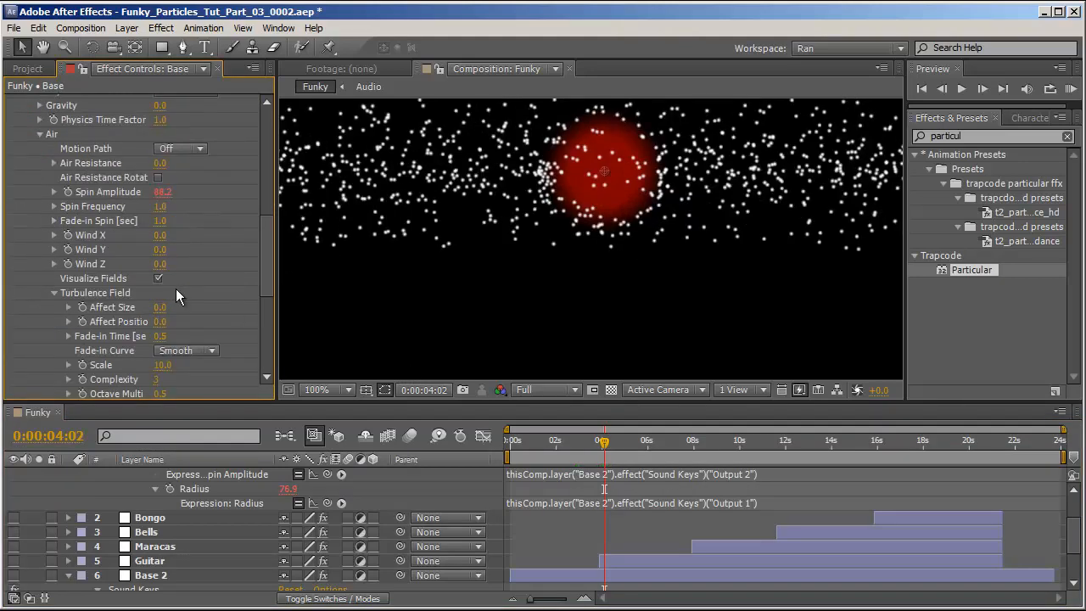
pyautogui.scroll(2, 179, 266)
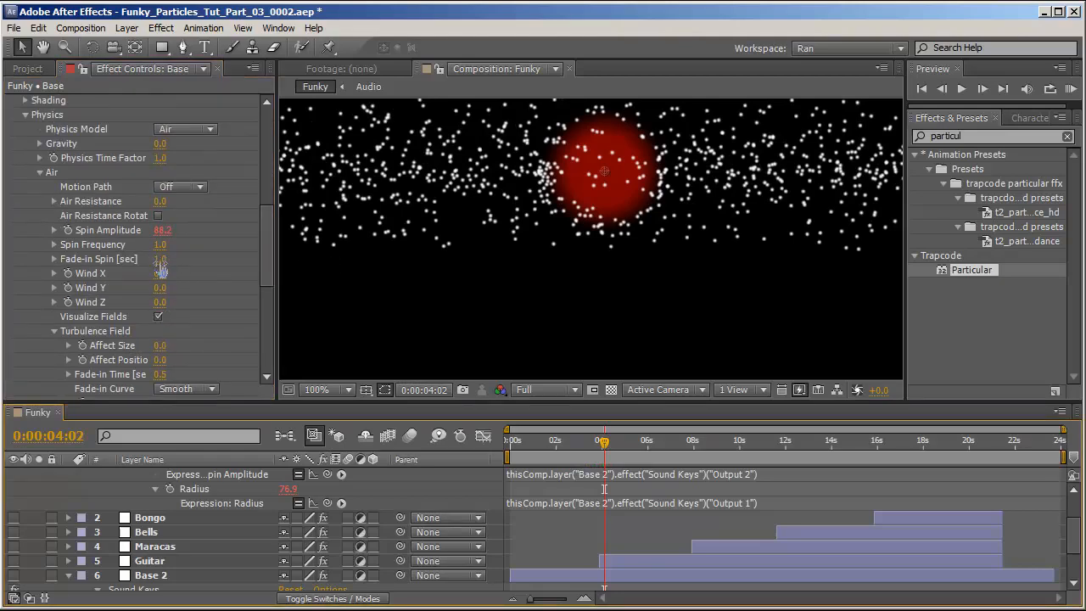
pyautogui.moveTo(160, 260); pyautogui.dragTo(191, 265)
# Try a Turbulence Field Affect Size of 33 and undo it.
pyautogui.scroll(-2, 209, 323)
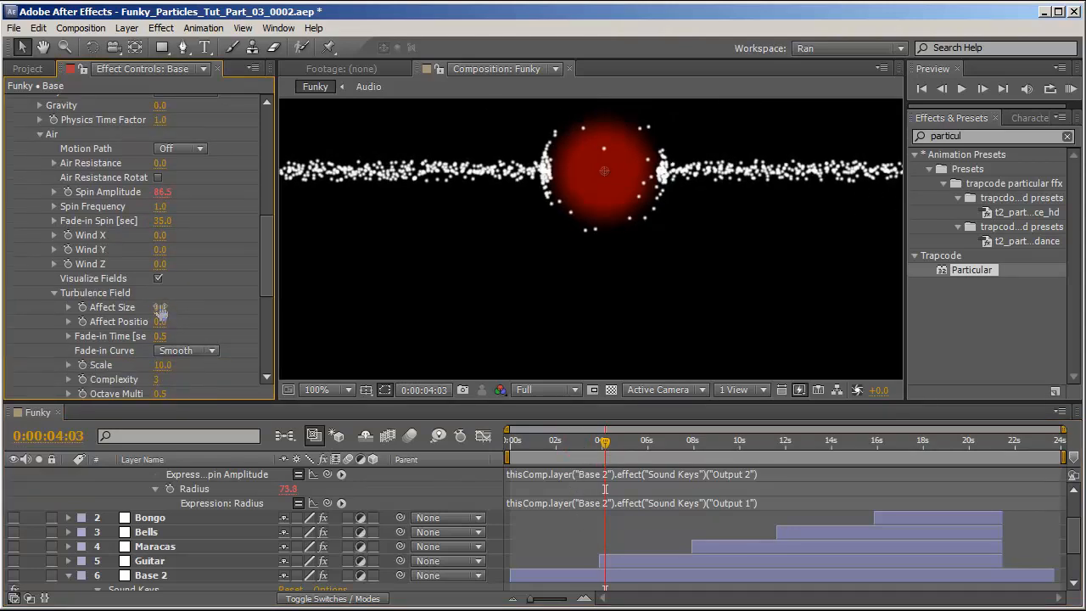
pyautogui.moveTo(161, 310); pyautogui.dragTo(191, 309)
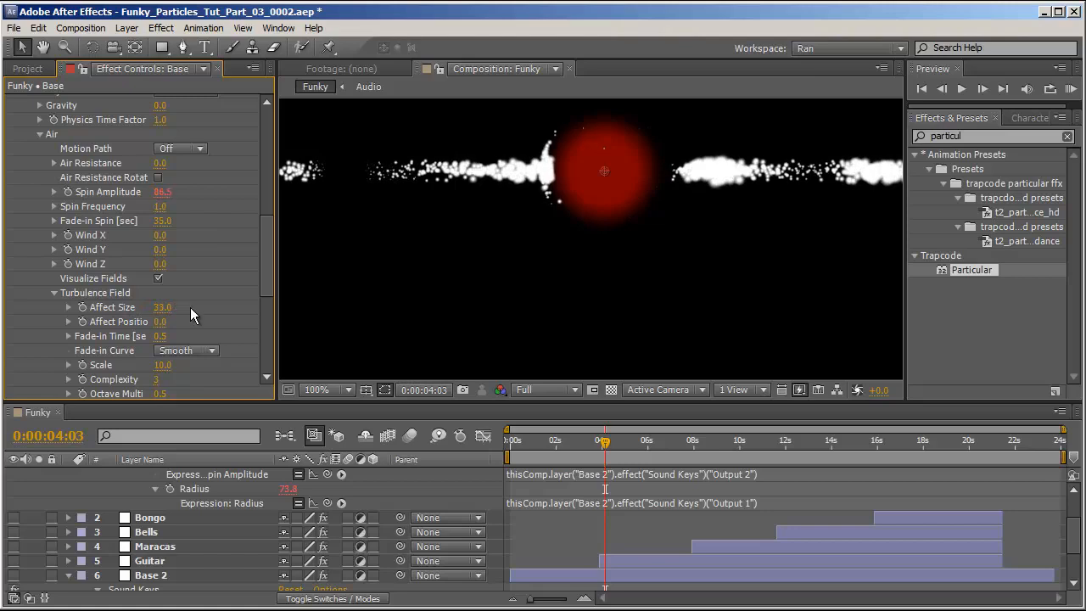
pyautogui.hotkey('ctrl', 'z')
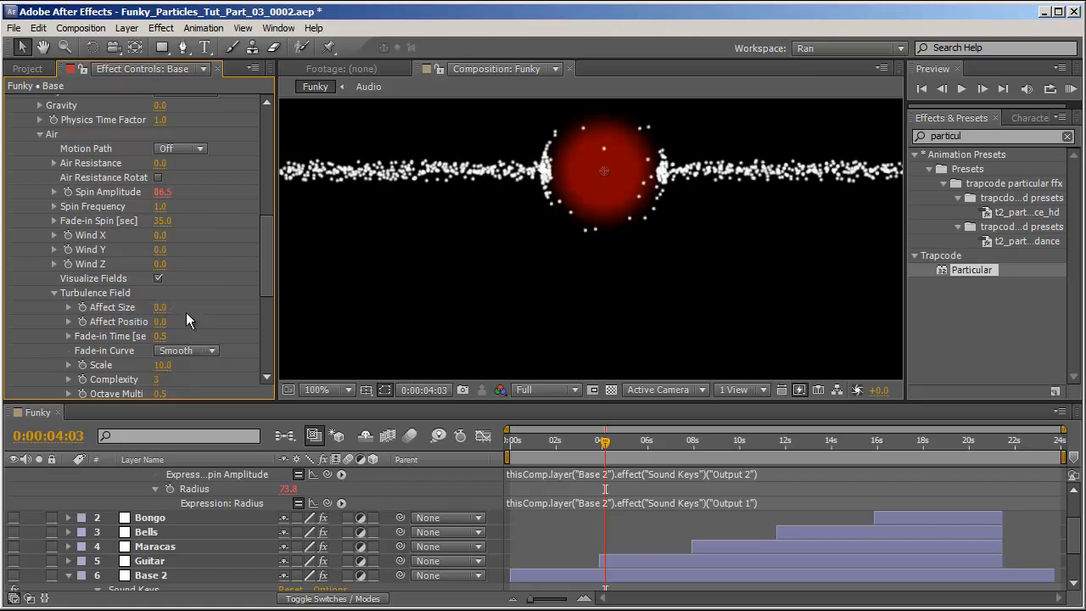
# Link the Turbulence Field's Affect Size by expression to Output 3 of the Base 2 layer's Sound Keys.
pyautogui.keyDown('alt'); pyautogui.click(84, 308); pyautogui.keyUp('alt')
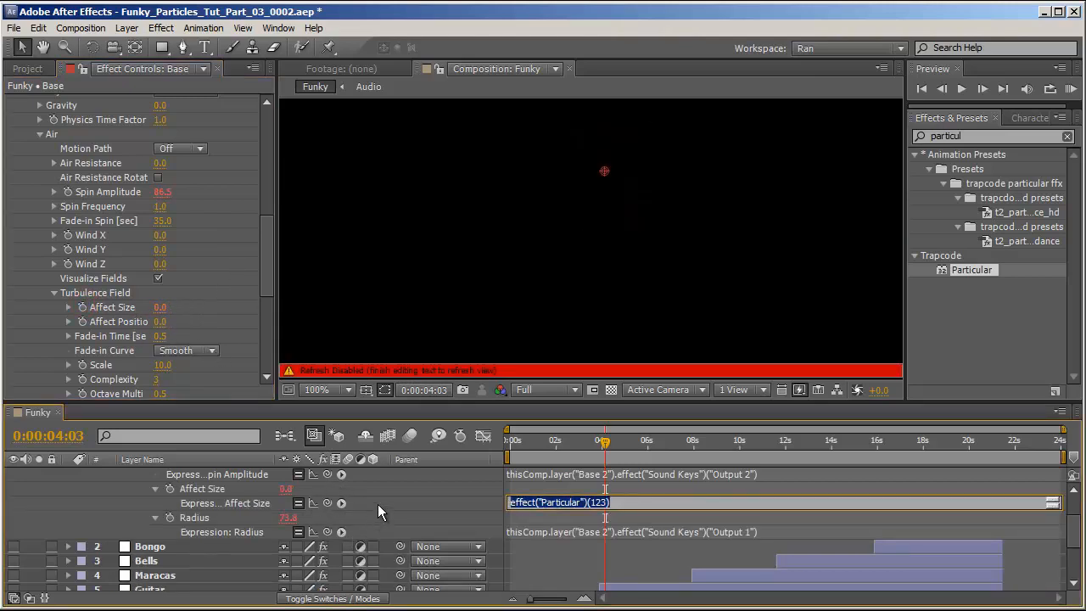
pyautogui.moveTo(329, 503); pyautogui.dragTo(211, 577)
pyautogui.moveTo(211, 577); pyautogui.dragTo(210, 577)
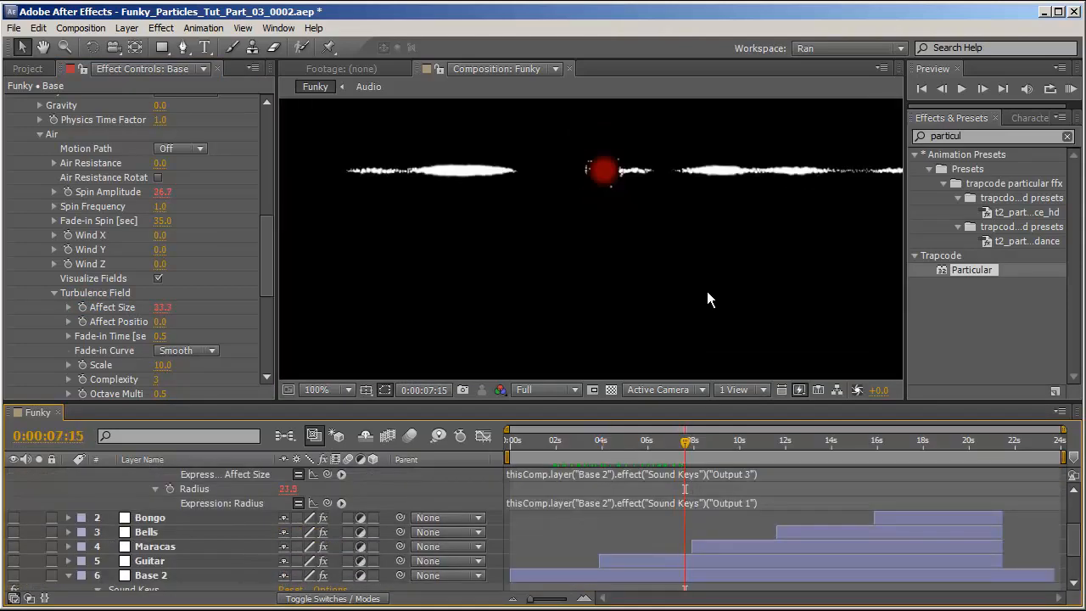
# Divide the Affect Size expression by 3 and scrub the timeline to check the particle line.
pyautogui.scroll(2, 763, 522)
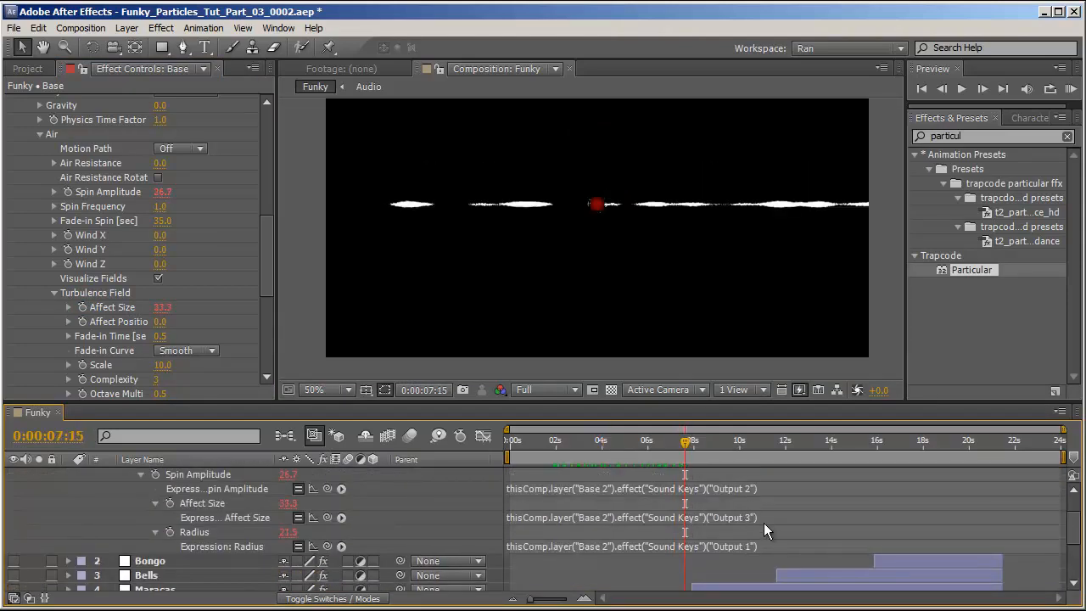
pyautogui.click(778, 517)
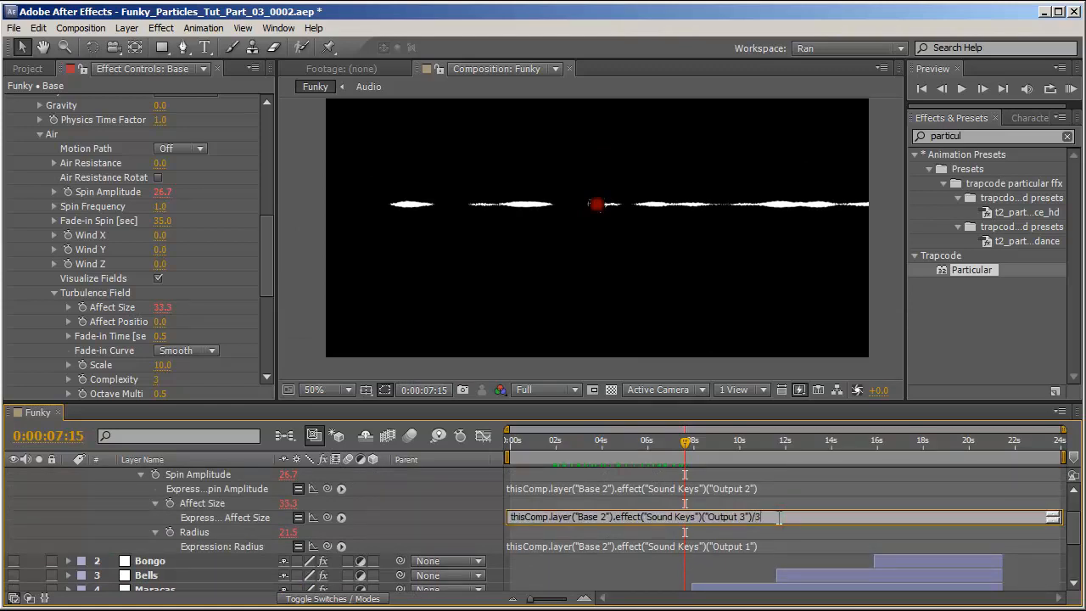
pyautogui.write('/3')
pyautogui.moveTo(601, 443); pyautogui.dragTo(658, 456)
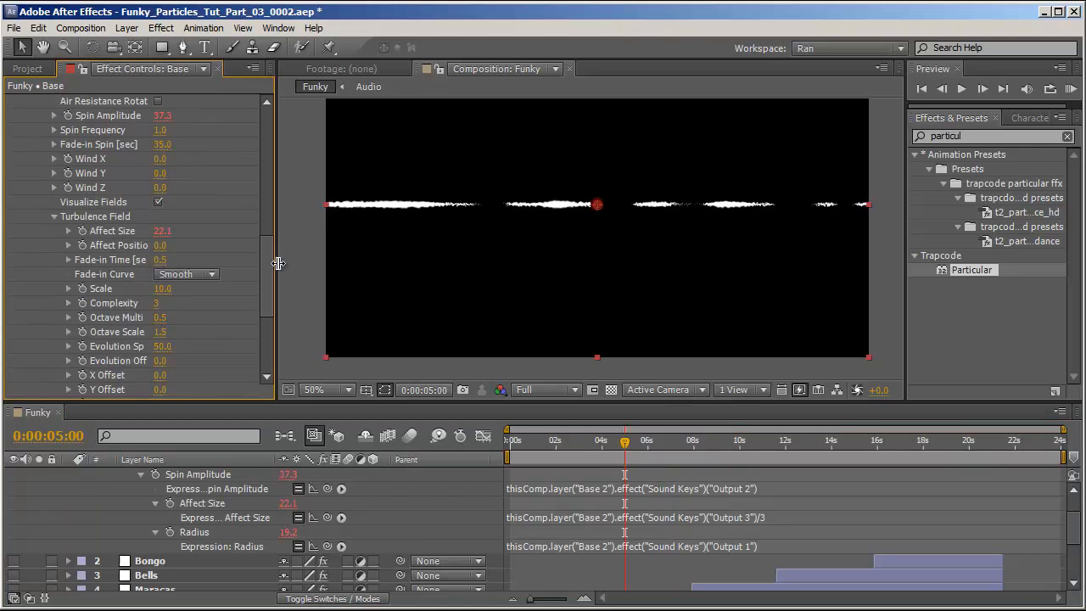
# Widen the effect settings area, link Affect Position by expression to Base 2's Sound Keys Output 1, and scrub the timeline to check it.
pyautogui.moveTo(279, 263); pyautogui.dragTo(331, 263)
pyautogui.keyDown('alt'); pyautogui.click(83, 246); pyautogui.keyUp('alt')
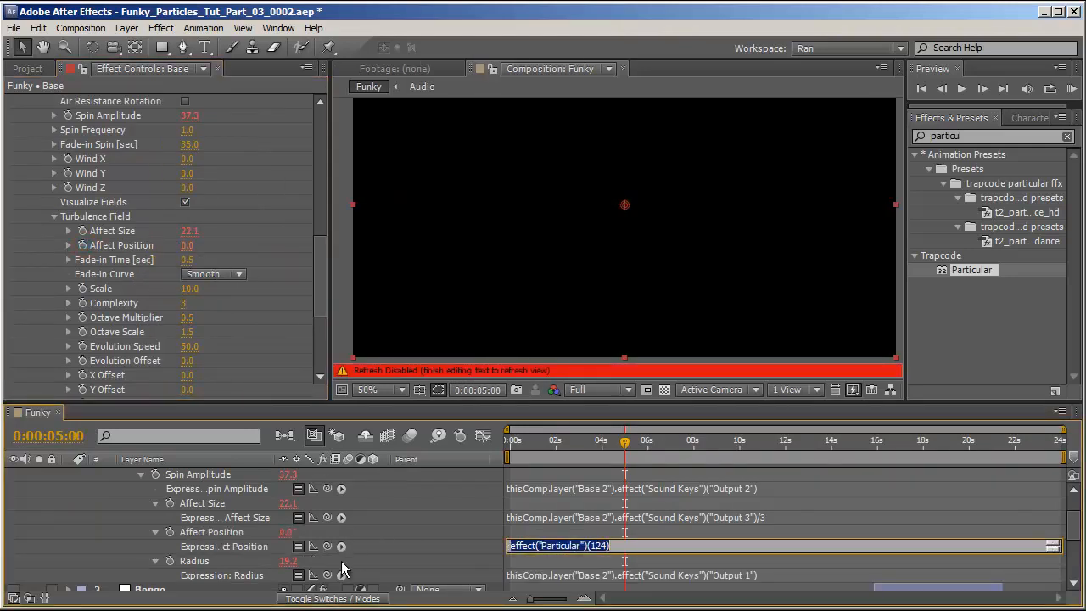
pyautogui.moveTo(329, 547); pyautogui.dragTo(202, 546)
pyautogui.moveTo(617, 444); pyautogui.dragTo(661, 458)
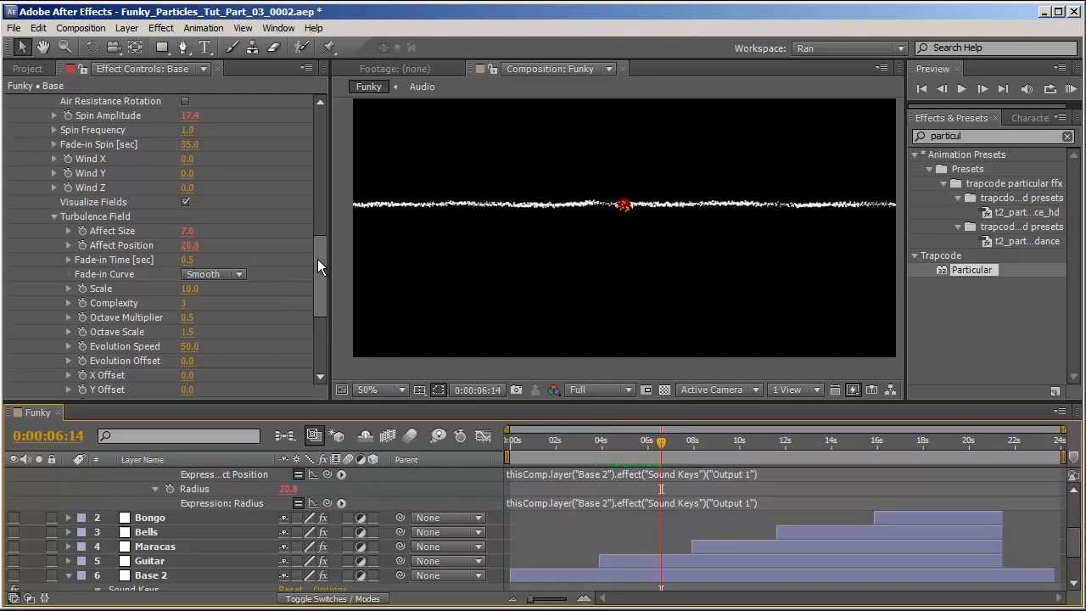
# Set Fade-in Spin to 62 seconds, multiply the Affect Position expression by 4, and scrub the timeline to check the line.
pyautogui.moveTo(189, 145); pyautogui.dragTo(222, 153)
pyautogui.scroll(1, 734, 537)
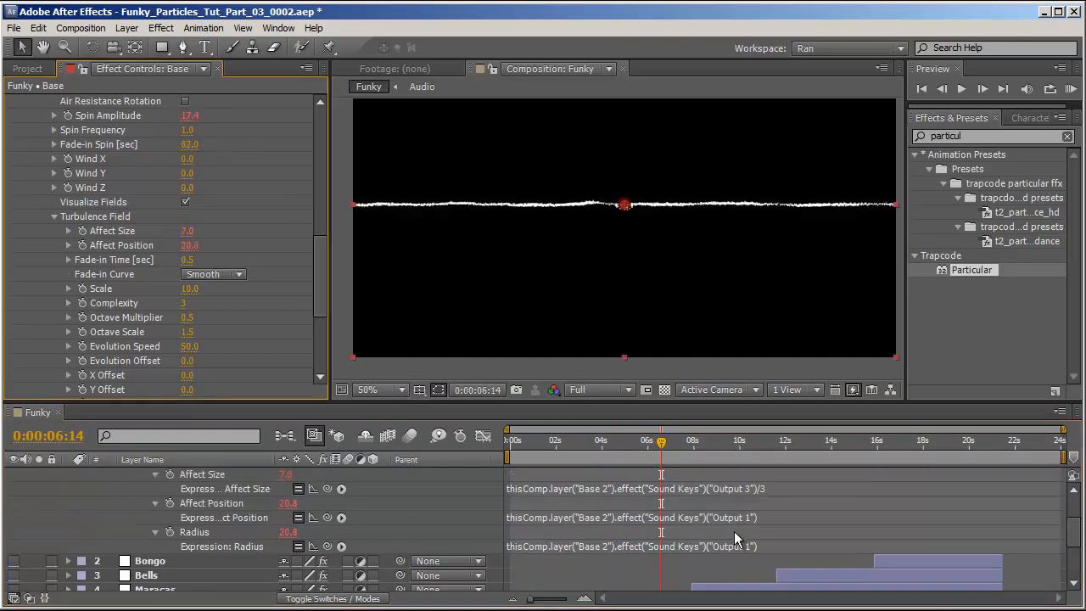
pyautogui.click(805, 518)
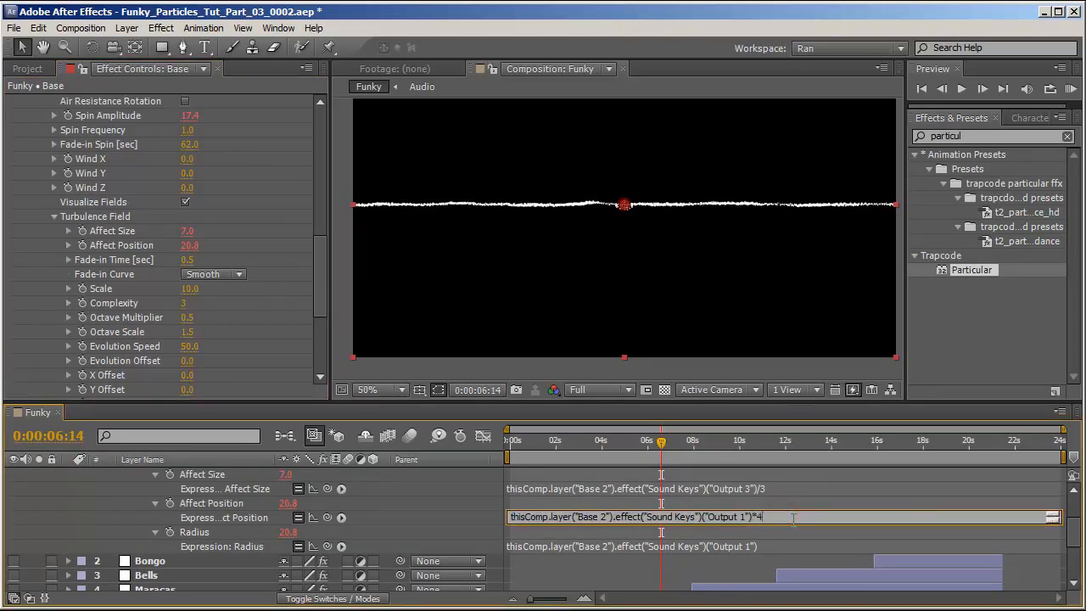
pyautogui.moveTo(605, 455); pyautogui.dragTo(696, 500)
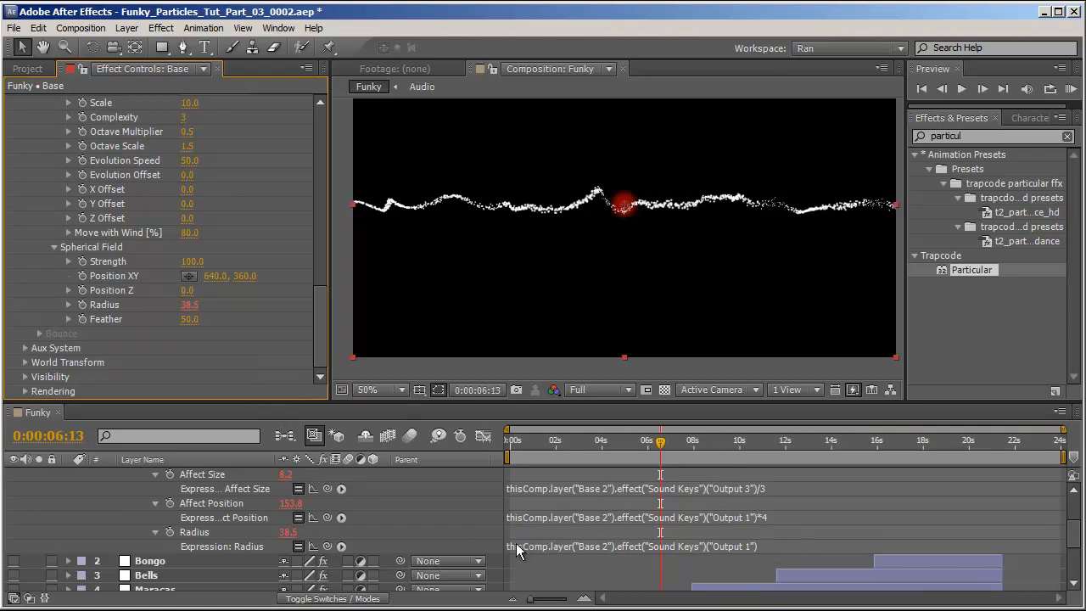
# Multiply the Spherical Field's Radius expression by 5 and check the field's motion along the timeline.
pyautogui.click(734, 550)
pyautogui.click(784, 547)
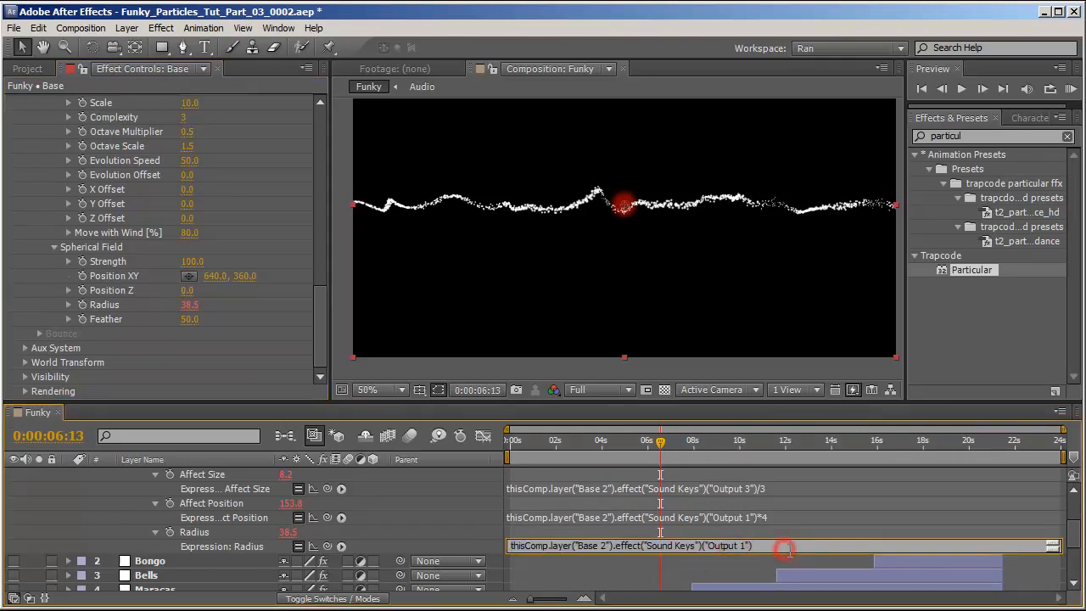
pyautogui.click(790, 550)
pyautogui.write('*5')
pyautogui.press('KP_Enter')
pyautogui.press('space')
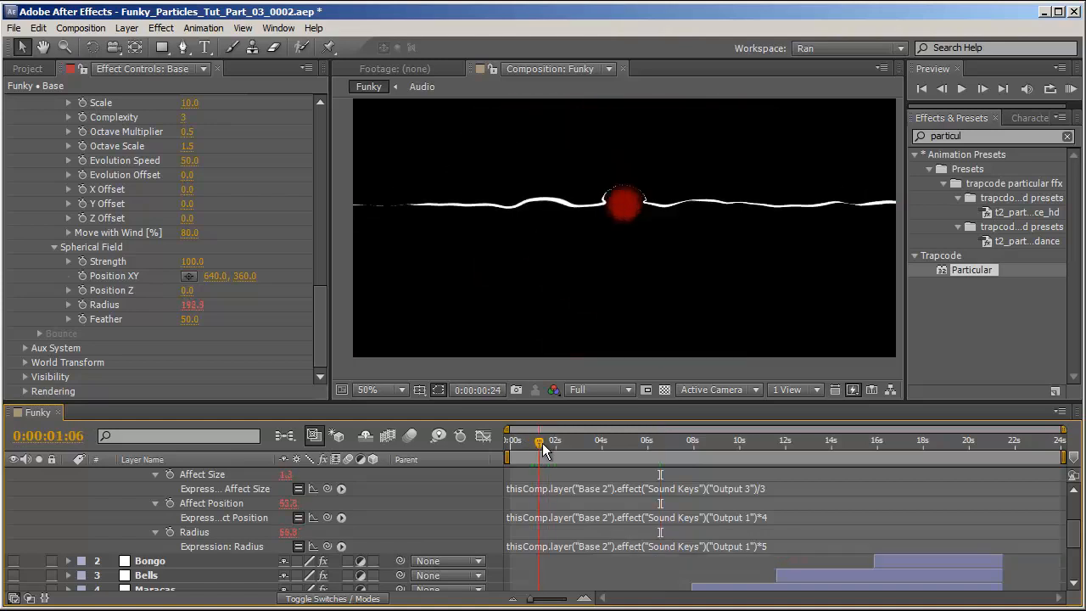
# Turn off Visualize Fields for the Base layer's Particular effect and run a RAM preview.
pyautogui.scroll(5, 180, 318)
pyautogui.scroll(-6, 239, 298)
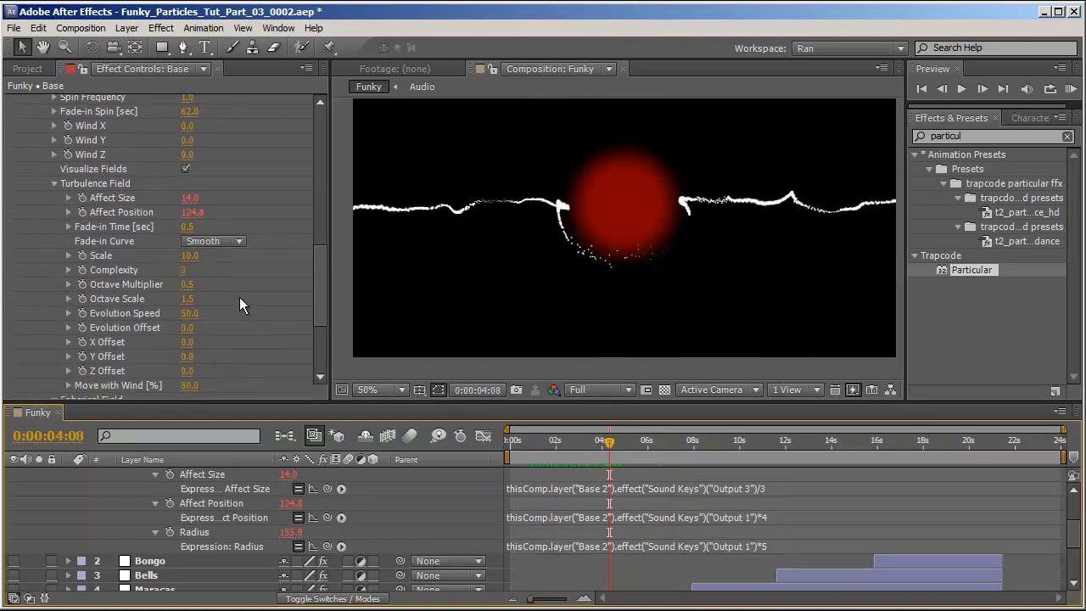
pyautogui.scroll(1, 237, 305)
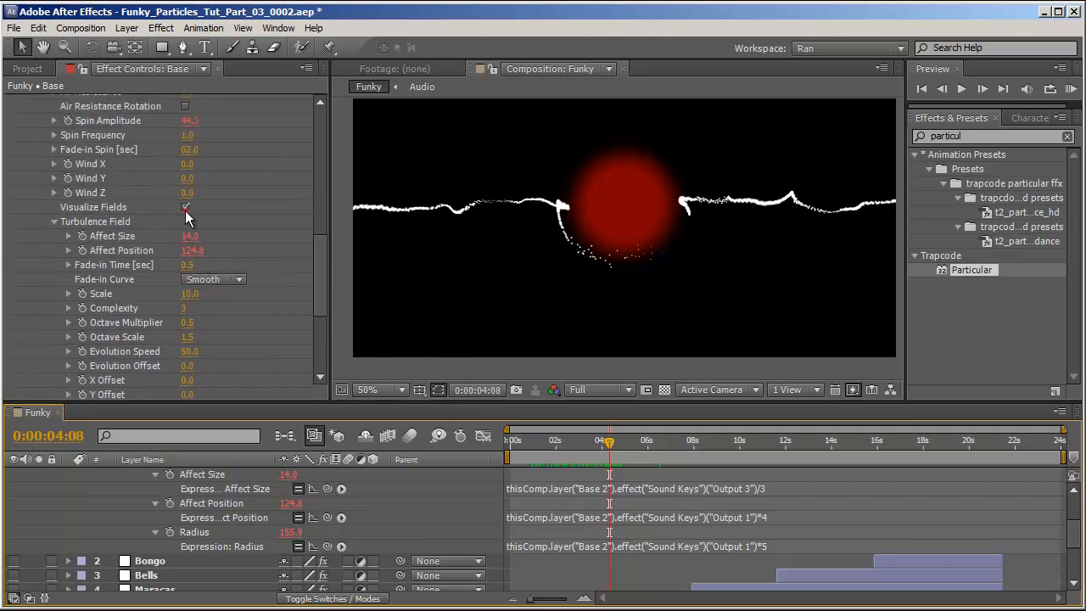
pyautogui.click(185, 207)
pyautogui.click(1069, 88)
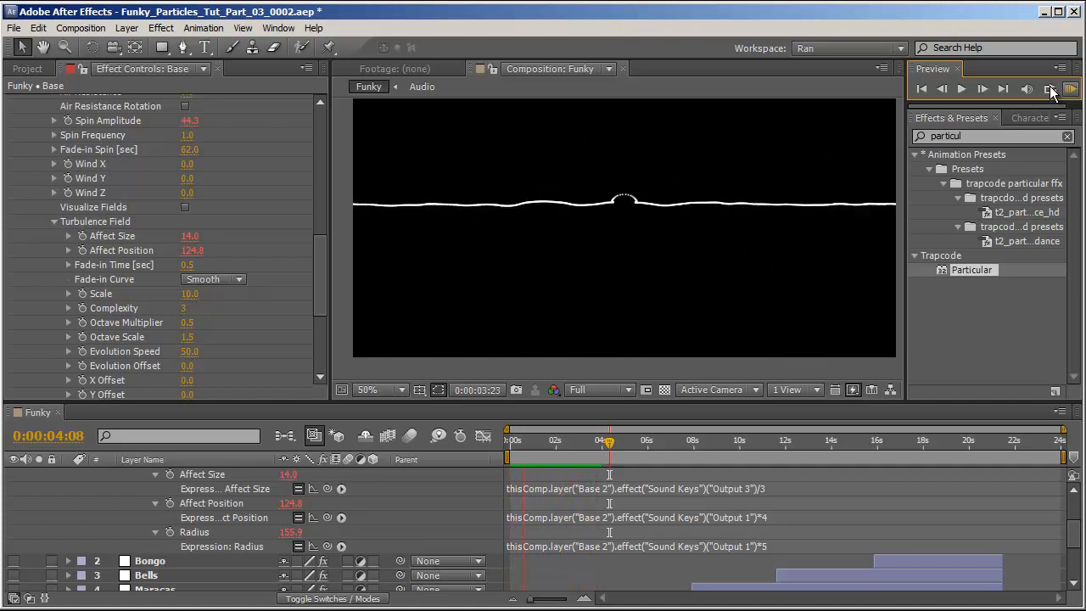
# Collapse the Base layer's properties and add a cyan solid named Guitar above it.
pyautogui.press('u')
pyautogui.press('u')
pyautogui.press('u')
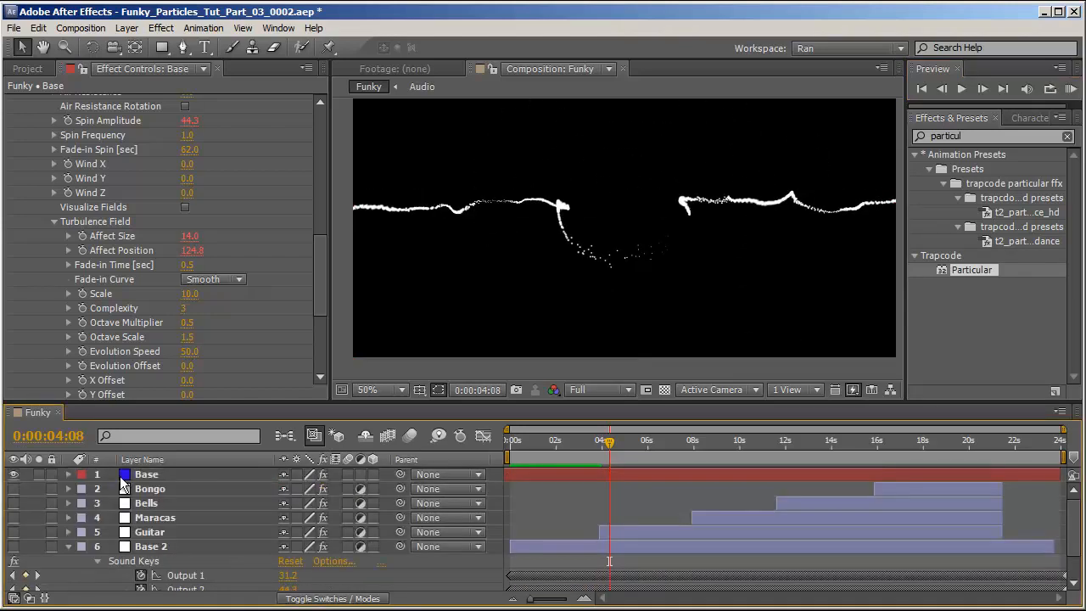
pyautogui.click(173, 472)
pyautogui.hotkey('ctrl', 'n')
pyautogui.press('Escape')
pyautogui.hotkey('ctrl', 'y')
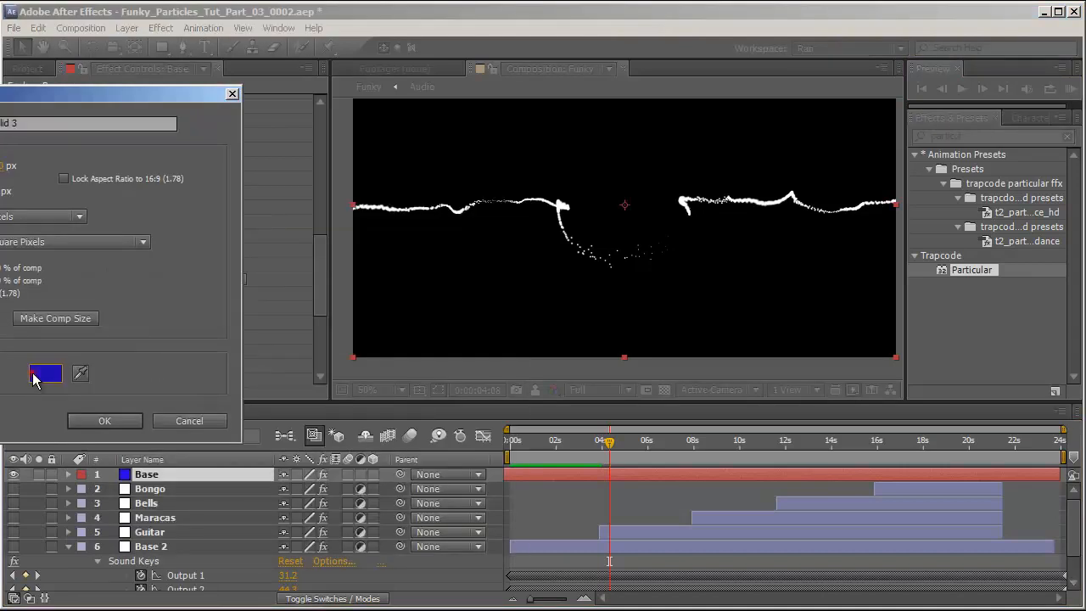
pyautogui.click(43, 372)
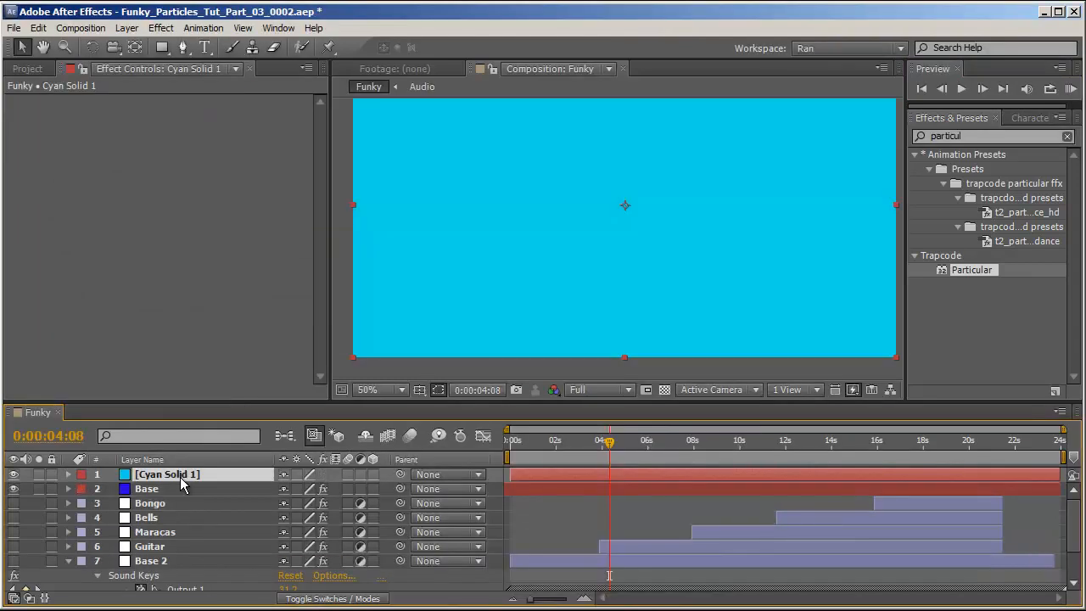
pyautogui.press('Return')
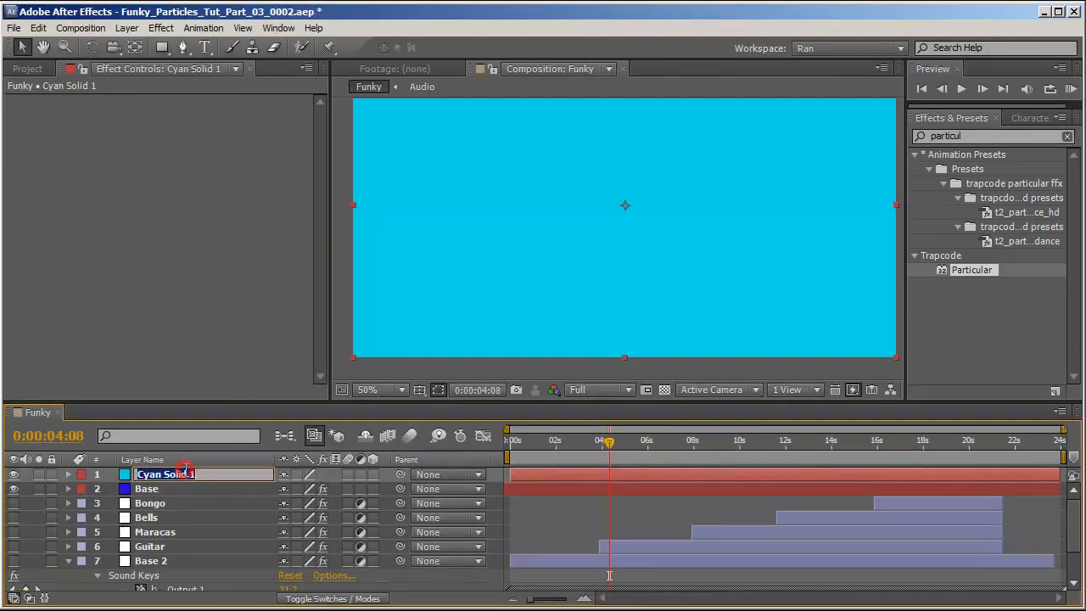
pyautogui.write('Guitar')
pyautogui.press('Return')
# Apply the Particular effect to the cyan Guitar solid and hide the Base layer.
pyautogui.doubleClick(976, 269)
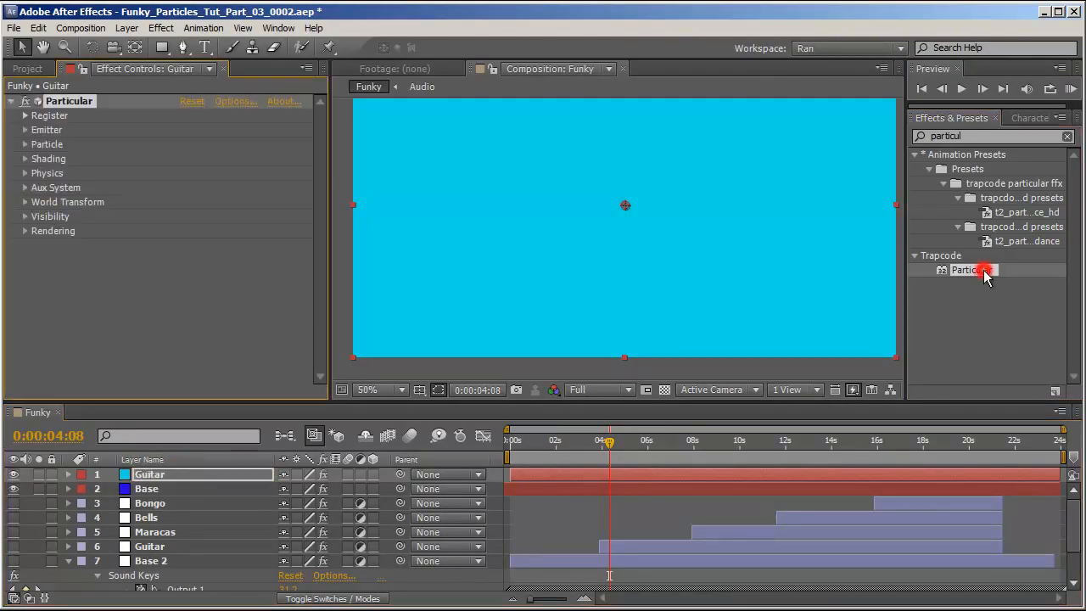
pyautogui.click(12, 486)
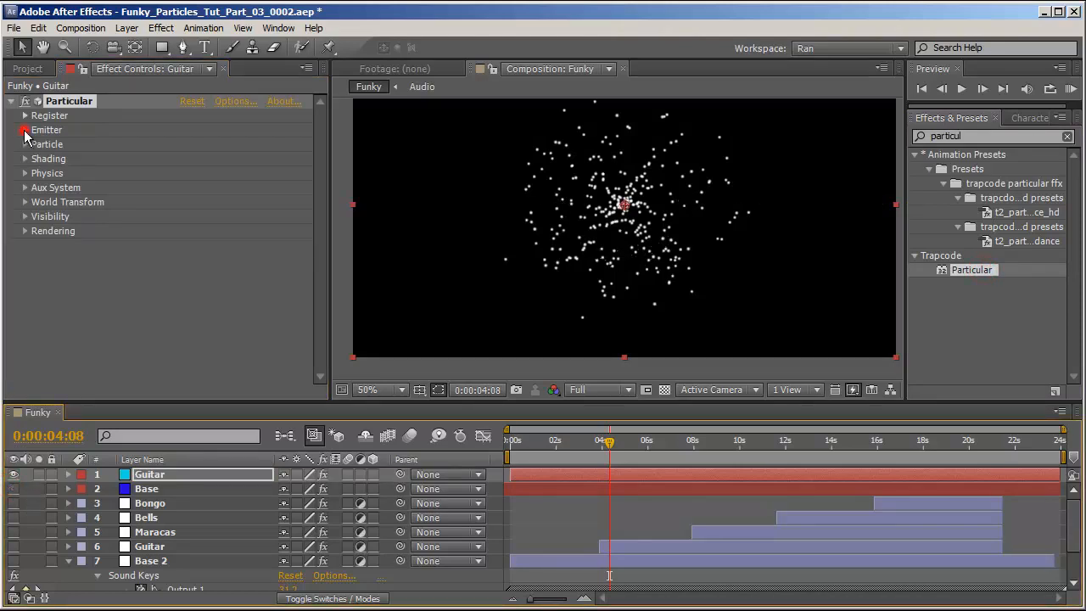
# Set the Guitar emitter's Velocity, Velocity Random, Velocity Distribution and Velocity from Motion all to 0.
pyautogui.click(26, 130)
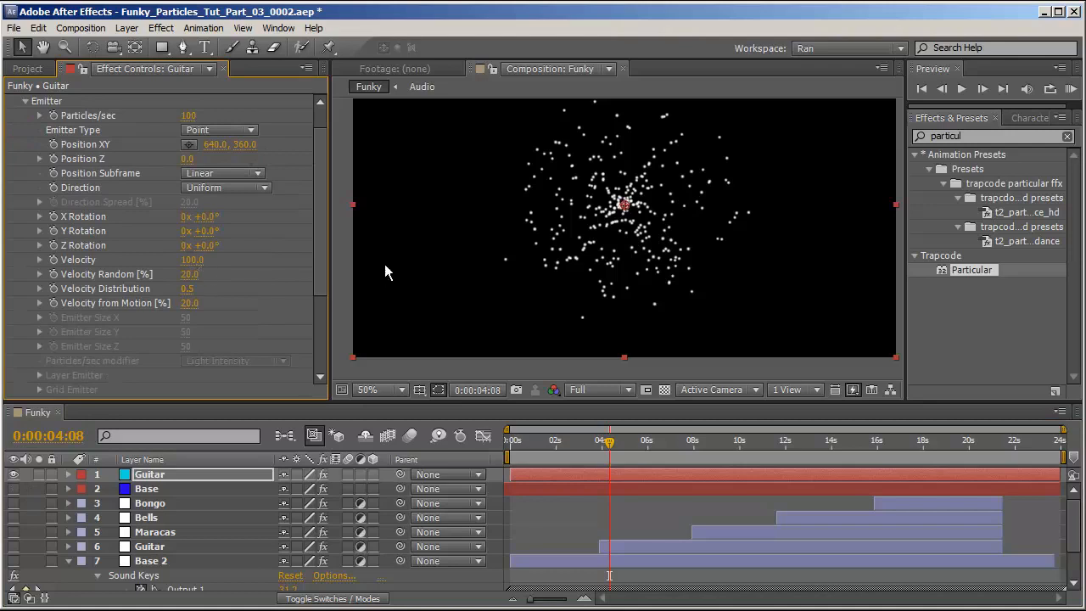
pyautogui.click(206, 264)
pyautogui.write('0')
pyautogui.press('Tab')
pyautogui.write('0')
pyautogui.press('Tab')
pyautogui.write('0')
pyautogui.press('Tab')
pyautogui.write('0')
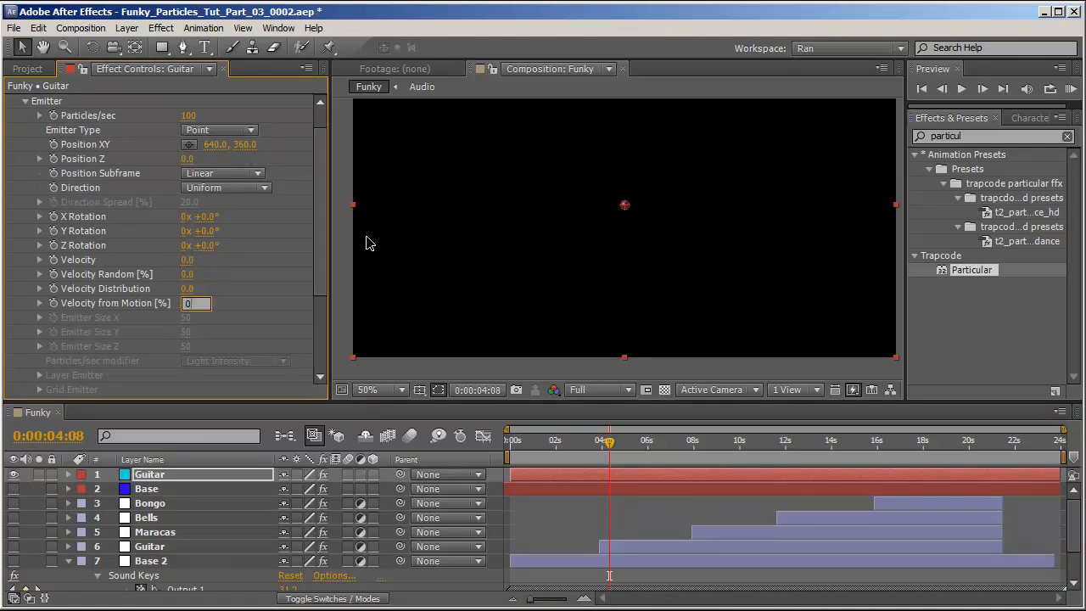
pyautogui.press('Return')
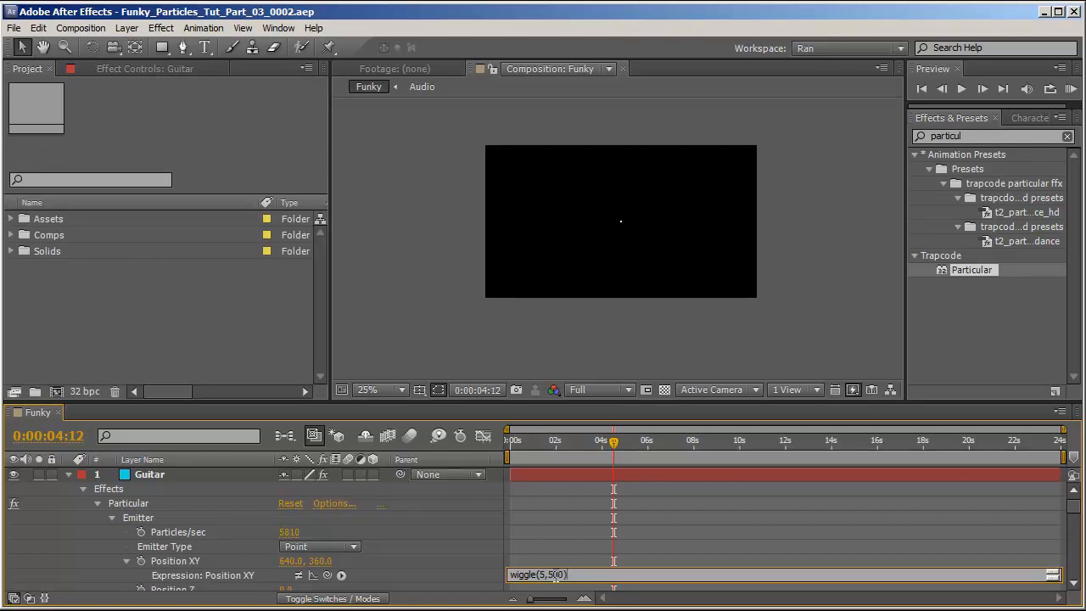
# Apply the expression wiggle(5,500) to the Guitar emitter's Position XY and preview the resulting particle path.
pyautogui.press('KP_Enter')
pyautogui.click(628, 441)
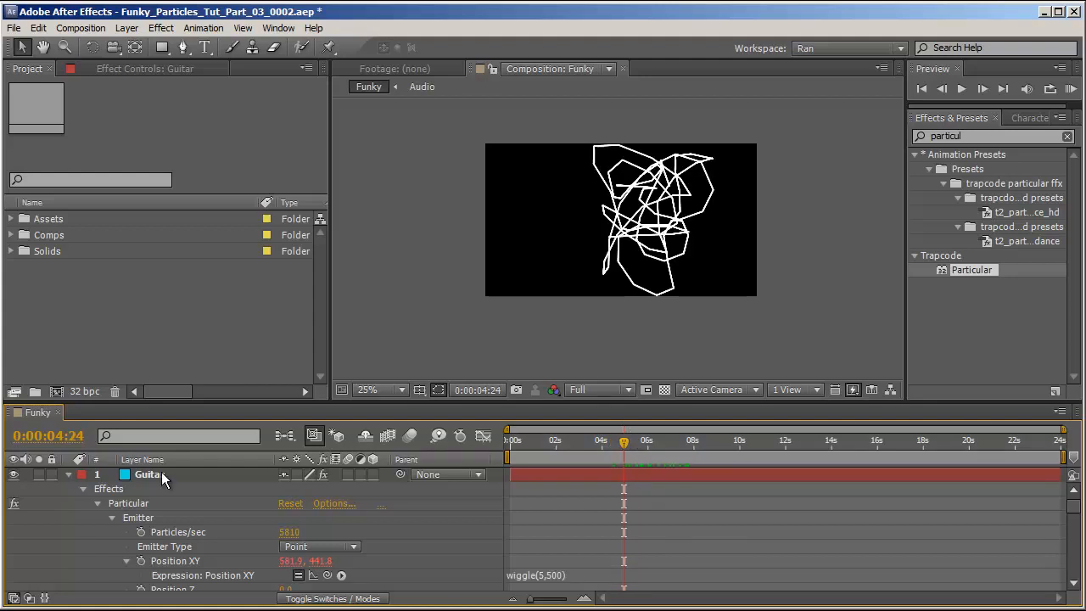
pyautogui.scroll(3, 803, 291)
pyautogui.scroll(-3, 803, 291)
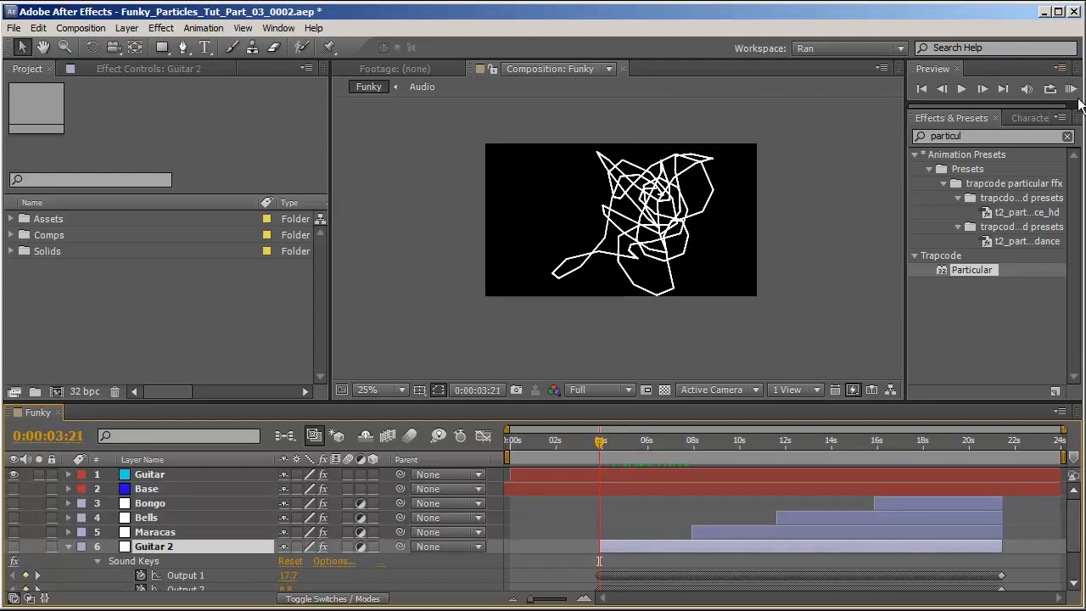
pyautogui.click(1073, 90)
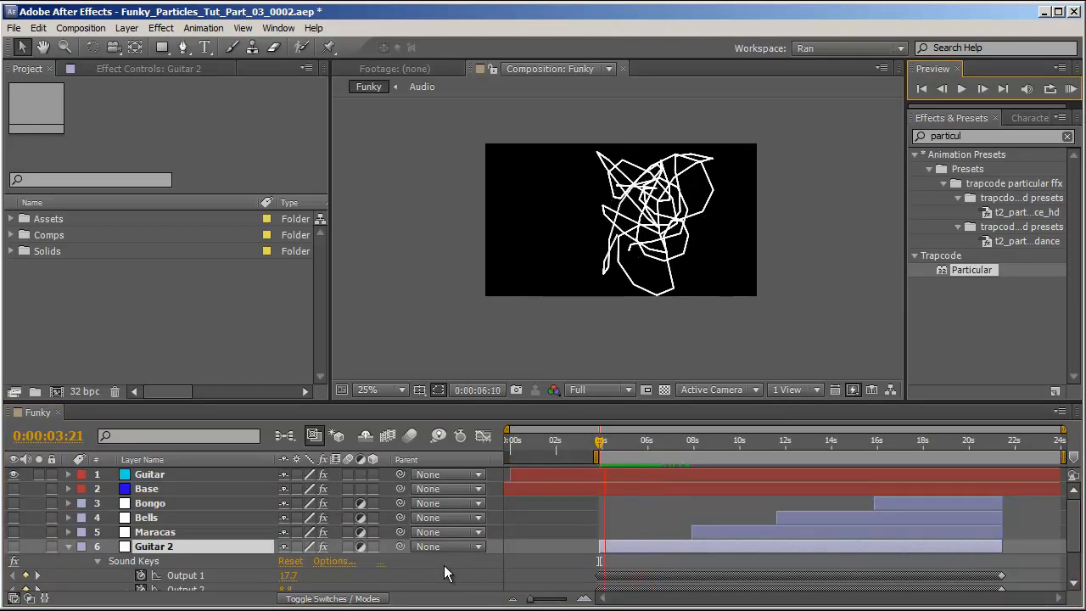
pyautogui.click(444, 566)
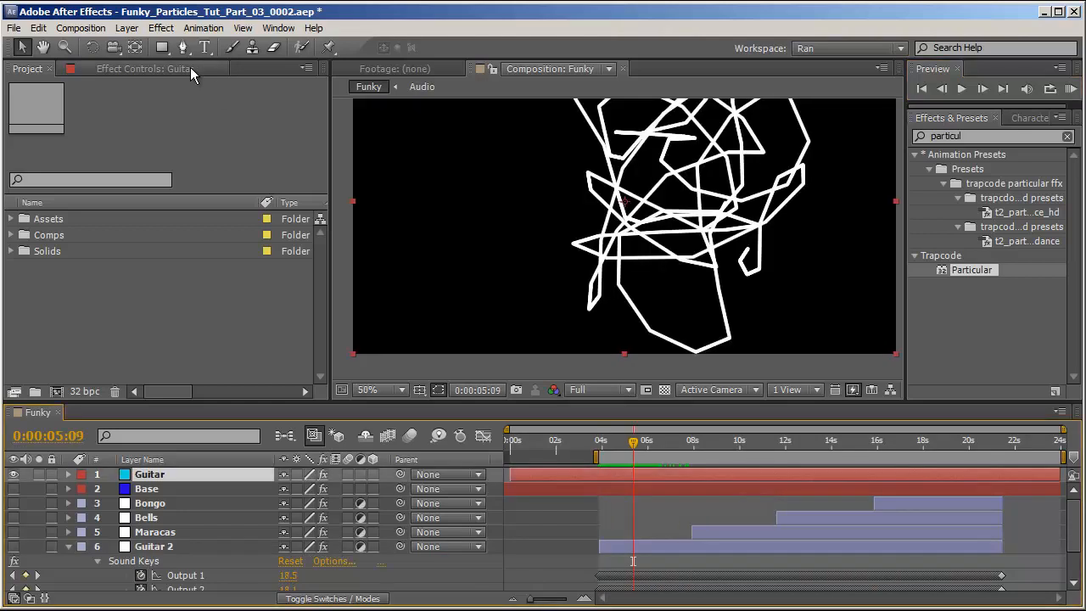
# Set the Guitar emitter's Position Subframe to 10x Linear.
pyautogui.click(190, 67)
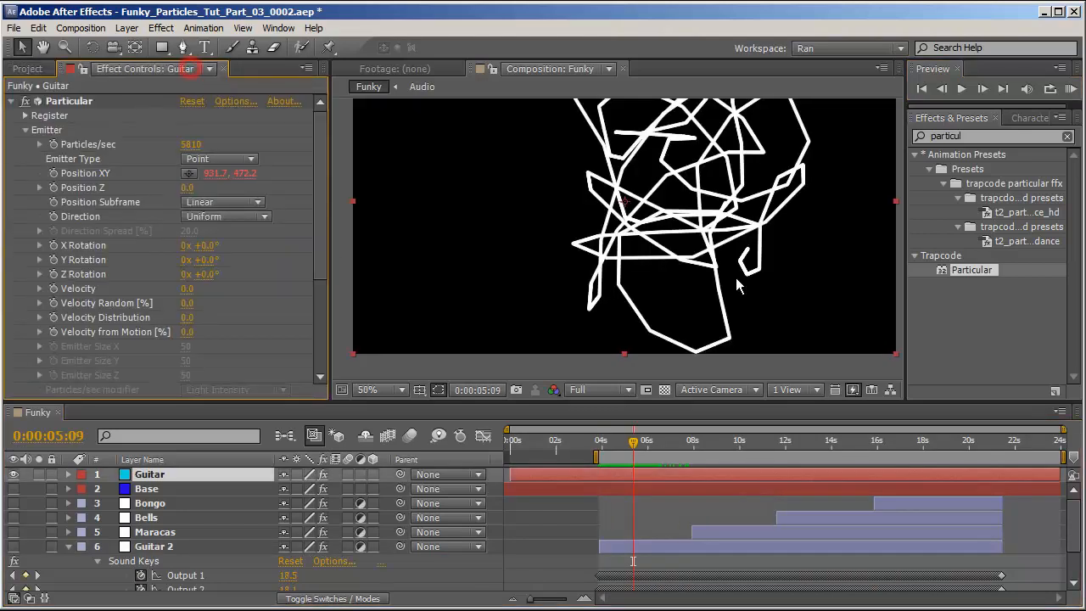
pyautogui.click(238, 202)
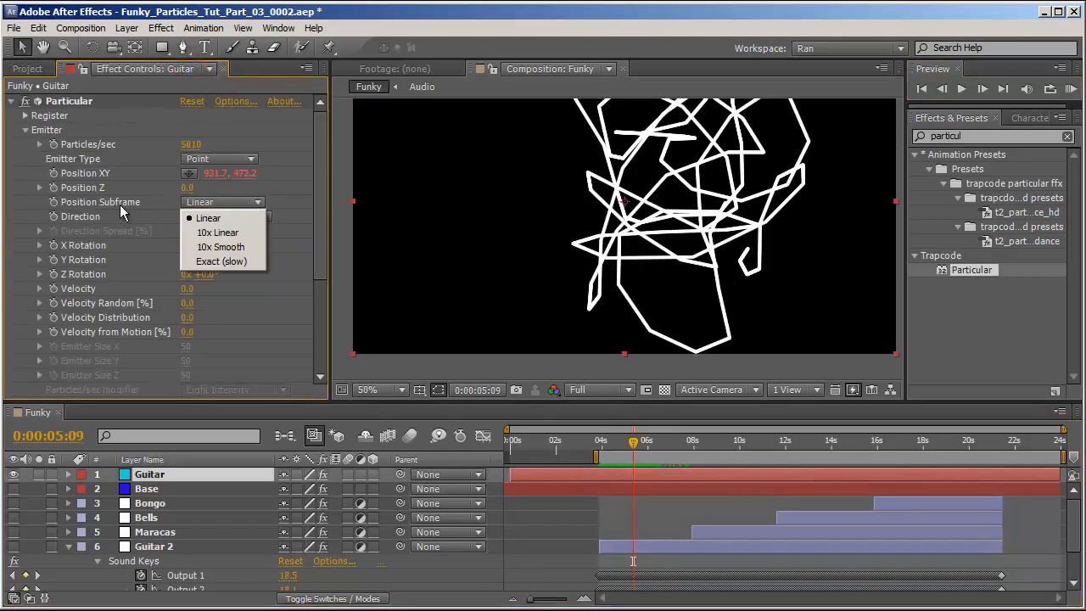
pyautogui.click(306, 194)
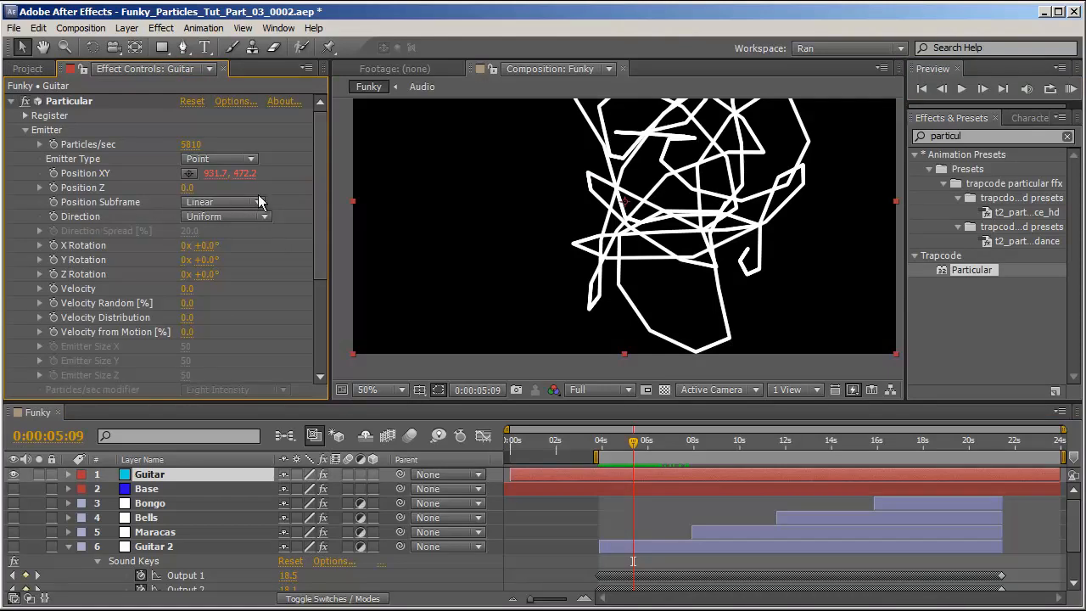
pyautogui.click(260, 203)
pyautogui.click(217, 232)
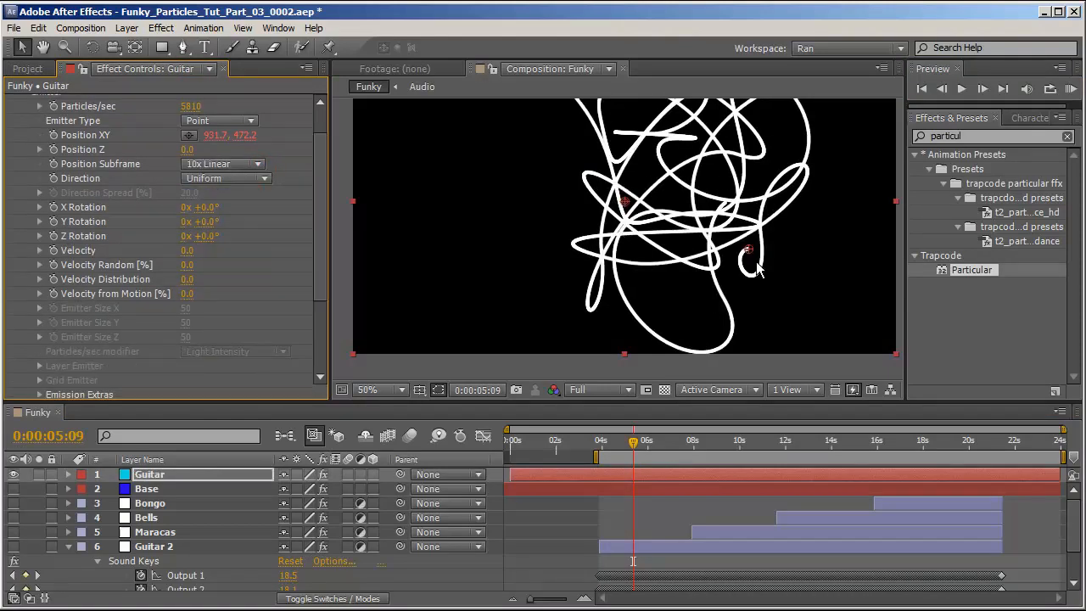
# Set Gravity to 260 in the physics settings of the Guitar layer's Particular effect.
pyautogui.scroll(-3, 76, 272)
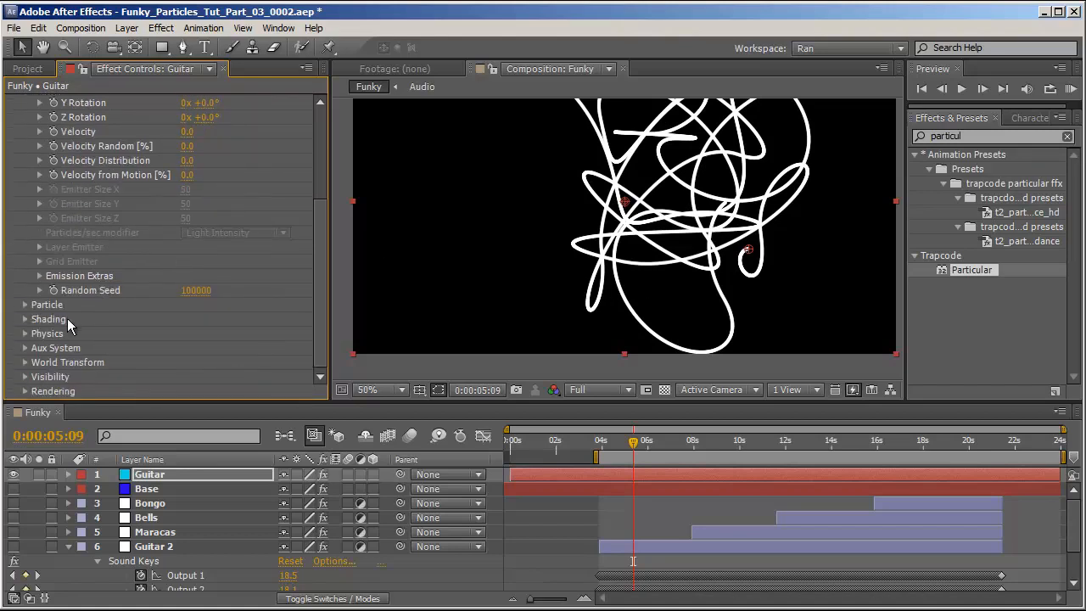
pyautogui.click(25, 334)
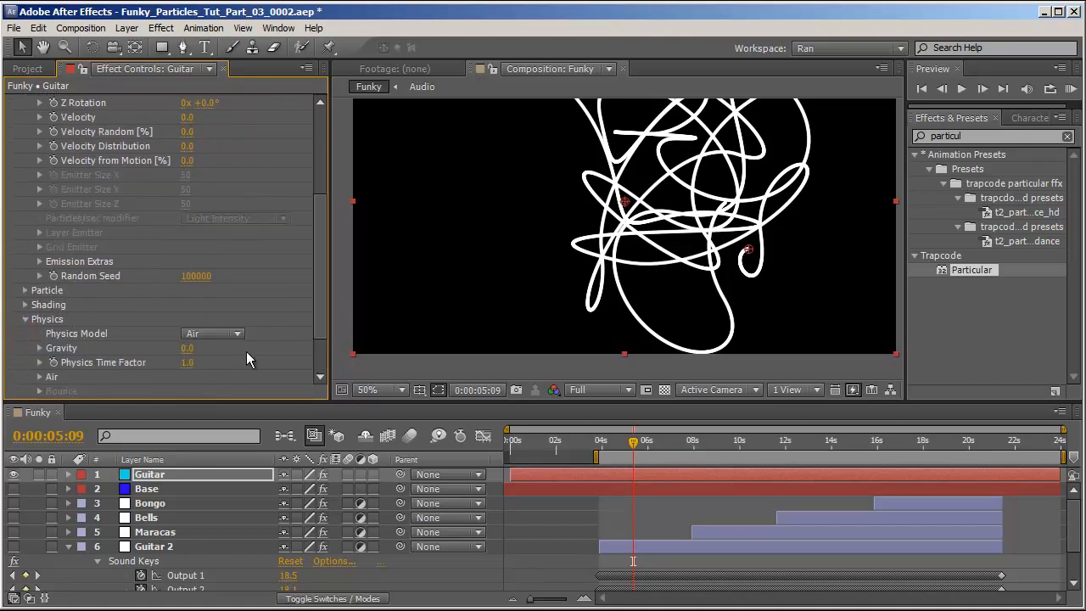
pyautogui.moveTo(187, 348)
pyautogui.mouseDown()
pyautogui.moveTo(238, 345)
pyautogui.moveTo(205, 348)
pyautogui.mouseUp()
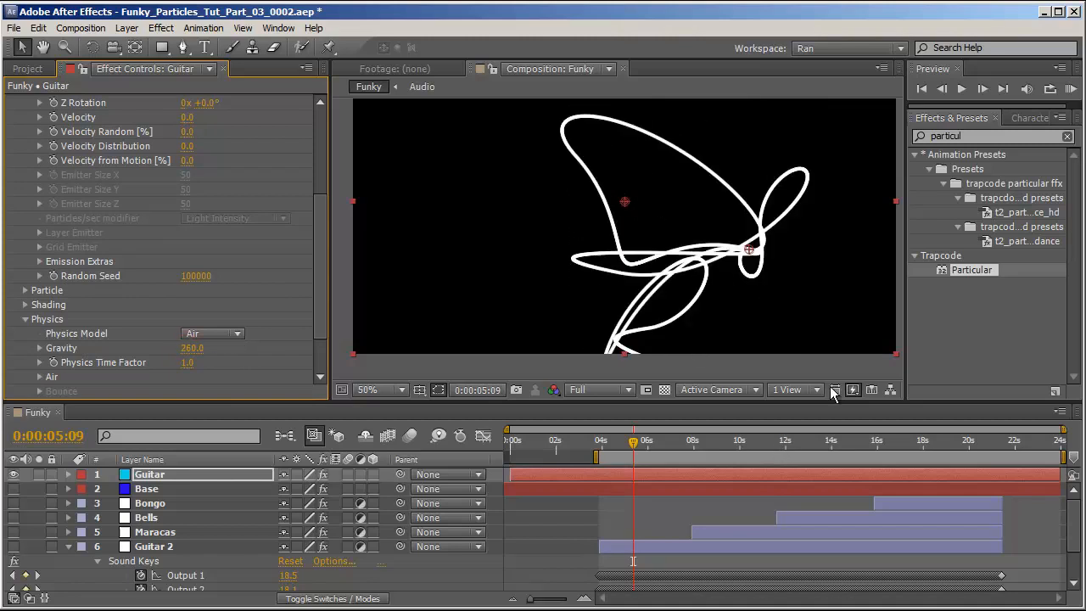
pyautogui.click(194, 347)
pyautogui.press('Return')
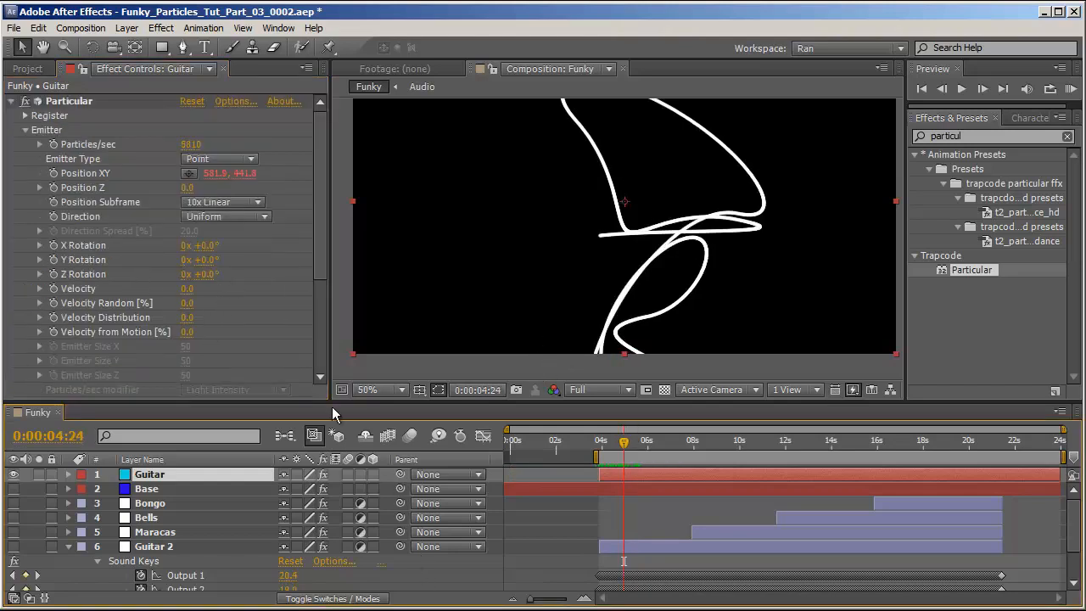
# Link the Guitar emitter's Velocity by expression to Output 1 of Guitar 2's Sound Keys, and scrub the timeline to check it.
pyautogui.keyDown('alt'); pyautogui.click(53, 288); pyautogui.keyUp('alt')
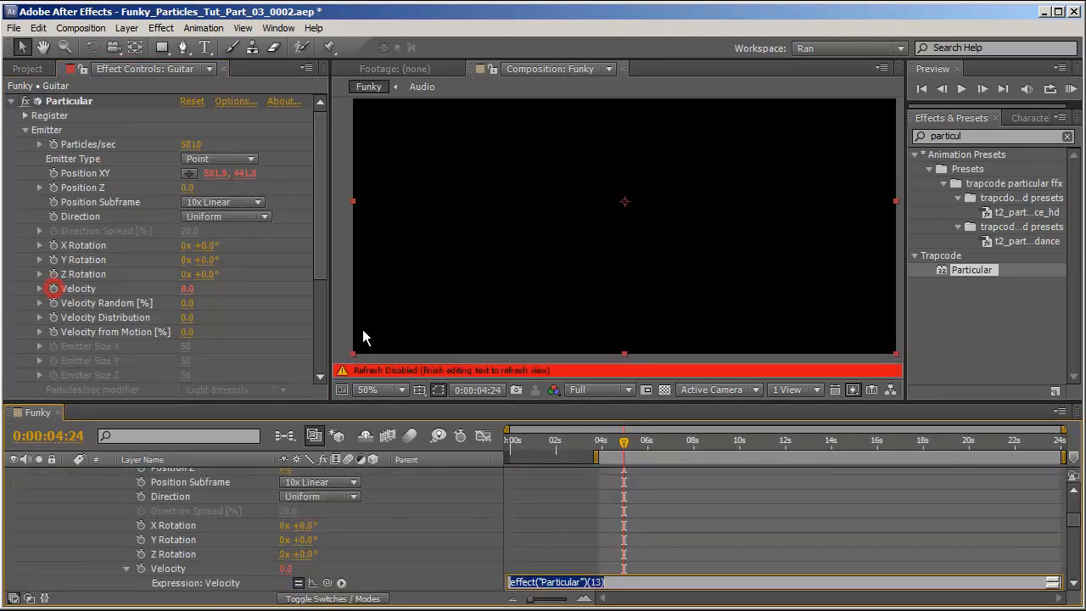
pyautogui.moveTo(341, 583); pyautogui.dragTo(195, 550)
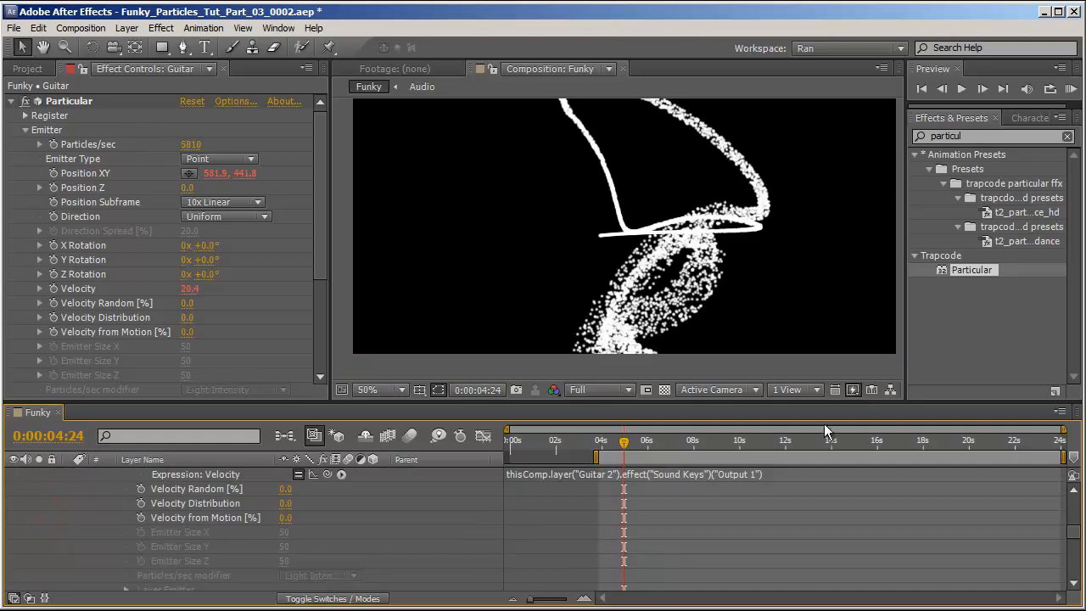
pyautogui.moveTo(632, 443); pyautogui.dragTo(774, 462)
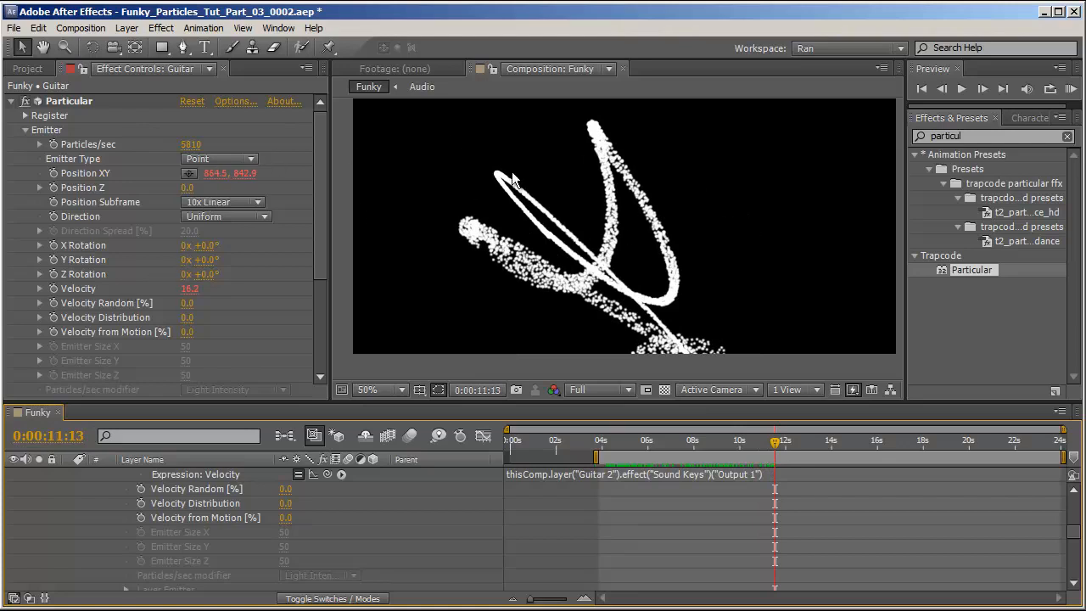
# Set the Guitar layer's particle Size to 2 and Size Random to 100%.
pyautogui.scroll(-5, 51, 289)
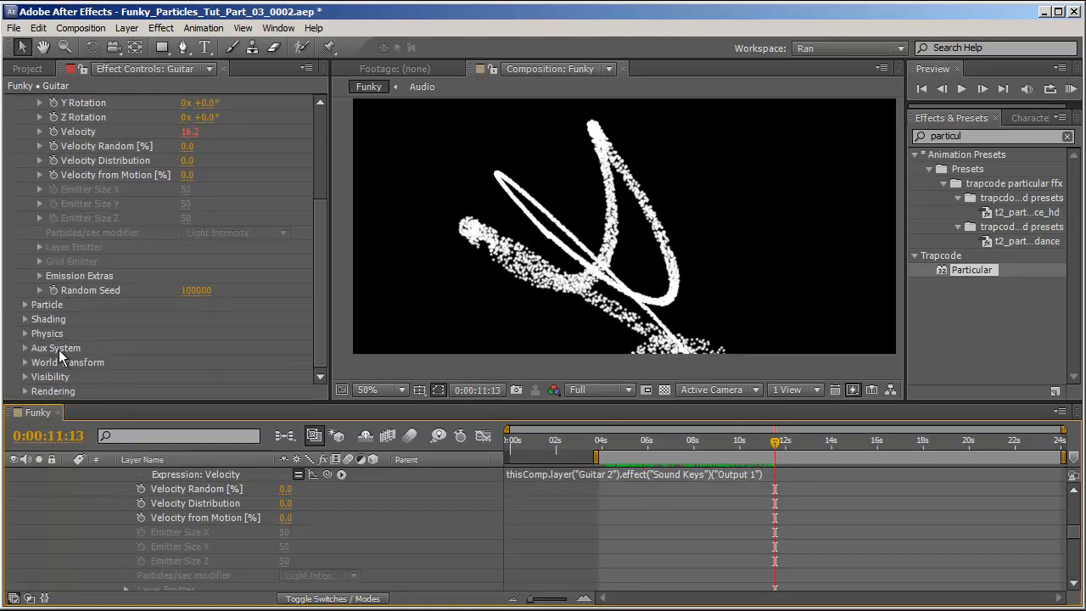
pyautogui.click(43, 305)
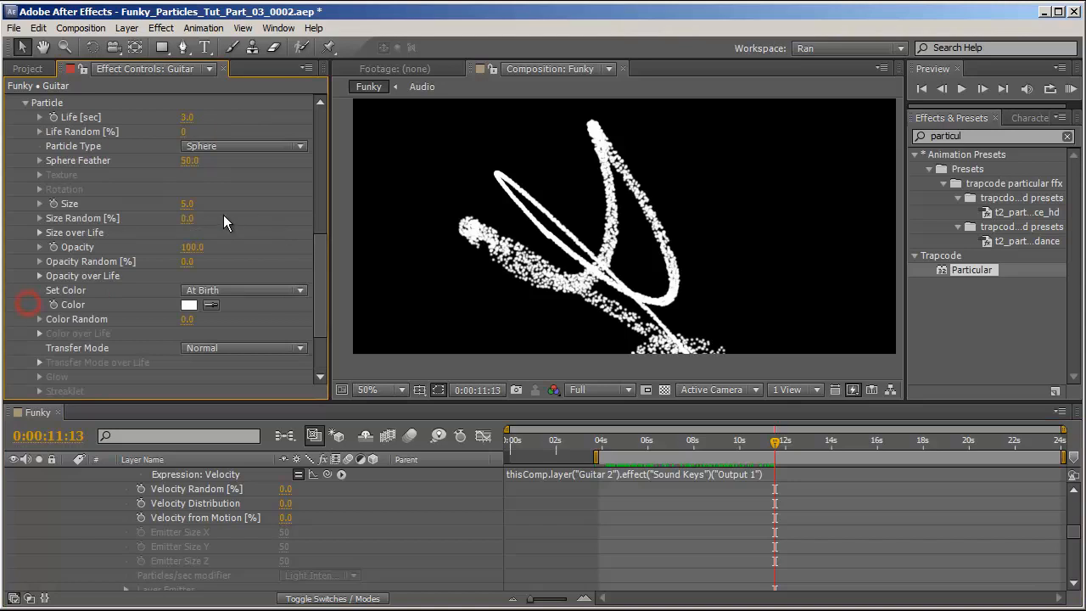
pyautogui.click(186, 204)
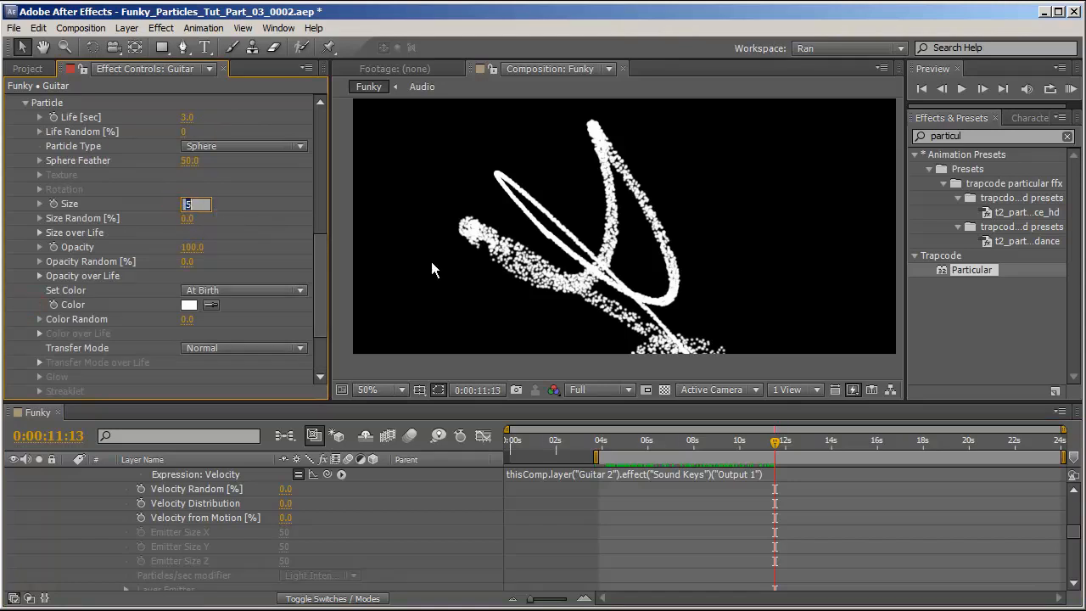
pyautogui.write('3')
pyautogui.press('Return')
pyautogui.moveTo(187, 219); pyautogui.dragTo(305, 239)
pyautogui.scroll(-2, 288, 248)
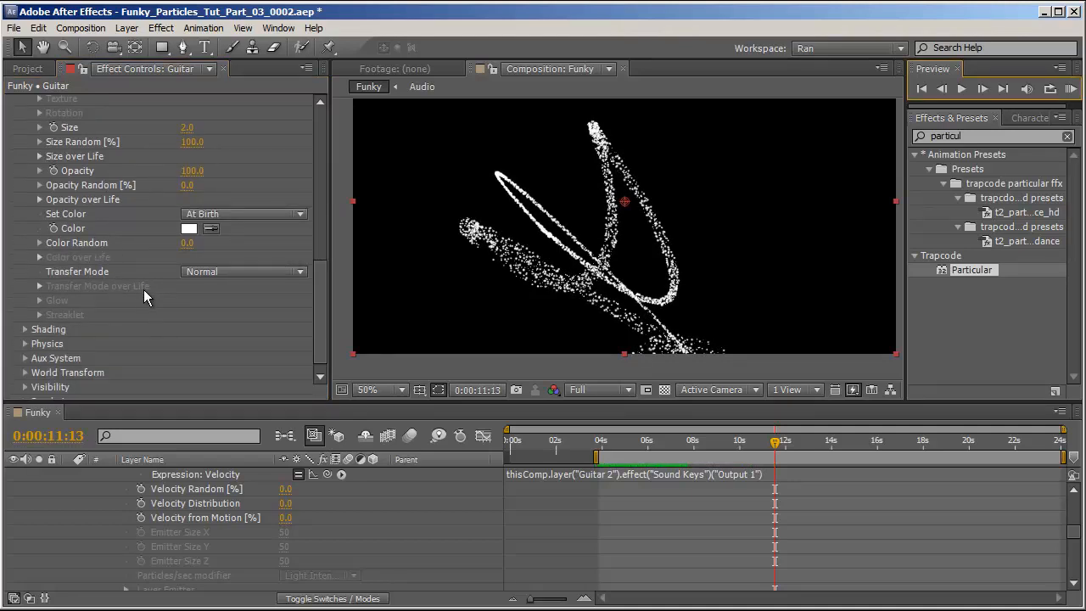
# Set the Guitar particles' Set Color option to Over Life and reveal the Color over Life gradient in a wider effect controls area.
pyautogui.scroll(-3, 213, 477)
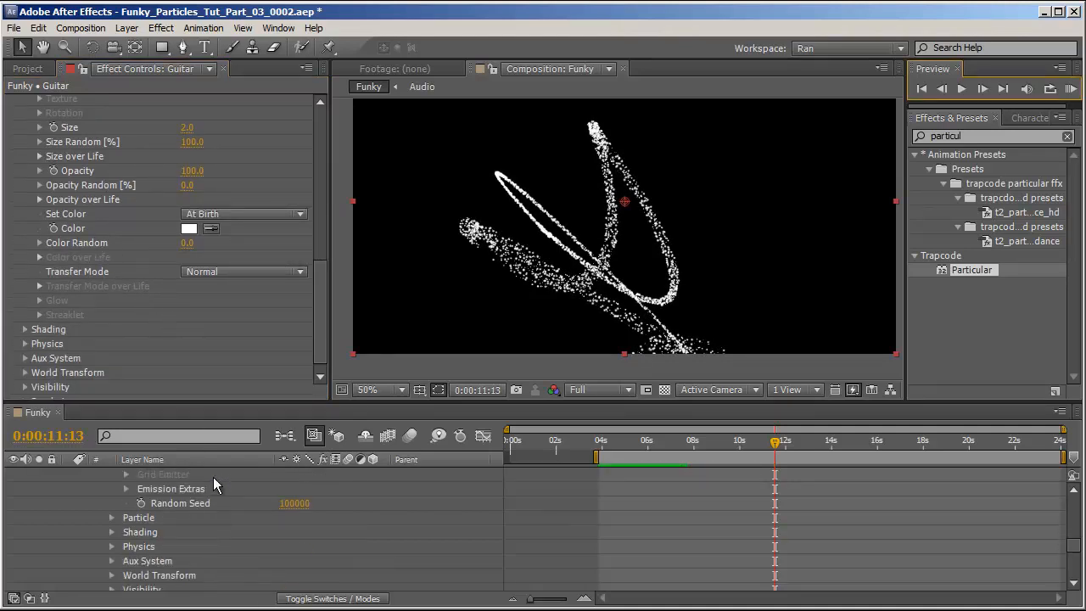
pyautogui.scroll(2, 183, 350)
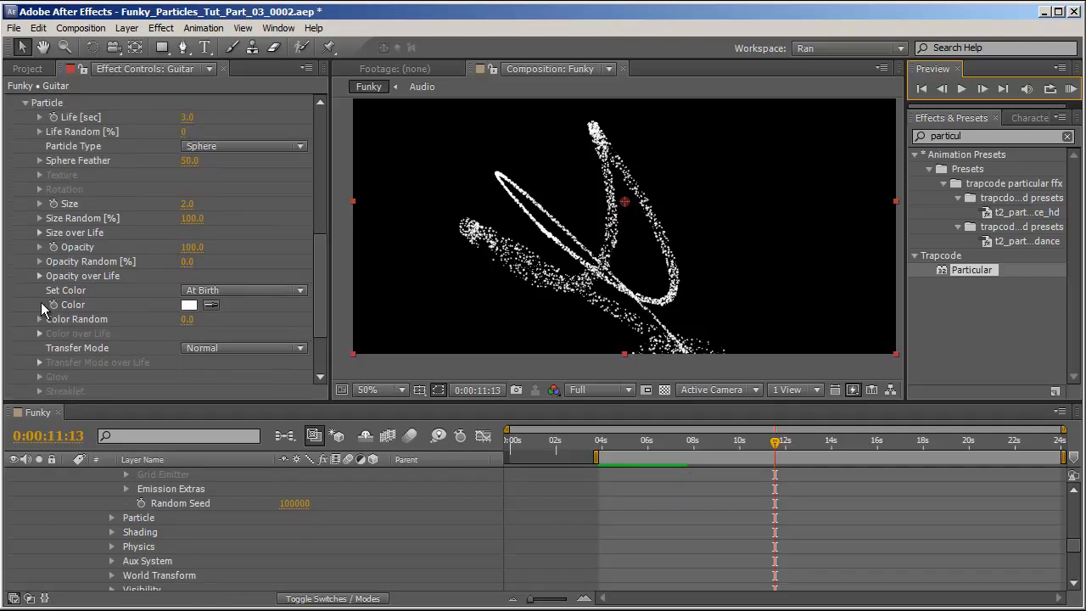
pyautogui.click(234, 293)
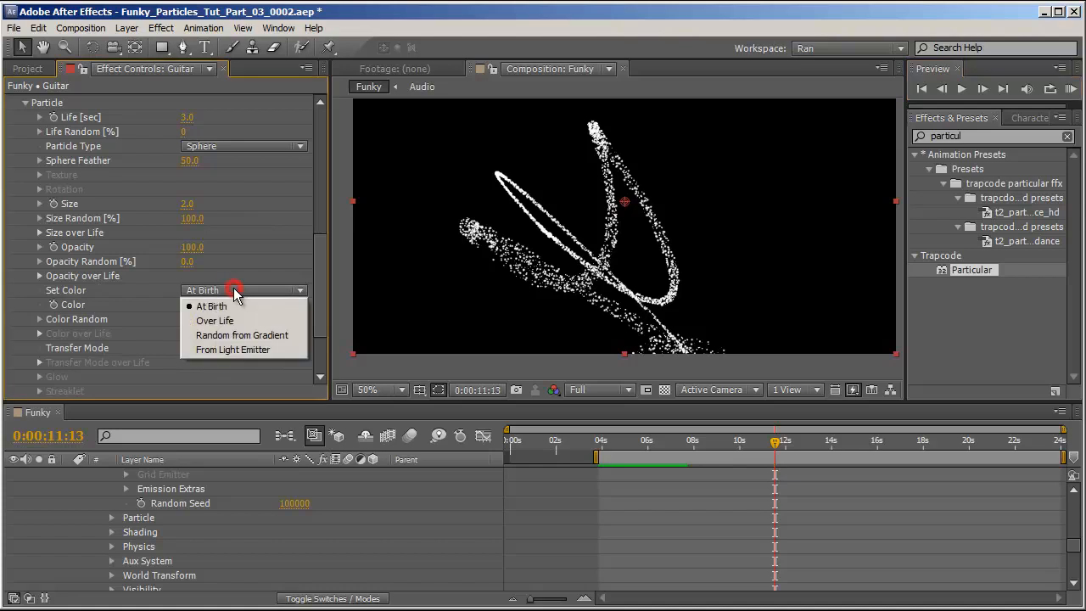
pyautogui.click(274, 319)
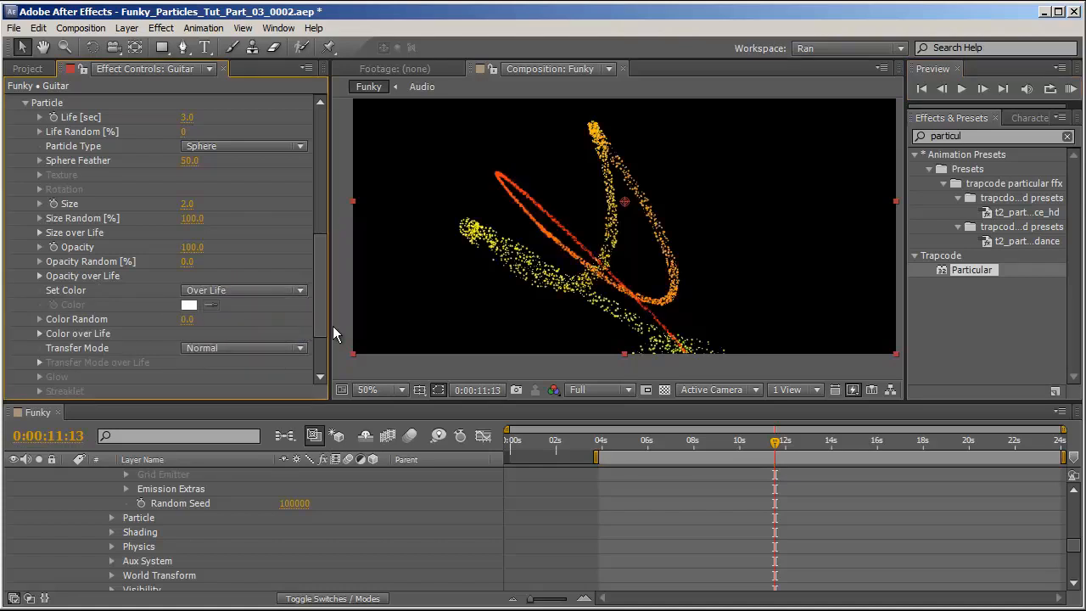
pyautogui.moveTo(329, 324); pyautogui.dragTo(400, 330)
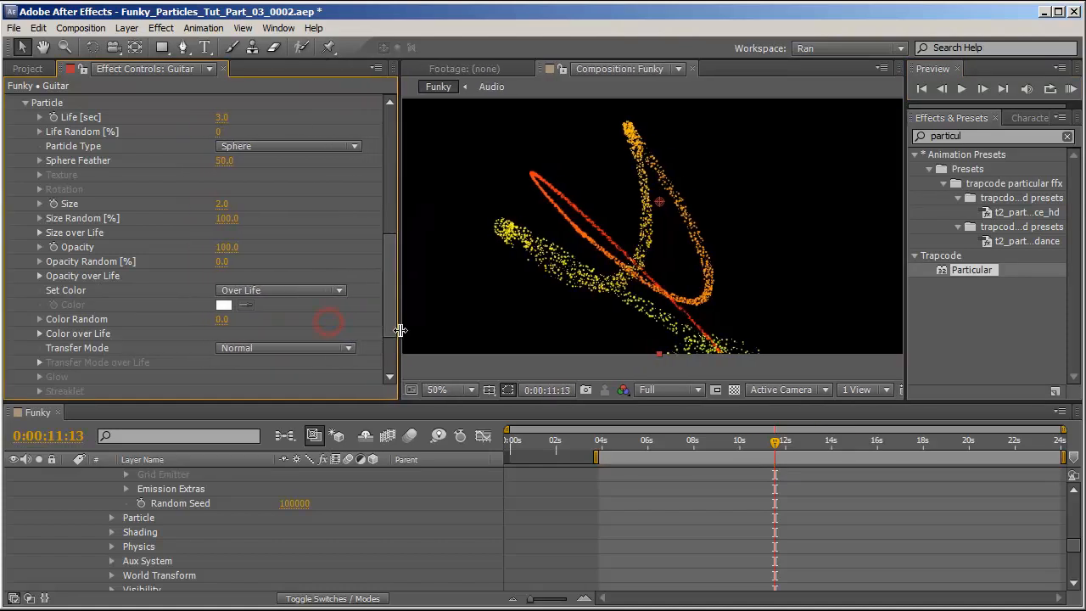
pyautogui.click(40, 334)
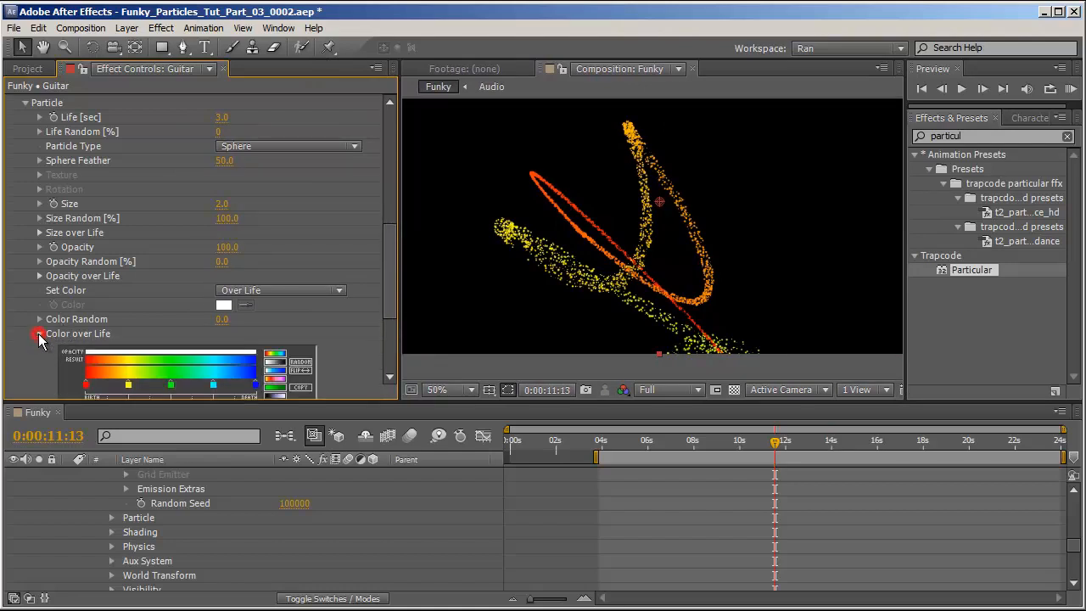
pyautogui.moveTo(389, 266); pyautogui.dragTo(389, 292)
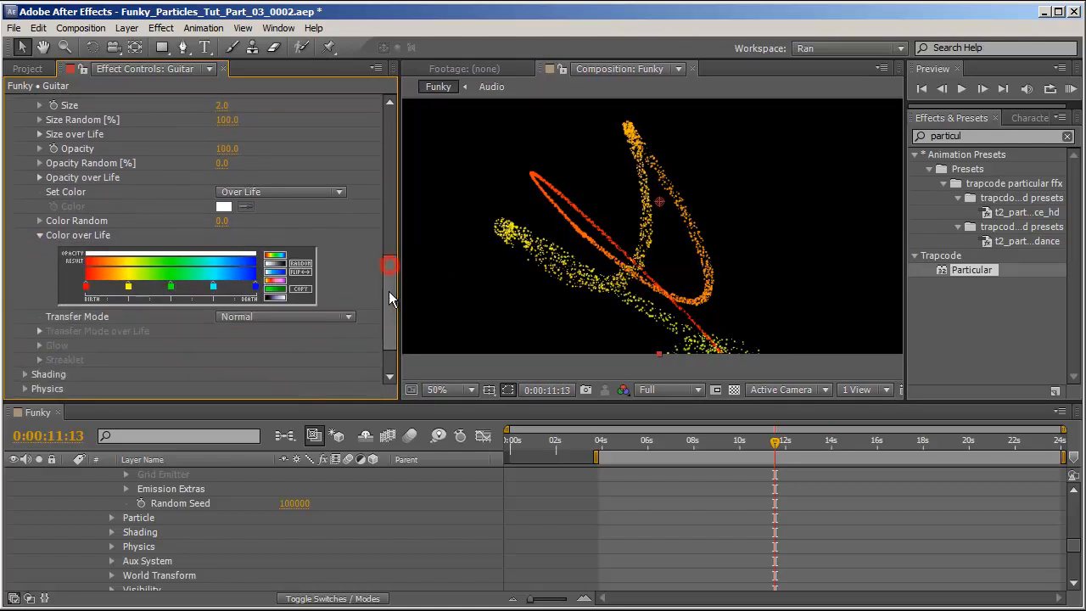
# Try several preset gradients for the Guitar particles' Color over Life, ending with the yellow-red-pink-purple one.
pyautogui.click(278, 281)
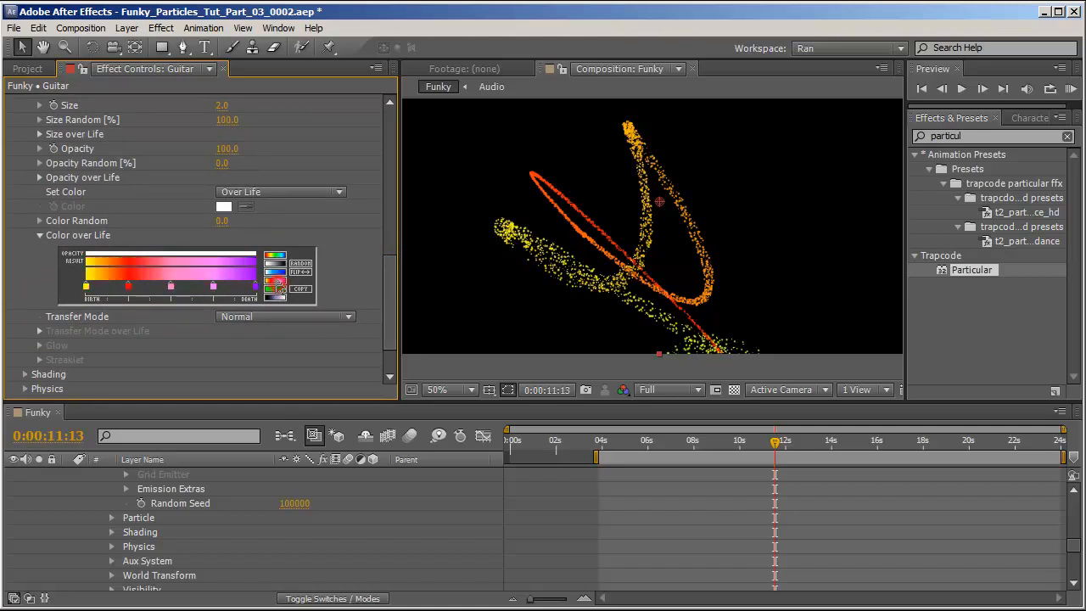
pyautogui.click(282, 290)
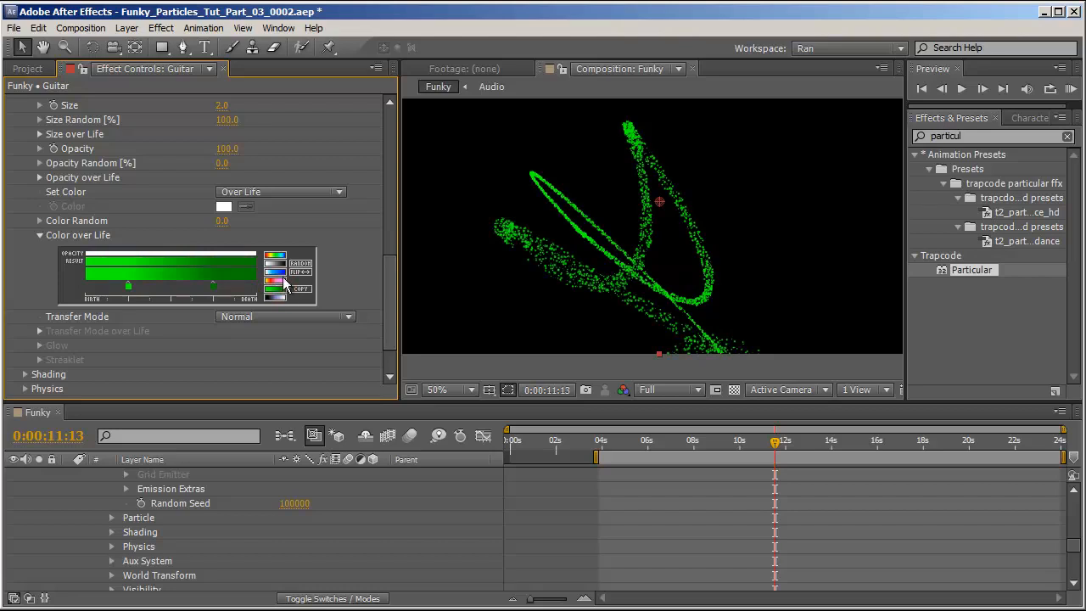
pyautogui.click(282, 270)
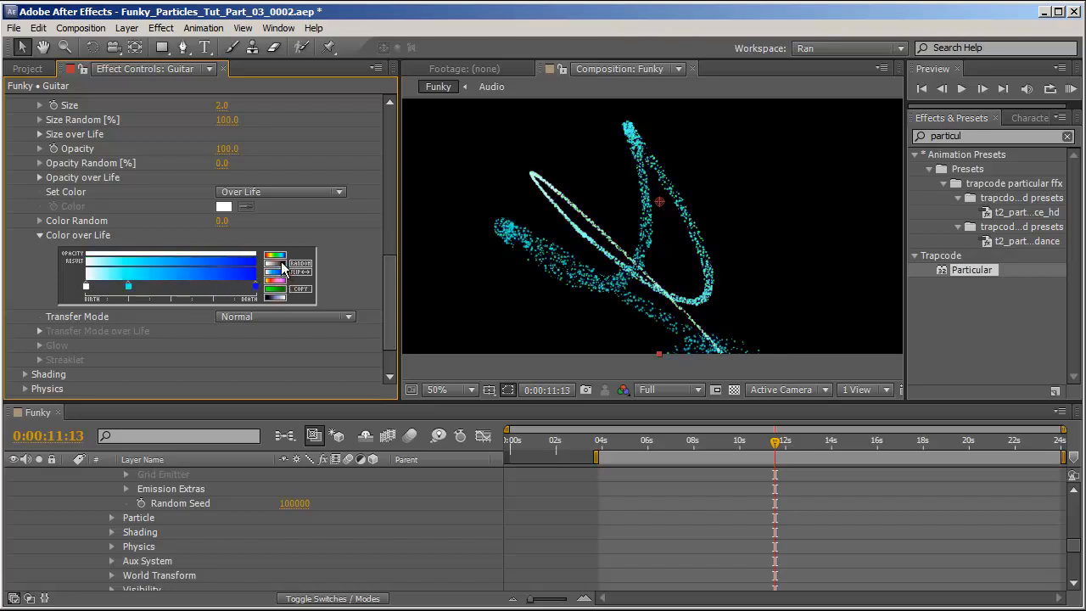
pyautogui.click(277, 263)
pyautogui.click(275, 255)
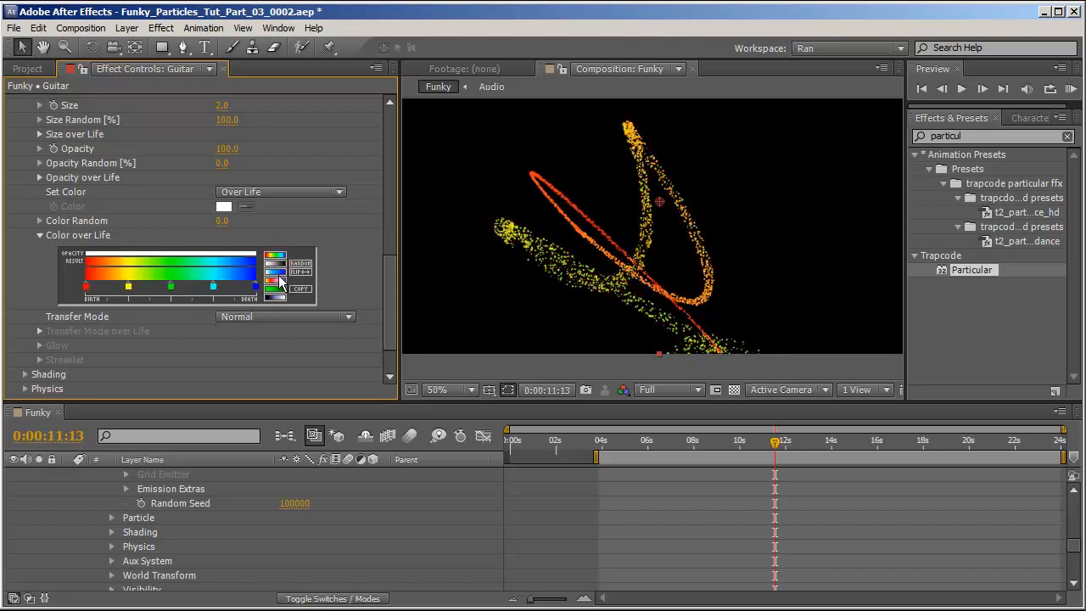
pyautogui.click(280, 281)
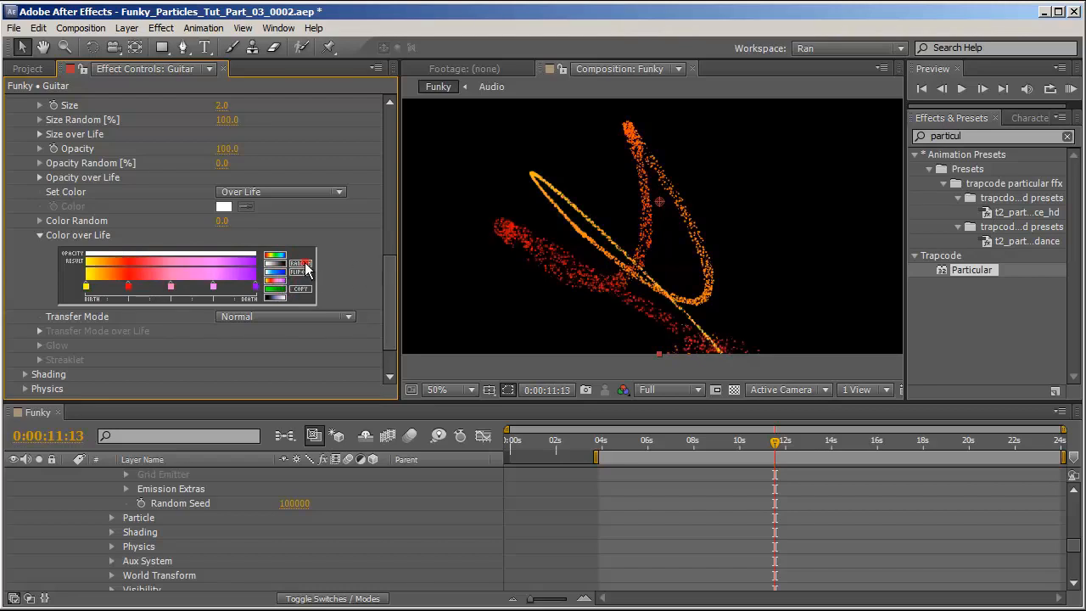
# Randomize the Color over Life gradient until it runs yellow, rust, teal, green and violet, and set the particle Transfer Mode to Add.
pyautogui.click(302, 264)
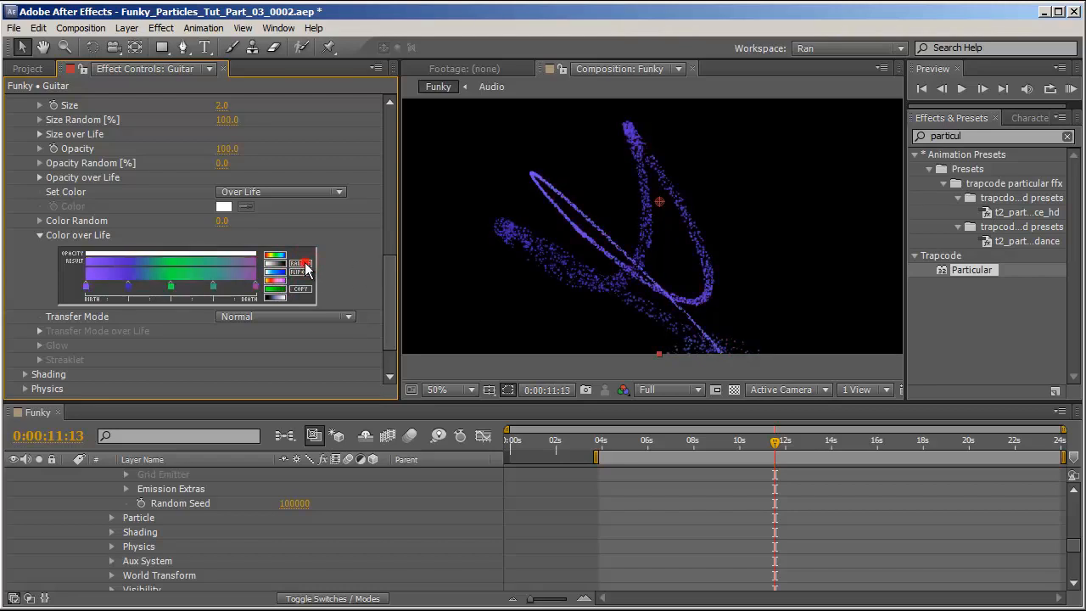
pyautogui.click(306, 265)
pyautogui.click(307, 263)
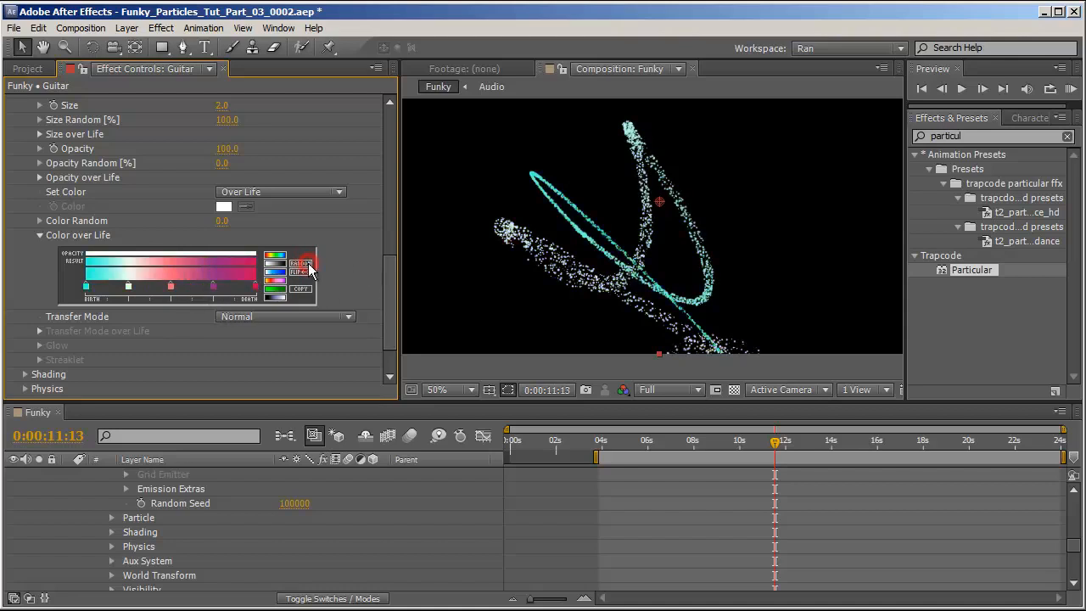
pyautogui.click(308, 263)
pyautogui.click(308, 263)
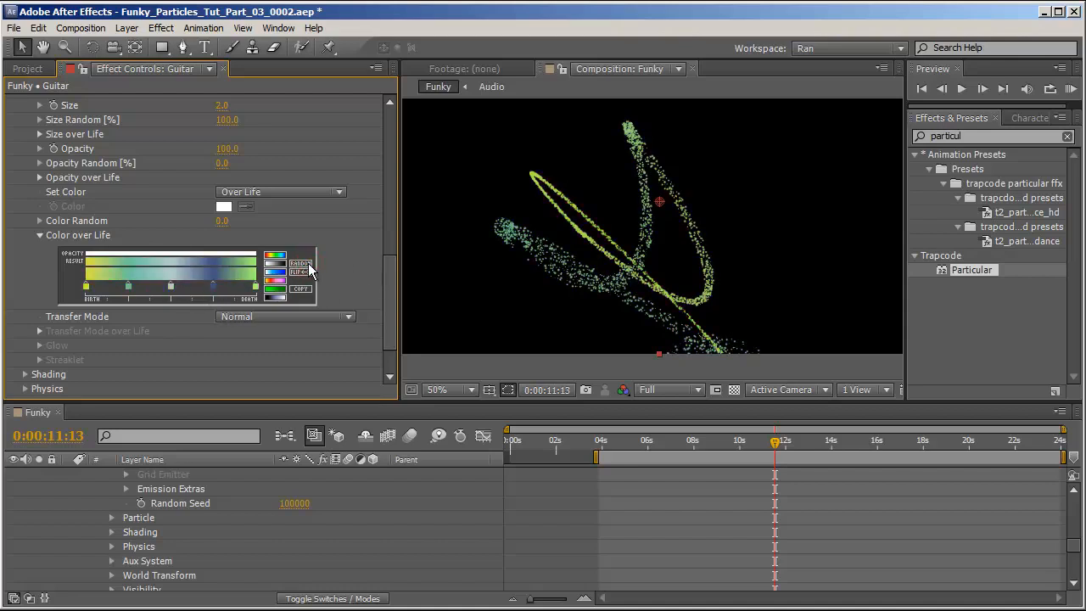
pyautogui.click(308, 264)
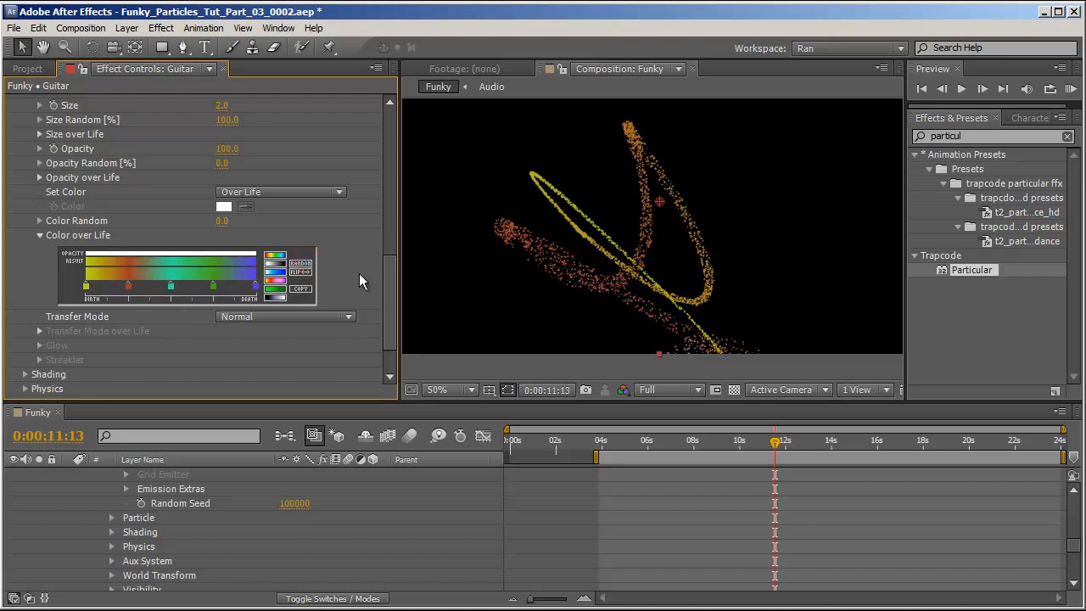
pyautogui.click(329, 316)
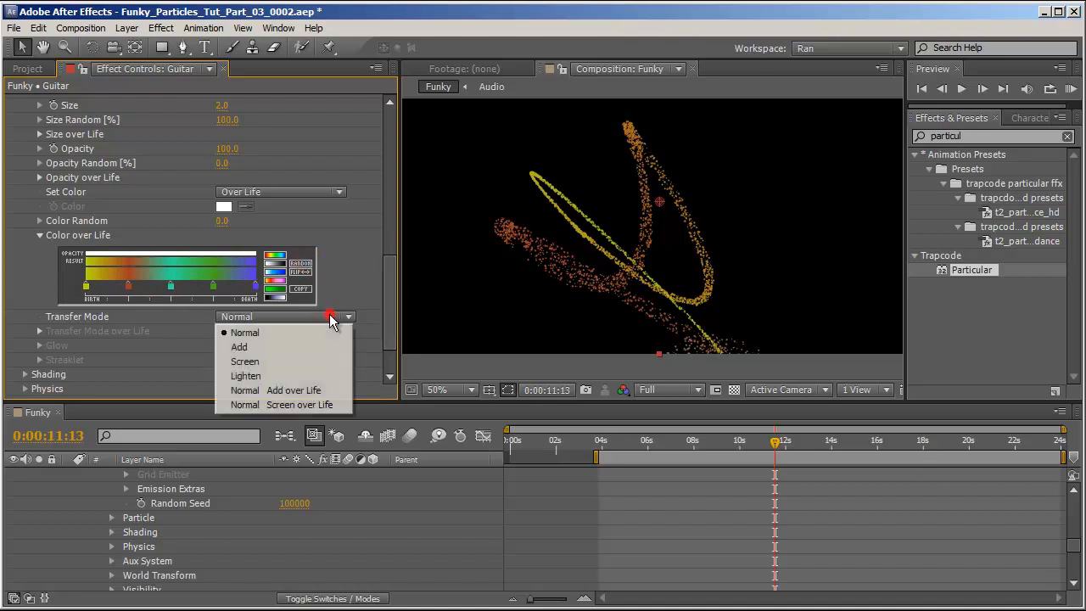
pyautogui.click(271, 348)
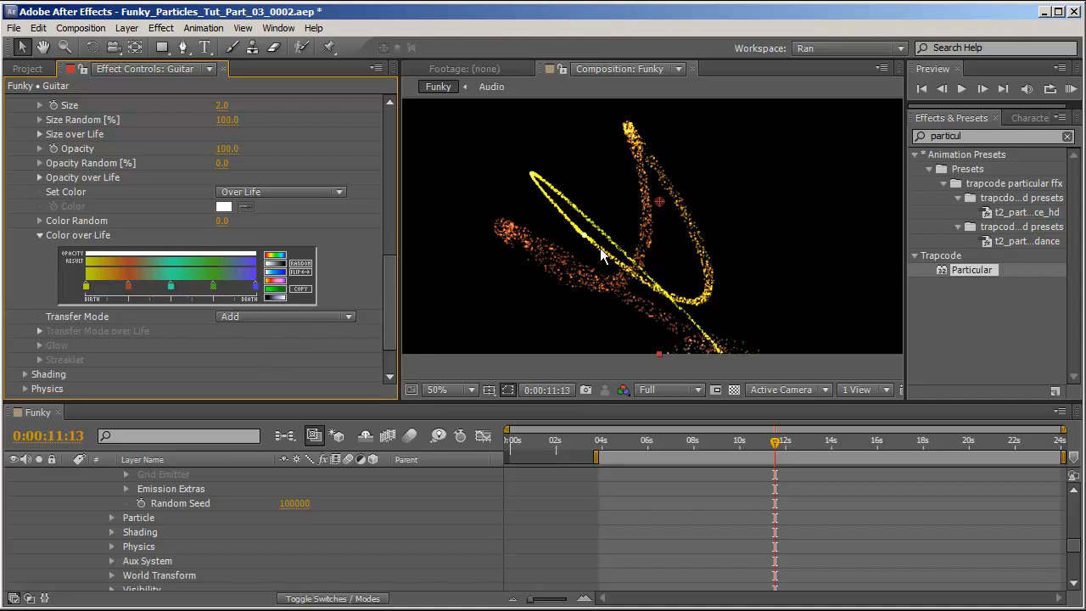
# Set the Spherical Field Strength to 100 in the Air physics settings of the Guitar layer's Particular effect.
pyautogui.scroll(-2, 25, 356)
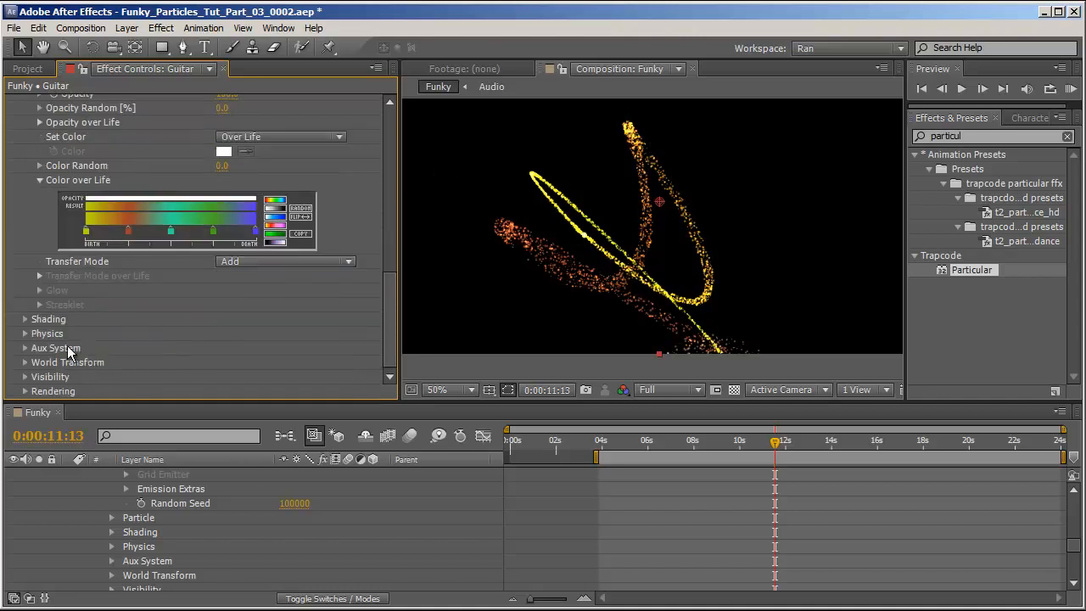
pyautogui.click(25, 333)
pyautogui.scroll(-3, 204, 300)
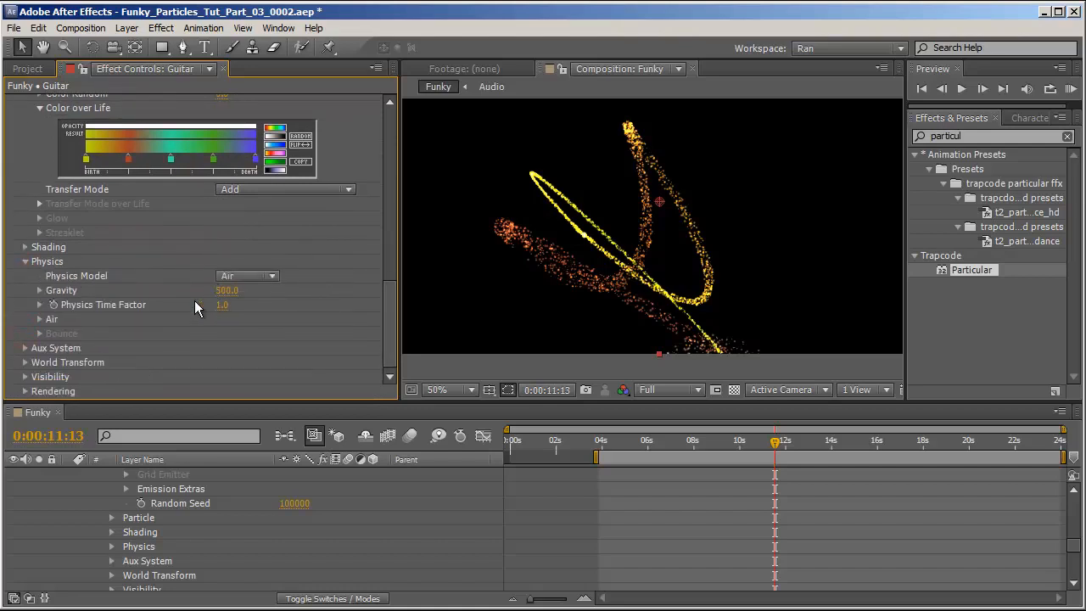
pyautogui.click(40, 319)
pyautogui.click(49, 319)
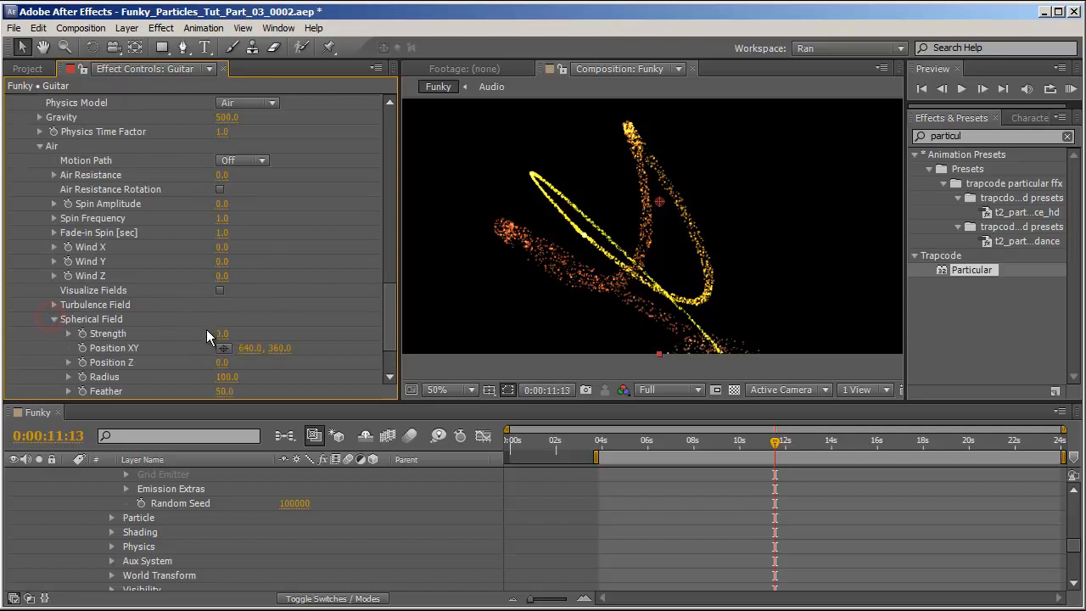
pyautogui.moveTo(223, 334); pyautogui.dragTo(495, 335)
# Link the Spherical Field Radius by expression to Output 2 of Guitar 2's Sound Keys.
pyautogui.scroll(-3, 212, 314)
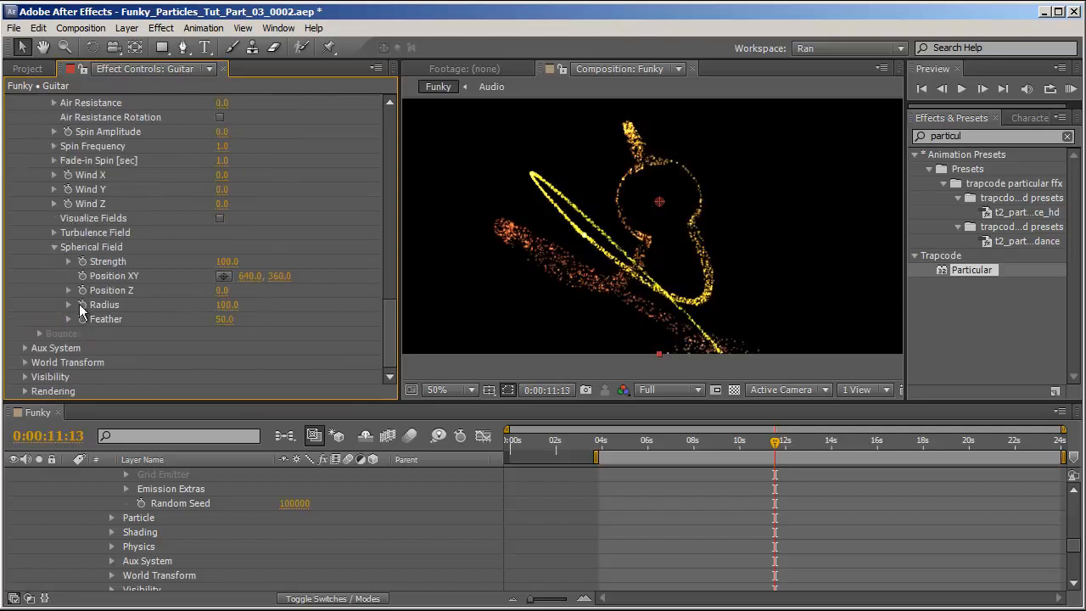
pyautogui.keyDown('alt'); pyautogui.click(82, 305); pyautogui.keyUp('alt')
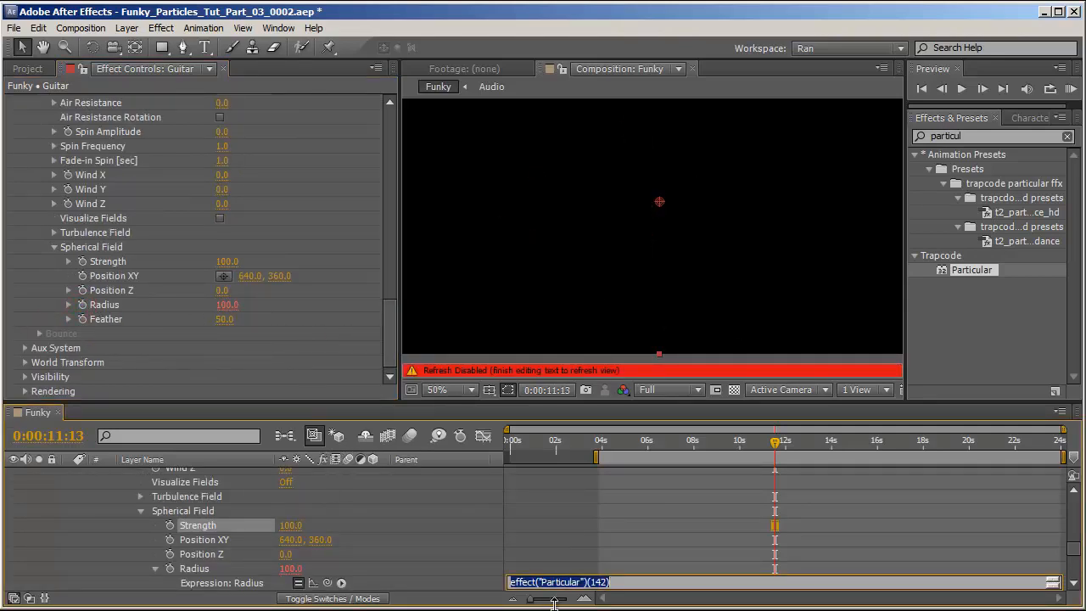
pyautogui.moveTo(329, 584)
pyautogui.mouseDown()
pyautogui.moveTo(182, 536)
pyautogui.moveTo(181, 576)
pyautogui.moveTo(184, 541)
pyautogui.mouseUp()
pyautogui.click(726, 490)
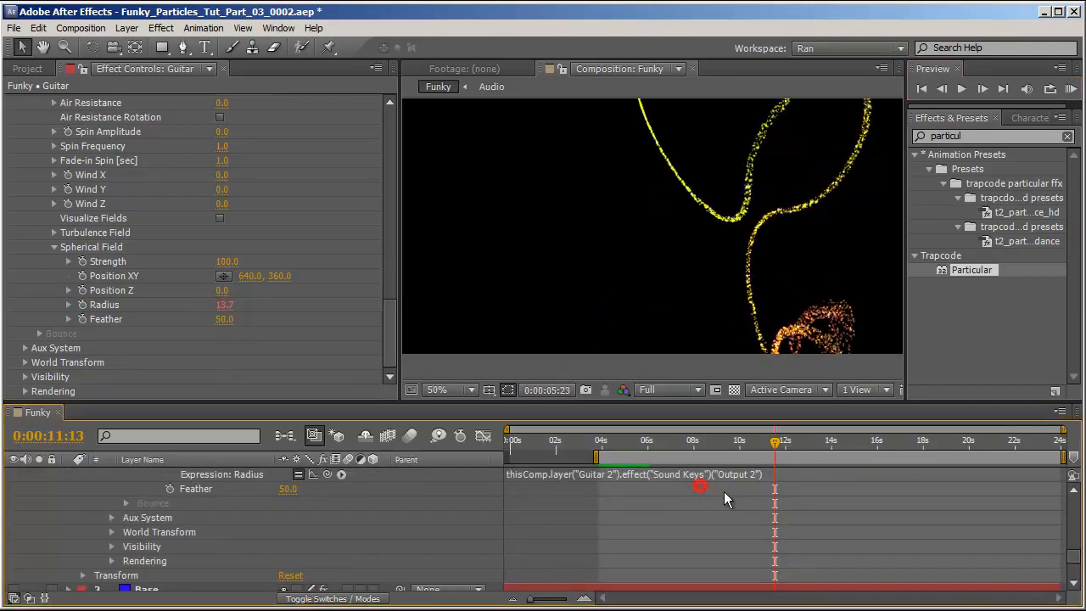
# Multiply the Spherical Field Radius expression by 3 and preview the animation.
pyautogui.click(784, 473)
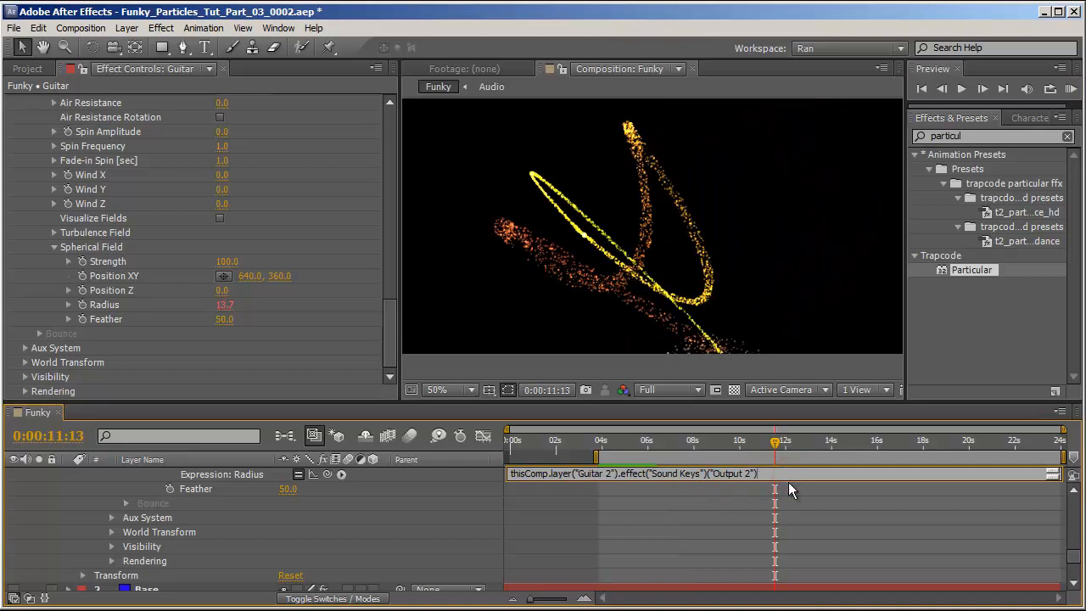
pyautogui.write('*3')
pyautogui.press('KP_Enter')
pyautogui.press('KP_0')
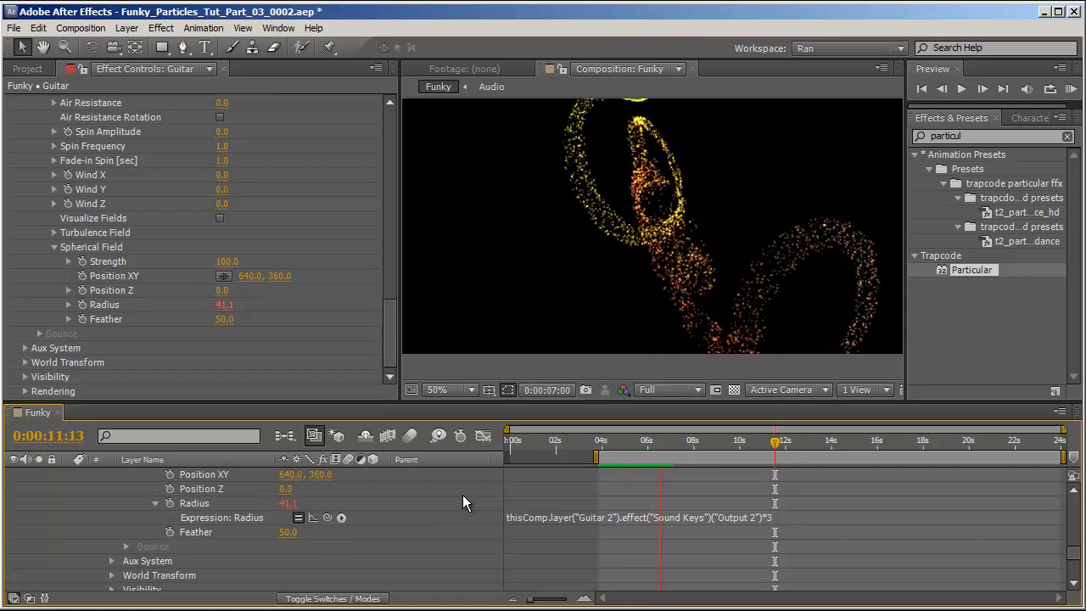
pyautogui.click(462, 495)
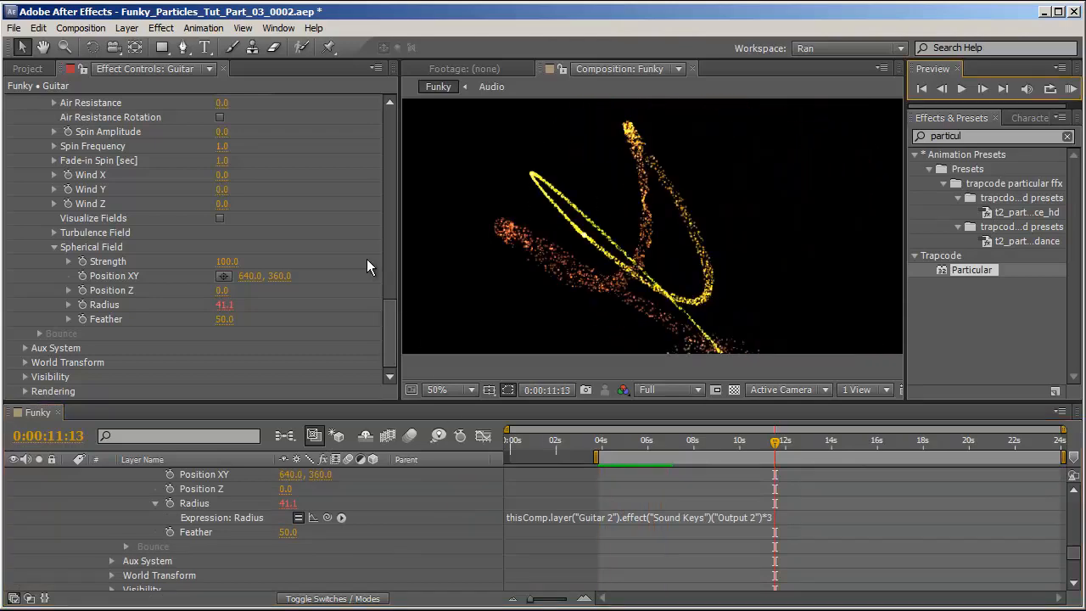
# Check the Guitar particles at another time and link the Turbulence Field's Affect Position by expression to Guitar 2's Sound Keys output.
pyautogui.scroll(5, 668, 526)
pyautogui.scroll(-4, 668, 526)
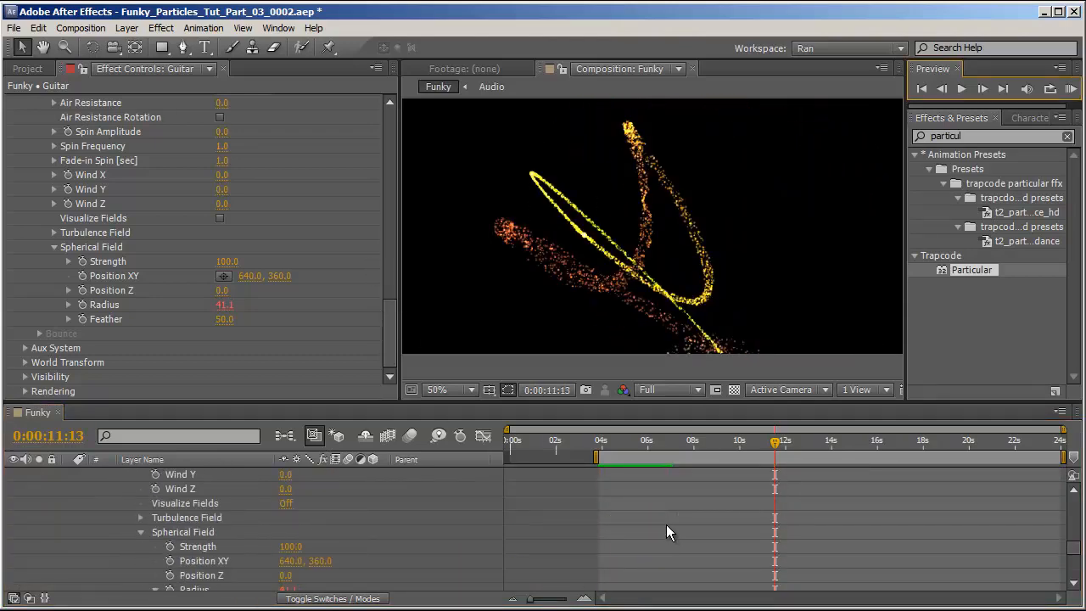
pyautogui.scroll(10, 666, 526)
pyautogui.click(762, 533)
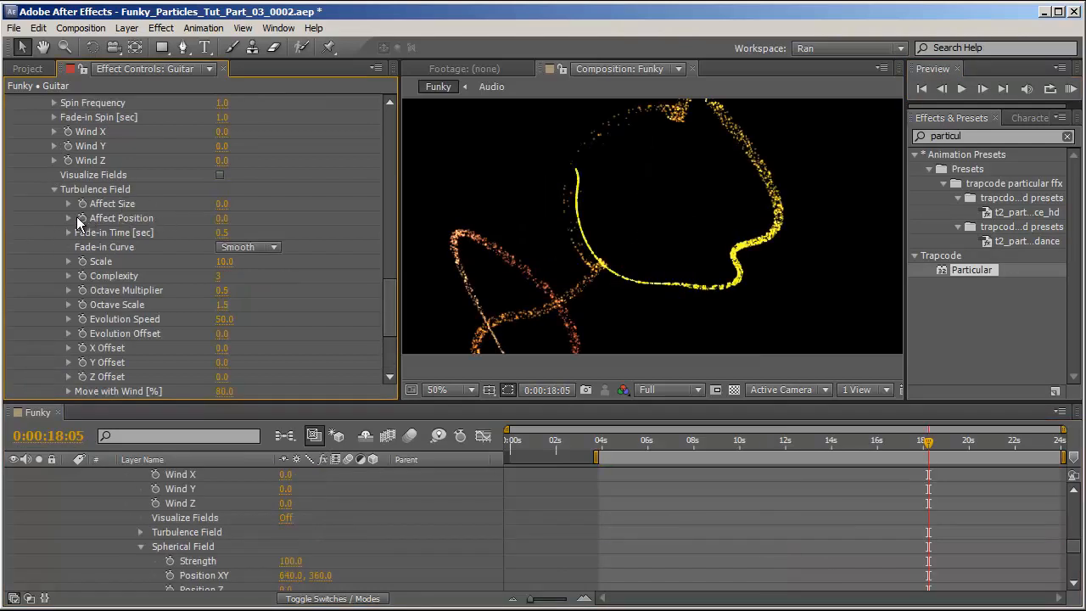
pyautogui.keyDown('alt'); pyautogui.click(82, 218); pyautogui.keyUp('alt')
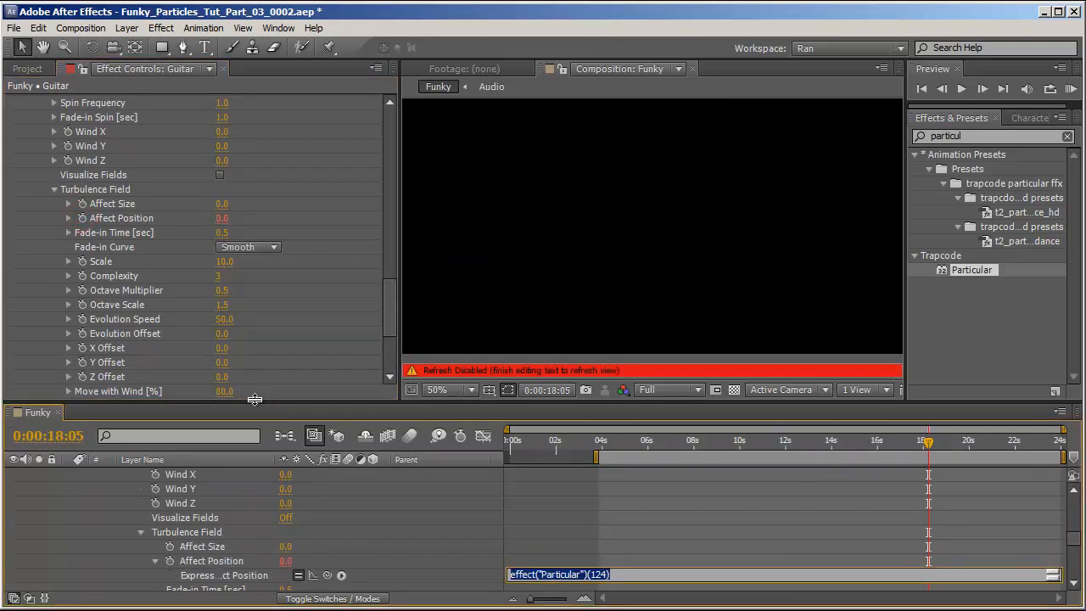
pyautogui.moveTo(326, 576); pyautogui.dragTo(193, 553)
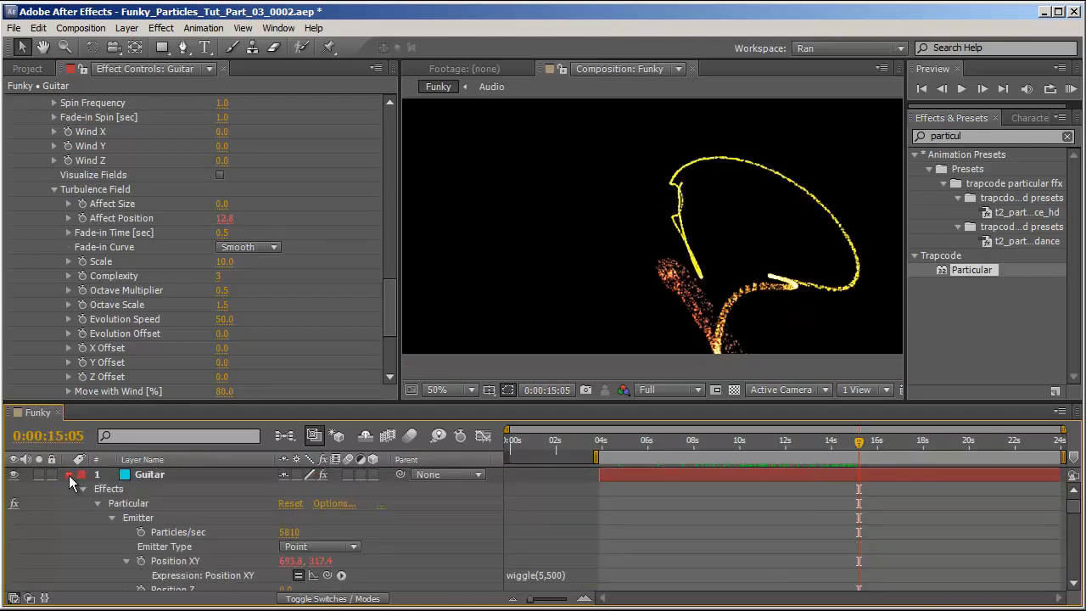
# Collapse the Guitar layer's properties and hide the layer in the composition.
pyautogui.click(68, 475)
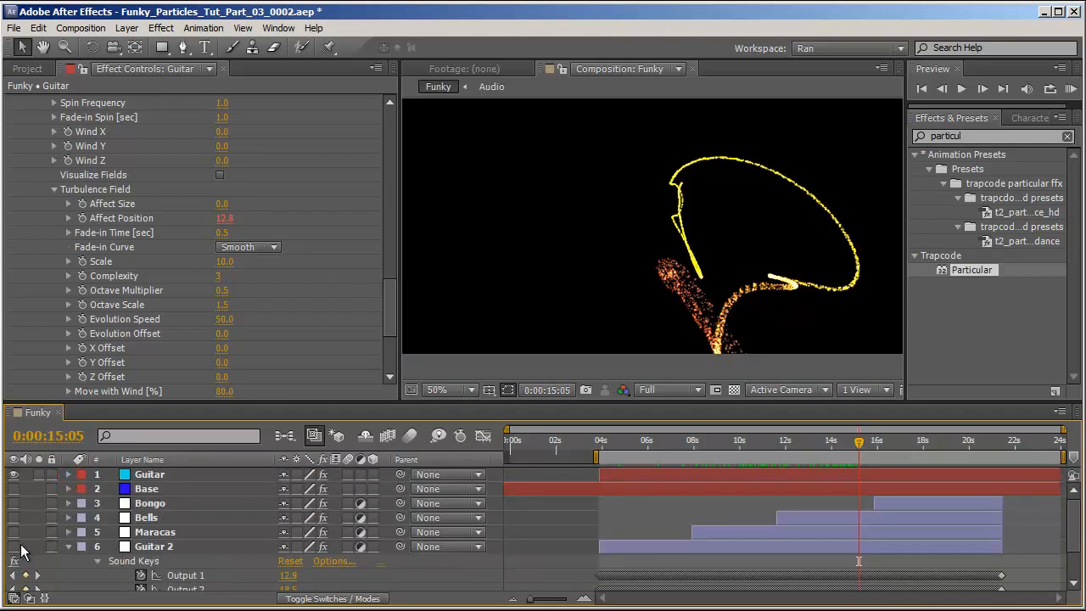
pyautogui.click(13, 474)
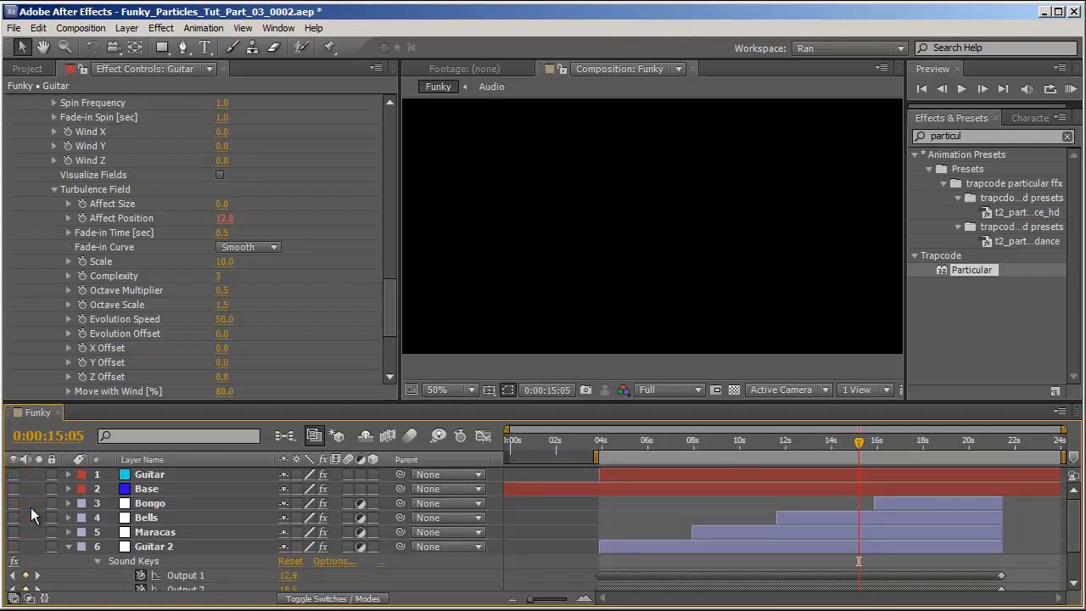
pyautogui.hotkey('ctrl', 'y')
pyautogui.click(47, 375)
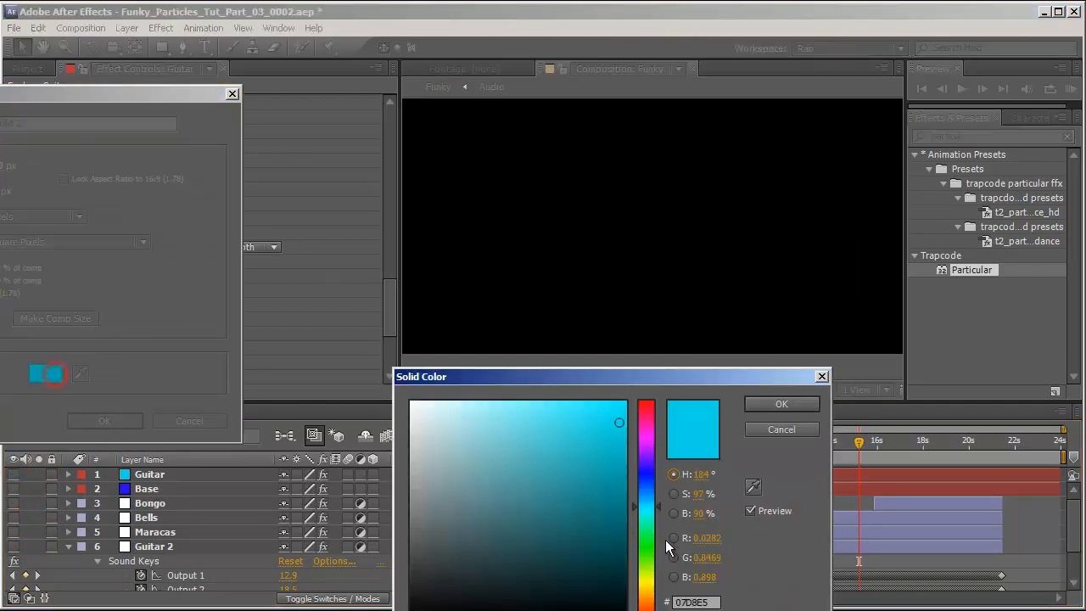
pyautogui.moveTo(665, 540); pyautogui.dragTo(649, 555)
pyautogui.click(809, 408)
pyautogui.press('Return')
pyautogui.doubleClick(972, 270)
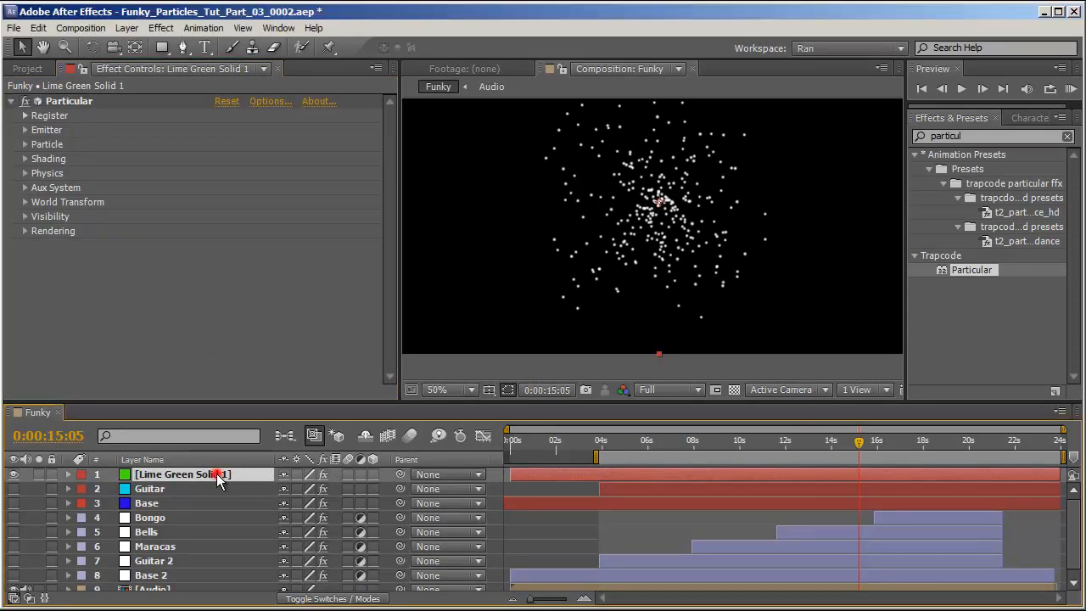
pyautogui.press('Delete')
# Duplicate the Guitar particle layer and rename the copy Maracas.
pyautogui.click(188, 484)
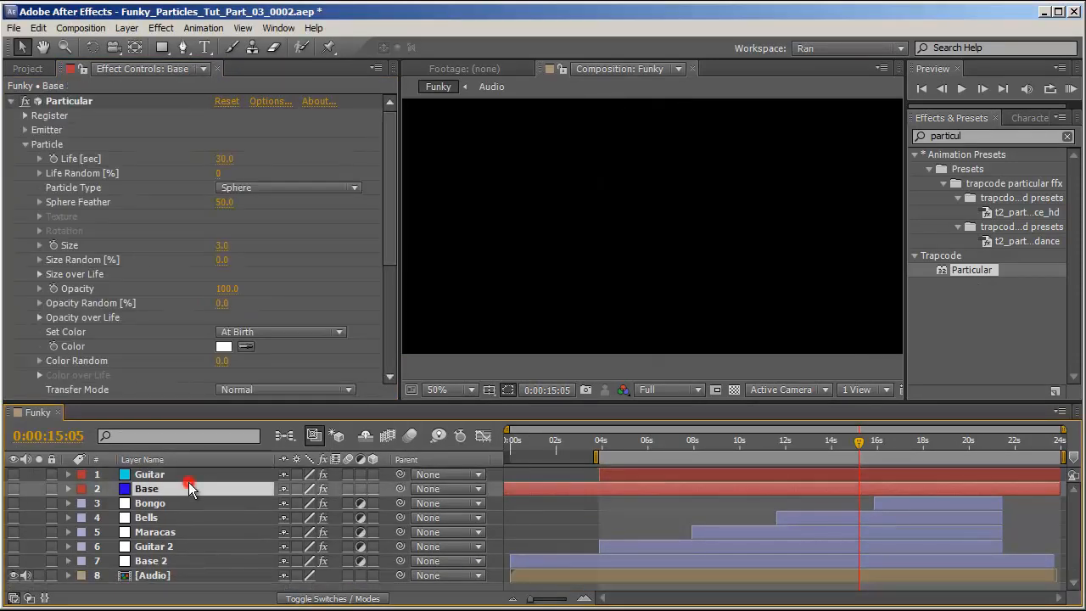
pyautogui.click(184, 474)
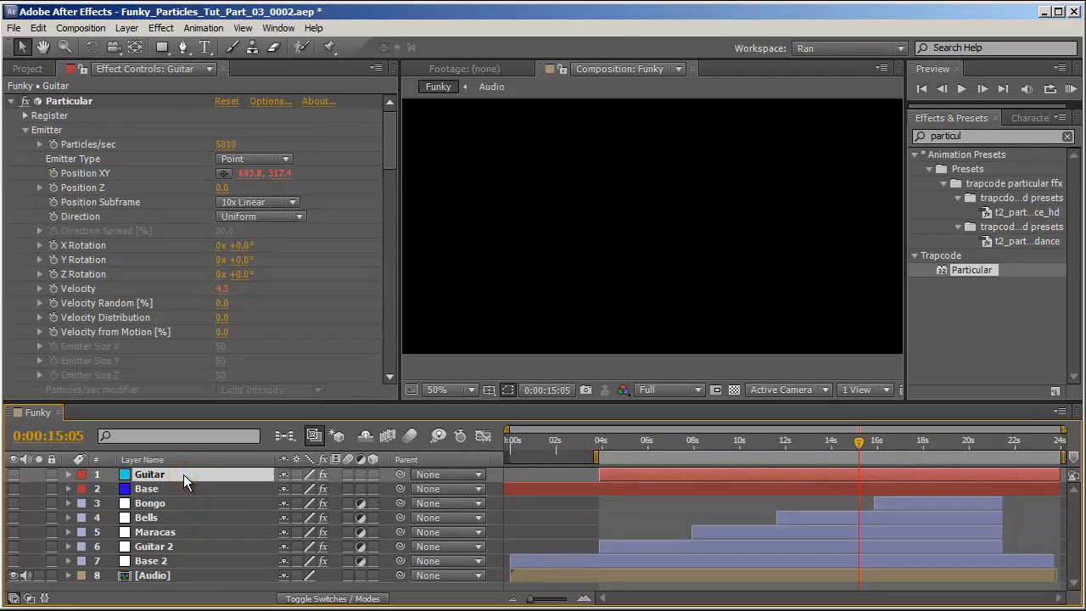
pyautogui.hotkey('ctrl', 'd')
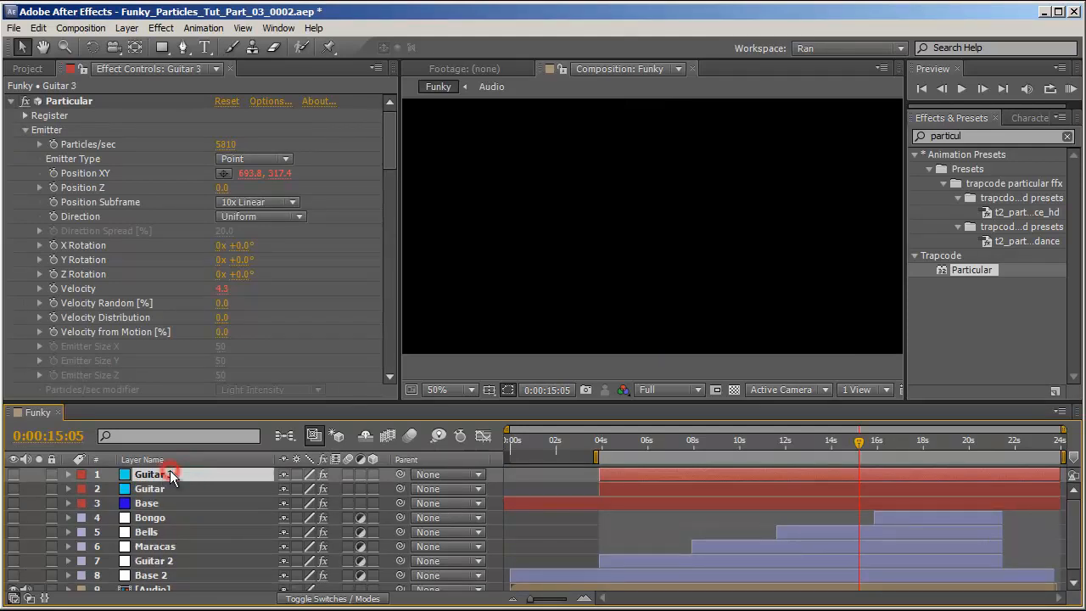
pyautogui.press('Return')
pyautogui.write('Maracas')
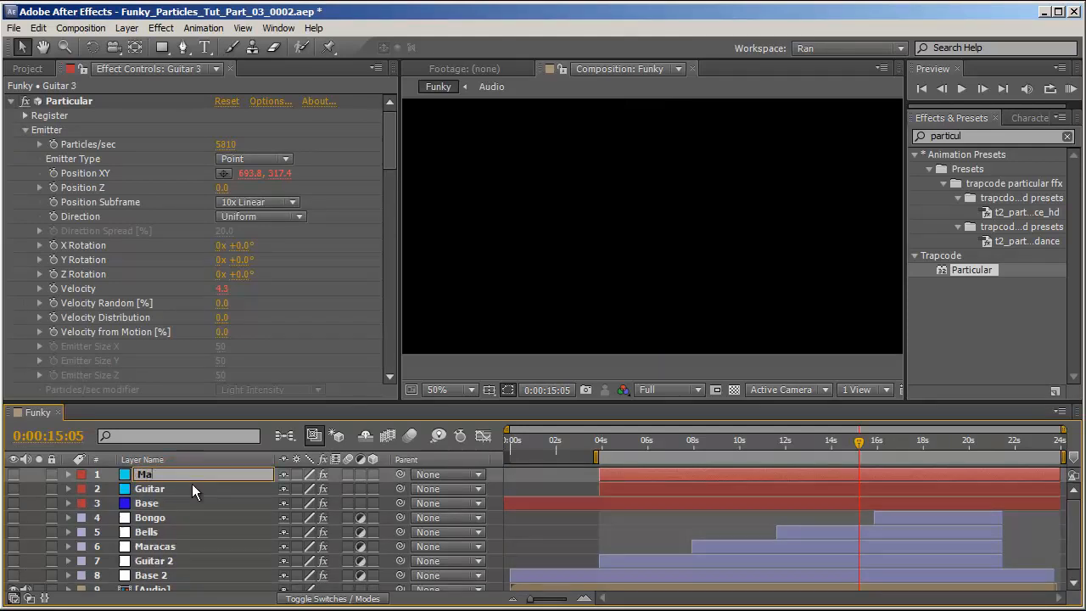
pyautogui.press('Return')
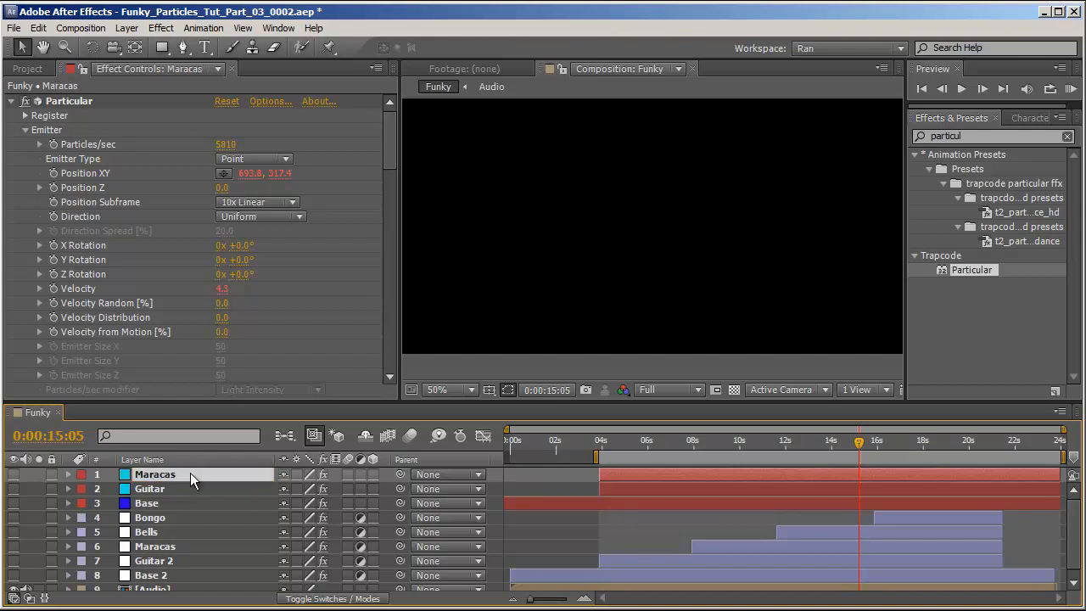
# Change the new Maracas layer's solid color to green (07E50C) as a new solid.
pyautogui.hotkey('ctrl', 'shift', 'y')
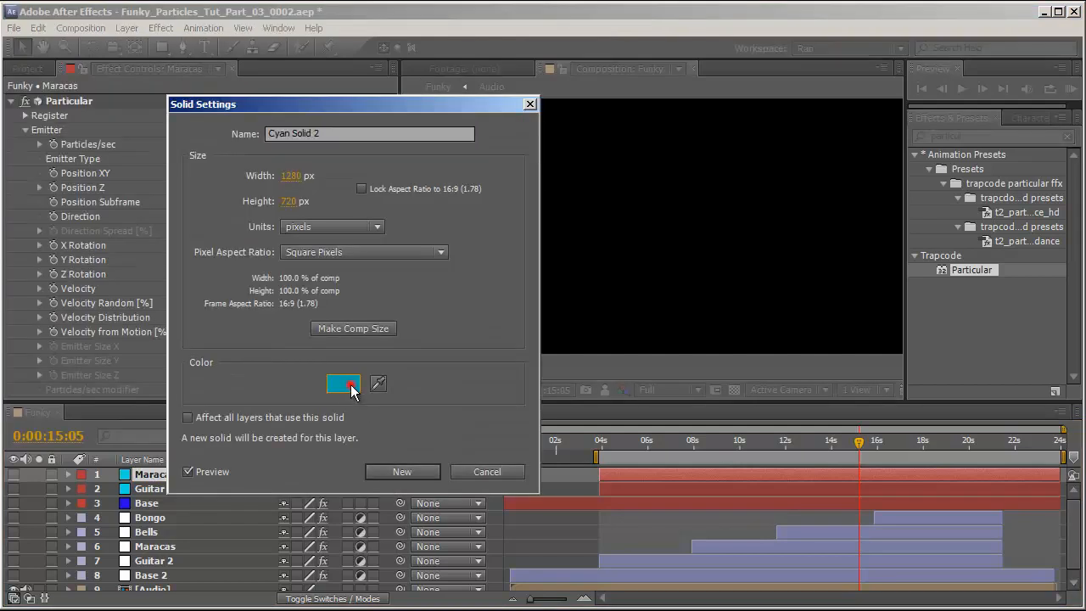
pyautogui.click(342, 384)
pyautogui.click(648, 543)
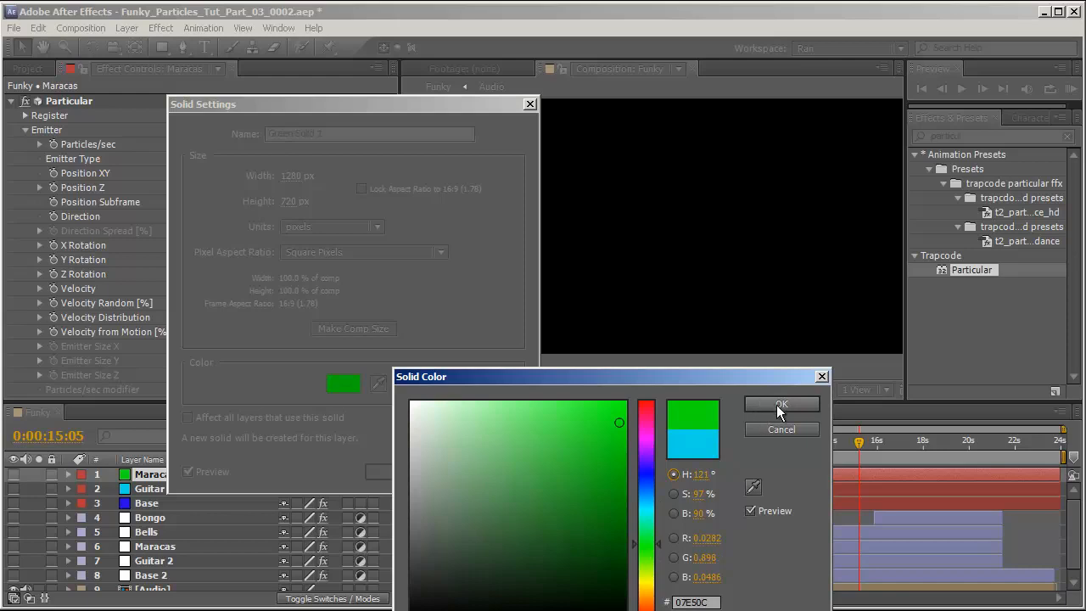
pyautogui.click(776, 405)
pyautogui.click(421, 473)
# Move the start of the green Maracas layer to the in point of the Maracas Sound Keys layer.
pyautogui.click(747, 542)
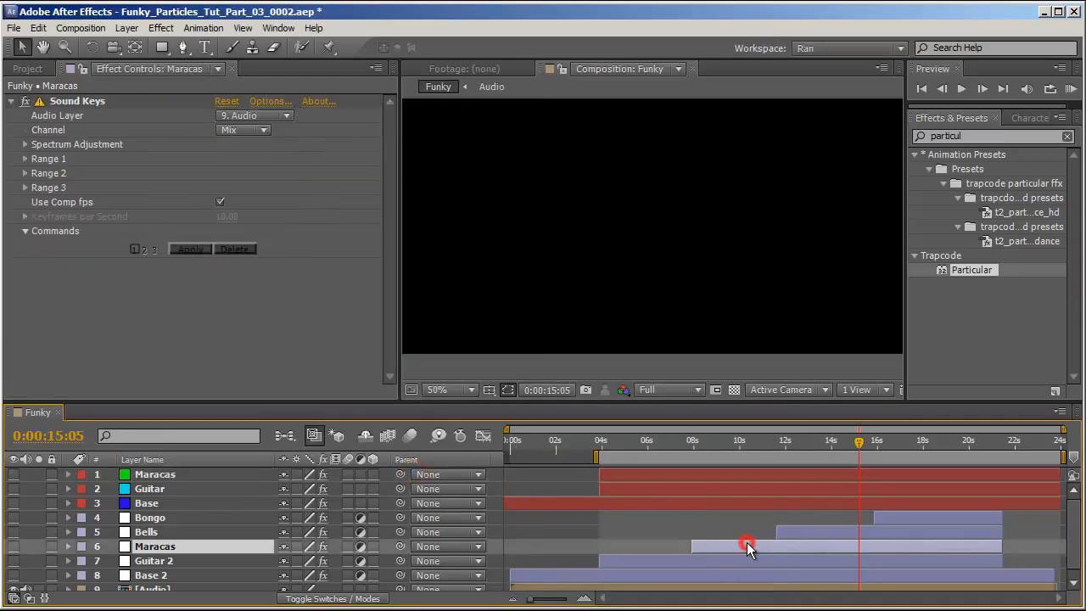
pyautogui.press('i')
pyautogui.click(743, 475)
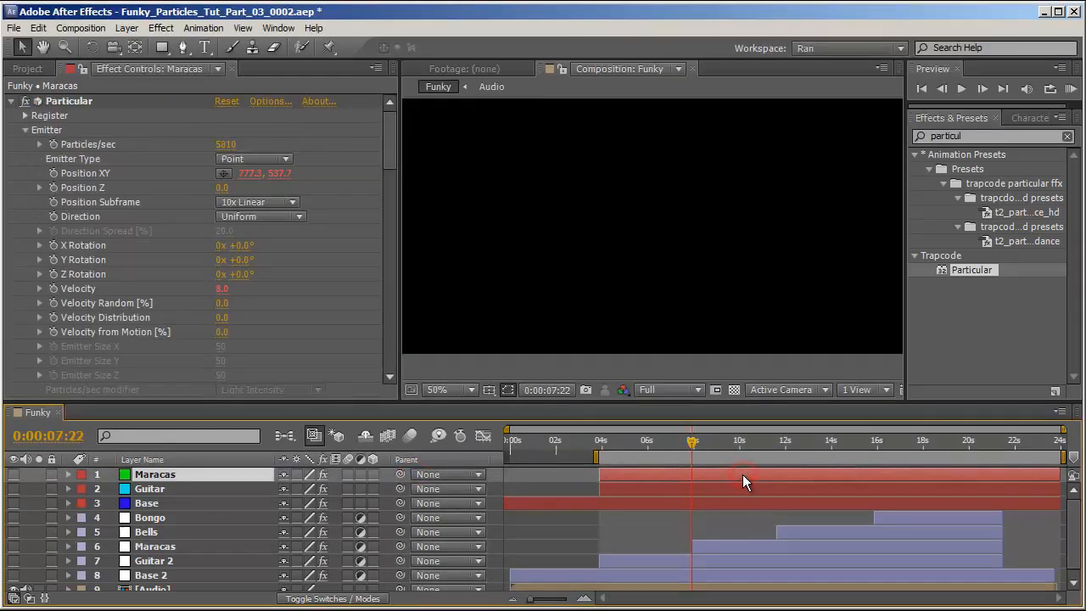
pyautogui.press('[')
# Show the Maracas layer at 0:00:09:18 and change its Color over Life to a green, purple and orange gradient.
pyautogui.moveTo(692, 441); pyautogui.dragTo(734, 439)
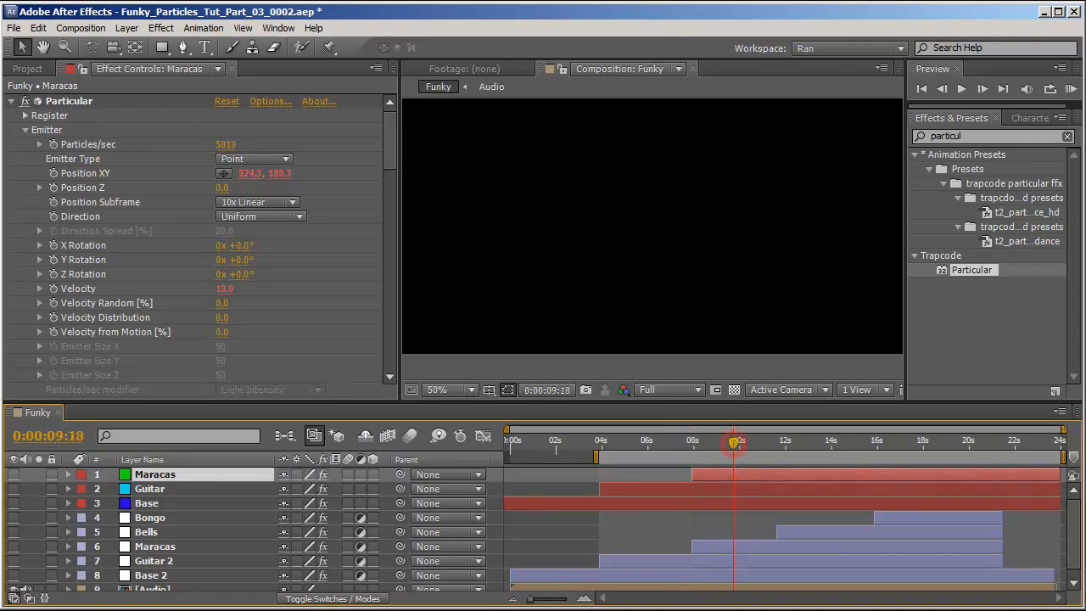
pyautogui.click(13, 474)
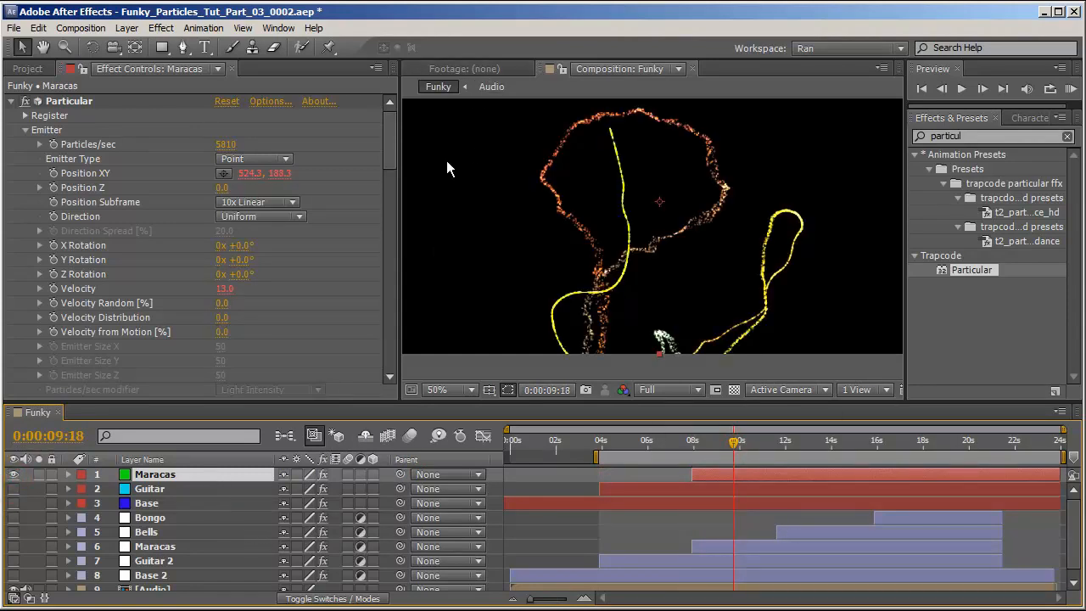
pyautogui.scroll(-10, 179, 280)
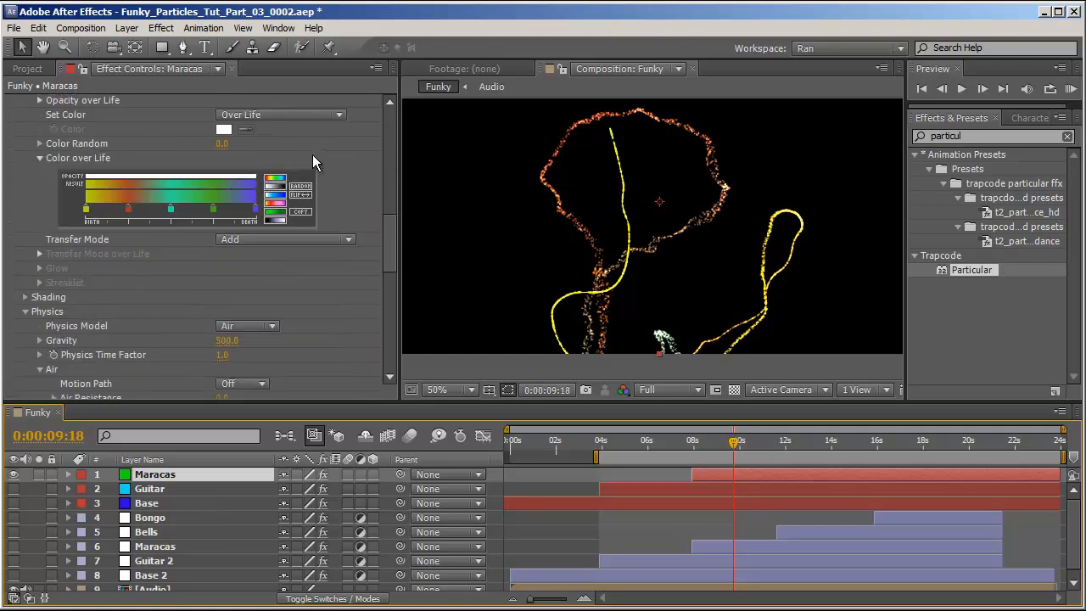
pyautogui.click(277, 200)
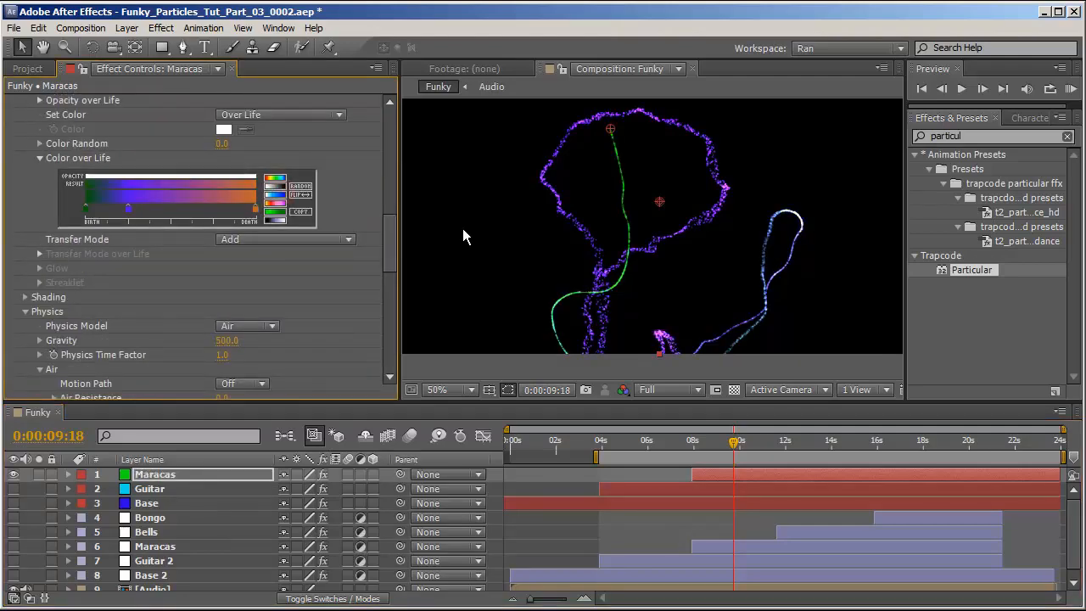
# Set the Aux System of the Maracas layer's Particular effect to emit Continously.
pyautogui.scroll(-15, 265, 342)
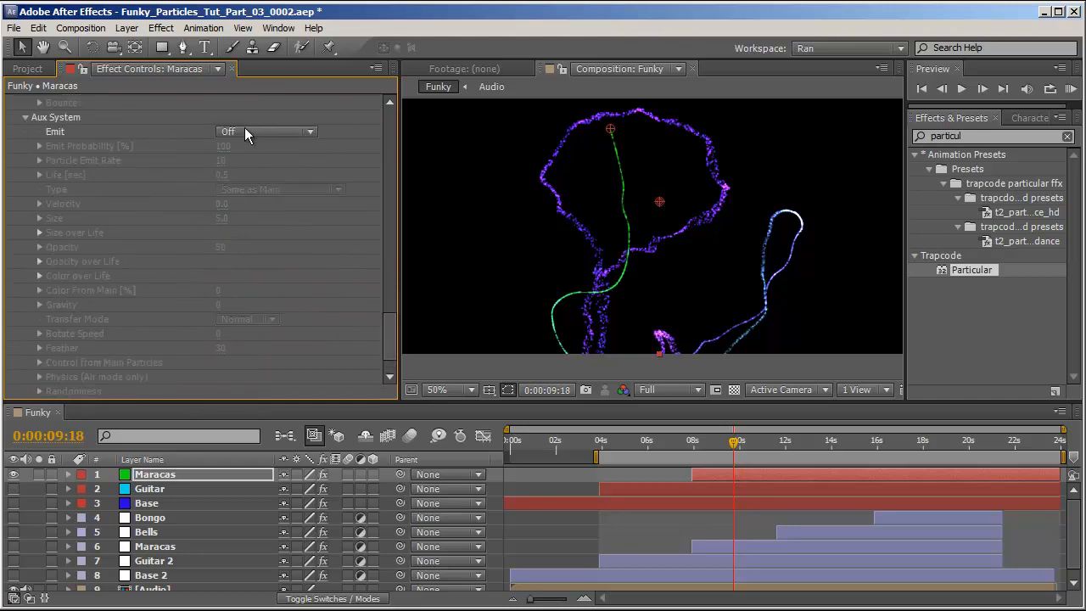
pyautogui.click(281, 133)
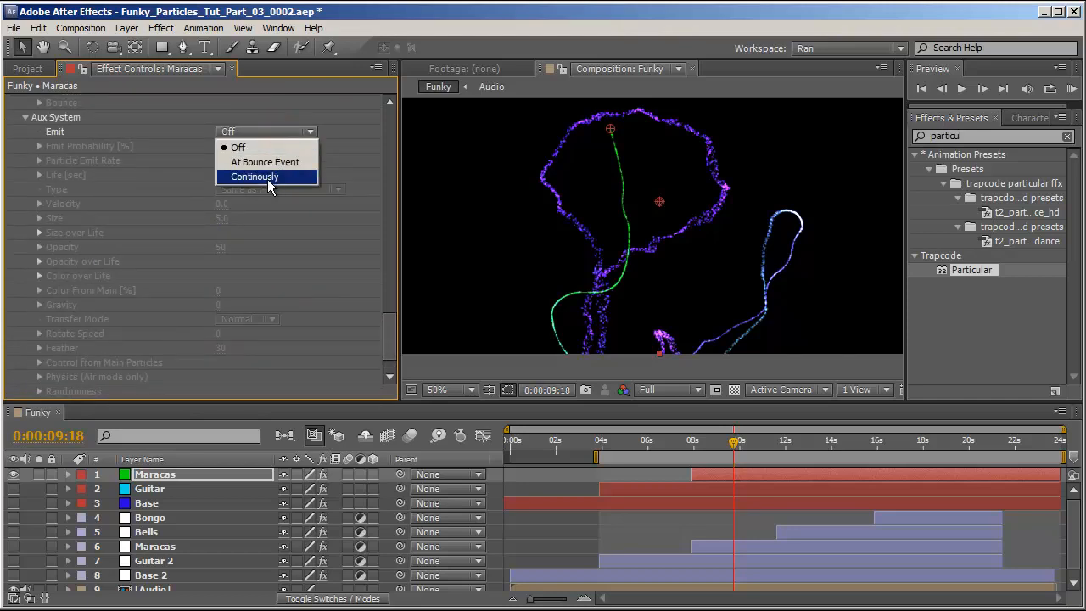
pyautogui.click(242, 180)
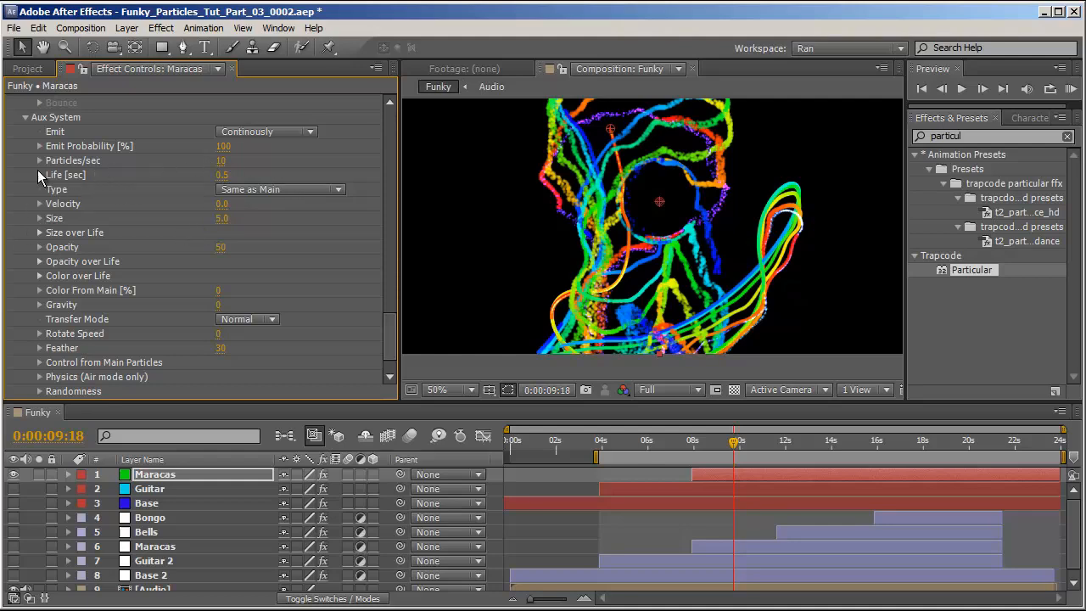
# Set the Aux System's Particles/sec to 5 and Emit Probability to 75%.
pyautogui.moveTo(221, 161); pyautogui.dragTo(236, 166)
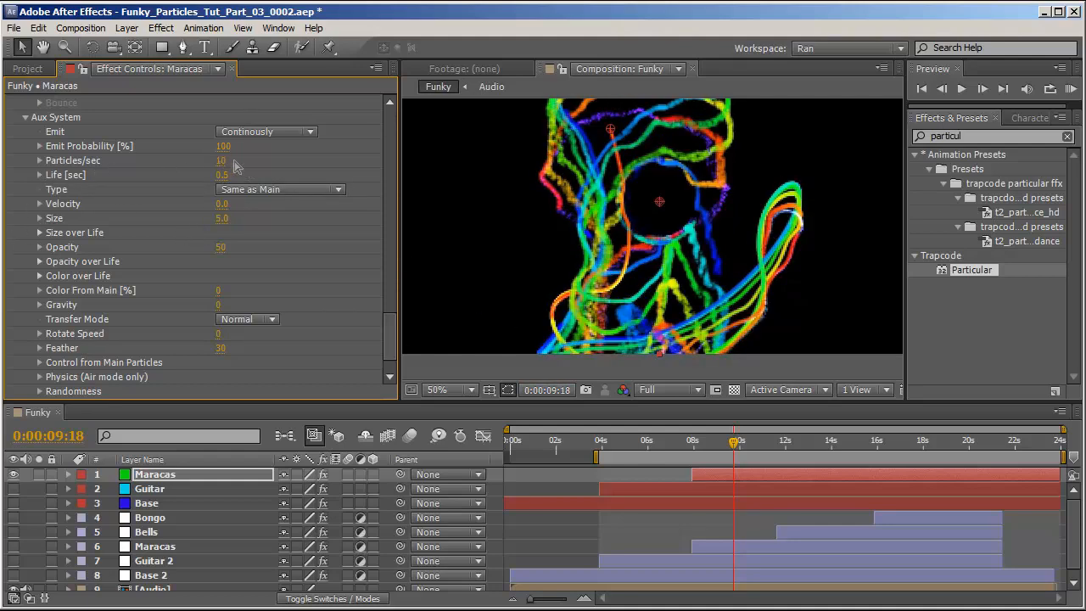
pyautogui.click(225, 161)
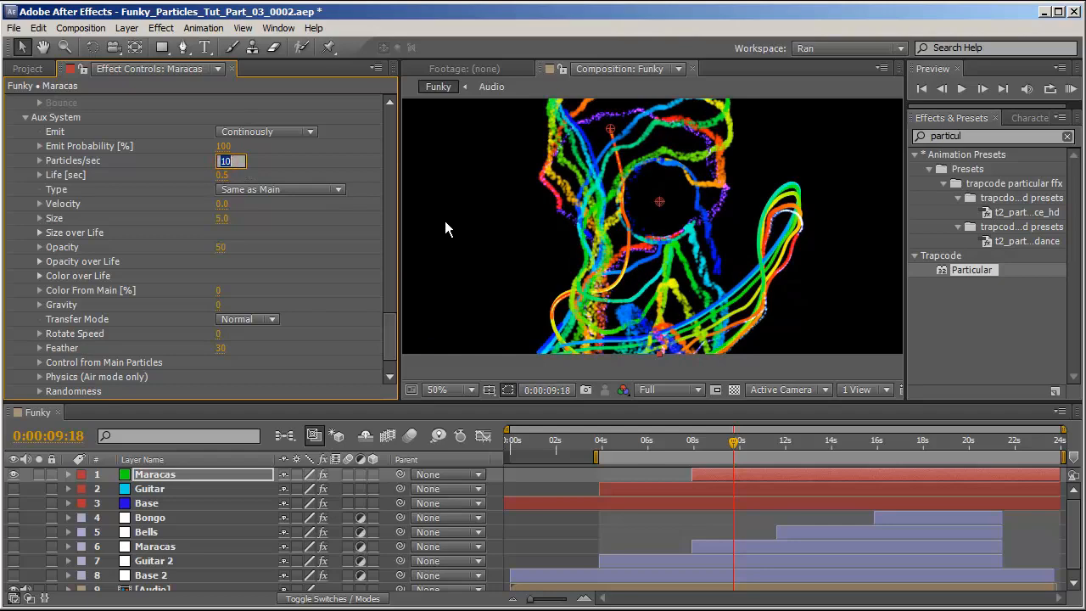
pyautogui.write('5')
pyautogui.press('Return')
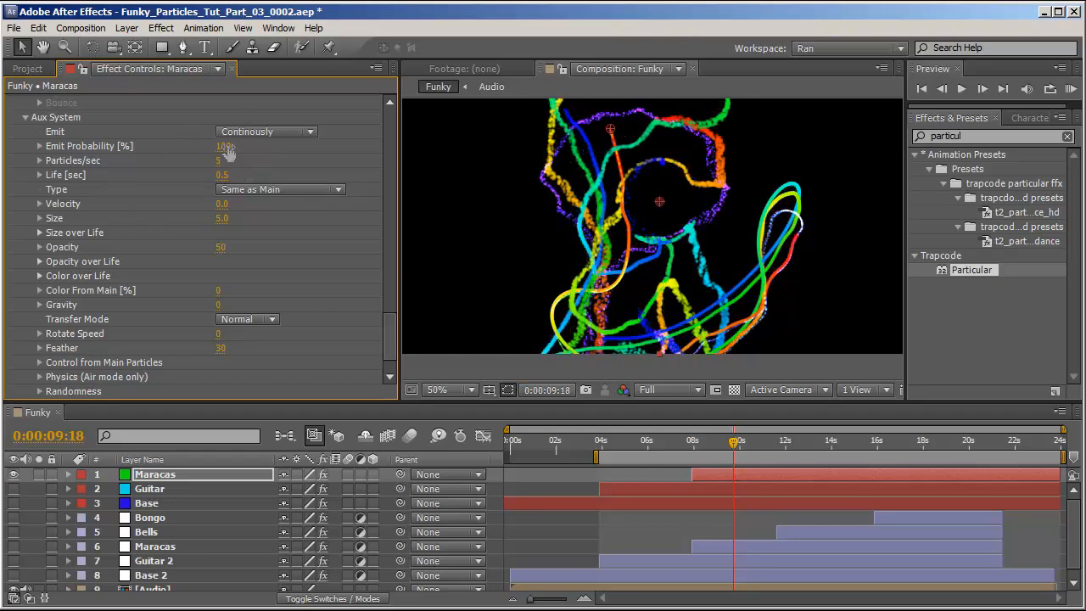
pyautogui.moveTo(223, 146); pyautogui.dragTo(203, 148)
pyautogui.click(222, 149)
pyautogui.write('75')
pyautogui.press('Return')
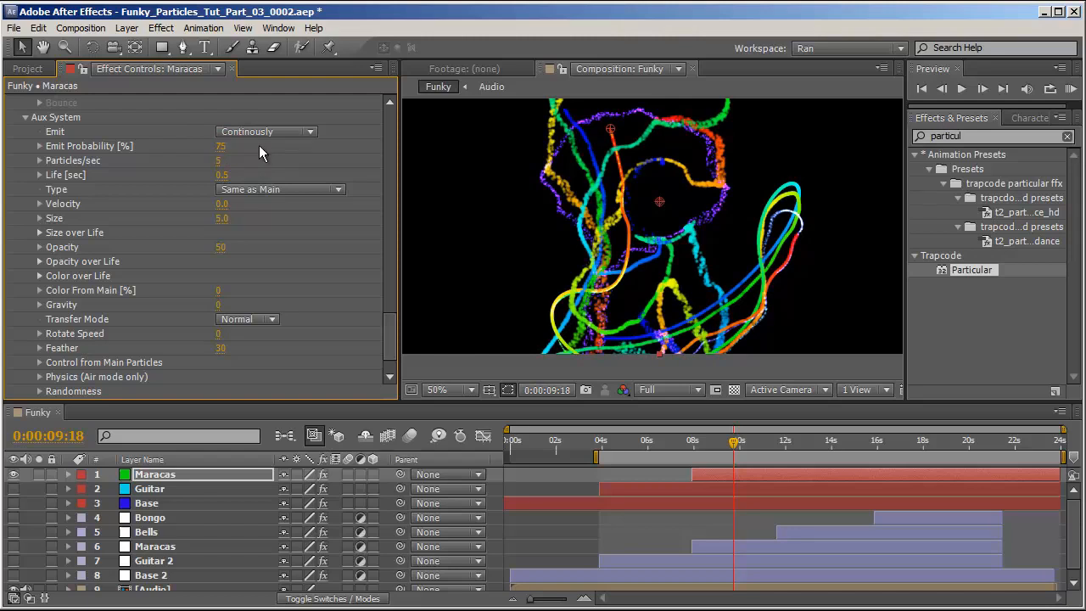
# Set the Aux System's Size to 3.0 and flip its Size over Life graph to grow from birth to death.
pyautogui.click(222, 219)
pyautogui.write('3.6')
pyautogui.press('Return')
pyautogui.click(39, 232)
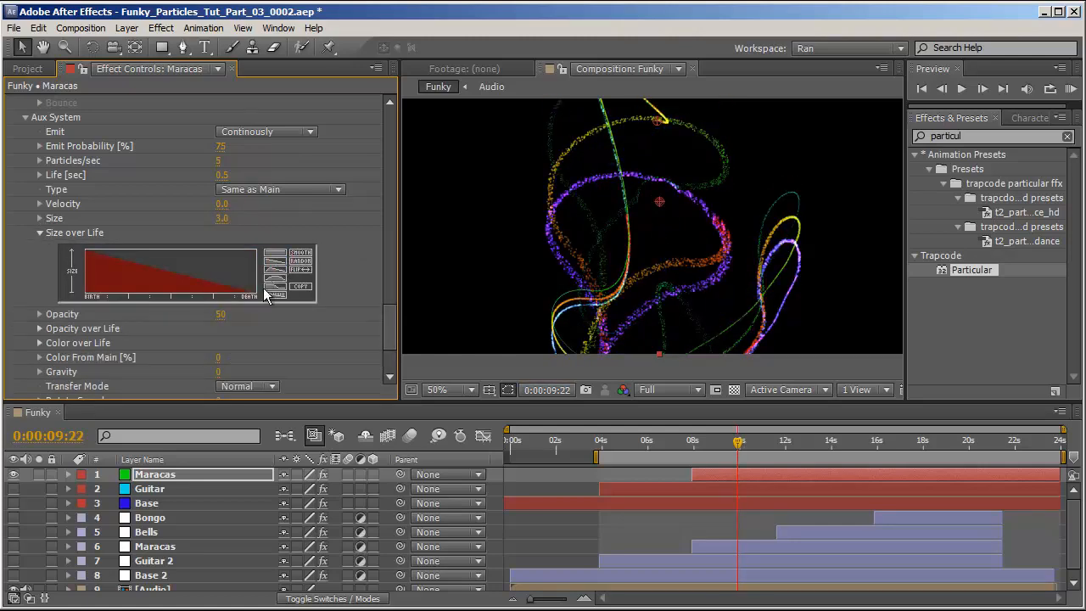
pyautogui.click(302, 270)
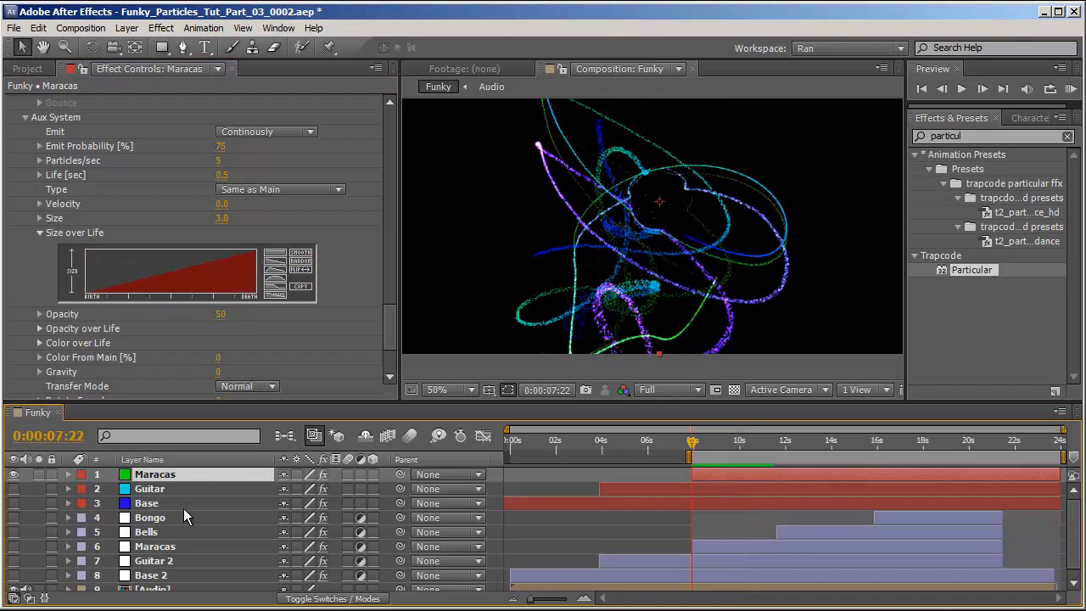
# Replace the 500 in the Maracas Position XY wiggle expression with Output 1 of Maracas 2's Sound Keys and preview the motion.
pyautogui.press('e')
pyautogui.press('e')
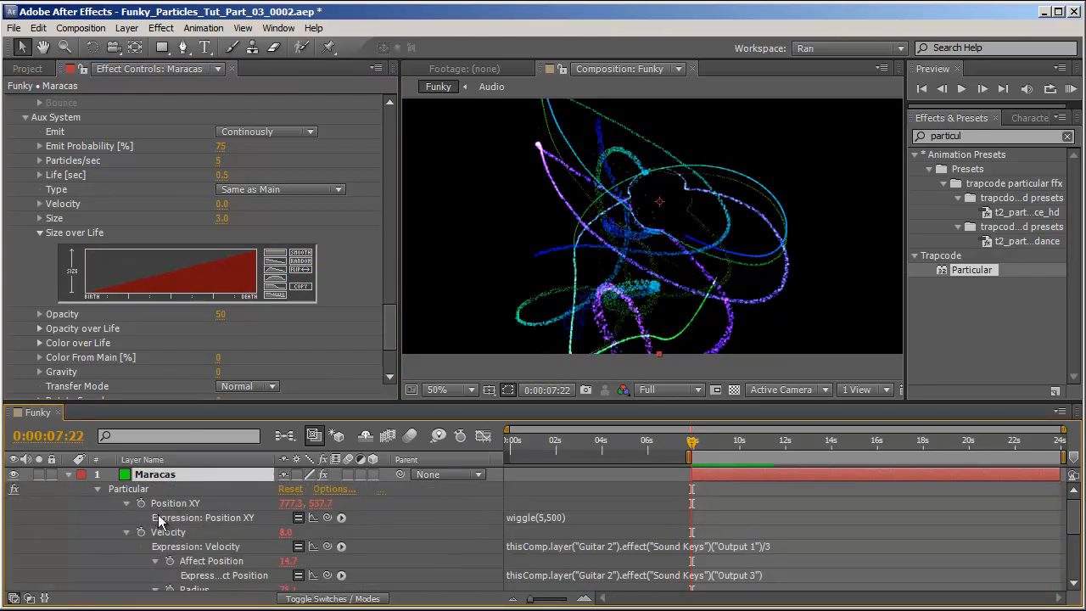
pyautogui.click(549, 517)
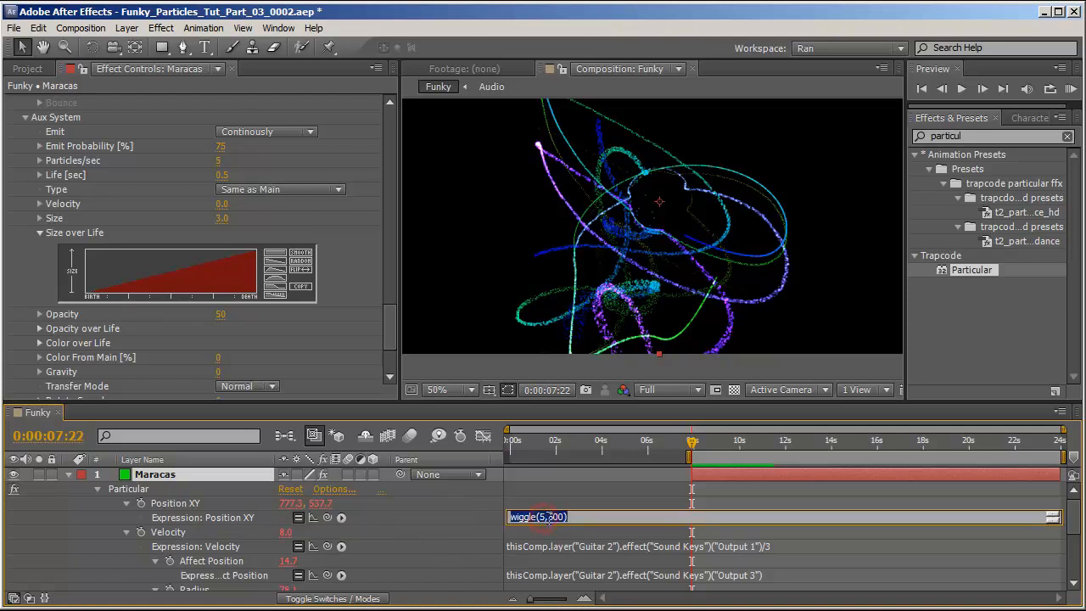
pyautogui.moveTo(548, 517); pyautogui.dragTo(564, 521)
pyautogui.moveTo(328, 517); pyautogui.dragTo(191, 546)
pyautogui.click(731, 448)
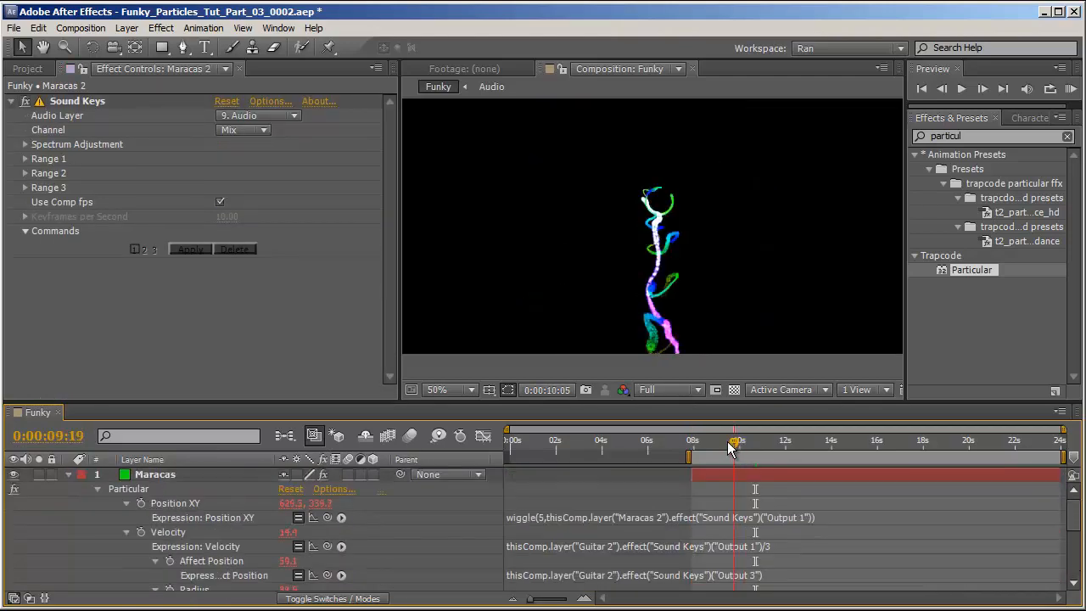
pyautogui.moveTo(731, 448)
pyautogui.mouseDown()
pyautogui.moveTo(704, 448)
pyautogui.moveTo(741, 447)
pyautogui.mouseUp()
# Multiply the Sound Keys output in the Position XY wiggle expression by 4 and check the particles at 0:00:13:19.
pyautogui.click(804, 518)
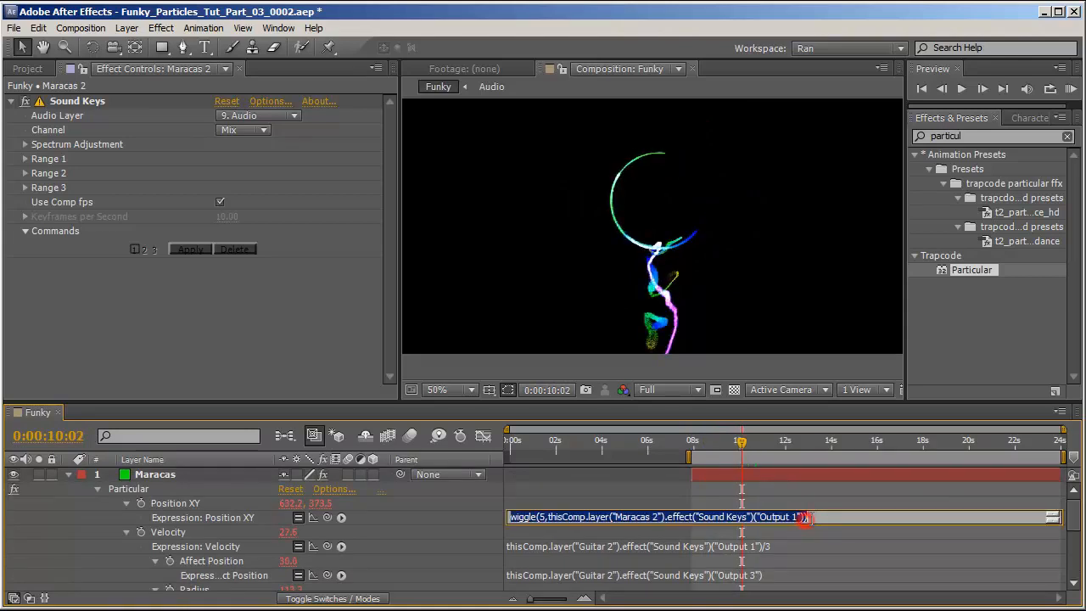
pyautogui.click(803, 518)
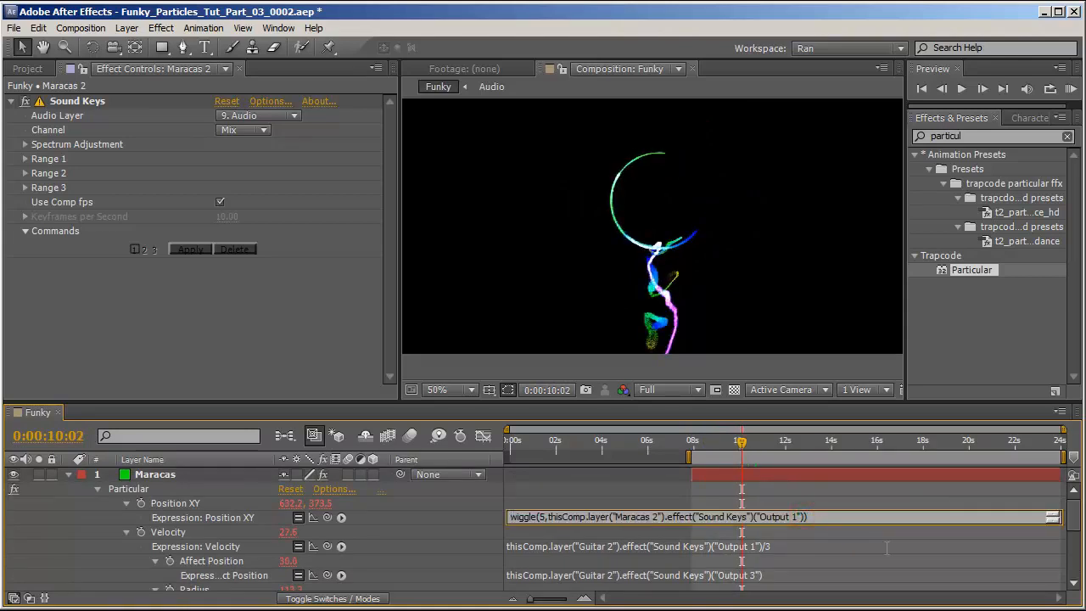
pyautogui.moveTo(736, 445); pyautogui.dragTo(827, 447)
# Set the Gravity in the Maracas layer's Particular physics settings to 20.
pyautogui.click(155, 474)
pyautogui.scroll(-10, 205, 239)
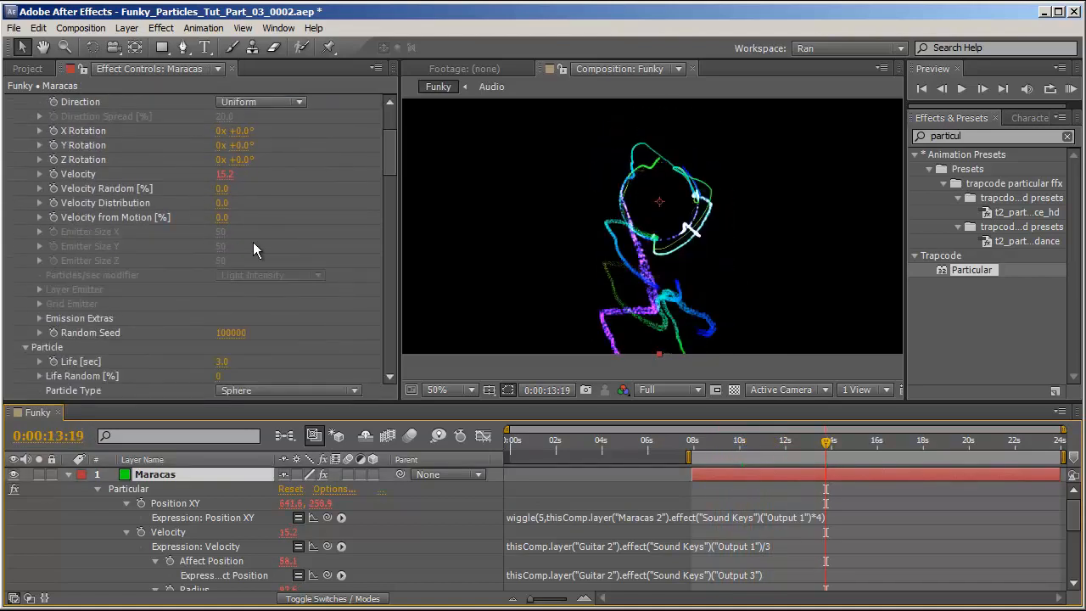
pyautogui.click(228, 264)
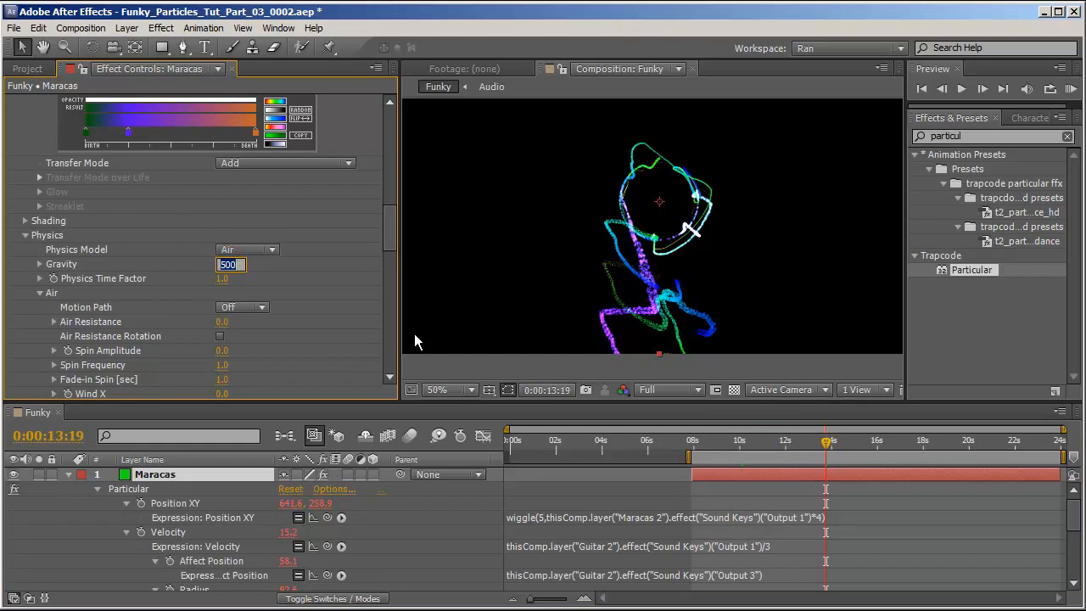
pyautogui.write('20')
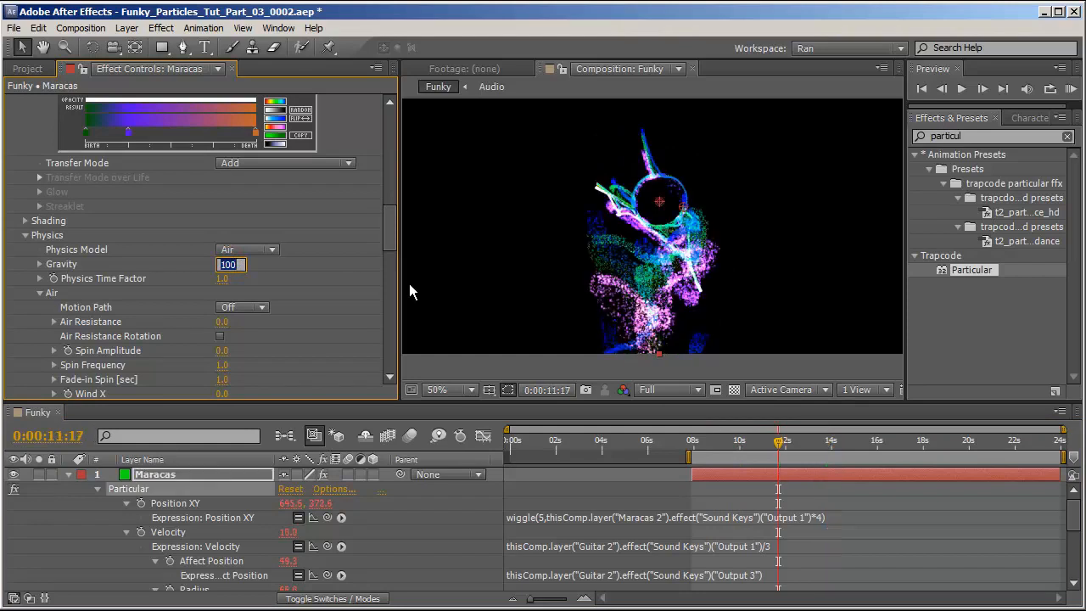
pyautogui.press('Return')
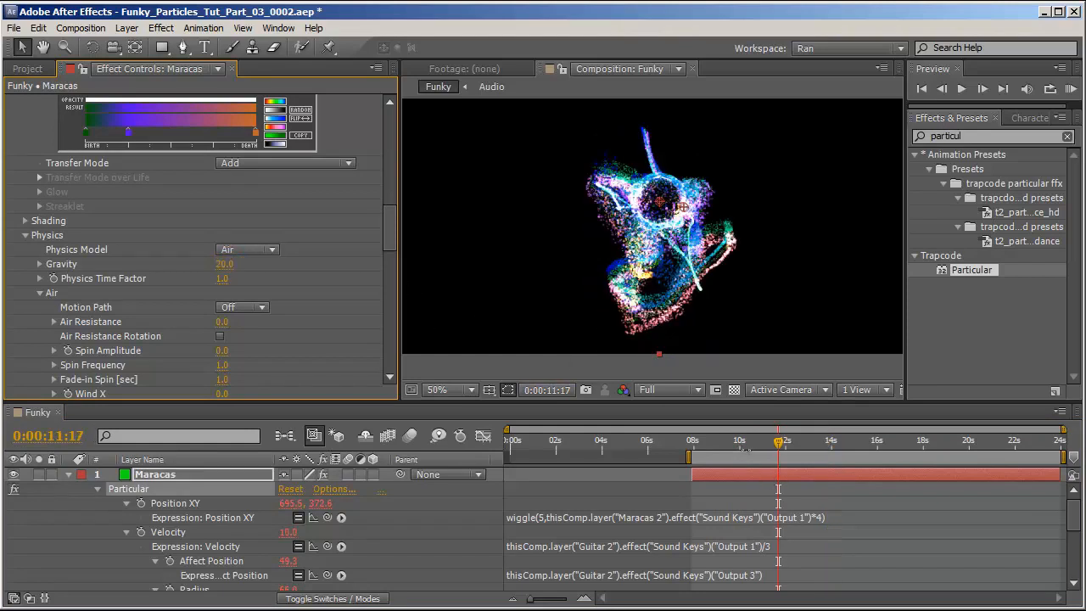
# Remove the division by 3 from the Maracas Velocity expression and check the particles at 0:00:14:05 and 0:00:11:22.
pyautogui.moveTo(778, 443); pyautogui.dragTo(850, 467)
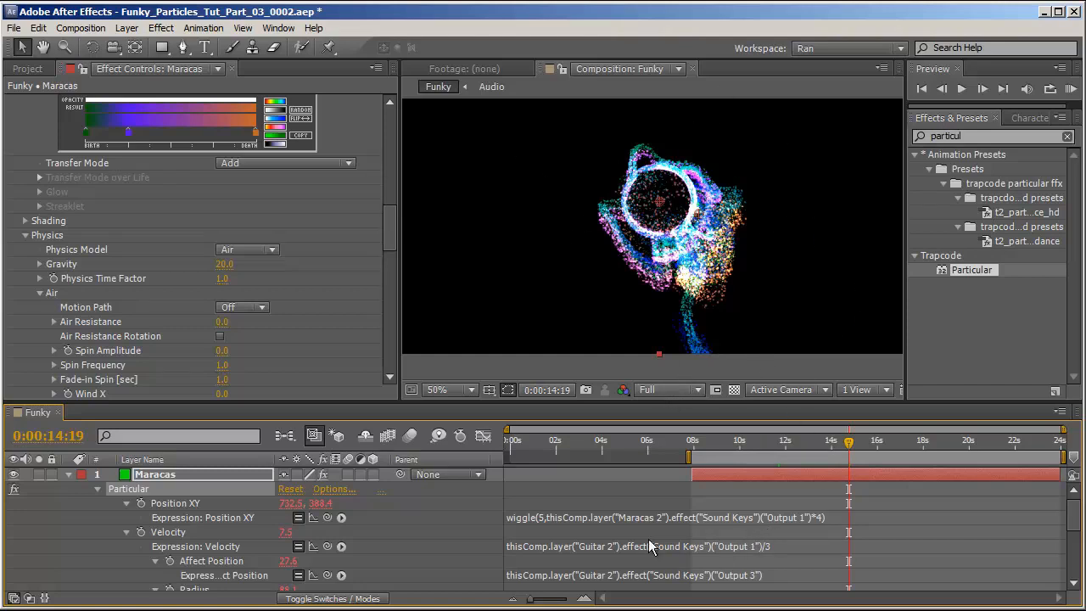
pyautogui.click(789, 546)
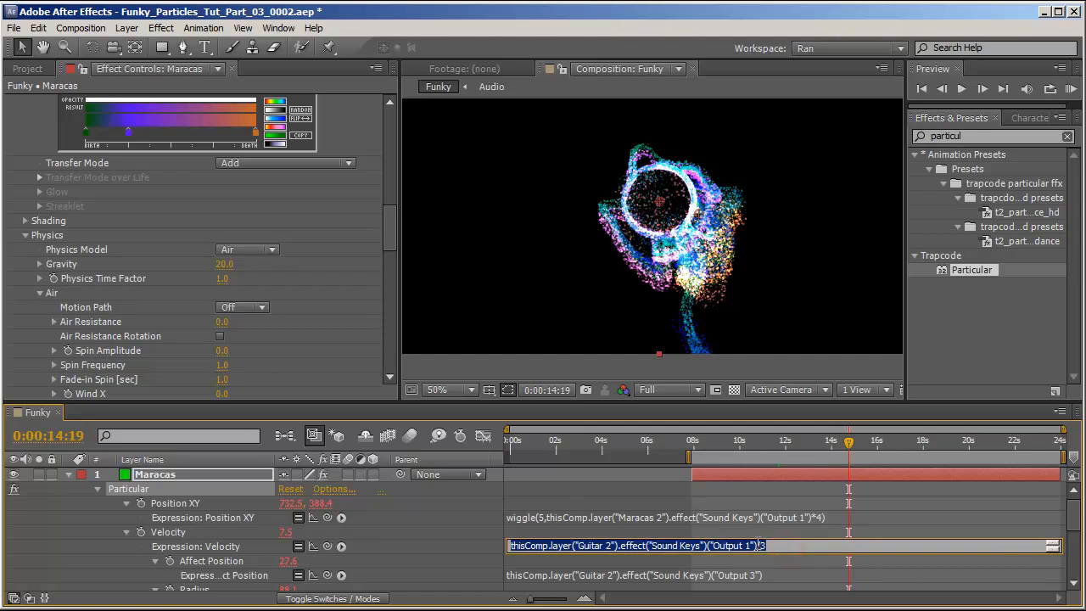
pyautogui.moveTo(767, 545); pyautogui.dragTo(752, 545)
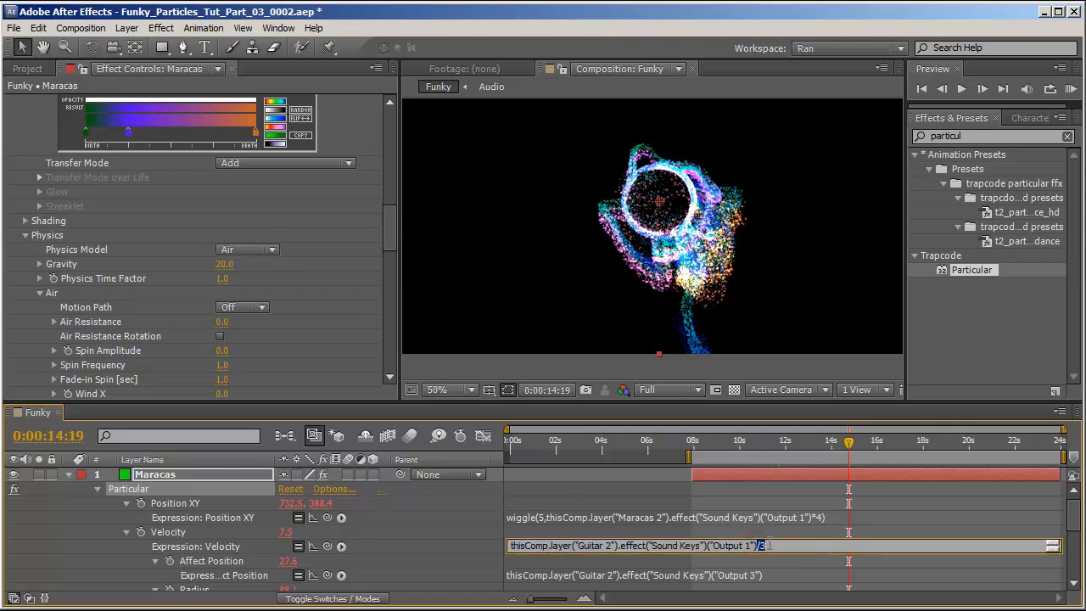
pyautogui.write('*3')
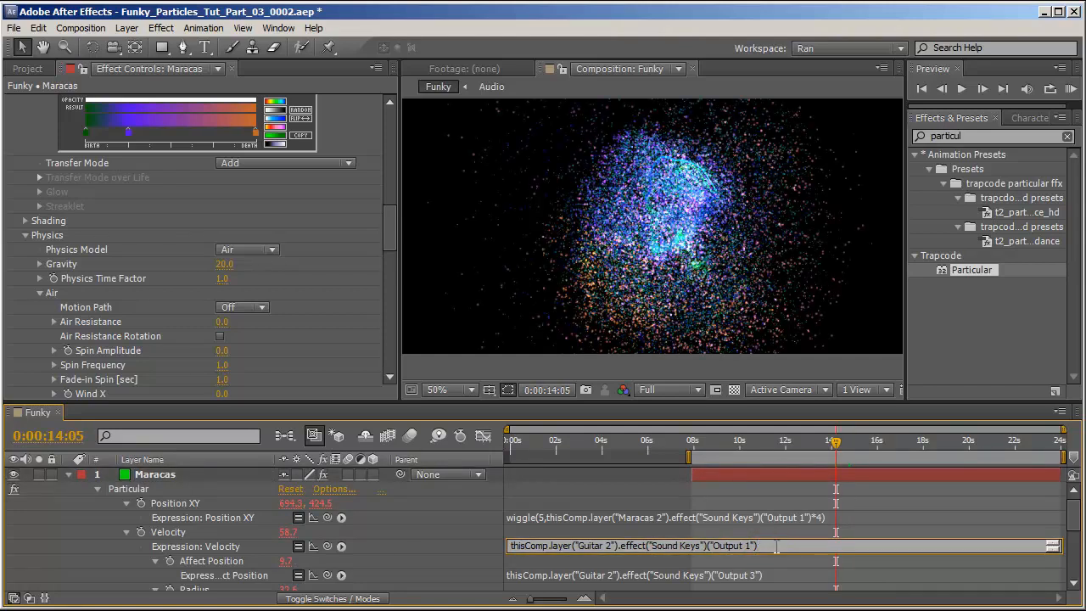
pyautogui.click(445, 516)
pyautogui.moveTo(722, 442); pyautogui.dragTo(837, 450)
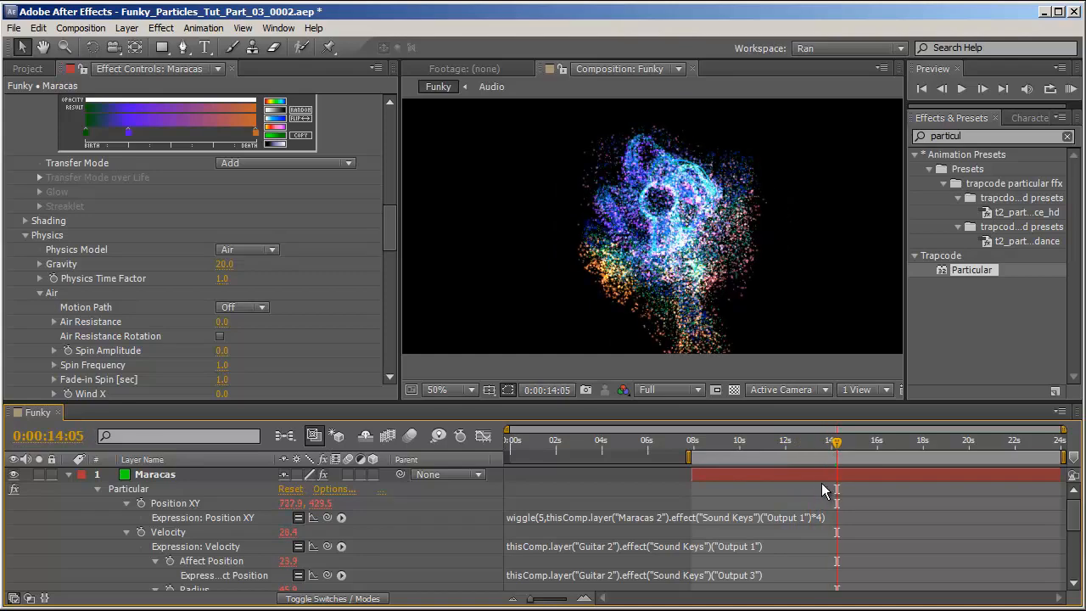
pyautogui.moveTo(837, 442); pyautogui.dragTo(784, 442)
# Set the Maracas emitter's Particles/sec to 4000 and preview the result.
pyautogui.scroll(10, 169, 180)
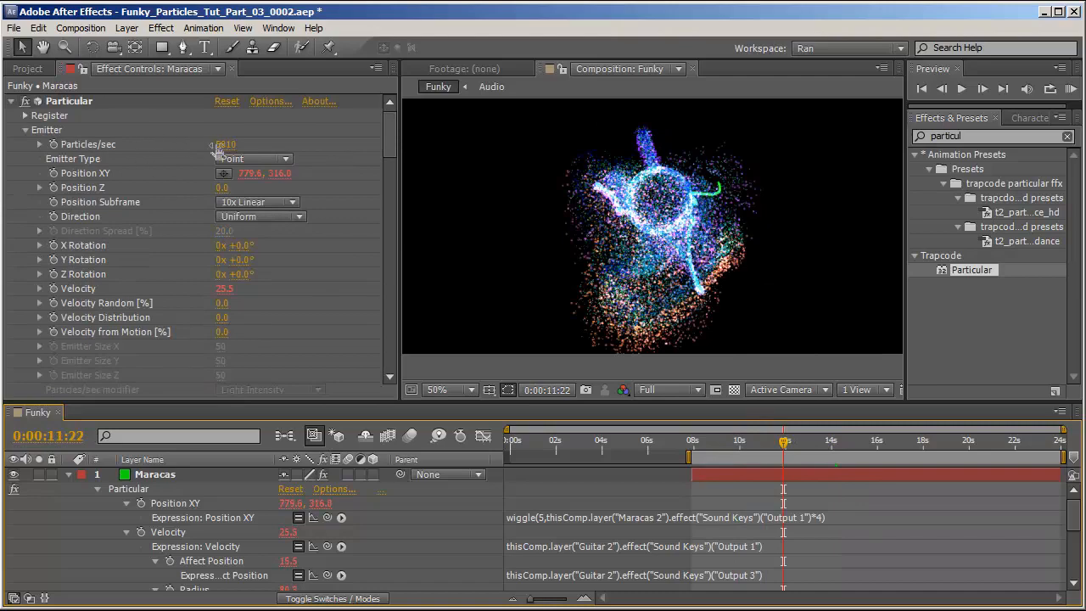
pyautogui.click(219, 146)
pyautogui.write('4000')
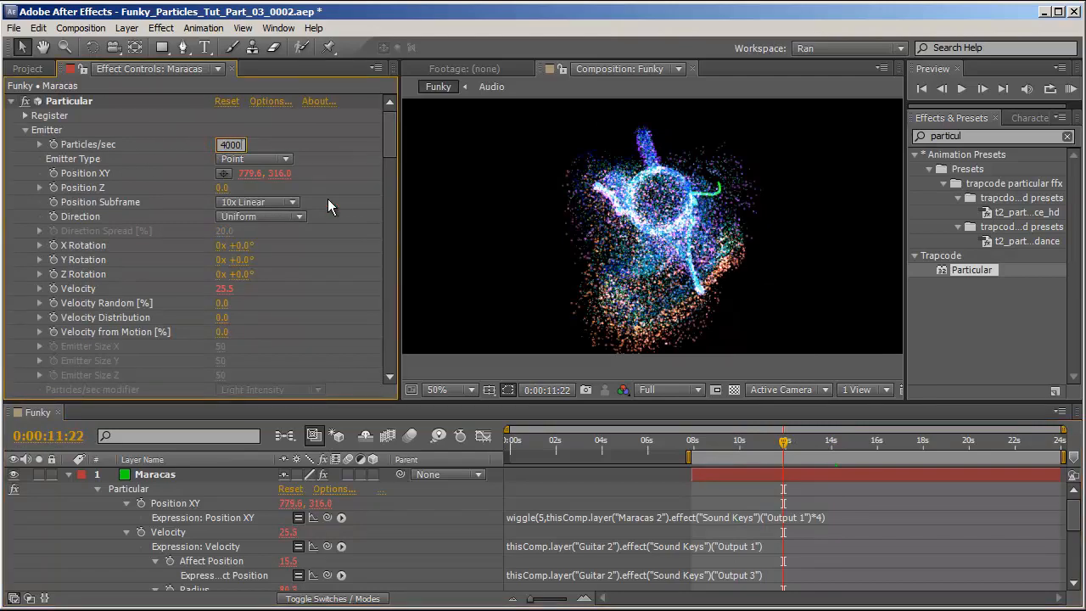
pyautogui.press('Return')
pyautogui.press('space')
# Set the Gravity in the Maracas layer's Particular physics settings to -20.
pyautogui.scroll(-5, 253, 239)
pyautogui.scroll(-3, 250, 185)
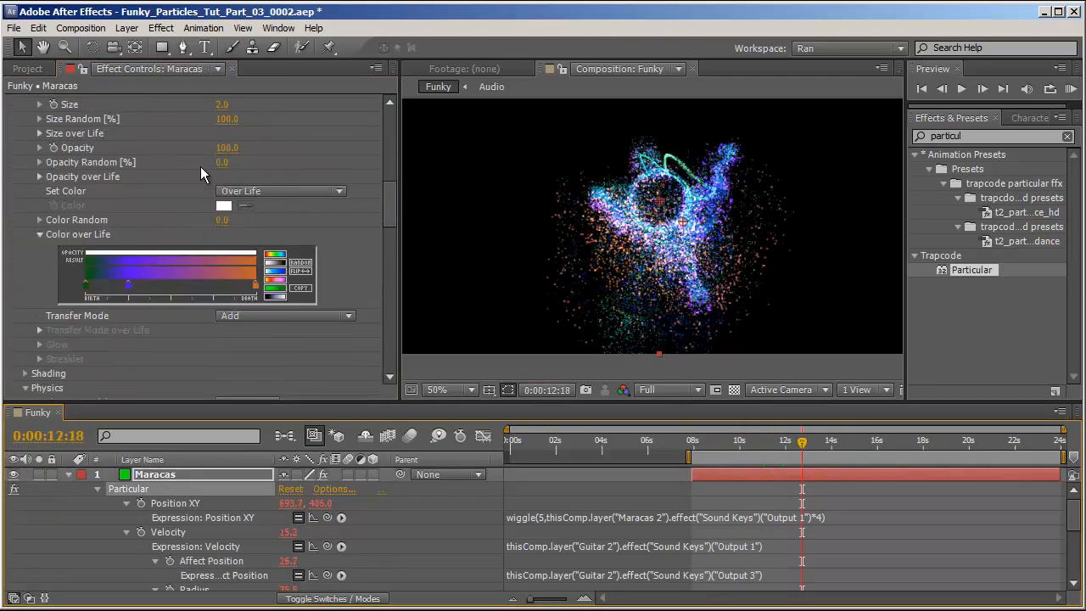
pyautogui.scroll(2, 260, 183)
pyautogui.scroll(-4, 164, 281)
pyautogui.click(229, 302)
pyautogui.write('-5')
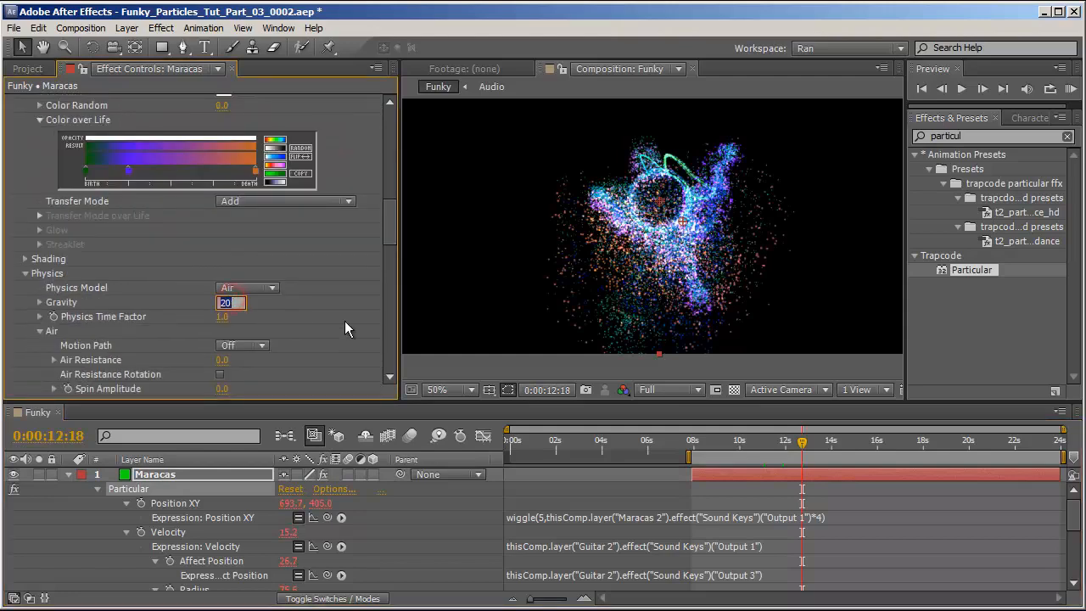
pyautogui.press('Return')
# Set the Maracas Aux System's Emit Probability to 25% and lower its Particles/sec.
pyautogui.scroll(-8, 225, 240)
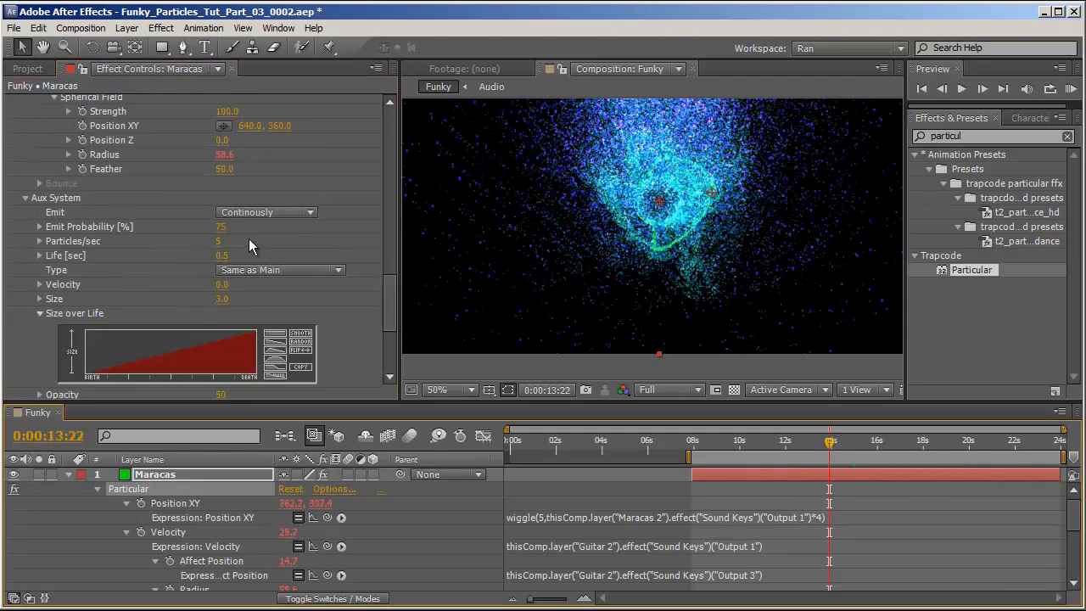
pyautogui.click(224, 228)
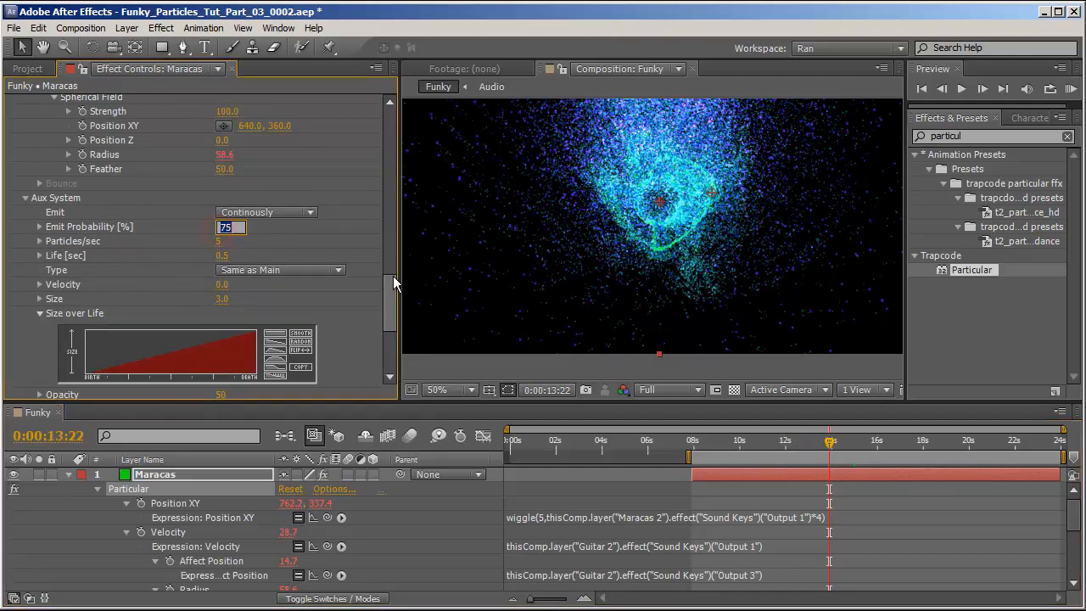
pyautogui.write('25')
pyautogui.press('Tab')
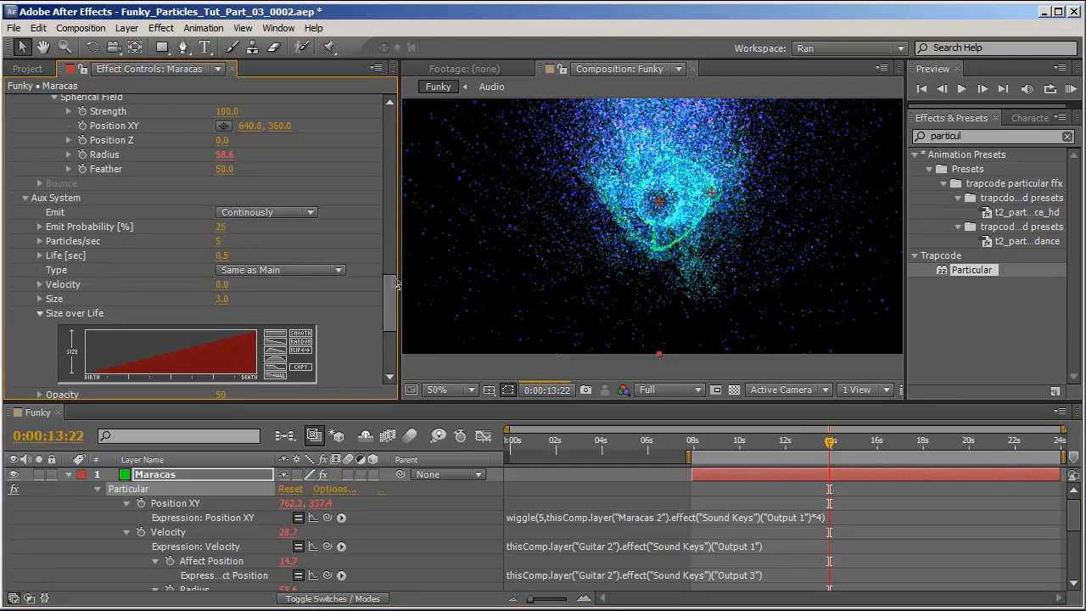
pyautogui.press('Return')
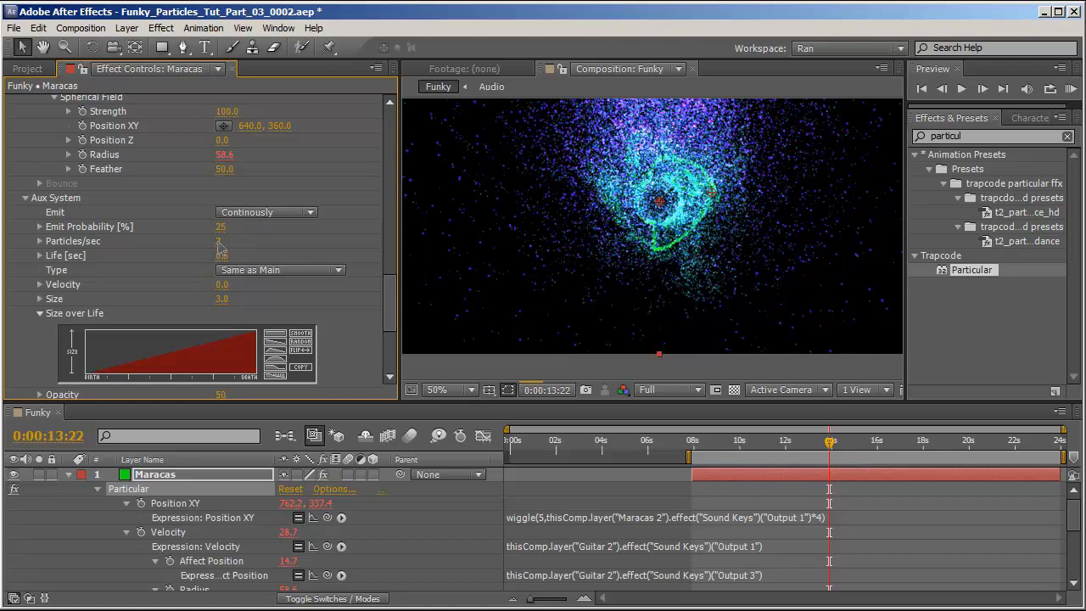
pyautogui.click(221, 243)
pyautogui.press('Return')
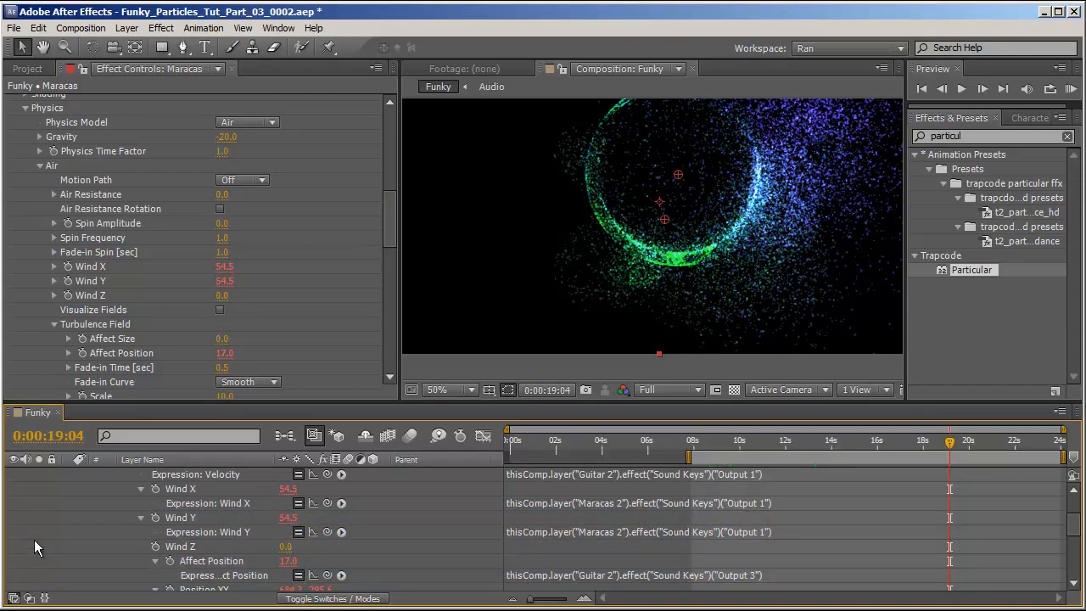
# Check the Maracas particles up to 0:00:15:11, collapse the layer's properties and hide the layer.
pyautogui.click(82, 528)
pyautogui.moveTo(745, 444); pyautogui.dragTo(865, 442)
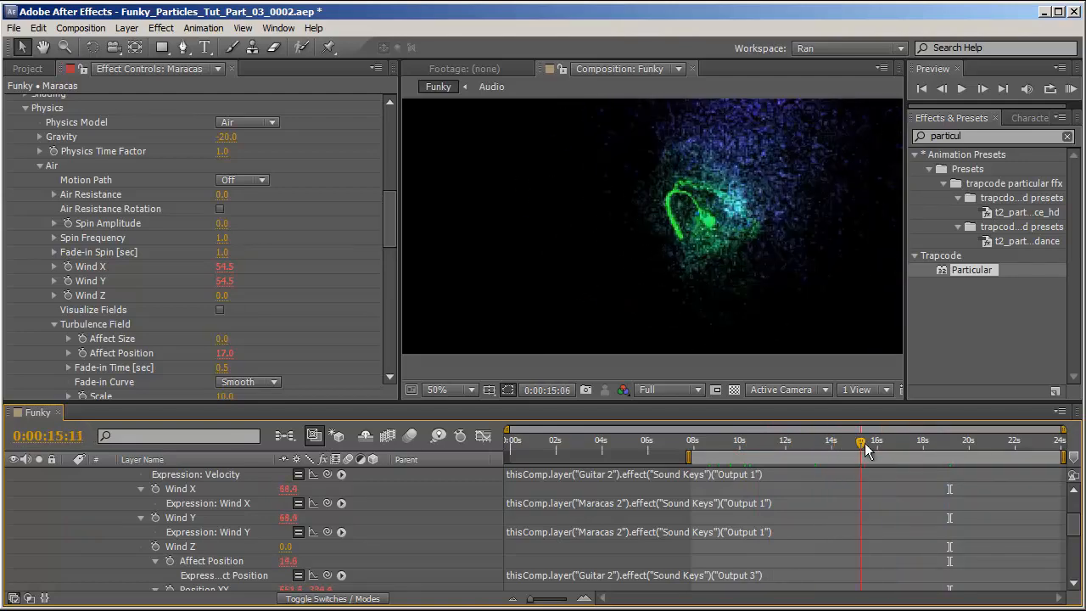
pyautogui.press('u')
pyautogui.click(13, 476)
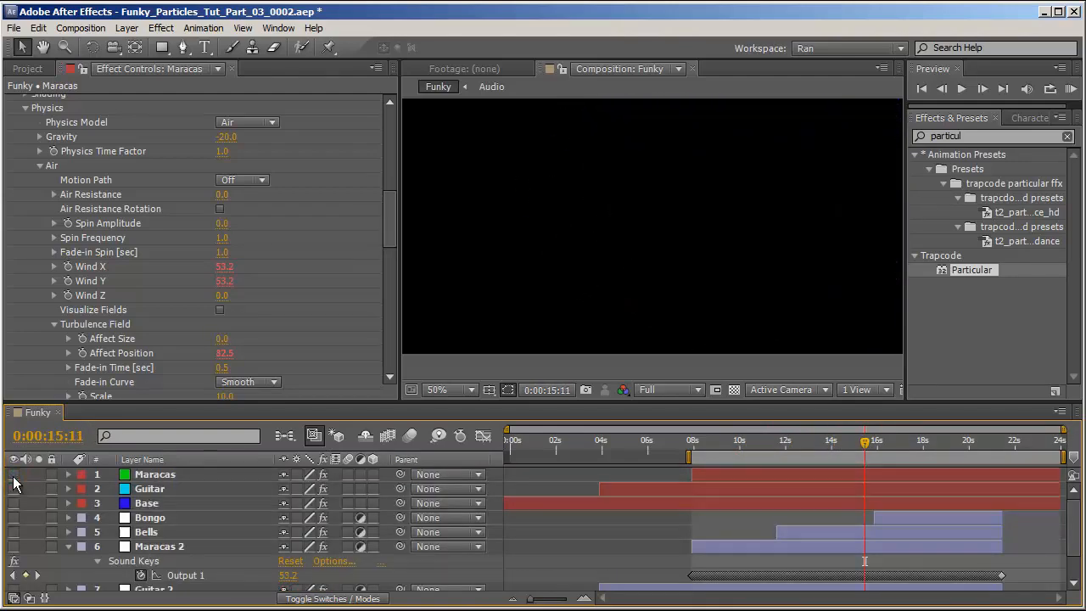
# Create a yellow solid layer named Bells with the Particular effect on it.
pyautogui.hotkey('ctrl', 'y')
pyautogui.click(47, 374)
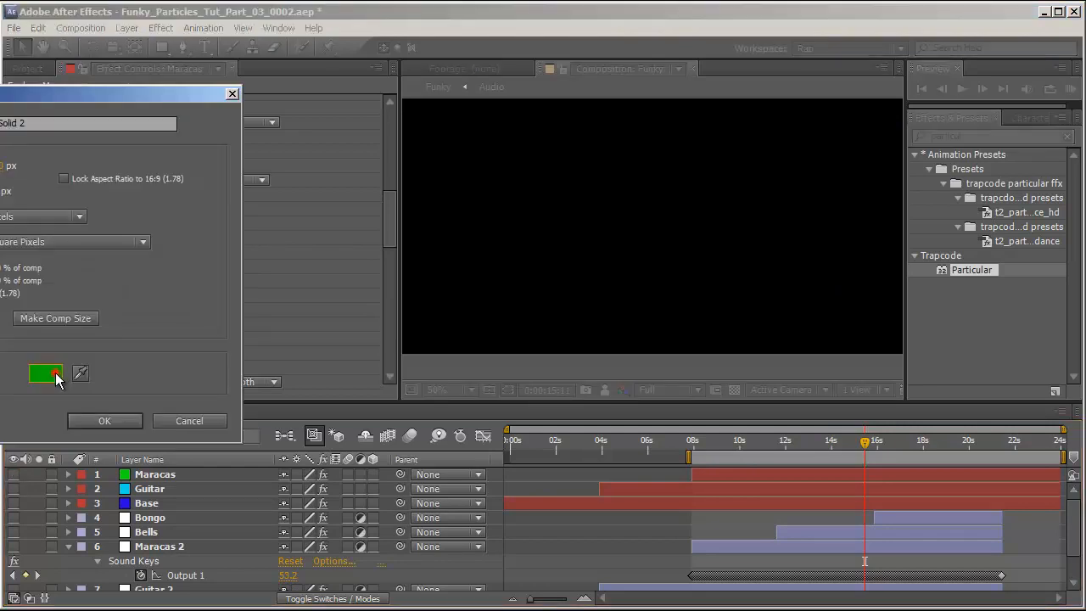
pyautogui.click(649, 582)
pyautogui.click(781, 404)
pyautogui.press('Return')
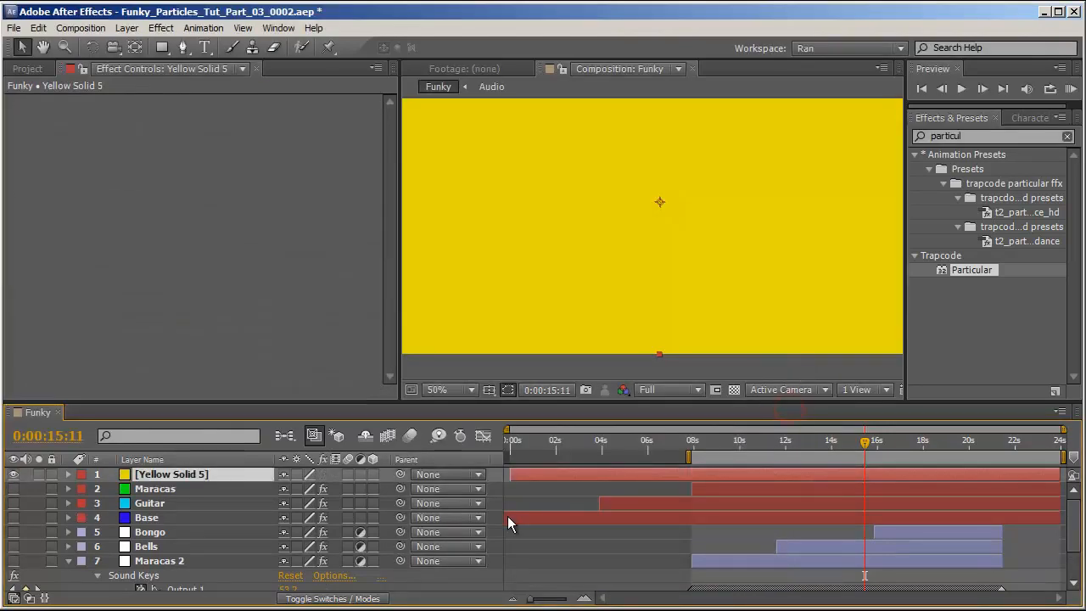
pyautogui.doubleClick(991, 269)
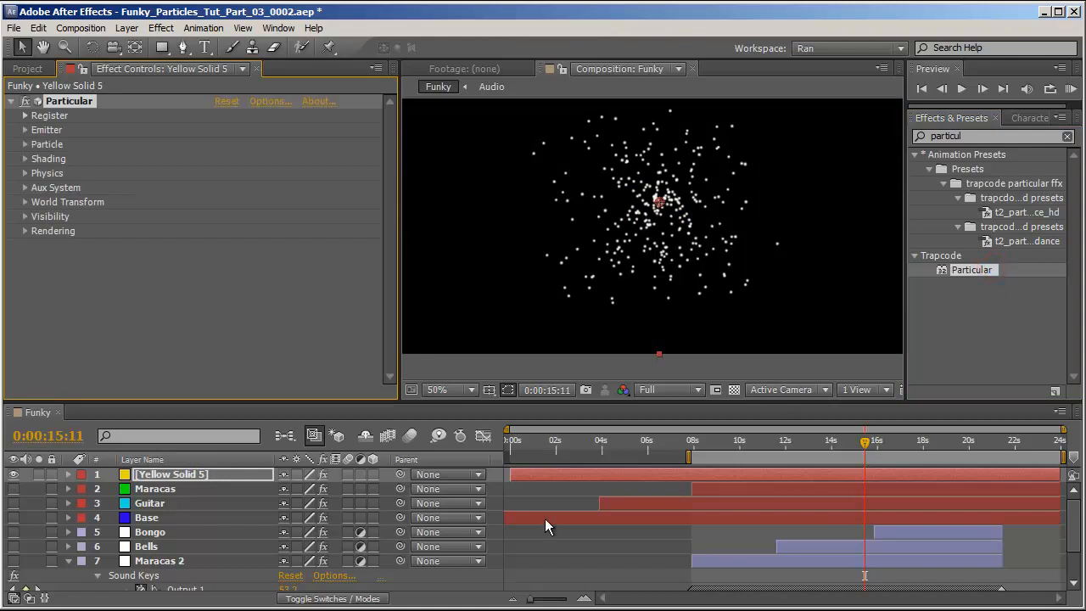
pyautogui.press('Return')
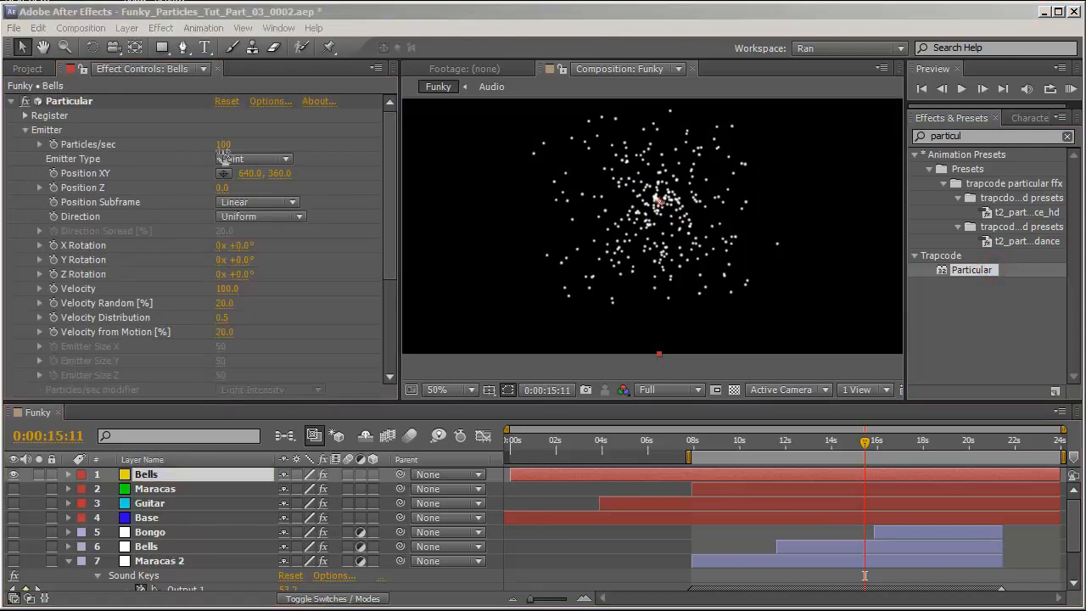
# Set the Bells emitter's Particles/sec to 2000 and add the expression wiggle(3,500) to its Position XY.
pyautogui.click(223, 146)
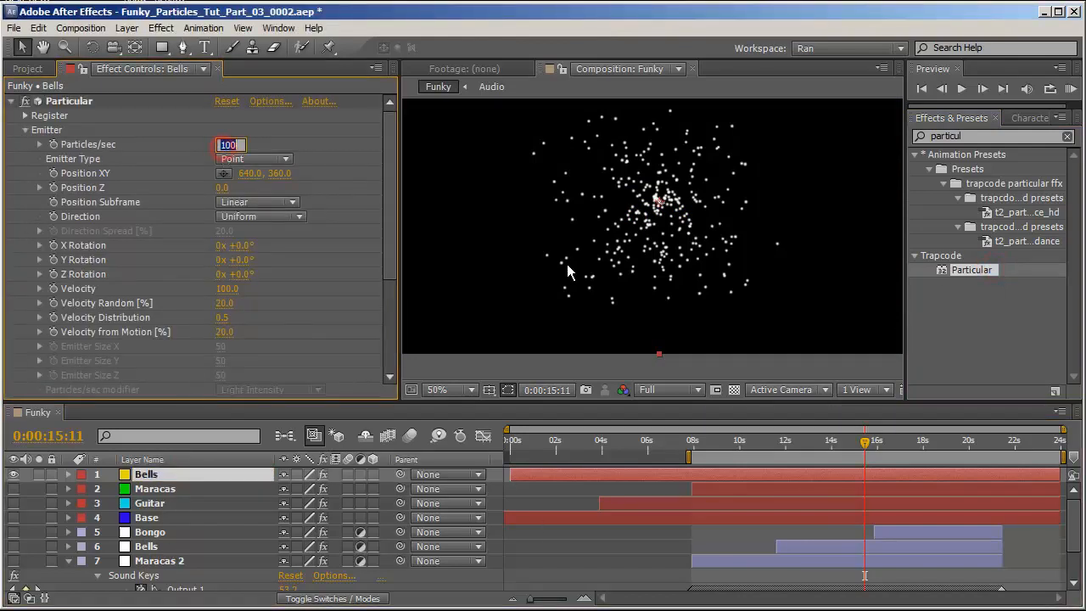
pyautogui.write('2000')
pyautogui.press('Return')
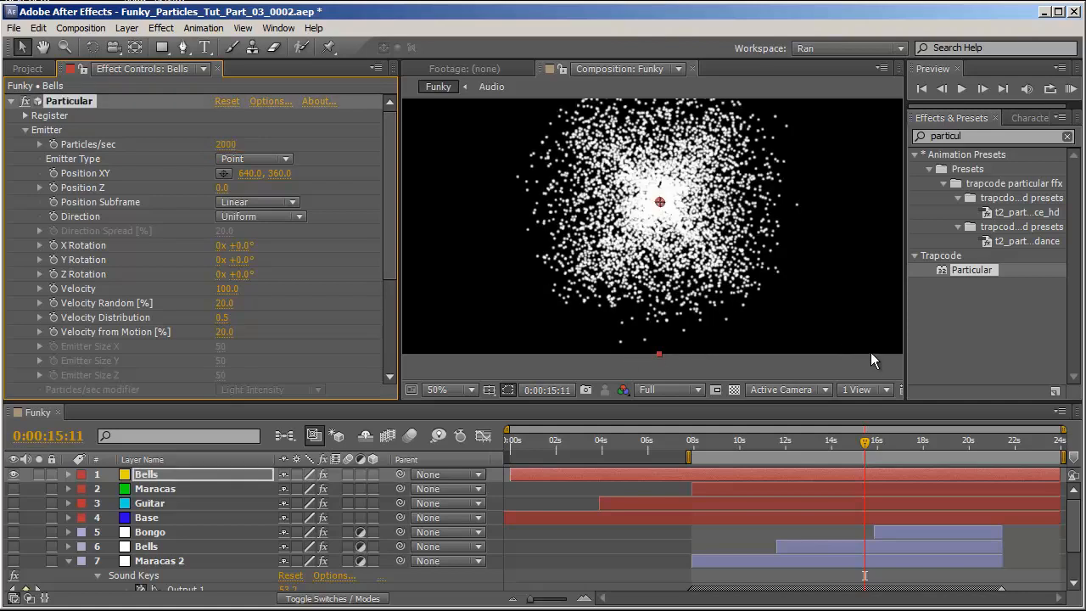
pyautogui.keyDown('alt'); pyautogui.click(55, 173); pyautogui.keyUp('alt')
pyautogui.write('wiggle(3,500')
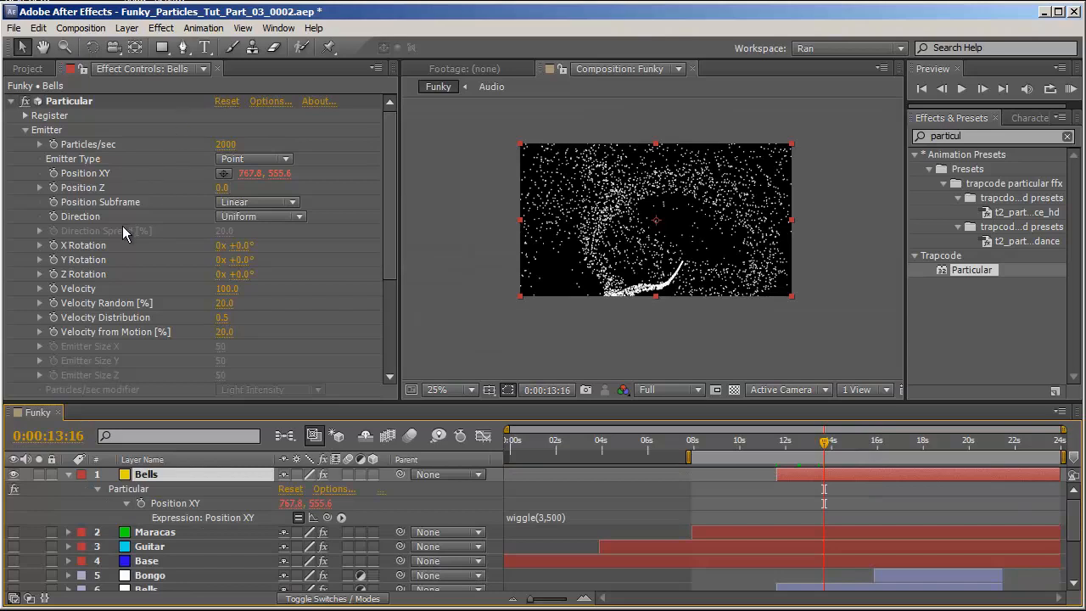
# Add an expression to the Bells emitter's Position Z that links it to the X value of Position XY.
pyautogui.keyDown('alt'); pyautogui.click(53, 187); pyautogui.keyUp('alt')
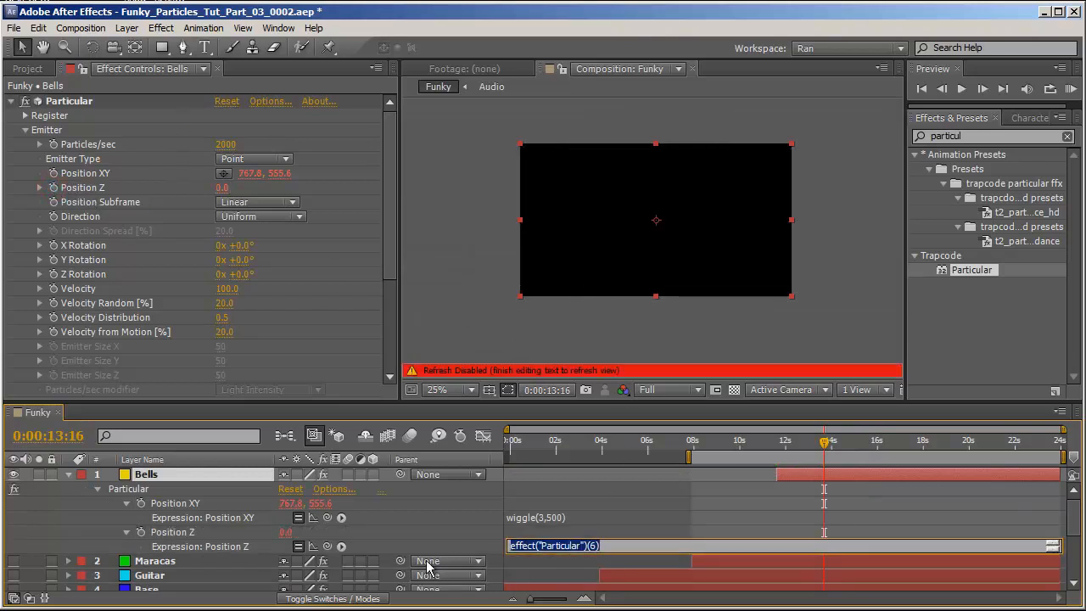
pyautogui.moveTo(327, 547); pyautogui.dragTo(227, 514)
pyautogui.click(71, 513)
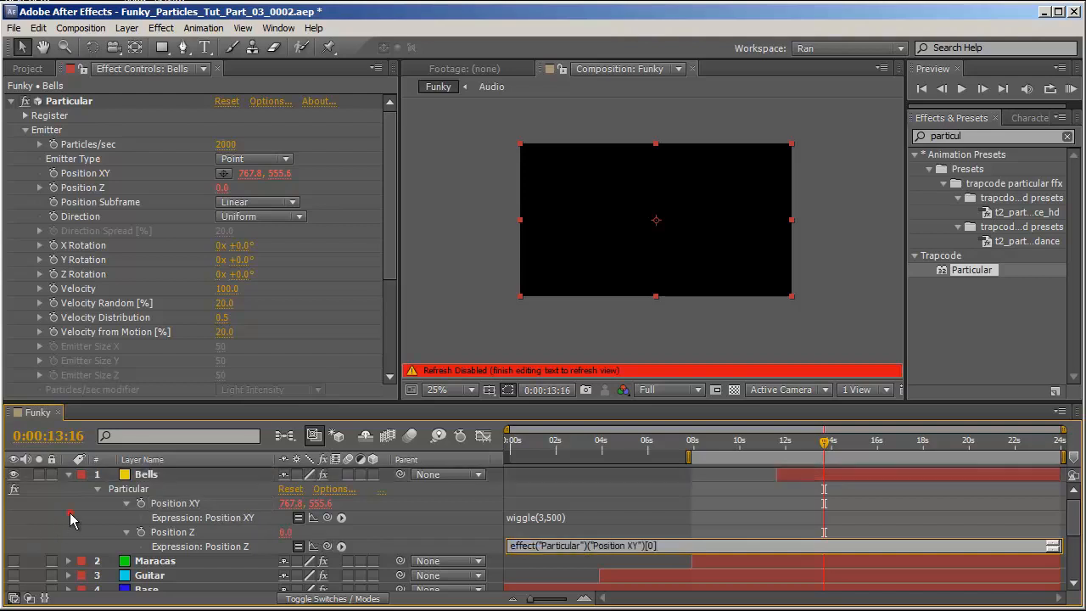
# Replace the Bells Position Z expression with wiggle(3,500).
pyautogui.click(553, 547)
pyautogui.write('wiggle(3,5')
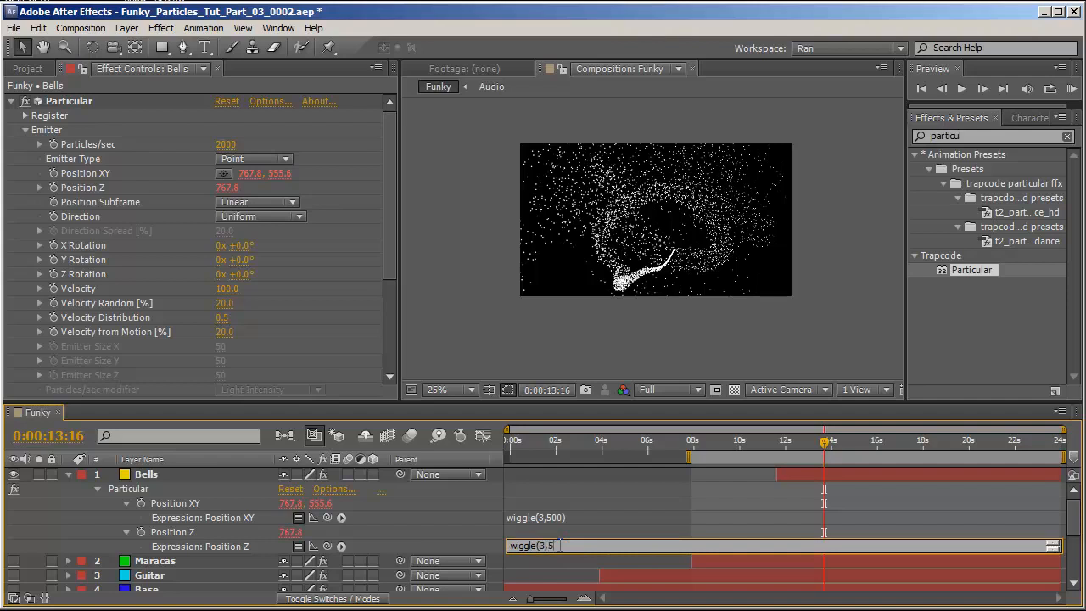
pyautogui.write('00)')
pyautogui.click(492, 514)
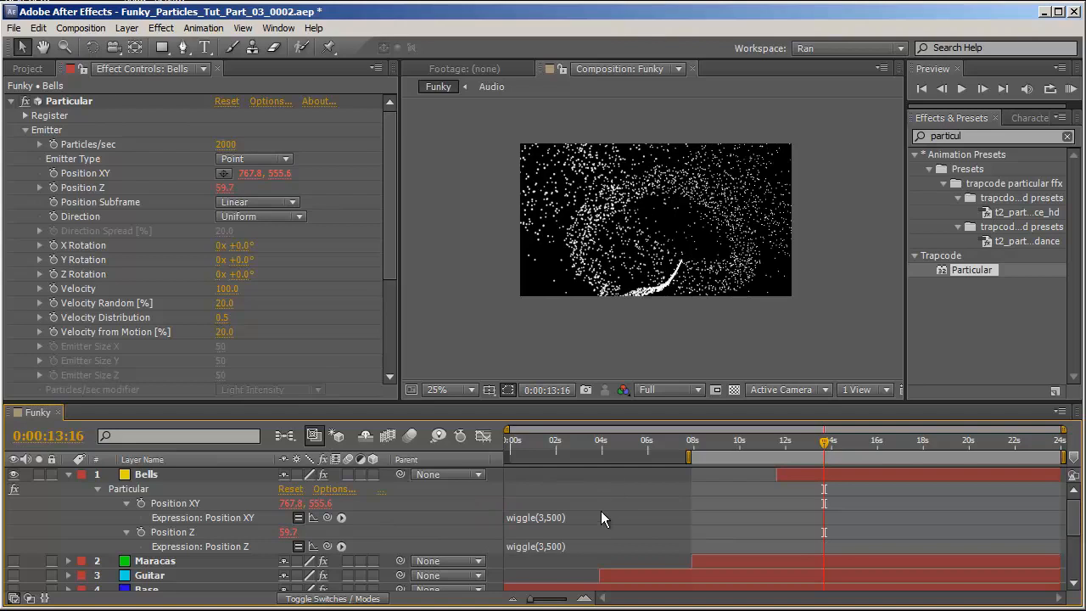
# Change the wiggle frequency to 5 in both the Position XY and Position Z expressions of the Bells layer.
pyautogui.click(542, 517)
pyautogui.click(543, 516)
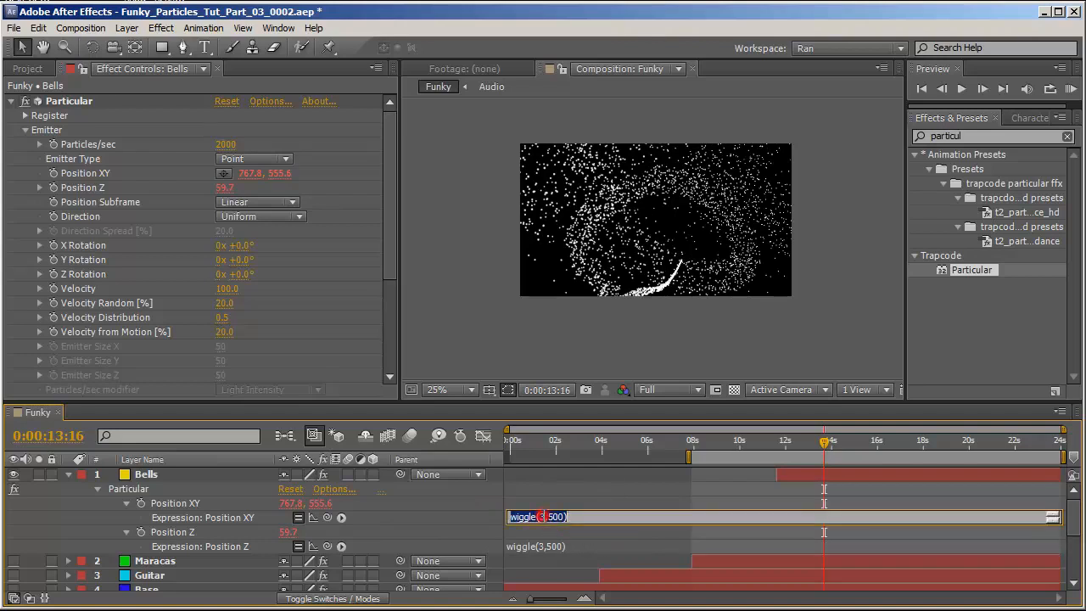
pyautogui.click(542, 518)
pyautogui.doubleClick(543, 518)
pyautogui.write('5')
pyautogui.click(544, 546)
pyautogui.doubleClick(543, 545)
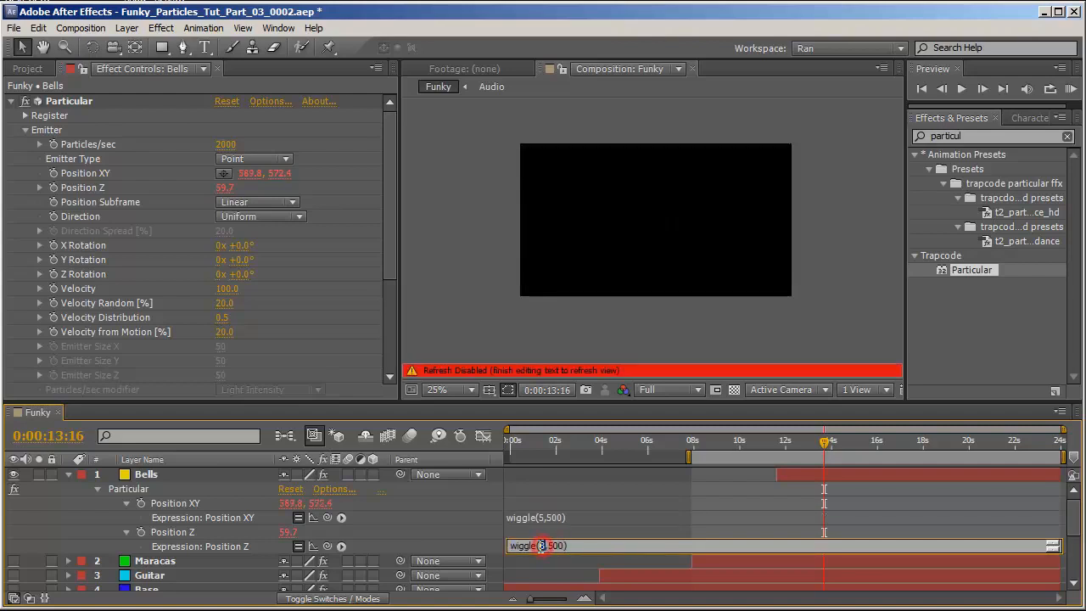
pyautogui.write('5')
# Change the wiggle amount in the Bells Position XY expression to 540.
pyautogui.click(543, 517)
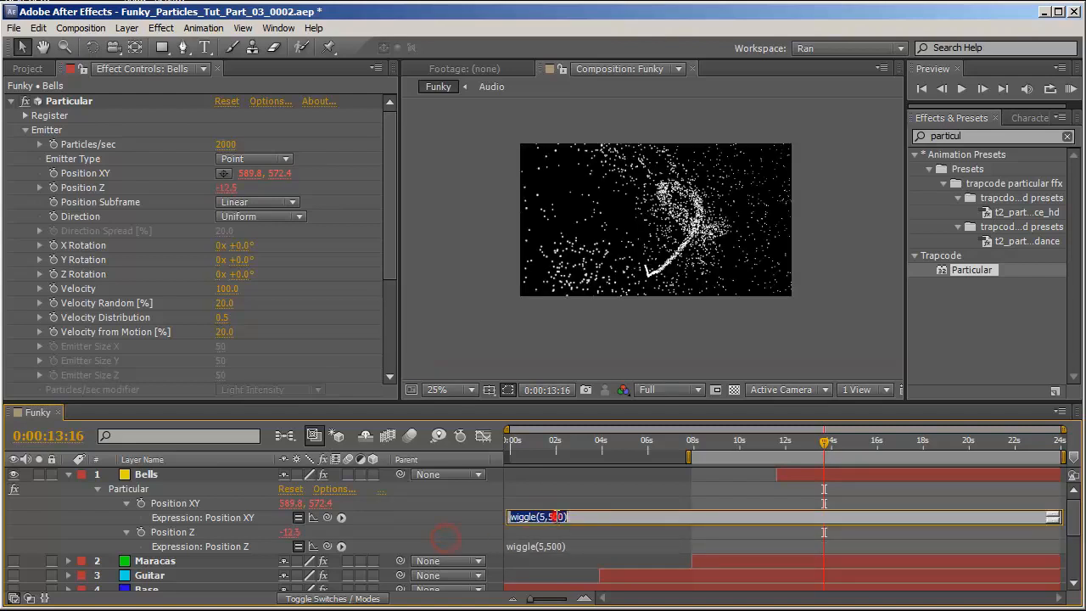
pyautogui.doubleClick(550, 517)
pyautogui.doubleClick(557, 517)
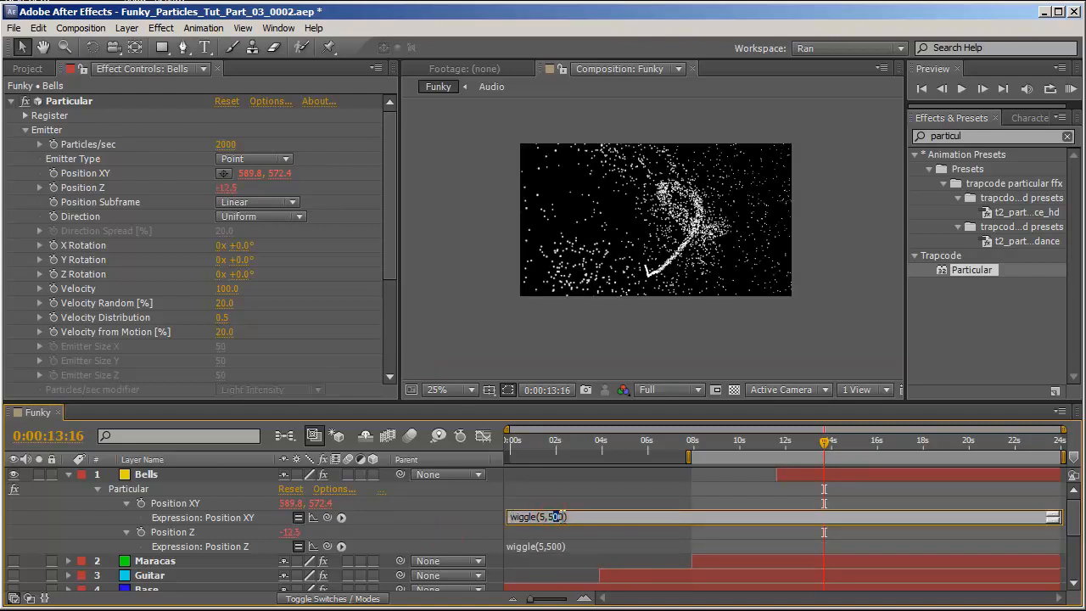
pyautogui.write('540')
pyautogui.click(448, 519)
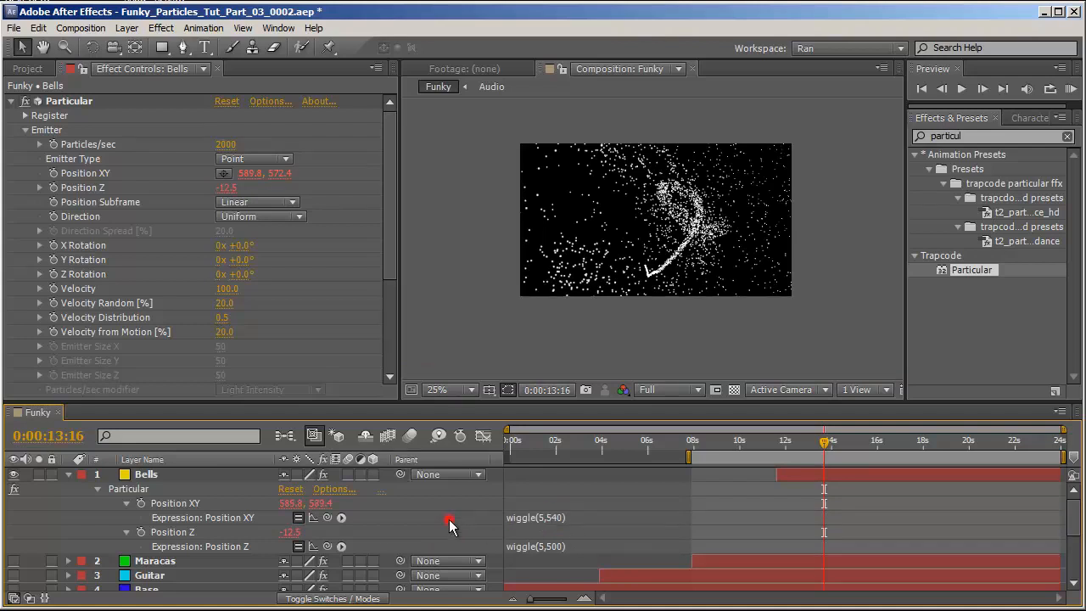
# Relink the Bells Position Z expression to the X value of Position XY and change the Position XY expression to wiggle(3,500).
pyautogui.click(565, 546)
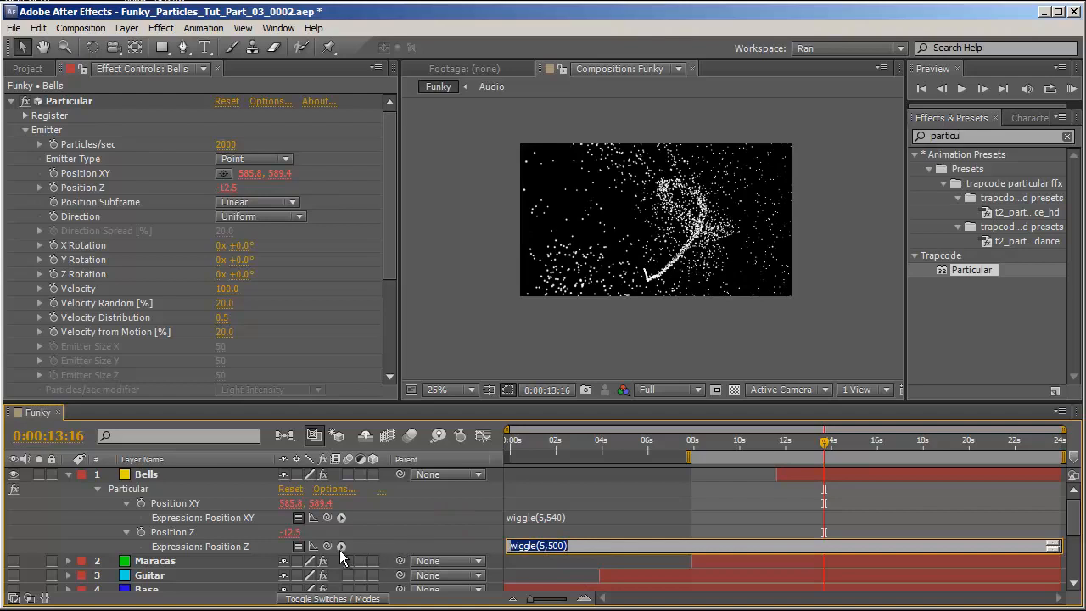
pyautogui.moveTo(328, 547); pyautogui.dragTo(194, 506)
pyautogui.click(543, 517)
pyautogui.doubleClick(538, 517)
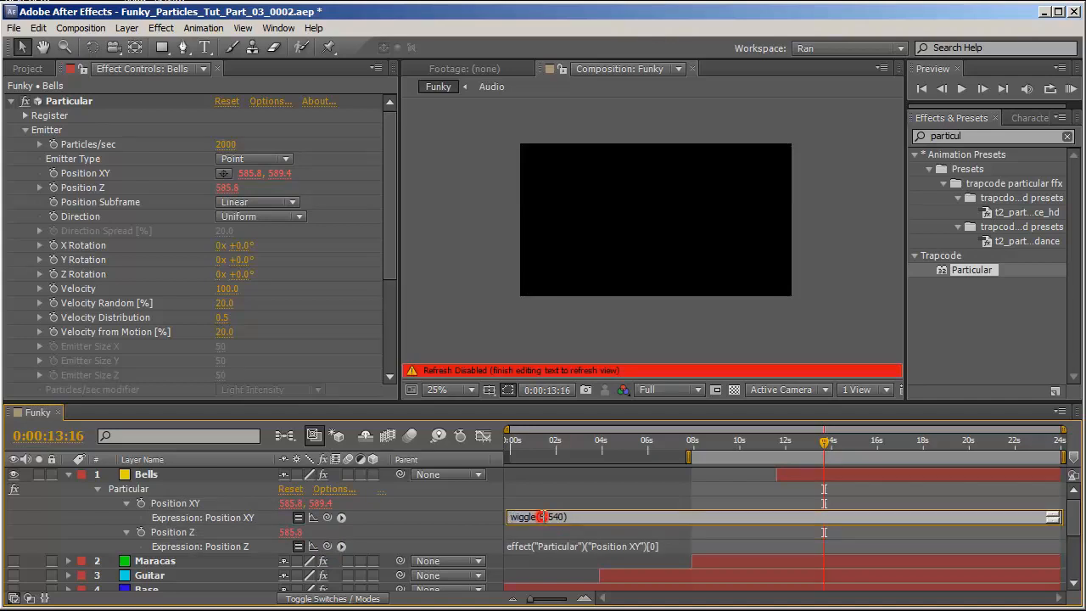
pyautogui.write('3')
pyautogui.click(444, 516)
pyautogui.press('space')
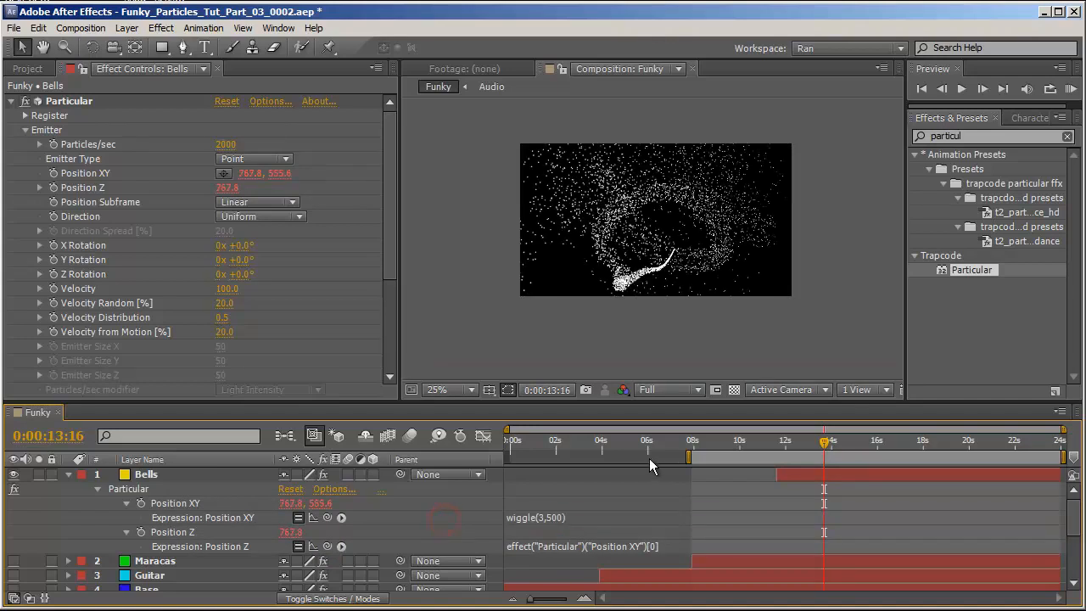
# Add the expression time*50 to the emitter's X Rotation on the Bells layer.
pyautogui.scroll(-1, 231, 236)
pyautogui.click(135, 236)
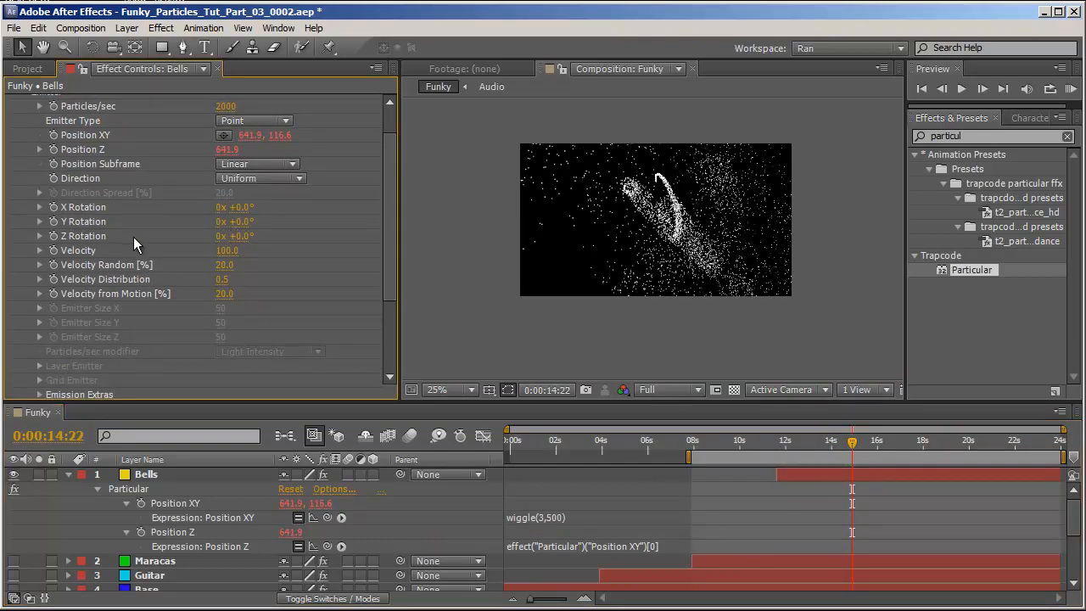
pyautogui.keyDown('alt'); pyautogui.click(52, 208); pyautogui.keyUp('alt')
pyautogui.write('time*50')
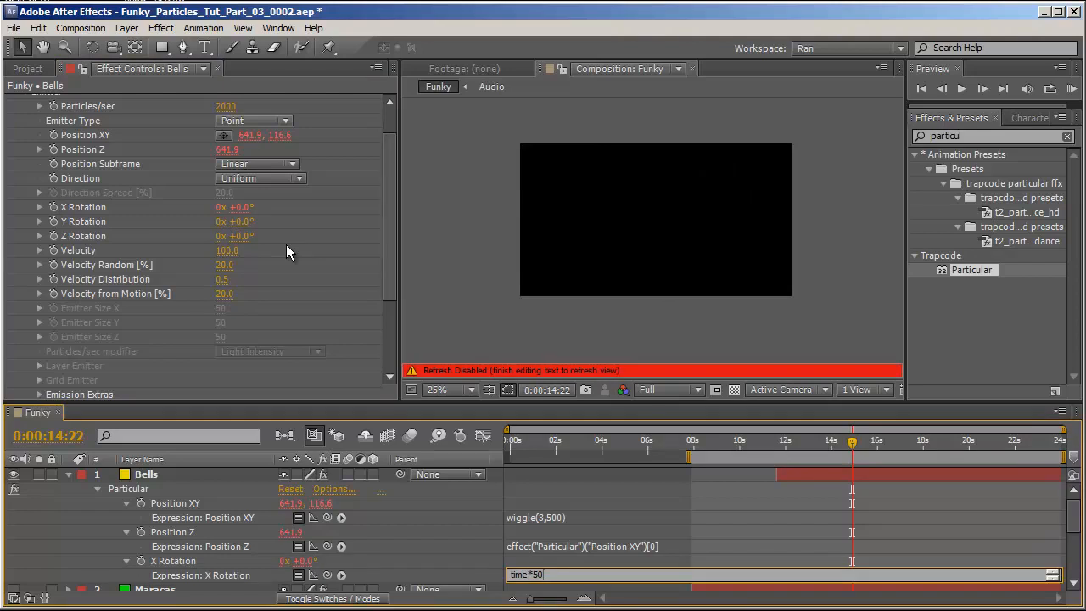
pyautogui.press('KP_Enter')
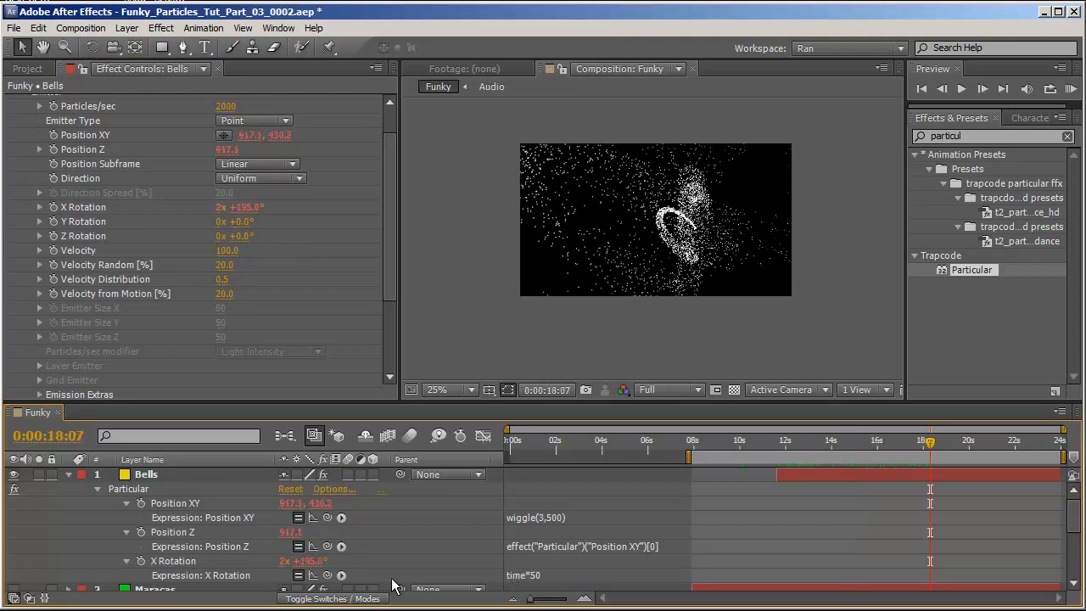
# Add an expression to the emitter's Z Rotation that links it to X Rotation.
pyautogui.keyDown('alt'); pyautogui.click(55, 238); pyautogui.keyUp('alt')
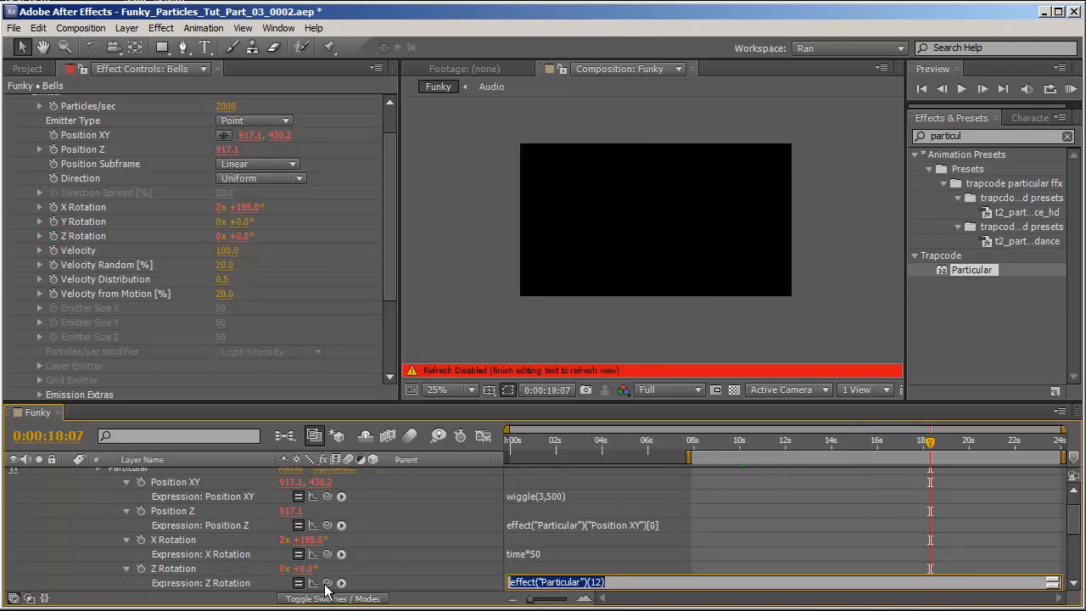
pyautogui.moveTo(327, 582); pyautogui.dragTo(182, 543)
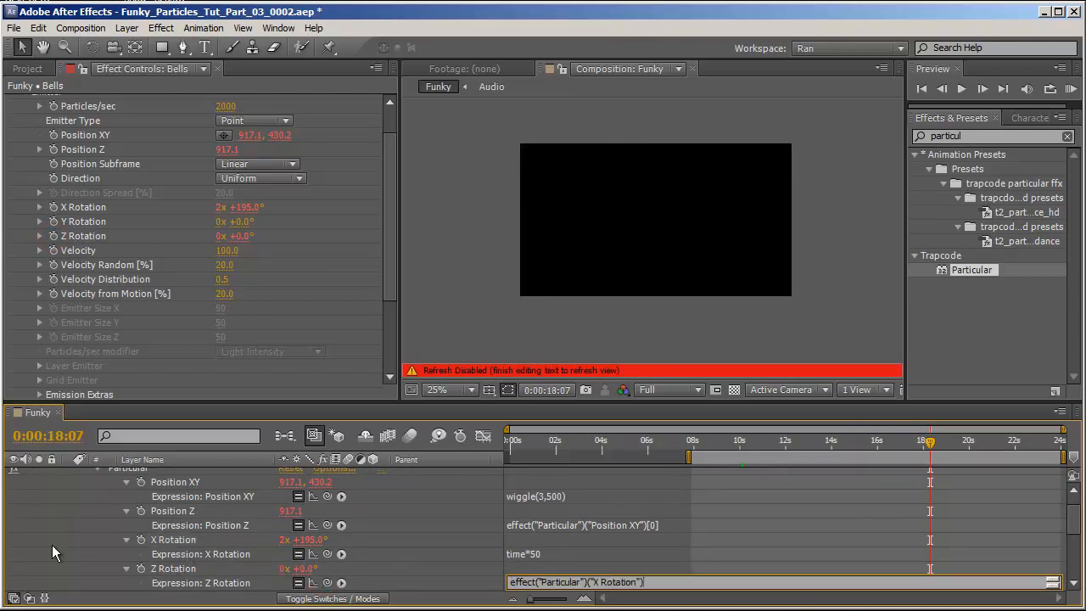
# Raise the emitter's Velocity Random to about 87% on the Bells layer.
pyautogui.moveTo(859, 450); pyautogui.dragTo(886, 451)
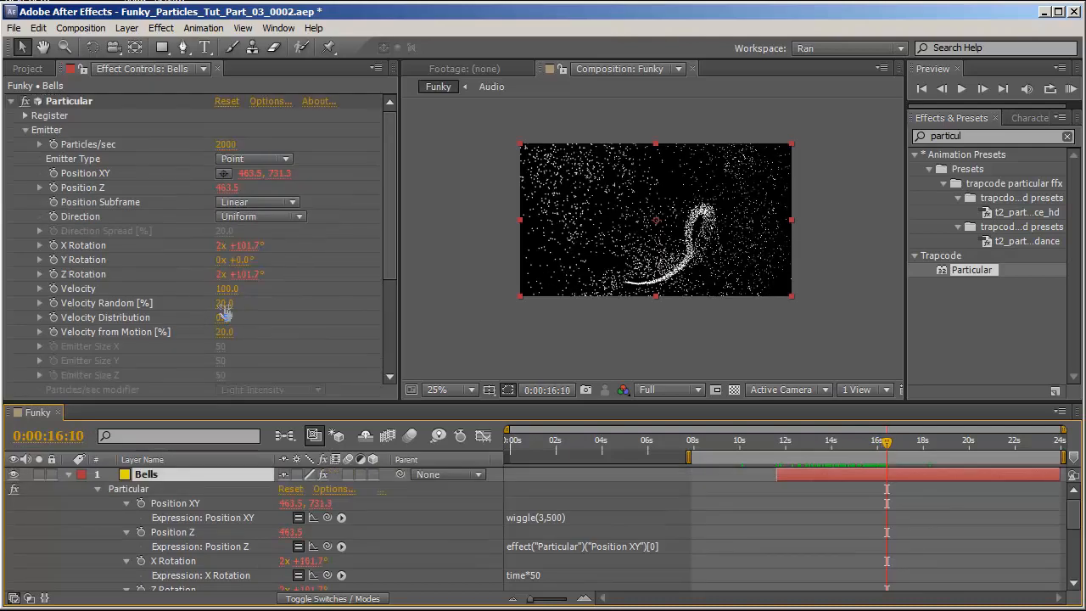
pyautogui.moveTo(223, 313); pyautogui.dragTo(226, 311)
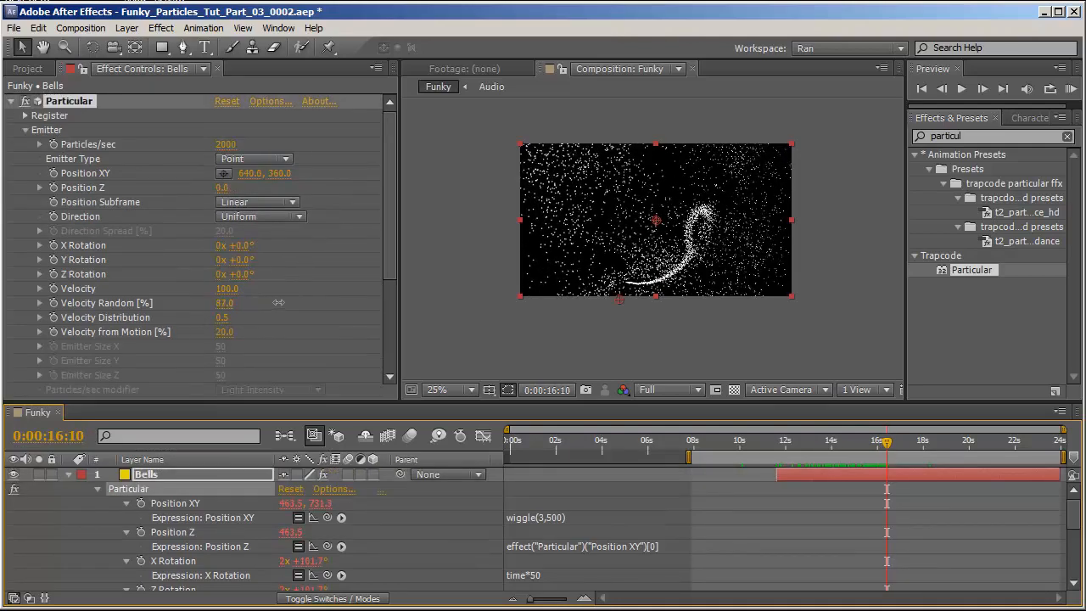
pyautogui.click(25, 130)
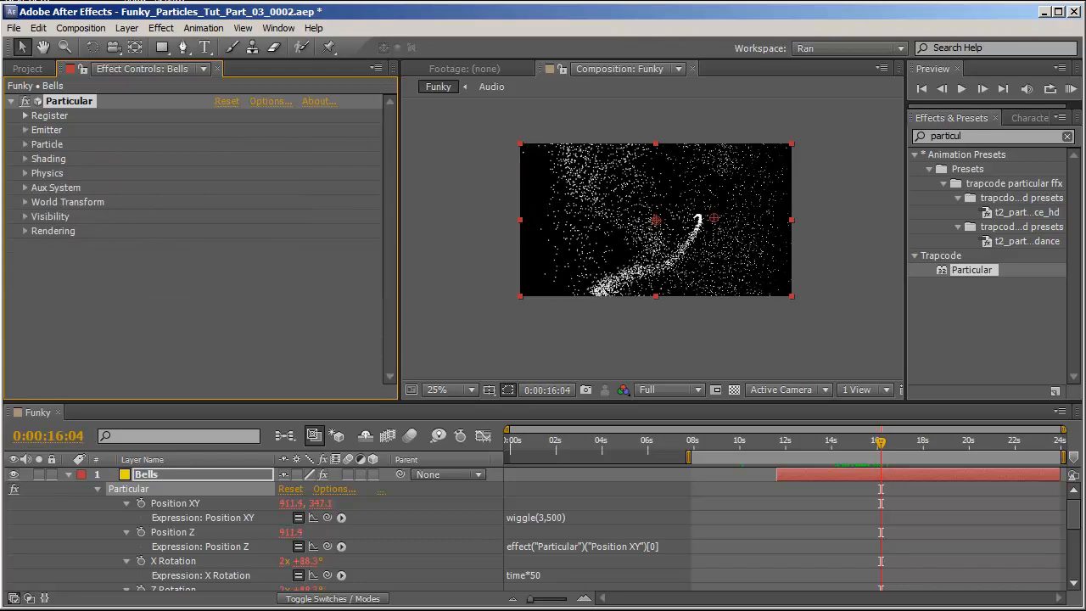
# Set the Bells main particles' Size to 2 and Opacity to 60.
pyautogui.click(26, 144)
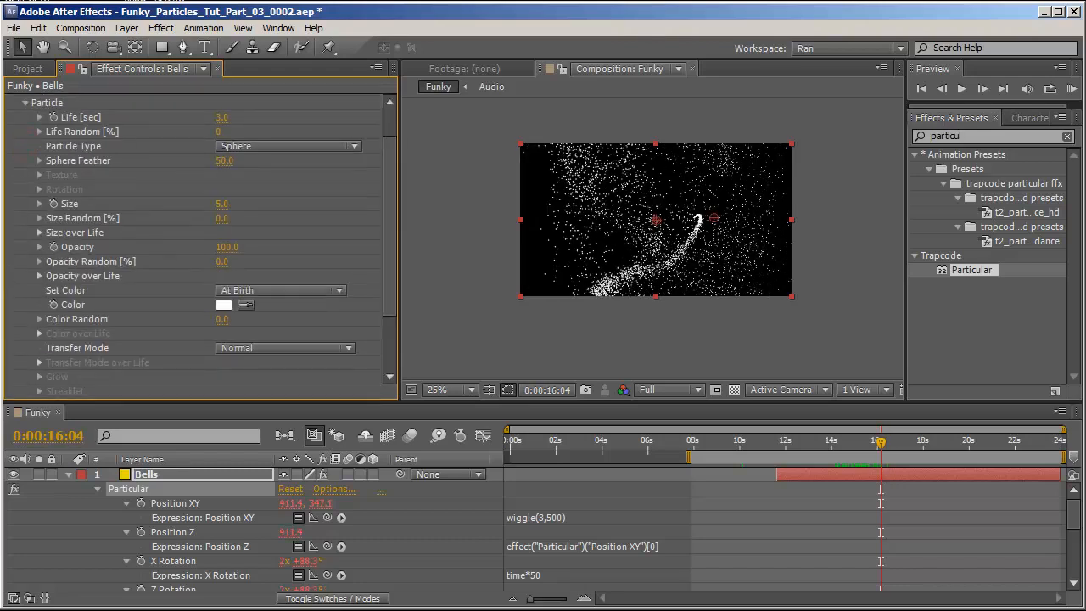
pyautogui.click(221, 204)
pyautogui.write('2')
pyautogui.press('Return')
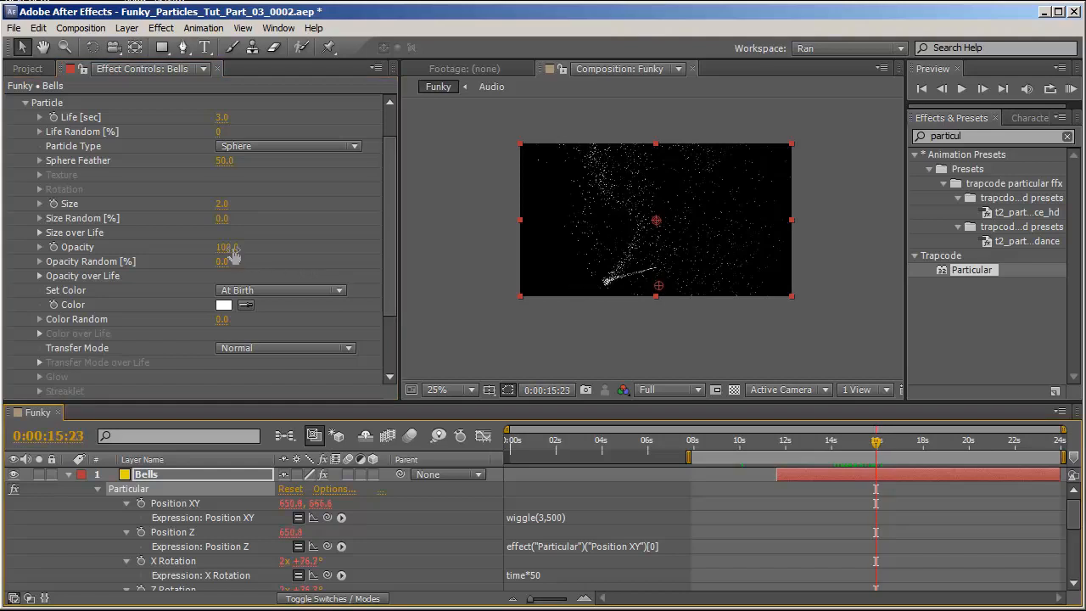
pyautogui.click(234, 253)
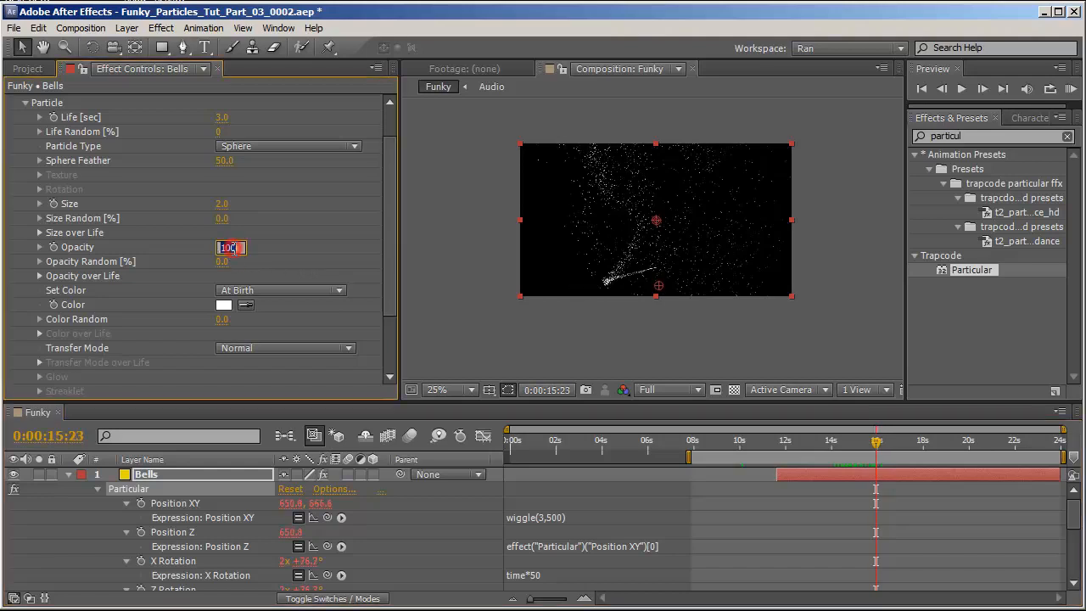
pyautogui.write('60')
pyautogui.press('Return')
pyautogui.scroll(2, 237, 271)
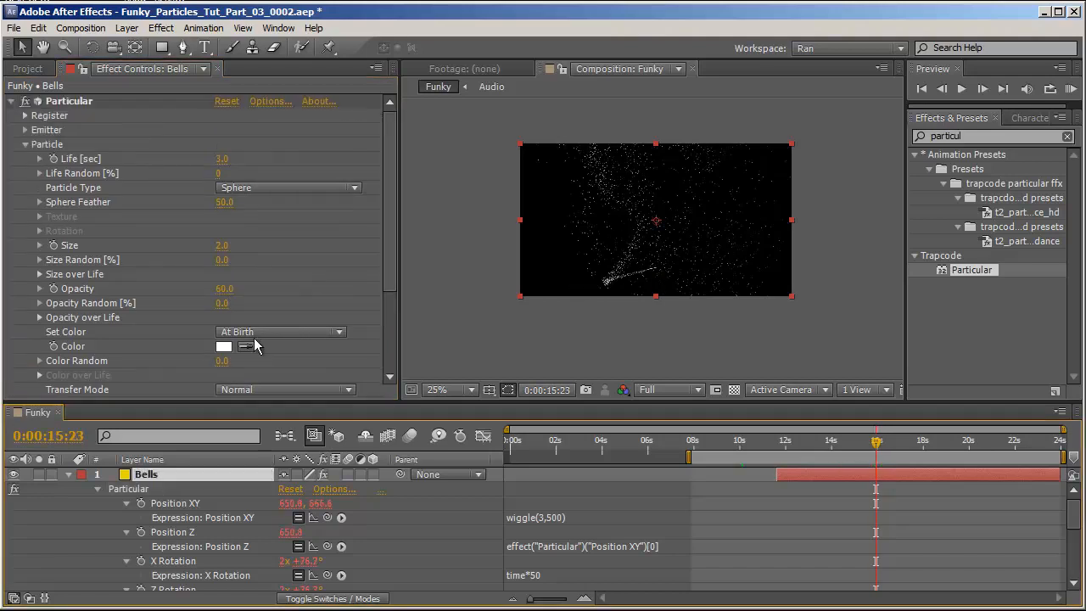
# Set the particle color to Over Life and randomize its gradient until it runs from blue through salmon to yellow.
pyautogui.click(259, 332)
pyautogui.click(326, 363)
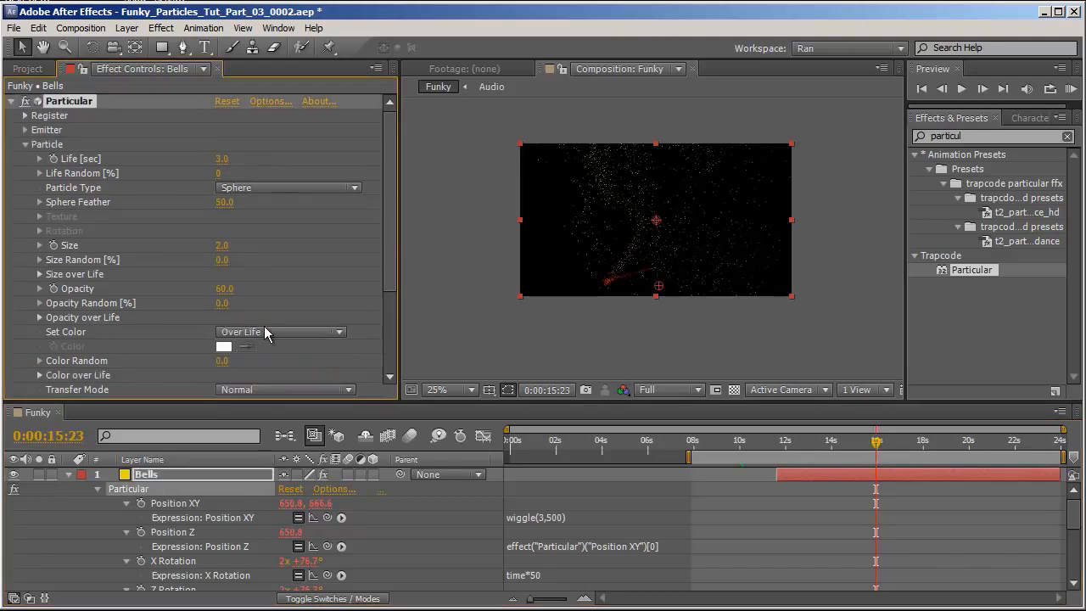
pyautogui.scroll(-2, 289, 301)
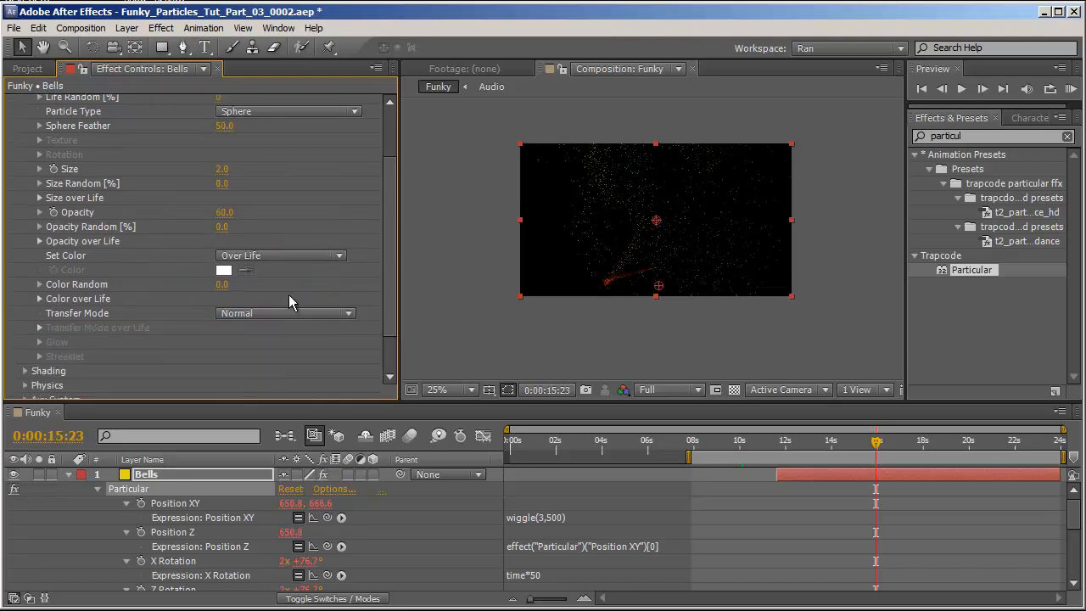
pyautogui.click(39, 300)
pyautogui.click(276, 335)
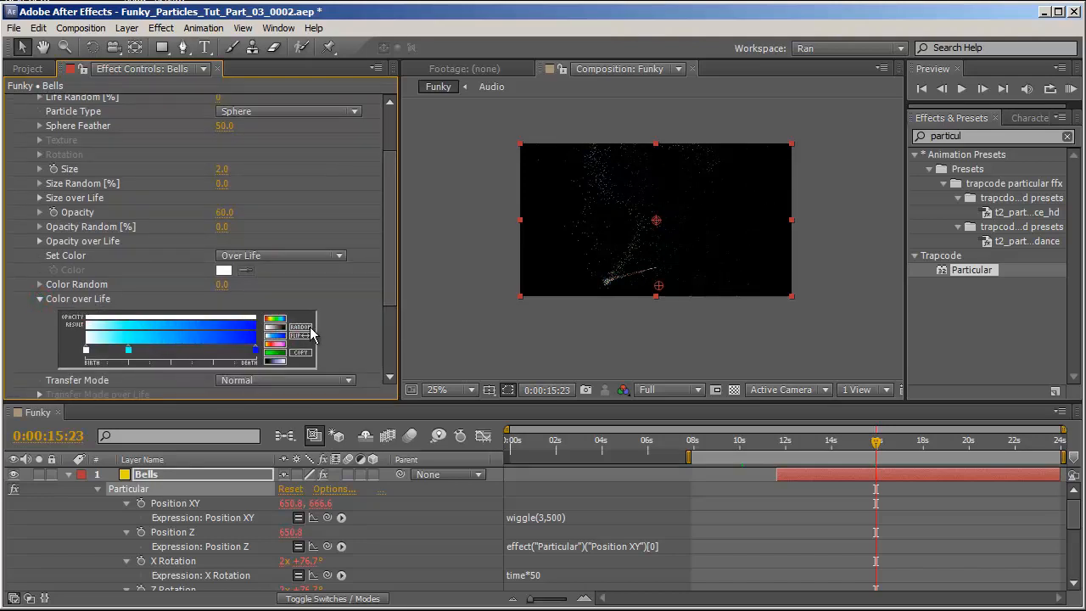
pyautogui.click(302, 328)
pyautogui.press('.')
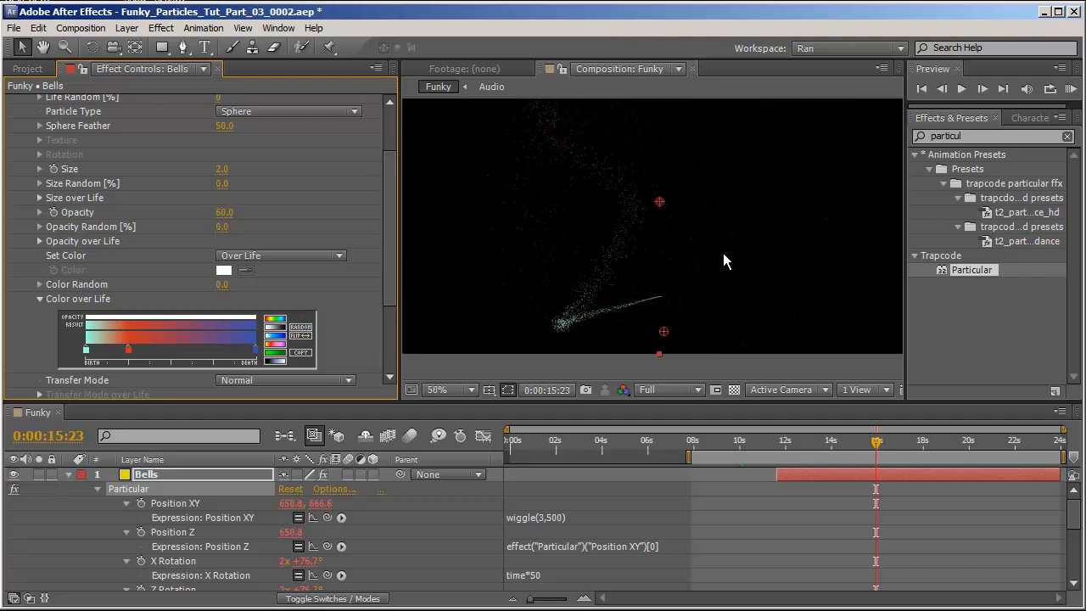
pyautogui.click(301, 327)
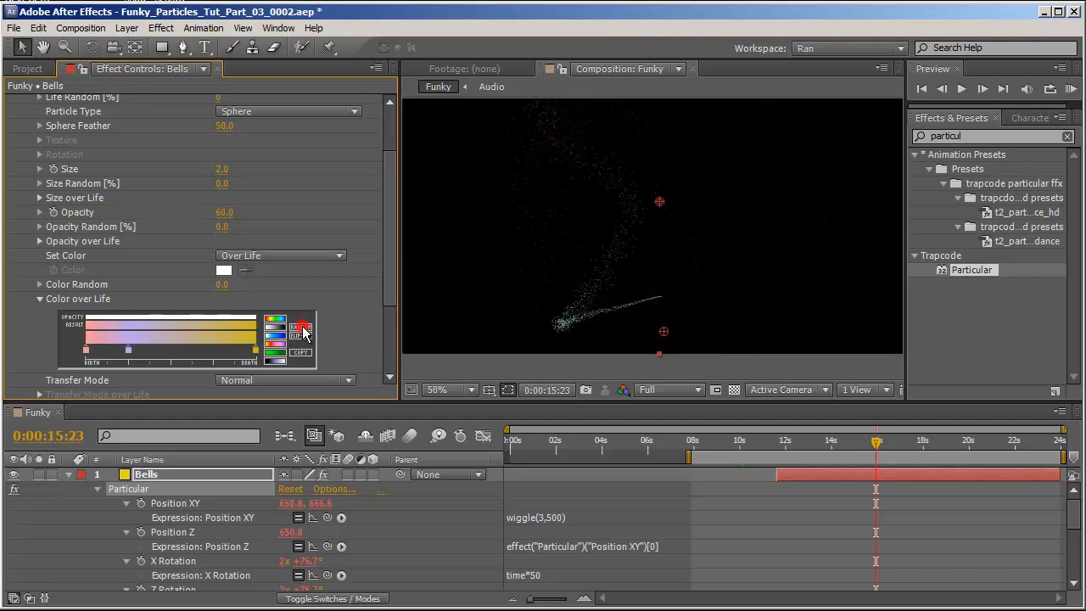
pyautogui.click(302, 329)
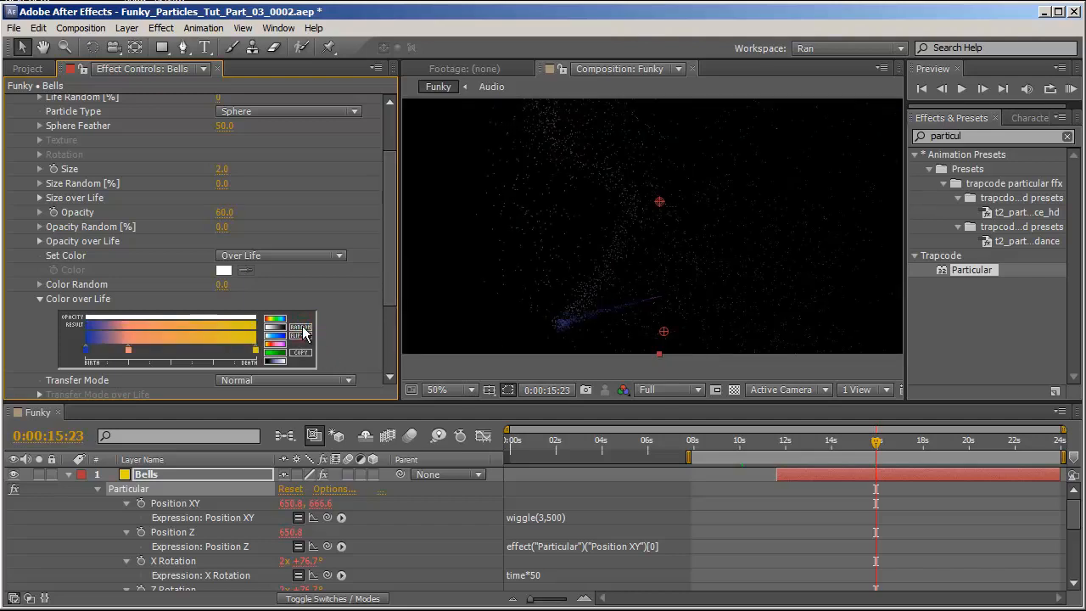
pyautogui.click(40, 299)
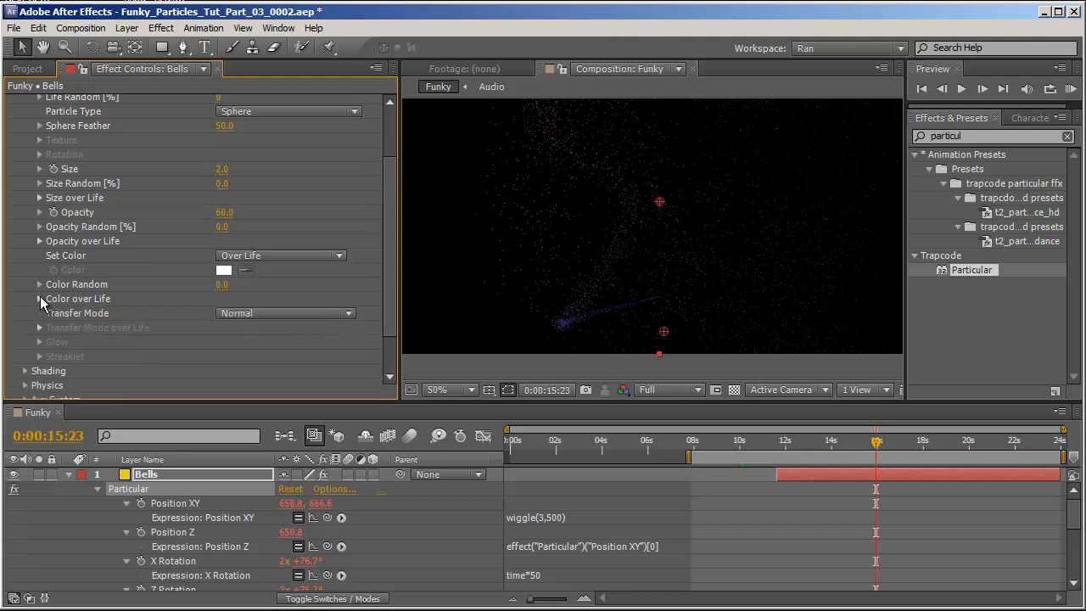
# Change the Transfer Mode of the Bells main particles and close the Particle settings.
pyautogui.click(274, 317)
pyautogui.click(244, 344)
pyautogui.scroll(3, 48, 272)
pyautogui.click(23, 145)
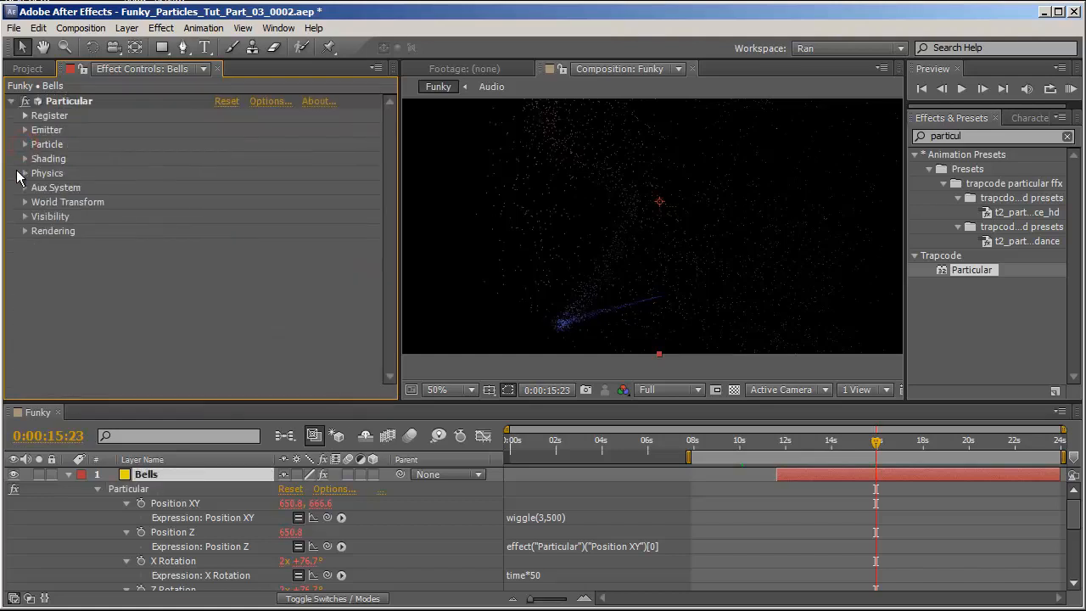
# Set the Physics Gravity of the Bells particles to 40.
pyautogui.click(25, 173)
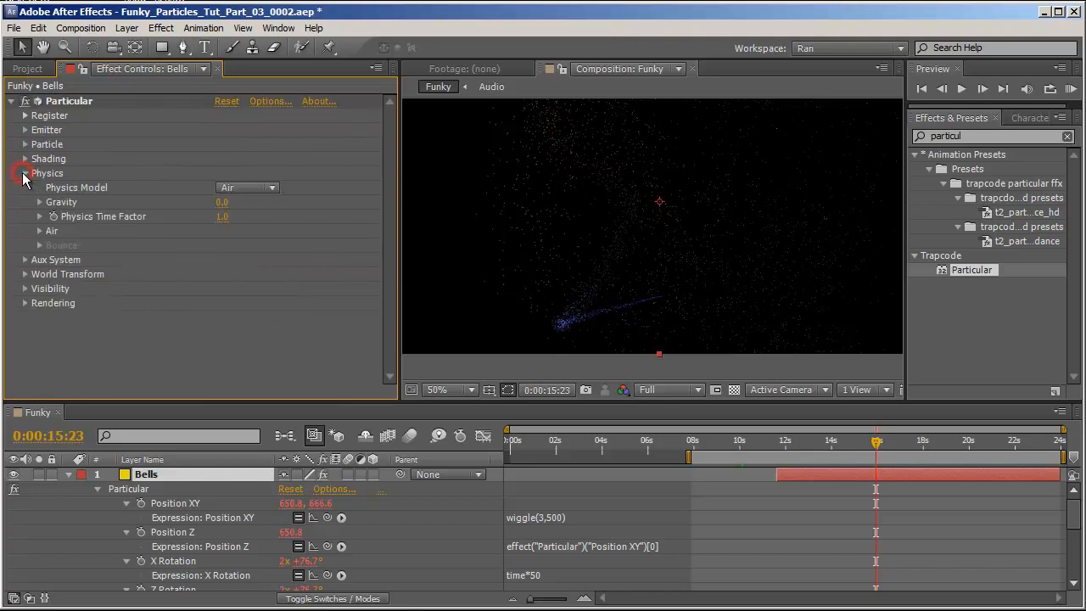
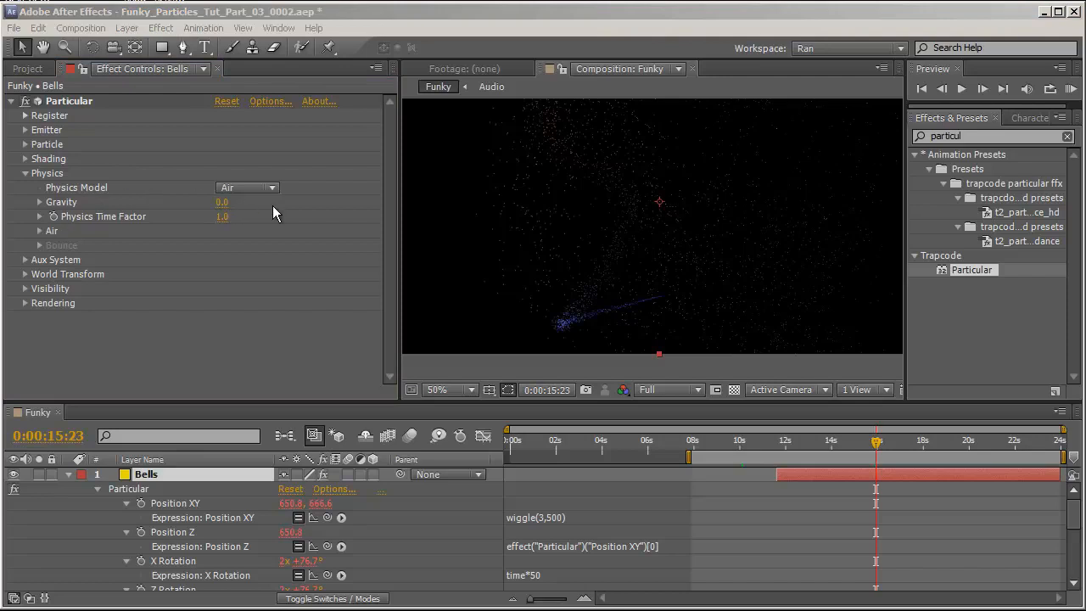
pyautogui.click(221, 202)
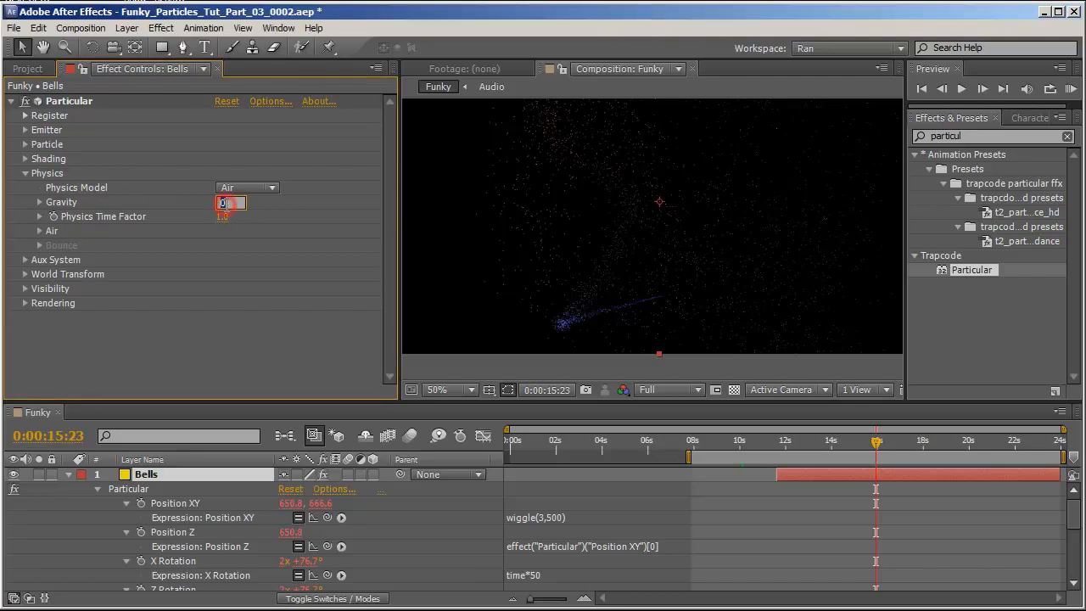
pyautogui.write('40')
pyautogui.press('Return')
# Link the Turbulence Field's Affect Position by expression to the Sound Keys Output 1 of the Bells 2 layer.
pyautogui.click(39, 231)
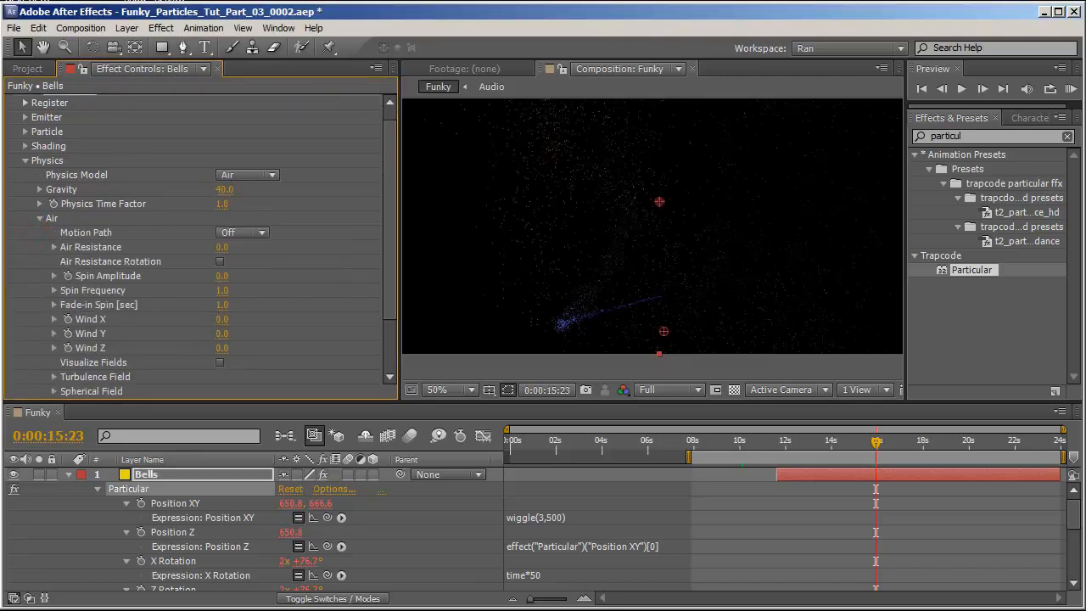
pyautogui.scroll(-2, 63, 308)
pyautogui.click(53, 308)
pyautogui.scroll(-3, 54, 310)
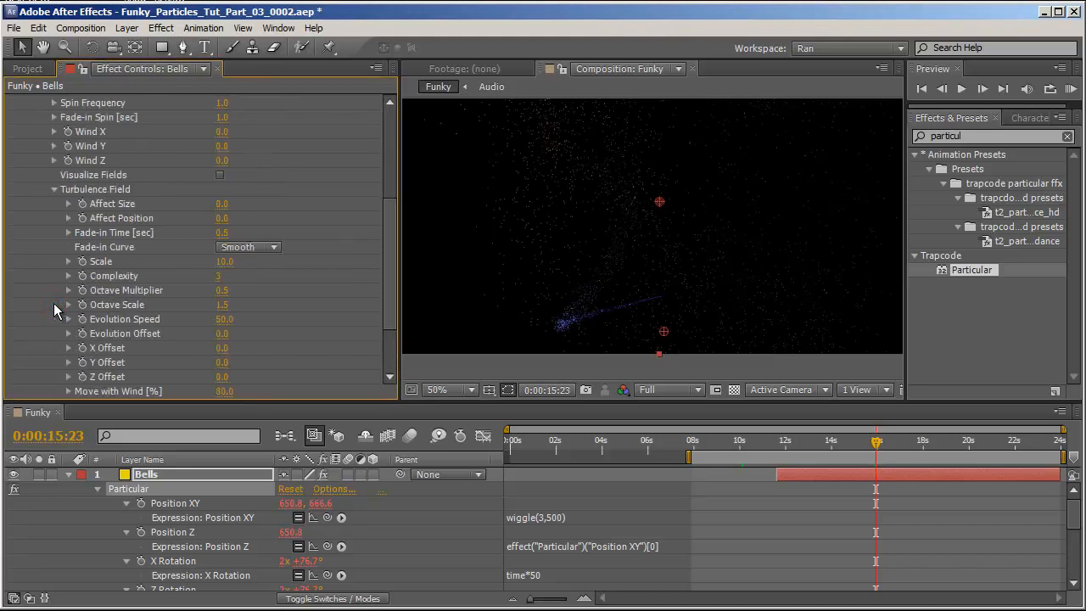
pyautogui.scroll(3, 128, 323)
pyautogui.keyDown('alt'); pyautogui.click(83, 342); pyautogui.keyUp('alt')
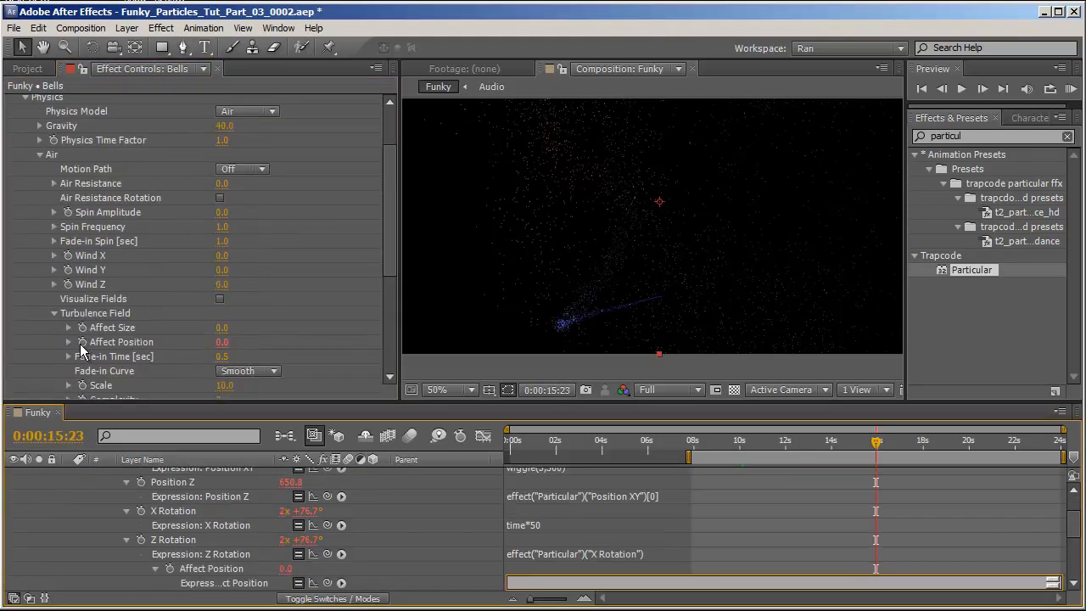
pyautogui.moveTo(327, 583); pyautogui.dragTo(206, 515)
pyautogui.click(100, 578)
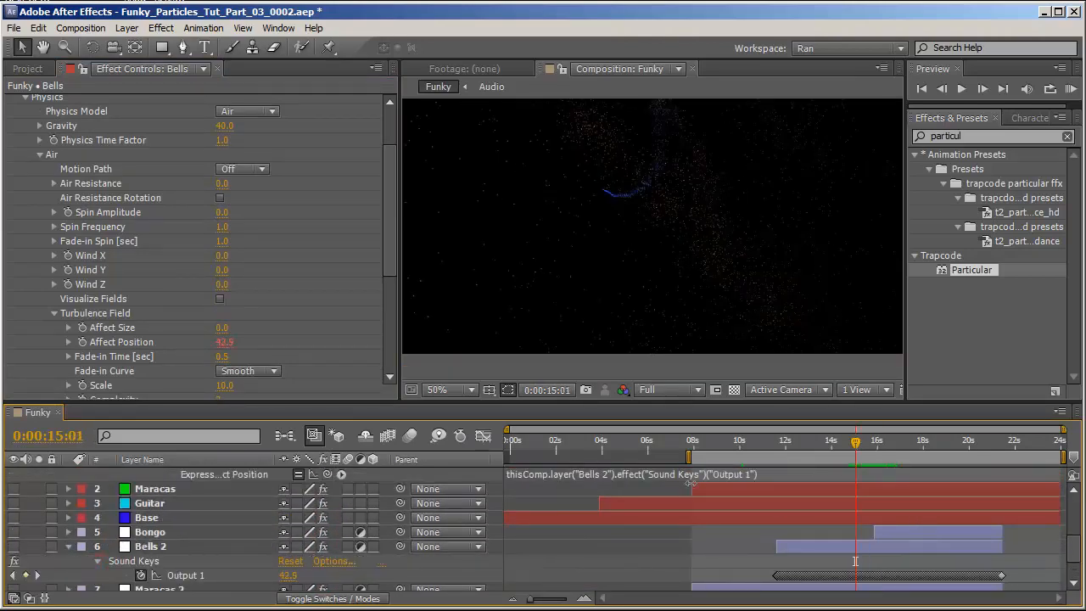
# Append /5 to the Affect Position expression and scrub the timeline to check the motion.
pyautogui.scroll(2, 682, 467)
pyautogui.scroll(2, 682, 467)
pyautogui.click(774, 559)
pyautogui.click(777, 557)
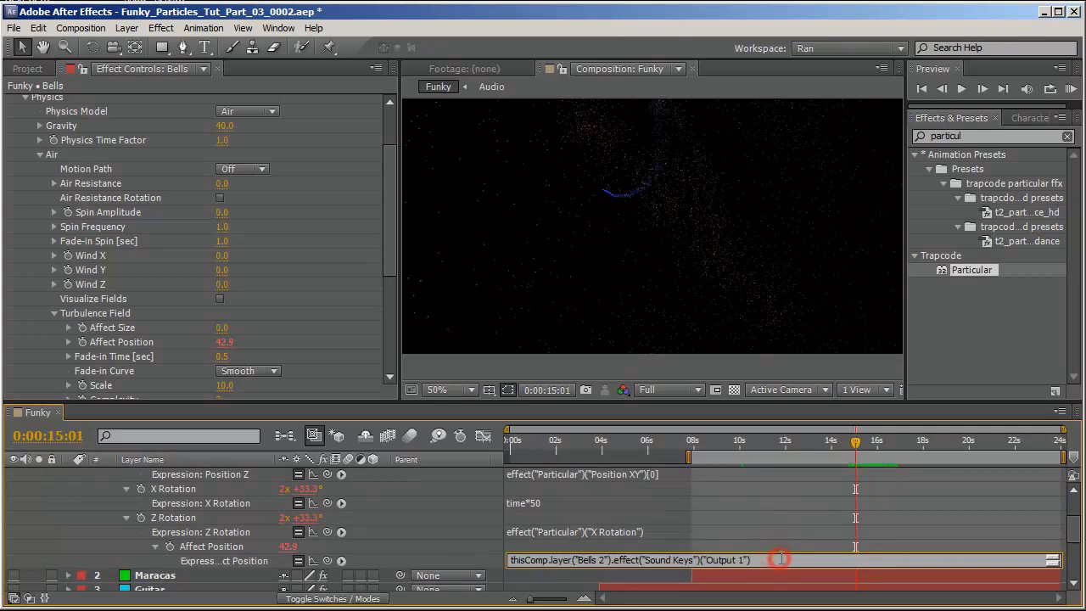
pyautogui.write('/5')
pyautogui.click(399, 516)
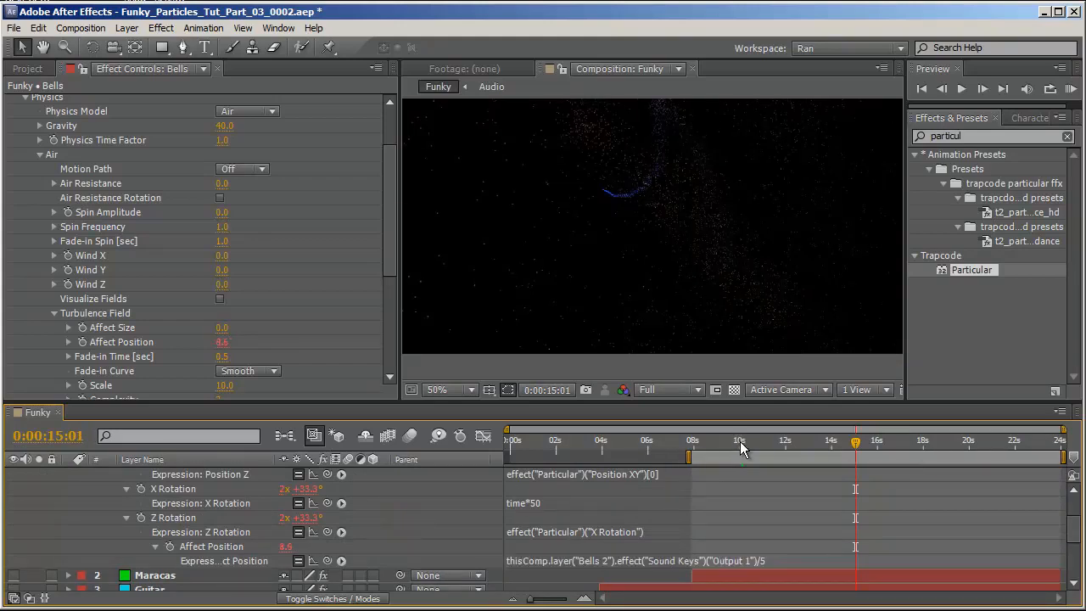
pyautogui.click(751, 442)
pyautogui.moveTo(755, 443); pyautogui.dragTo(846, 443)
# Set the Aux System's Emit option to Continously for the Bells particles.
pyautogui.scroll(3, 273, 289)
pyautogui.click(26, 173)
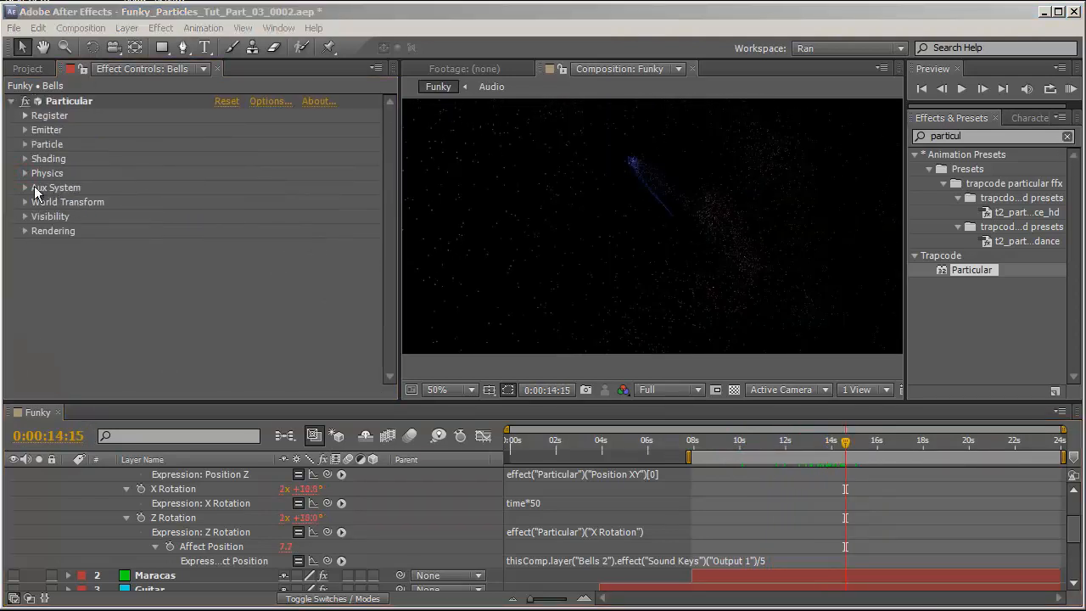
pyautogui.click(26, 188)
pyautogui.click(314, 132)
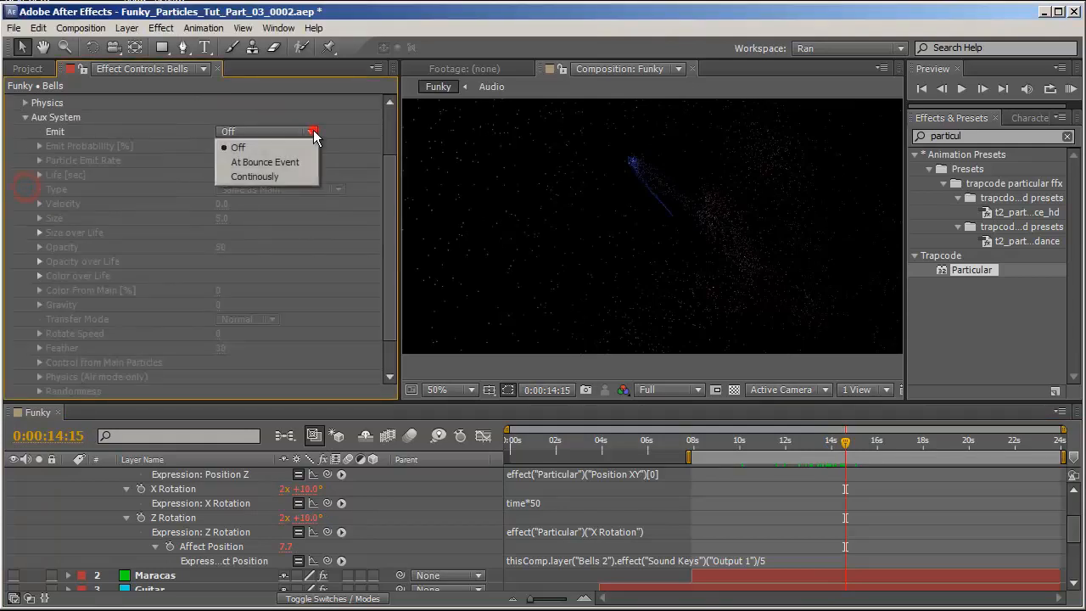
pyautogui.click(284, 174)
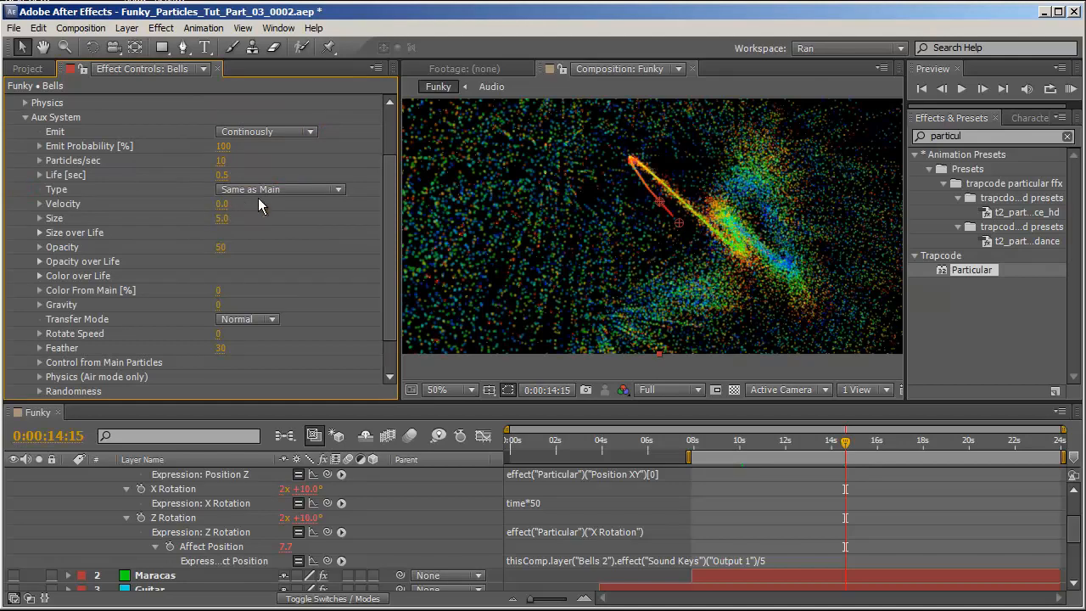
# Set the Aux System's Particles/sec to 55 and its Size to 2.
pyautogui.click(222, 161)
pyautogui.write('55')
pyautogui.press('Return')
pyautogui.click(222, 219)
pyautogui.write('2')
pyautogui.press('Return')
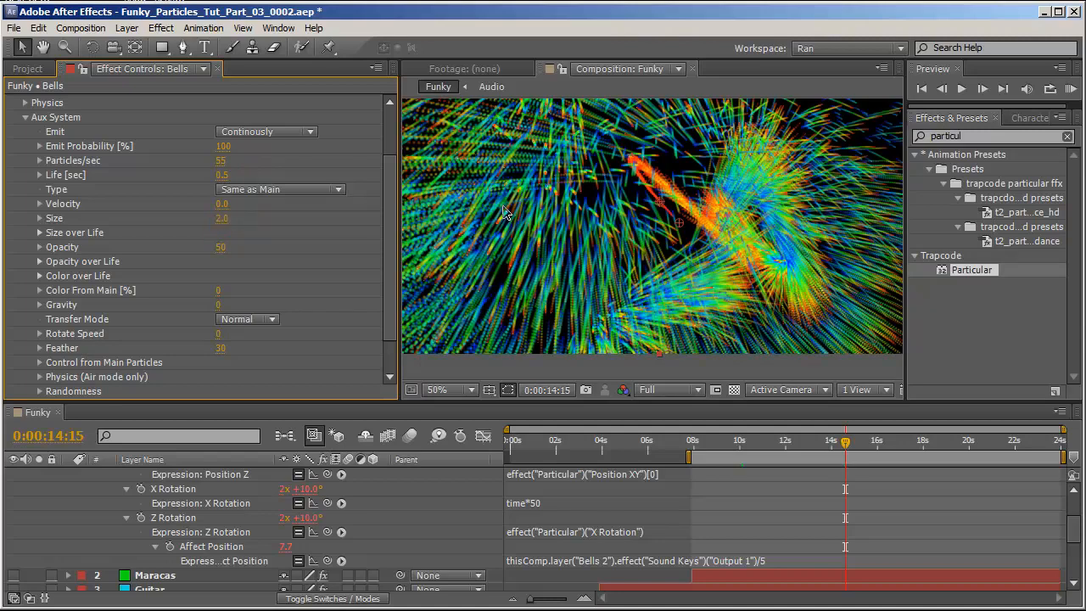
# Set the Aux System's Opacity to 5.
pyautogui.click(222, 247)
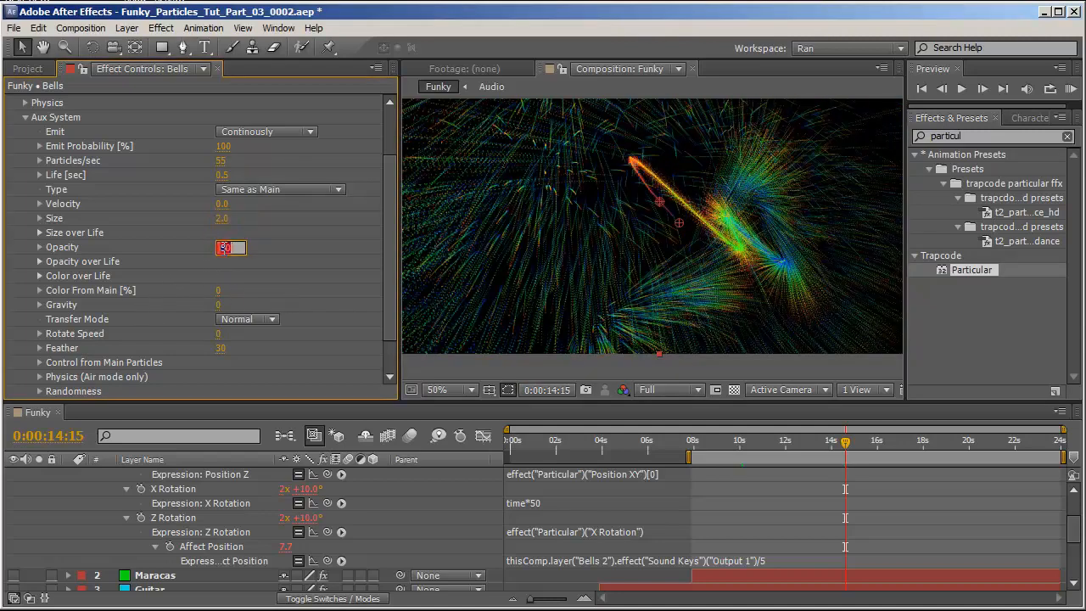
pyautogui.write('5')
pyautogui.press('Return')
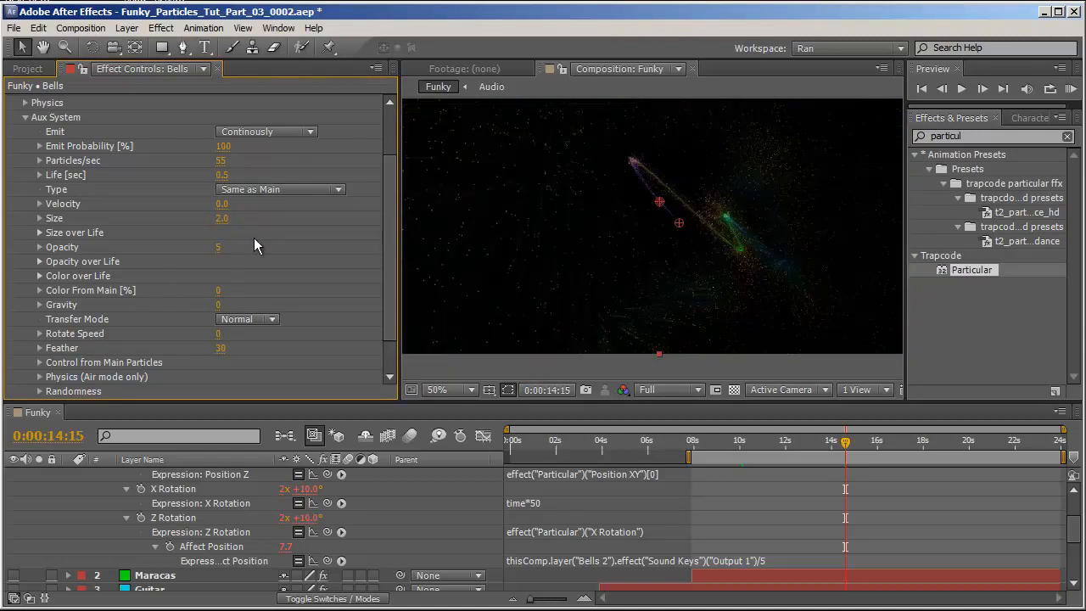
# Raise the Aux System's Opacity to 7 for the Bells particles and inspect the particle trails up close.
pyautogui.press('.')
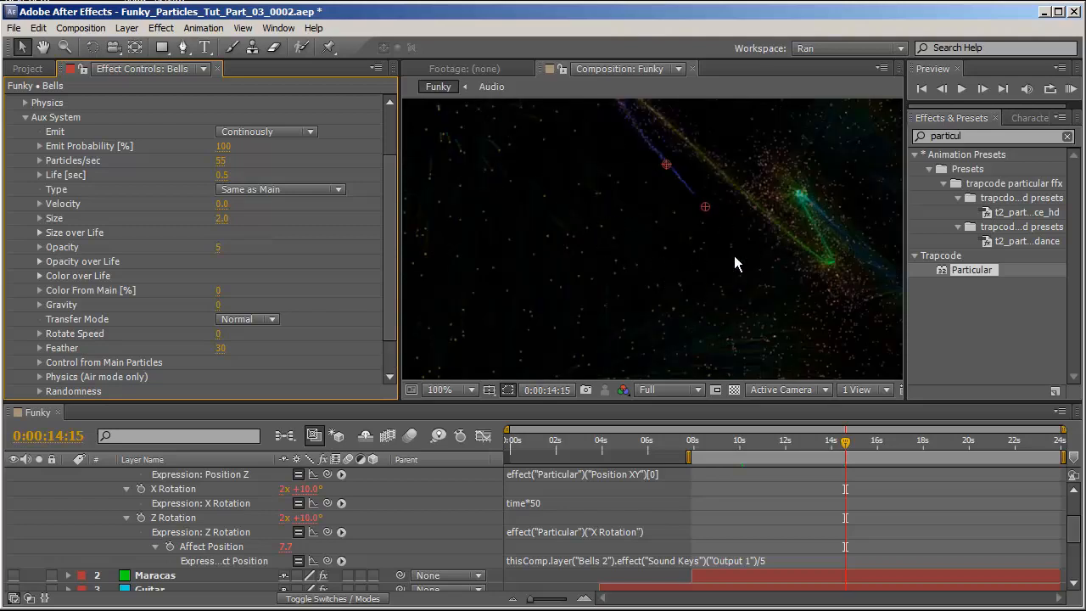
pyautogui.press(',')
pyautogui.scroll(4, 627, 238)
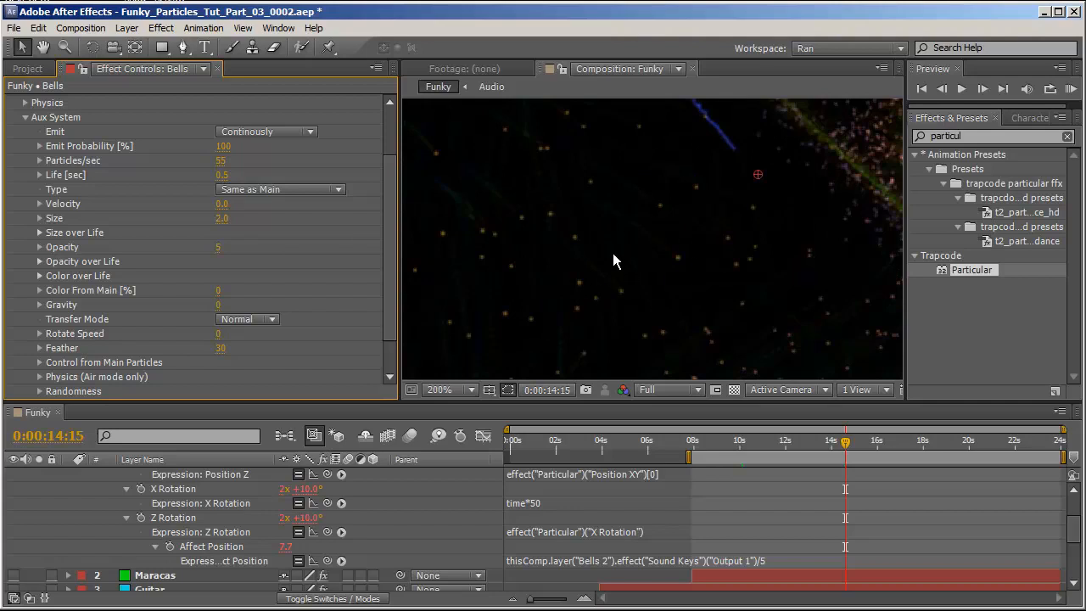
pyautogui.scroll(-2, 652, 238)
pyautogui.scroll(-2, 653, 275)
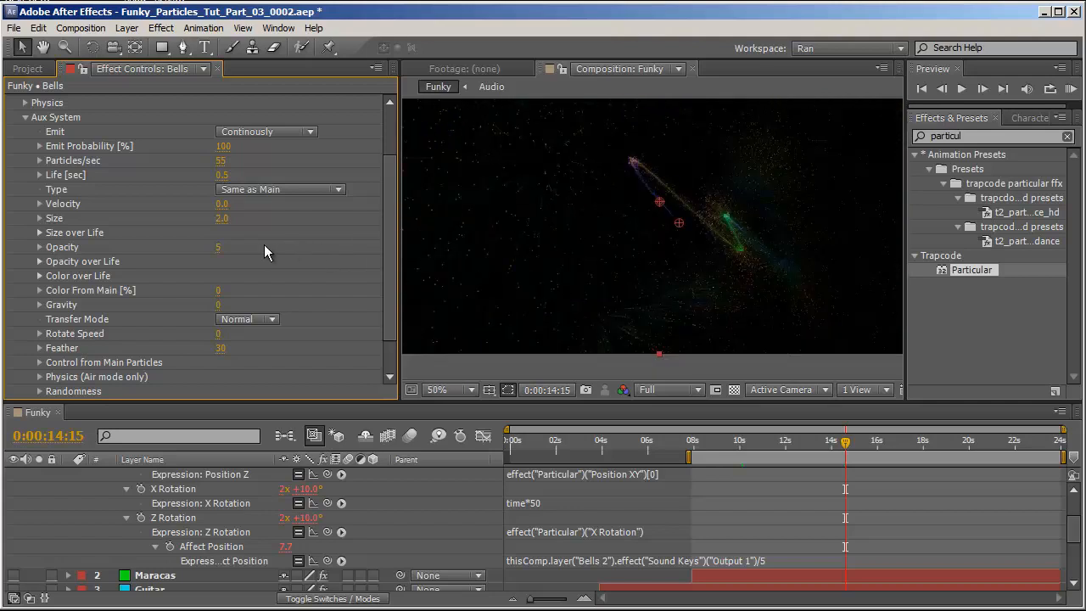
pyautogui.moveTo(218, 247); pyautogui.dragTo(223, 247)
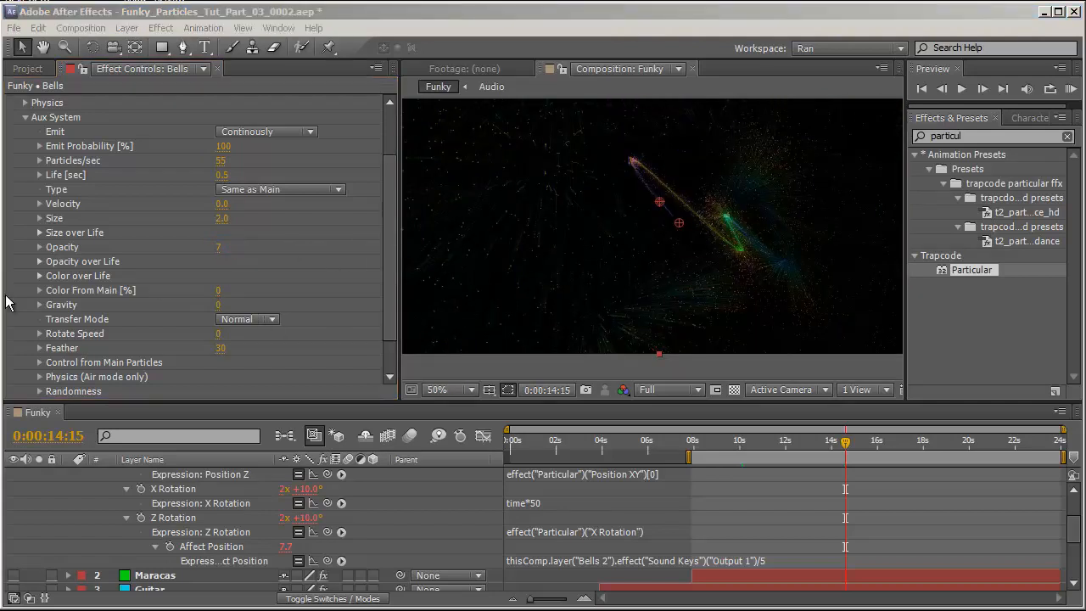
pyautogui.scroll(2, 656, 238)
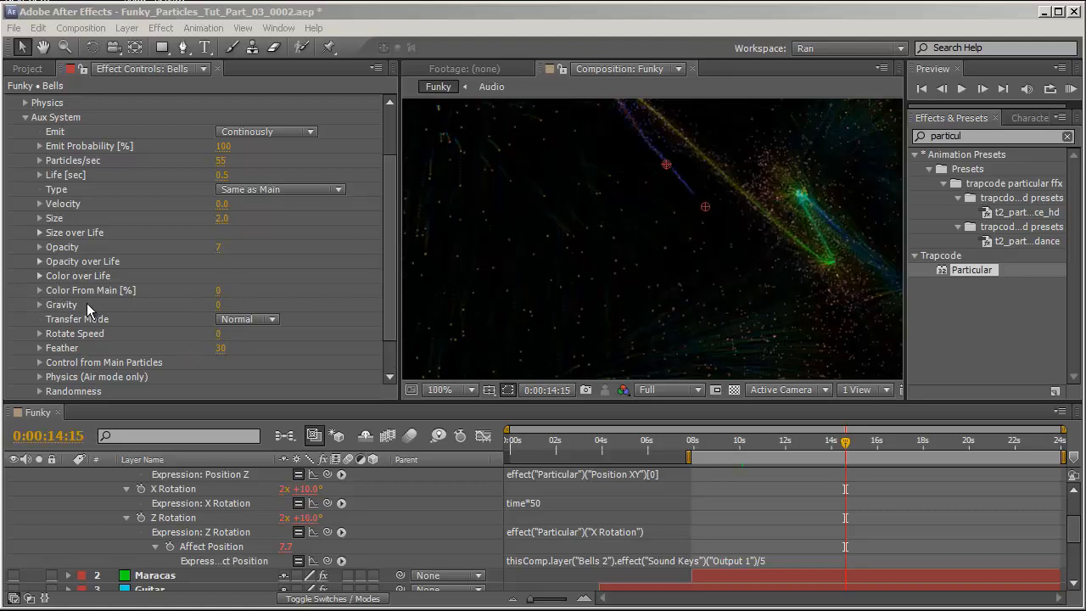
# Set the Aux System's Color From Main to 100% and its Gravity to 200.
pyautogui.moveTo(219, 301); pyautogui.dragTo(433, 303)
pyautogui.press(',')
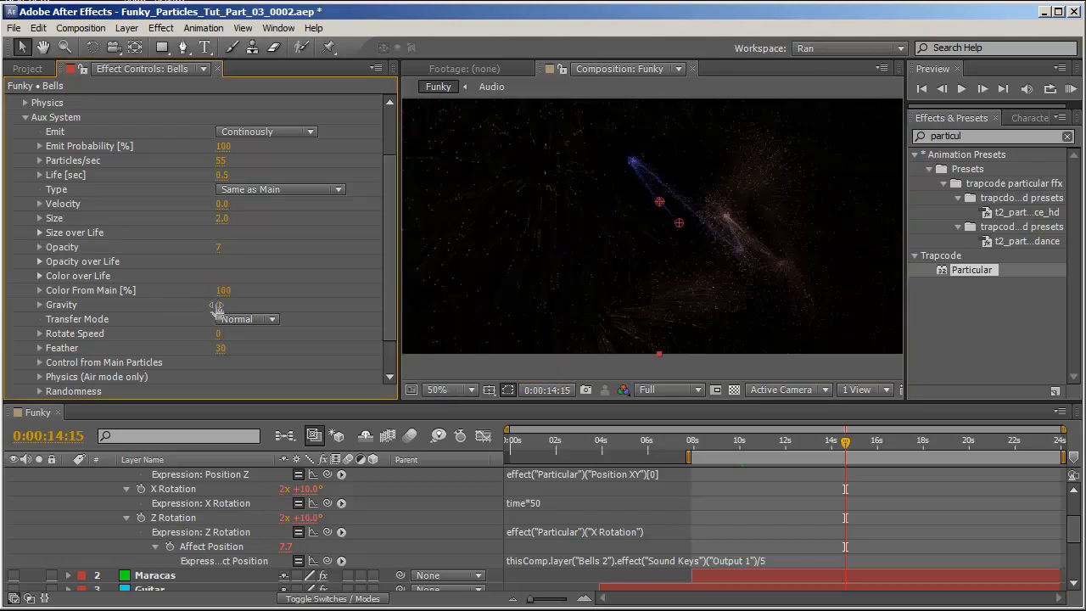
pyautogui.click(217, 307)
pyautogui.moveTo(214, 303); pyautogui.dragTo(339, 314)
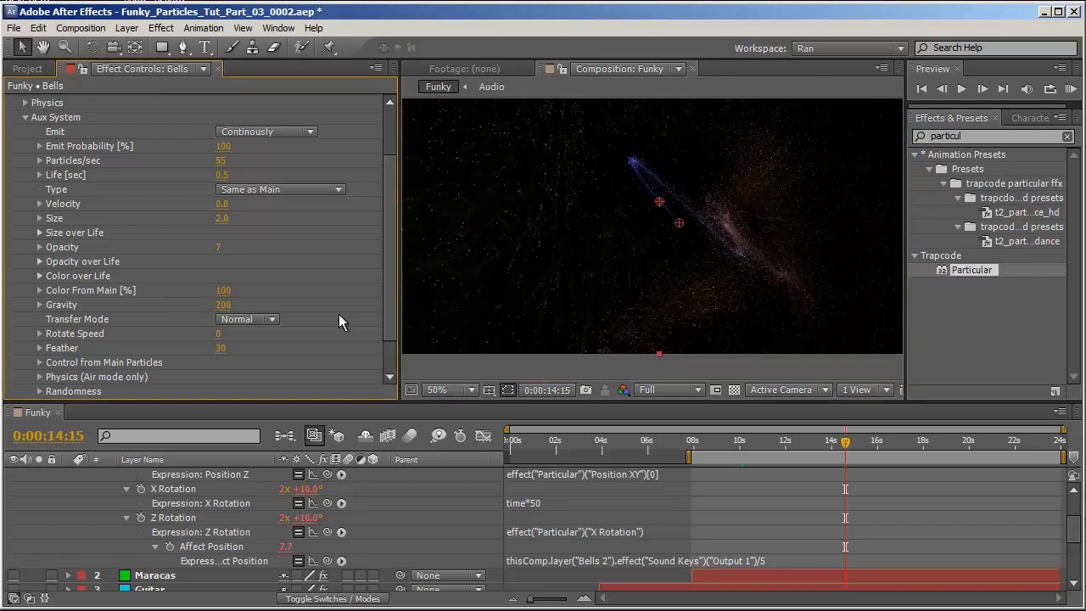
pyautogui.press('.')
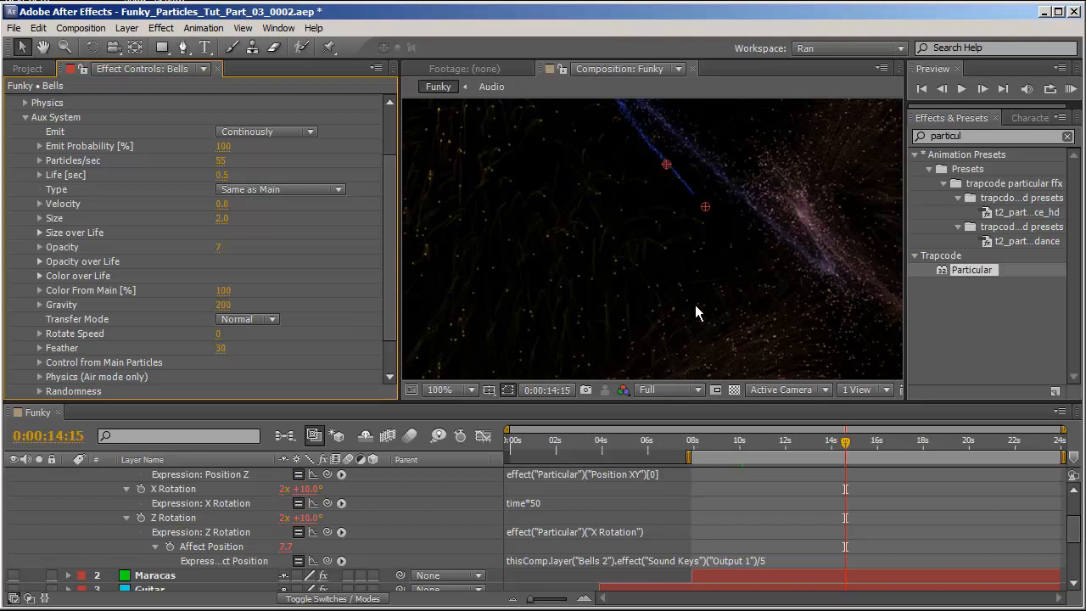
pyautogui.press(',')
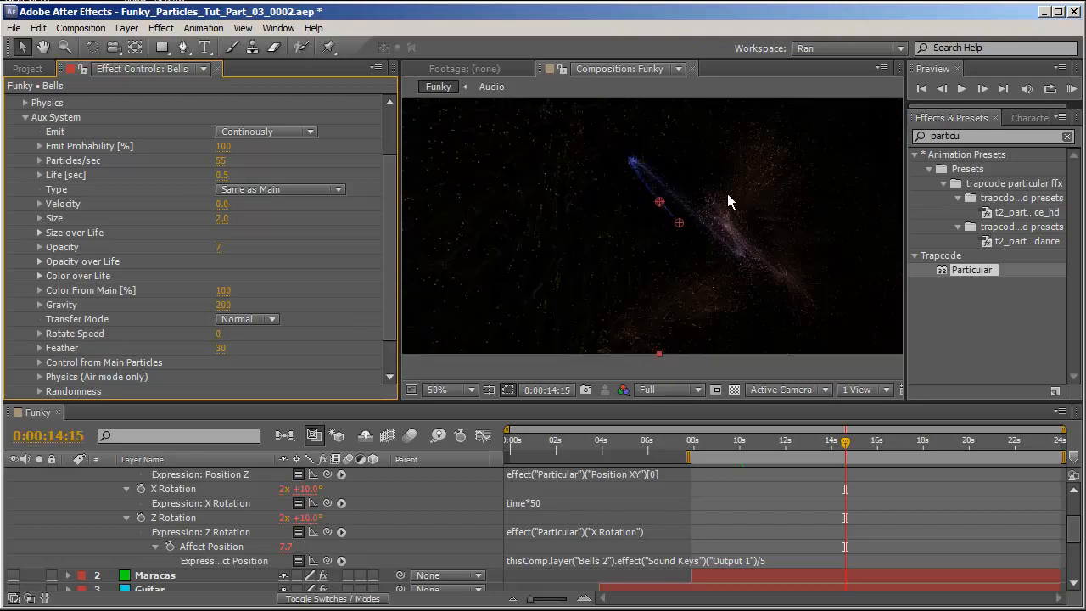
# Set the Aux System's Transfer Mode to Add and the Inherit Velocity of its main-particle control to 30.
pyautogui.click(264, 318)
pyautogui.click(241, 349)
pyautogui.scroll(-2, 51, 339)
pyautogui.click(41, 323)
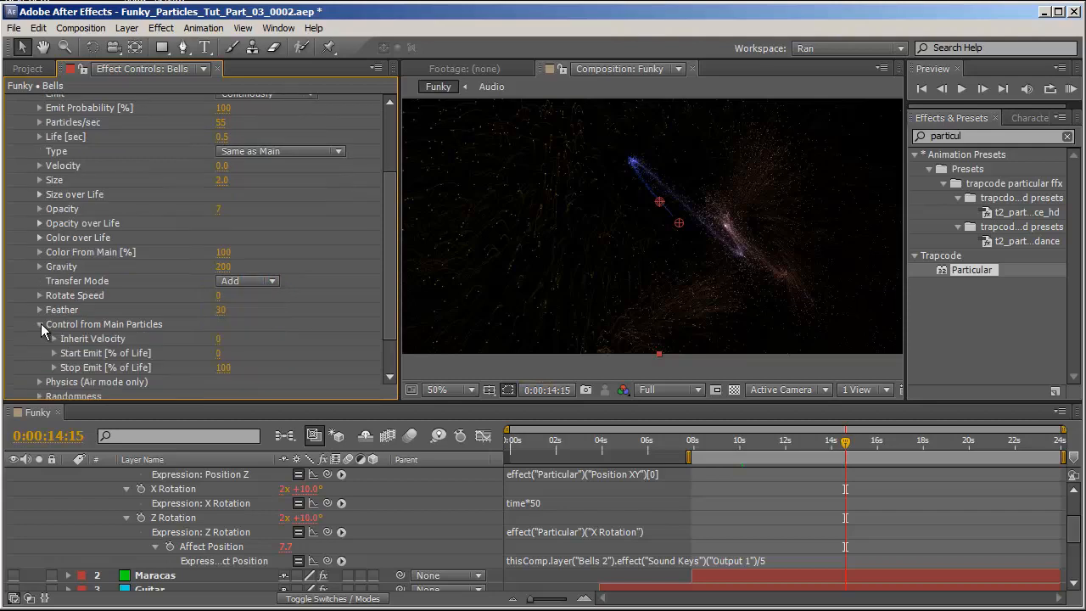
pyautogui.click(218, 341)
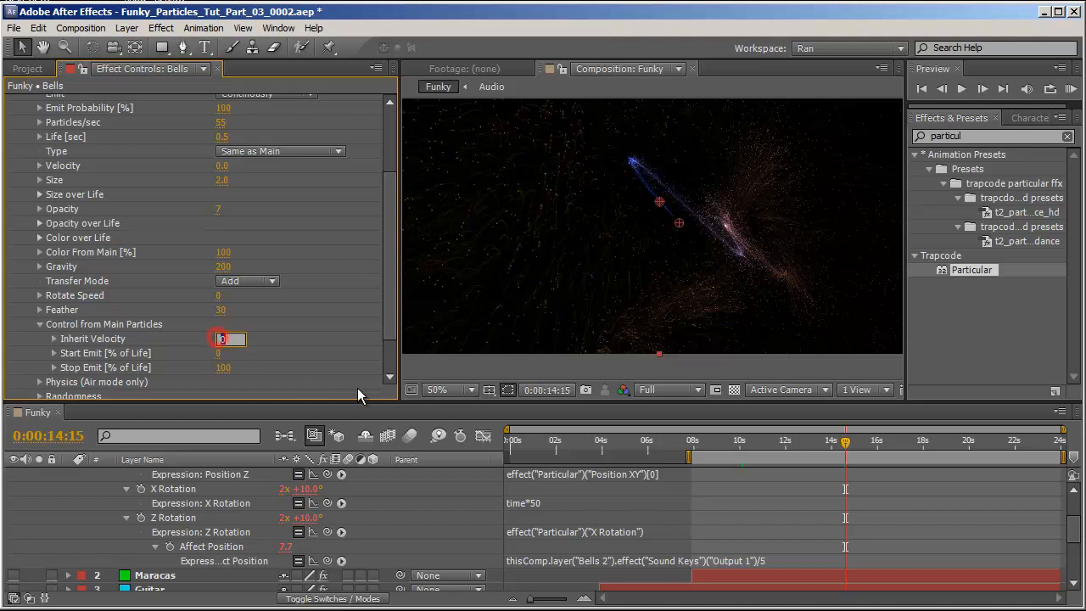
pyautogui.write('30')
pyautogui.press('Return')
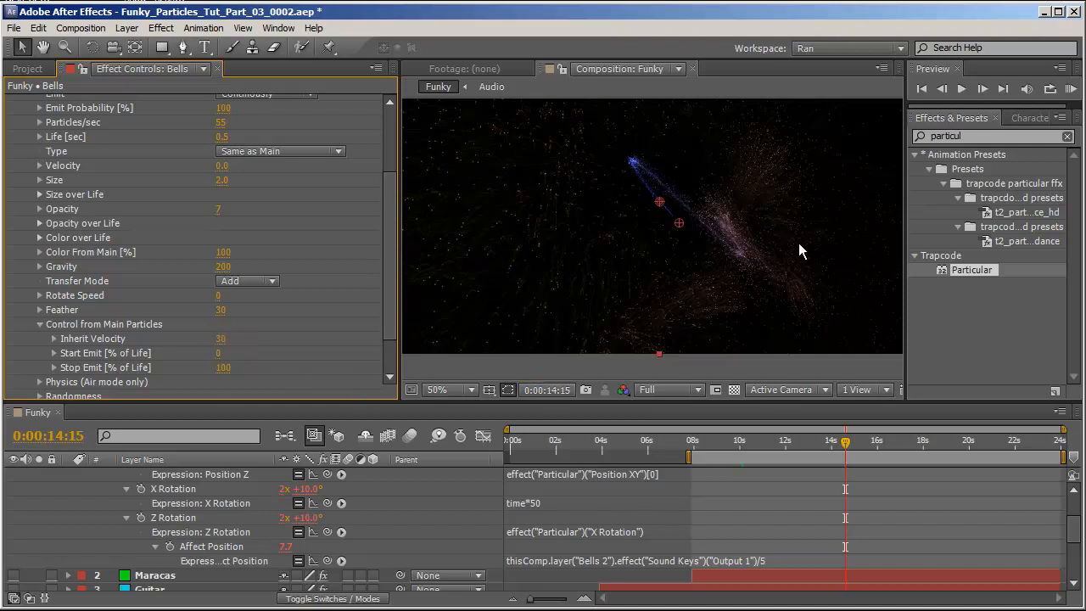
pyautogui.scroll(2, 798, 245)
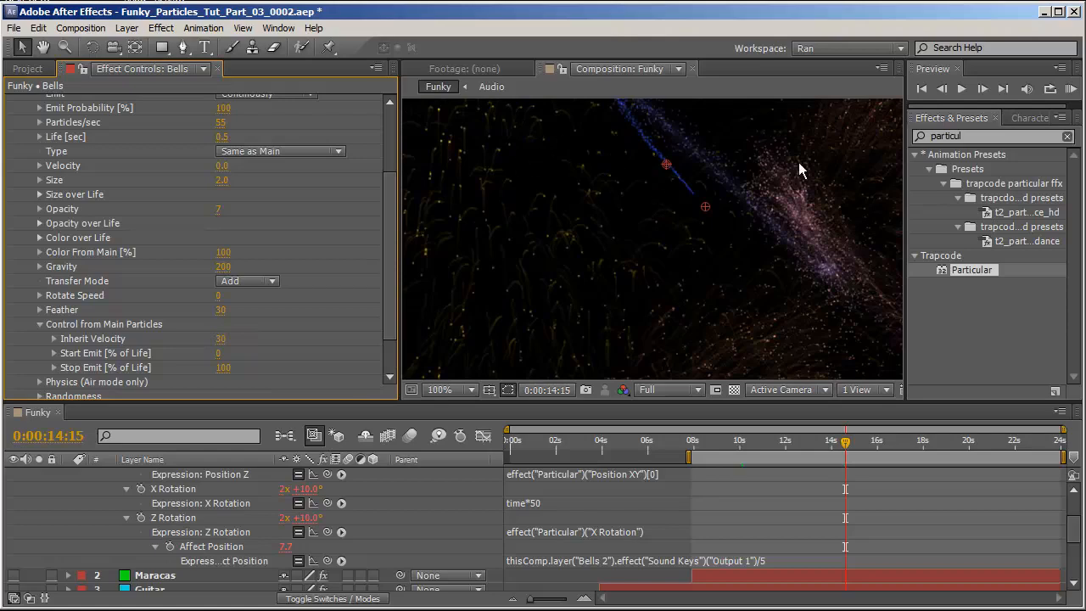
pyautogui.scroll(-2, 821, 317)
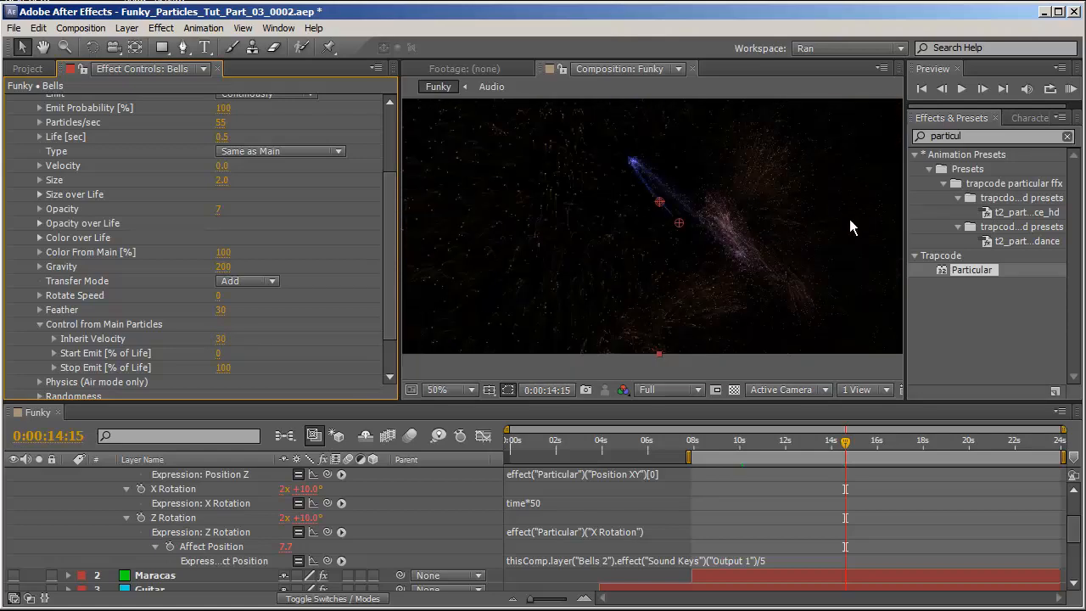
pyautogui.click(40, 323)
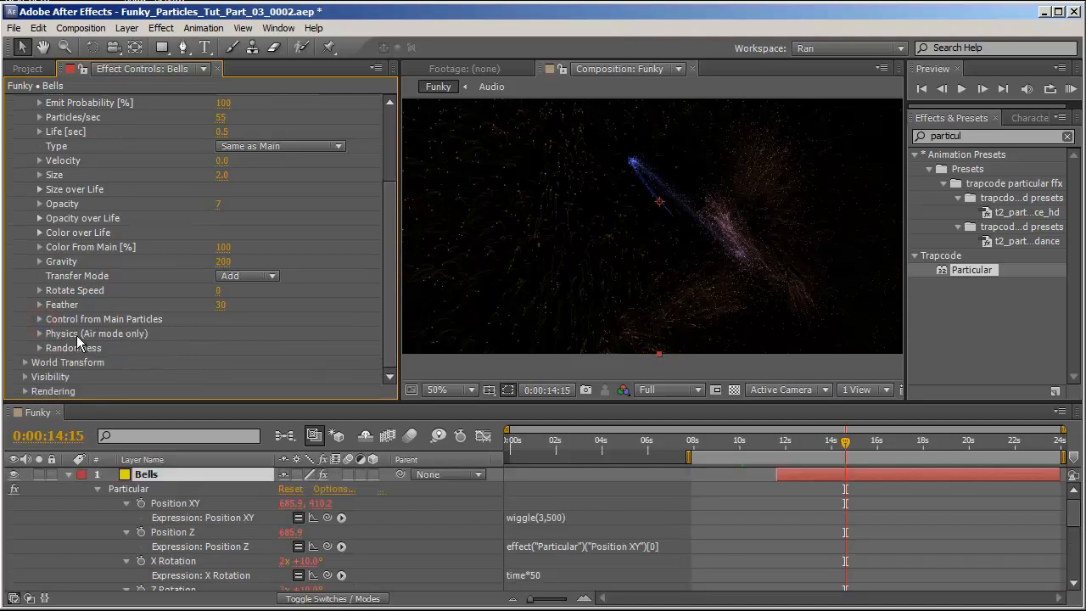
# Try a Turbulence Position of 200 in the Aux System's air-mode physics.
pyautogui.click(40, 333)
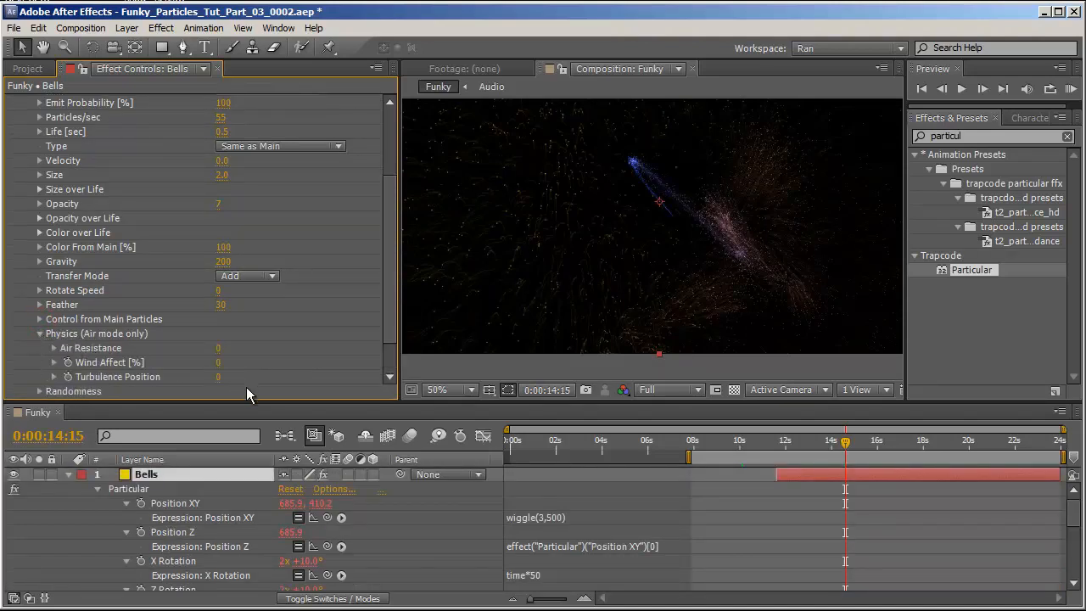
pyautogui.click(218, 378)
pyautogui.write('200')
pyautogui.press('Return')
pyautogui.press('.')
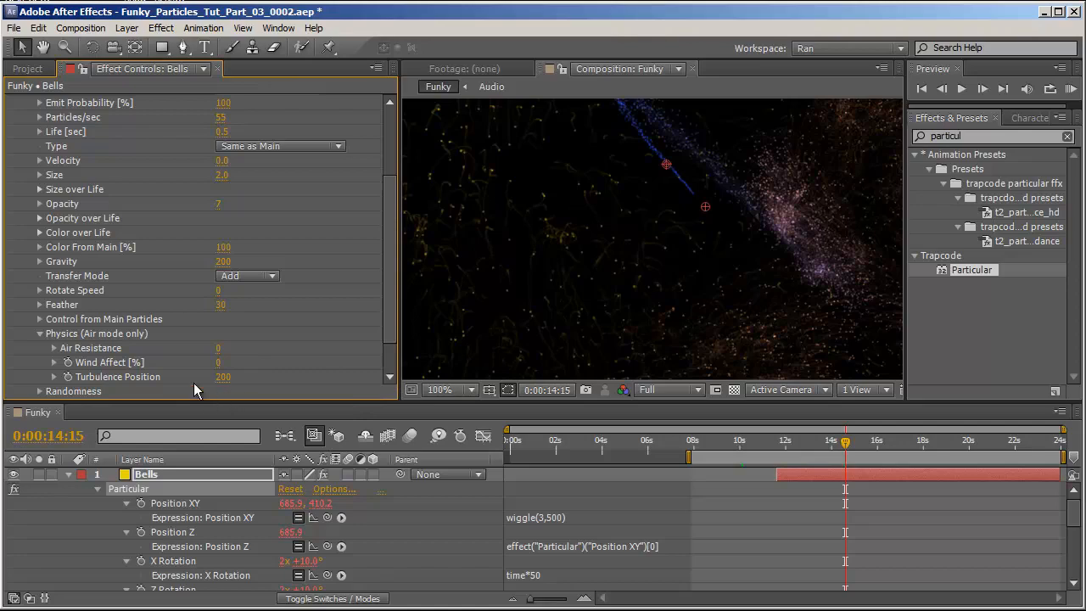
# Link the Aux System's Turbulence Position by expression to the Bells 2 layer's Sound Keys Output 1.
pyautogui.keyDown('alt'); pyautogui.click(68, 377); pyautogui.keyUp('alt')
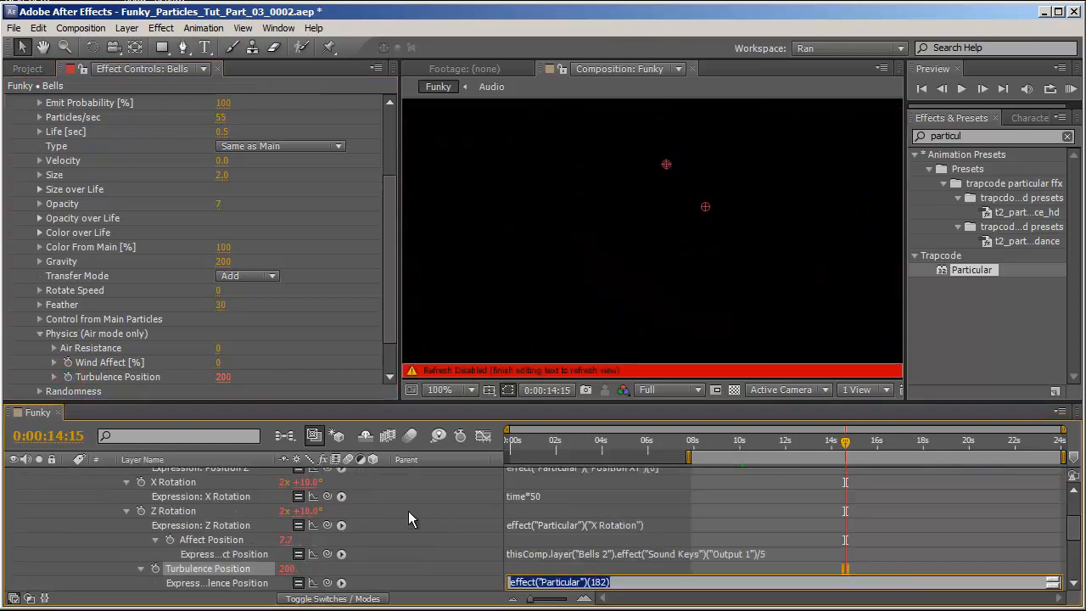
pyautogui.moveTo(327, 582); pyautogui.dragTo(185, 576)
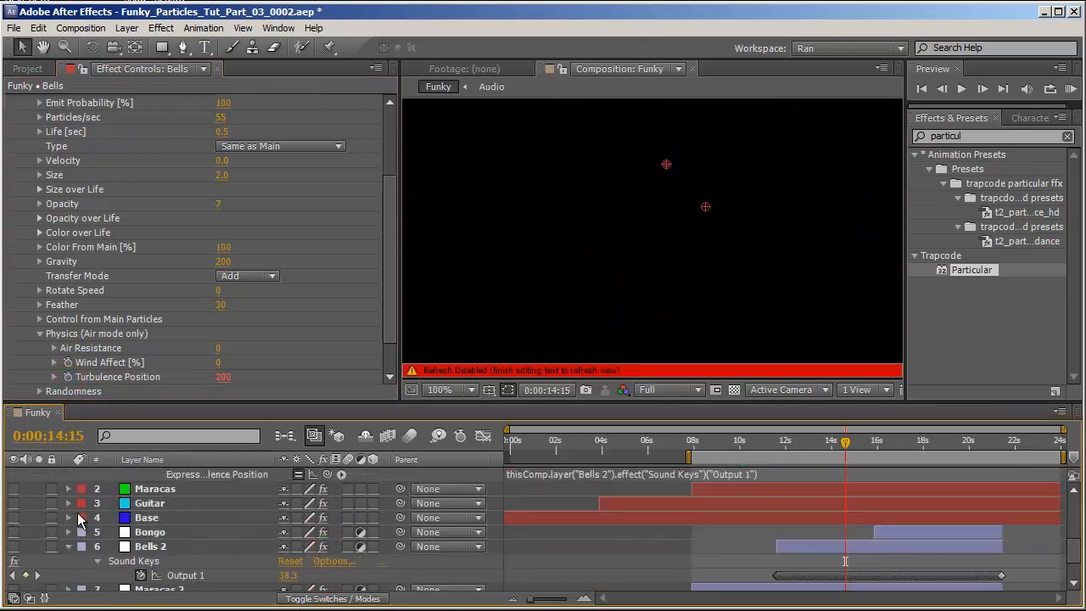
pyautogui.click(82, 584)
pyautogui.scroll(2, 441, 552)
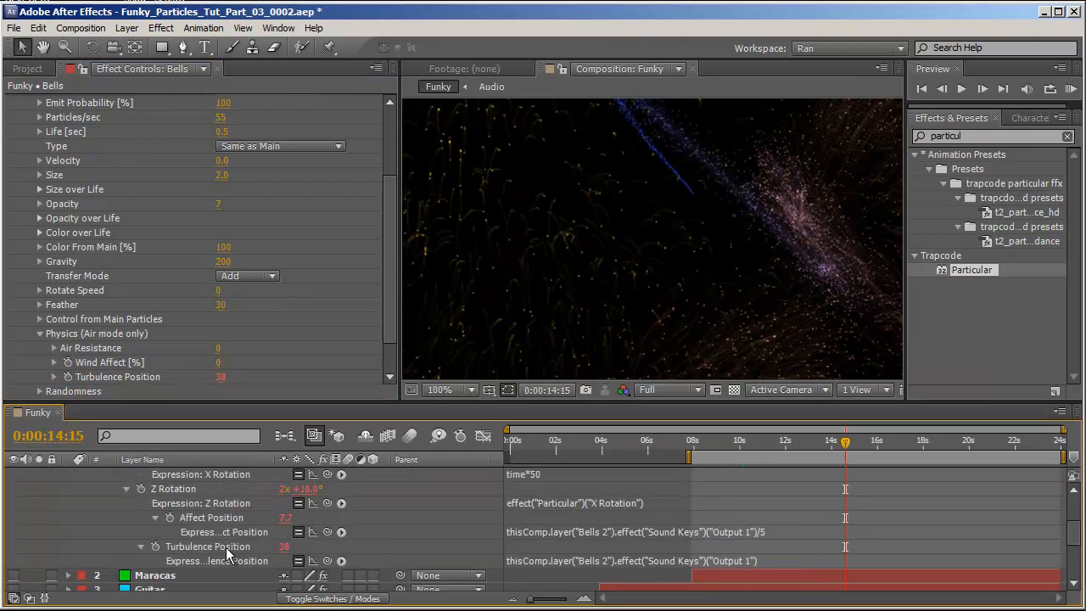
# Append *7 to the Turbulence Position expression and preview the motion from 0:00:12:04.
pyautogui.click(774, 560)
pyautogui.write('*')
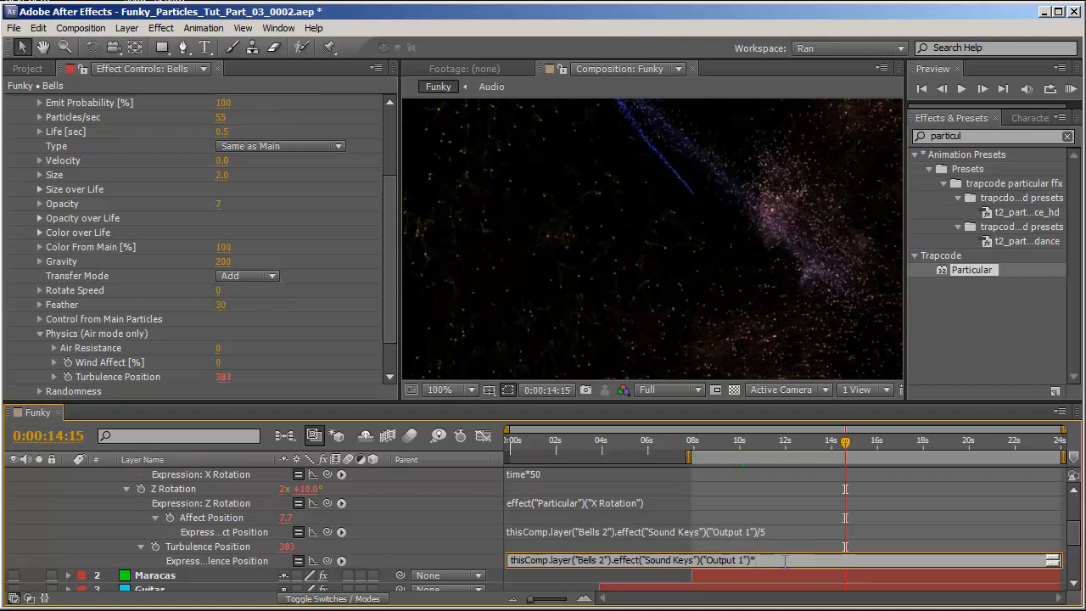
pyautogui.write('7')
pyautogui.click(465, 550)
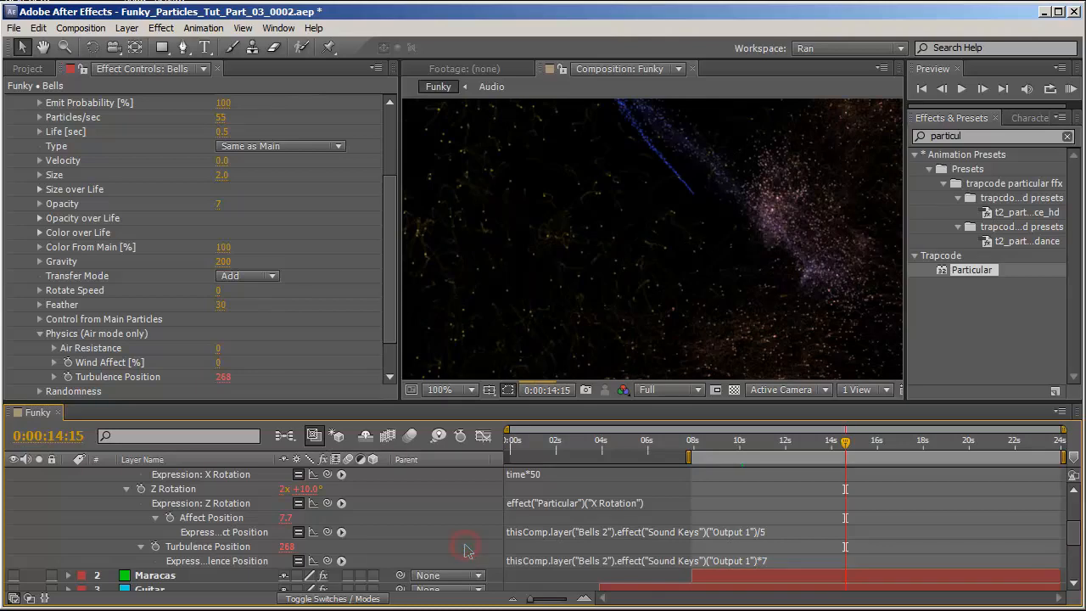
pyautogui.moveTo(819, 443); pyautogui.dragTo(789, 443)
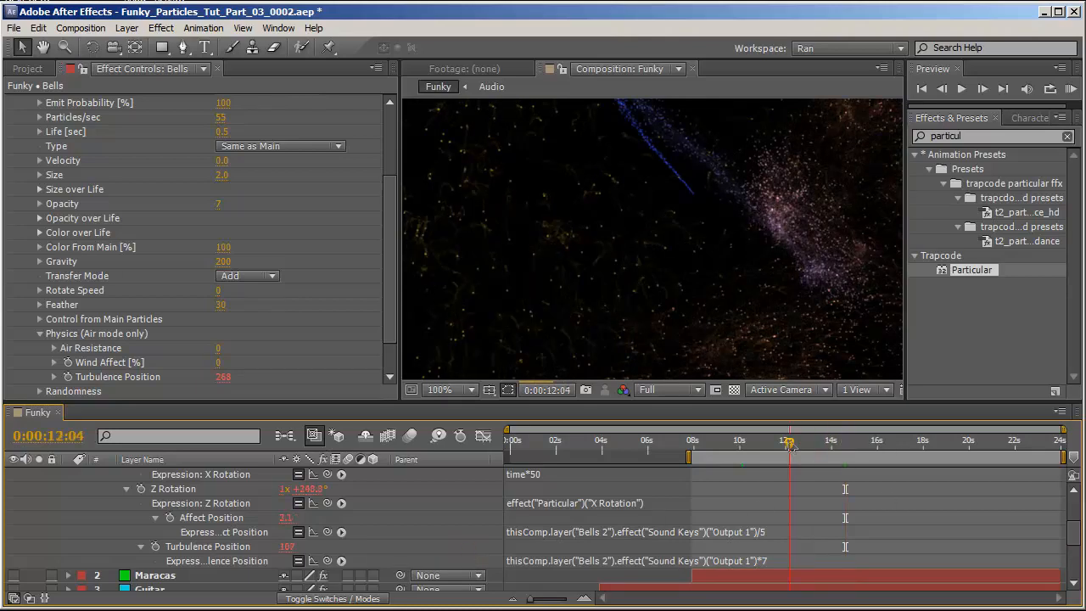
pyautogui.press('space')
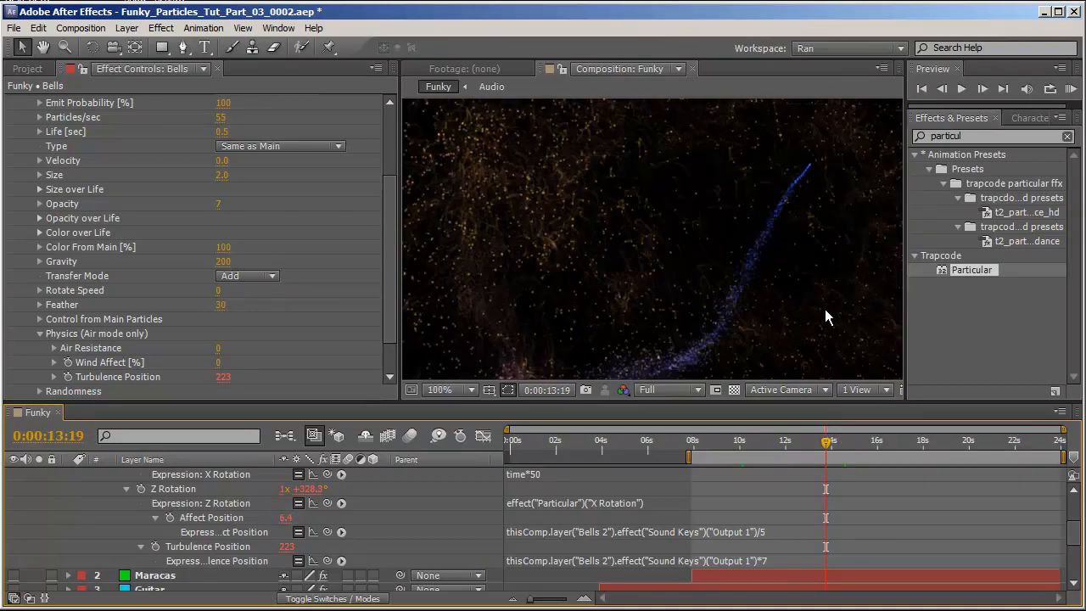
# Change the Turbulence Position expression's multiplier to 3 and check the whole frame at 0:00:12:24.
pyautogui.scroll(-2, 781, 526)
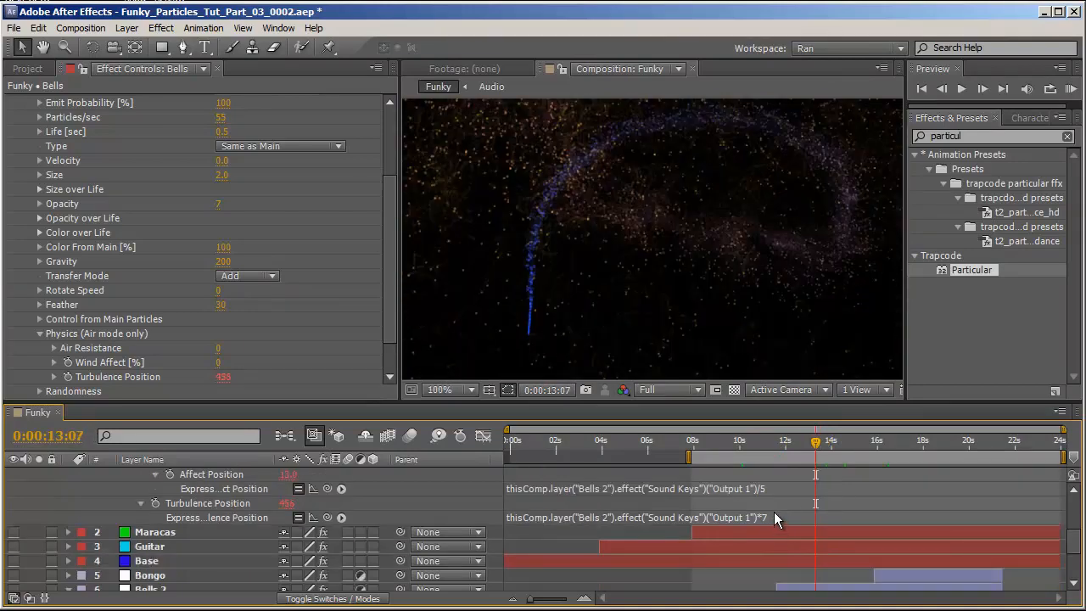
pyautogui.click(774, 518)
pyautogui.press('BackSpace')
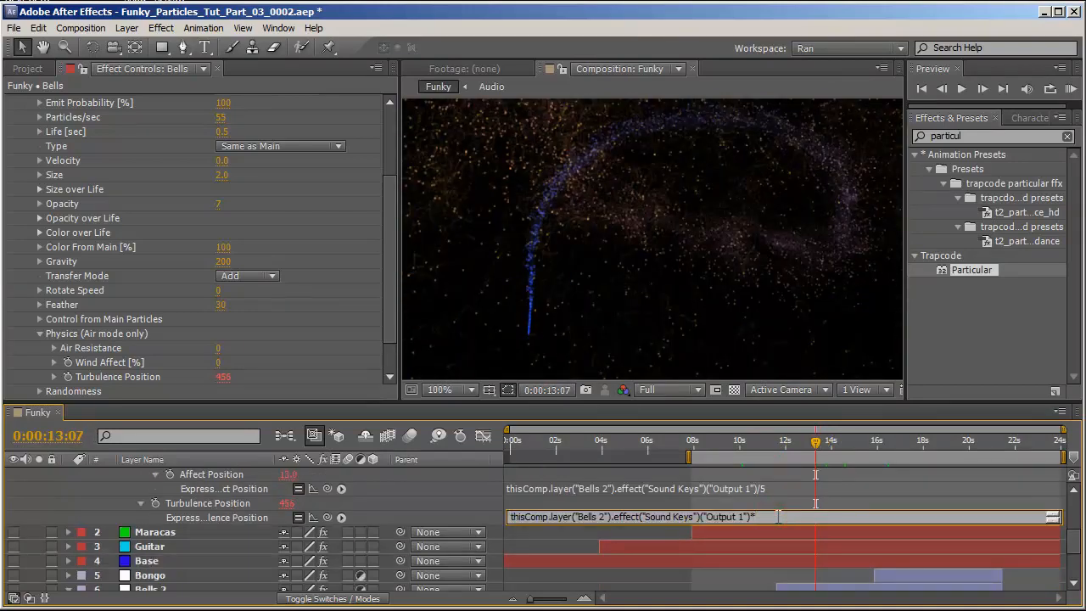
pyautogui.write('3')
pyautogui.moveTo(827, 442); pyautogui.dragTo(808, 440)
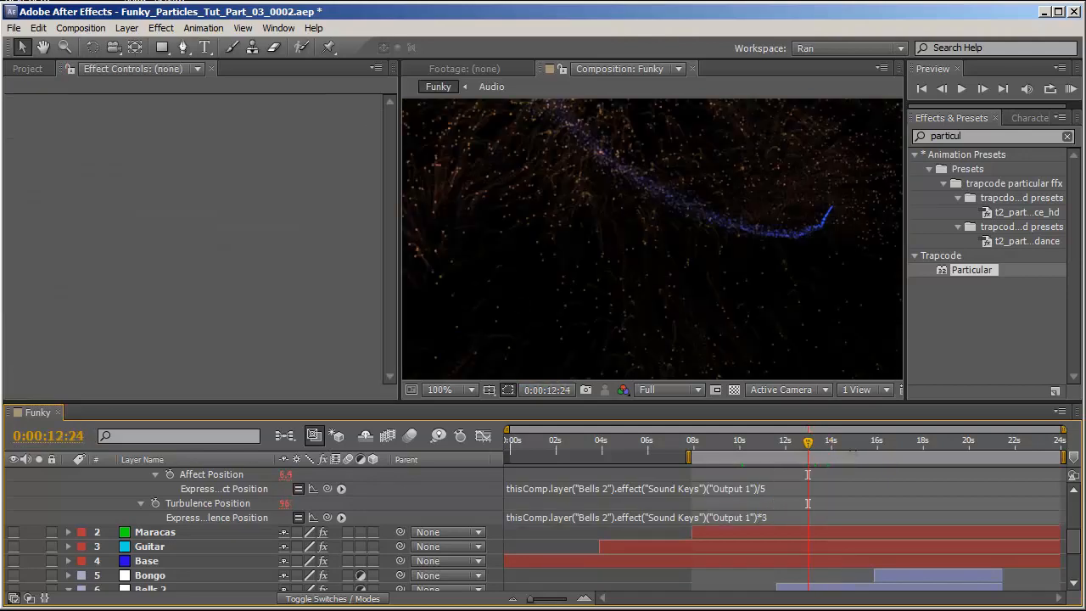
pyautogui.scroll(-4, 794, 214)
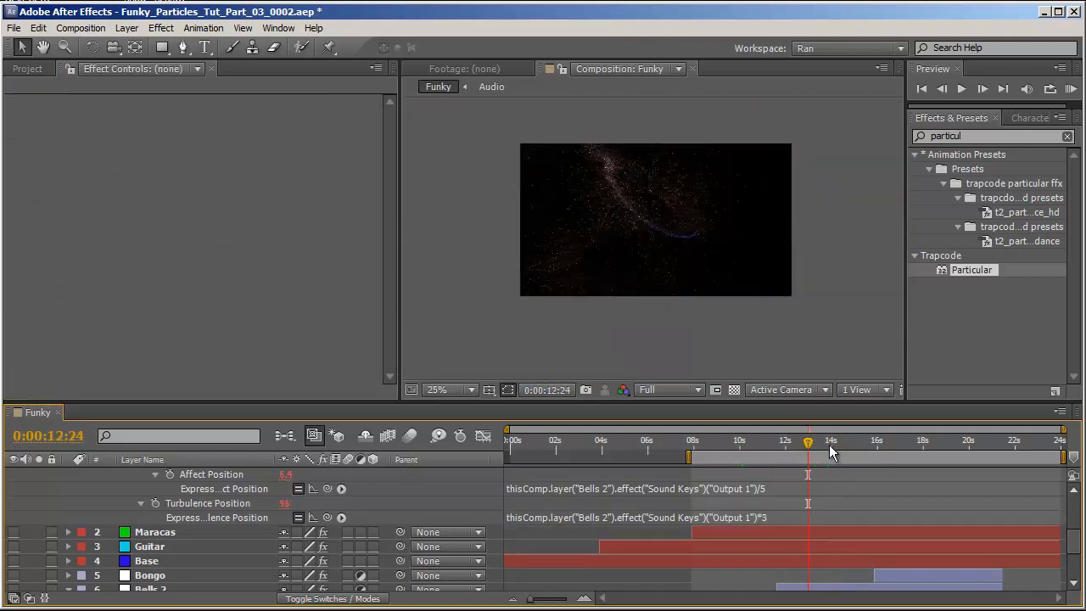
# Collapse the layer properties, then create a red solid above the Bells layer and name it Bongo_01.
pyautogui.click(861, 442)
pyautogui.press('u')
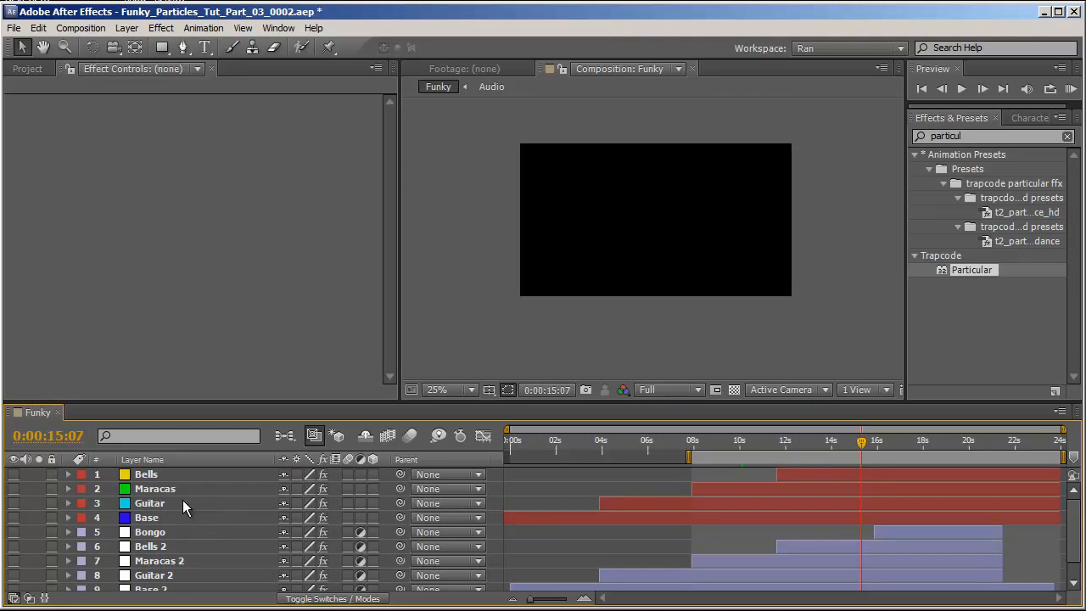
pyautogui.click(171, 475)
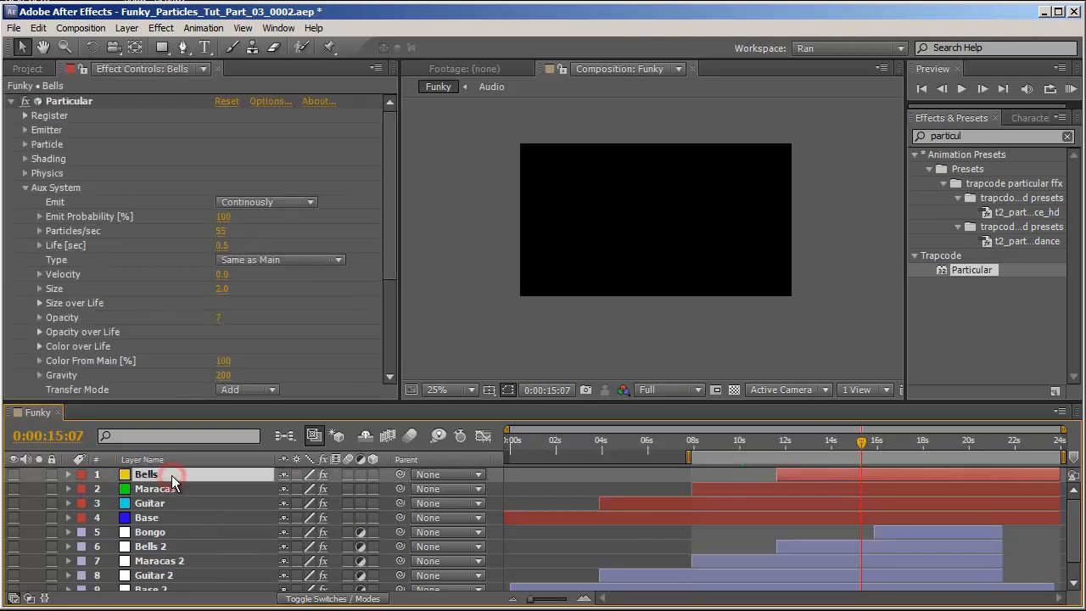
pyautogui.click(35, 504)
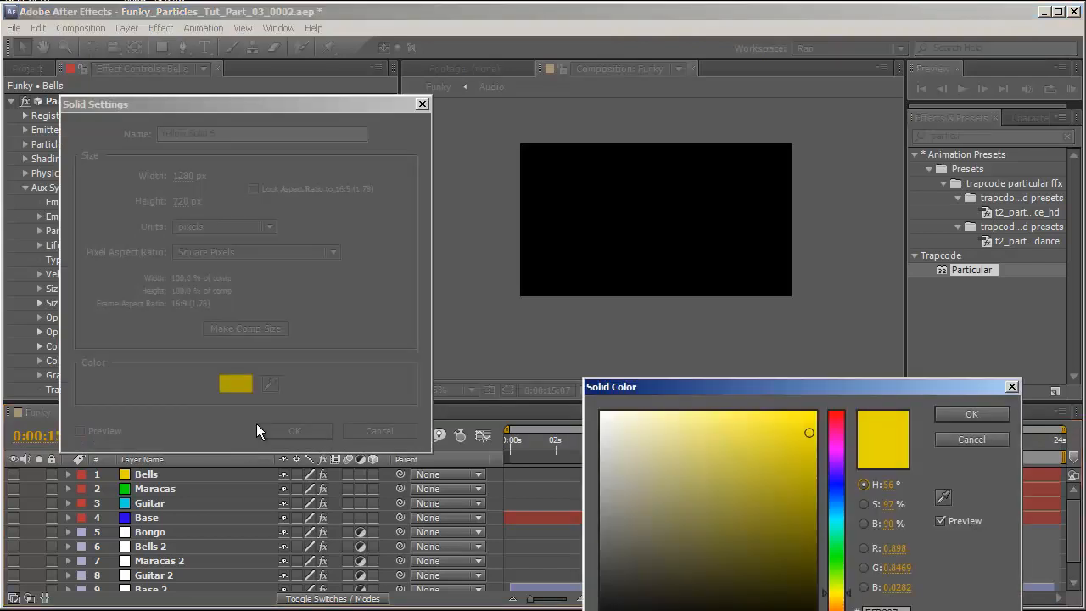
pyautogui.click(849, 414)
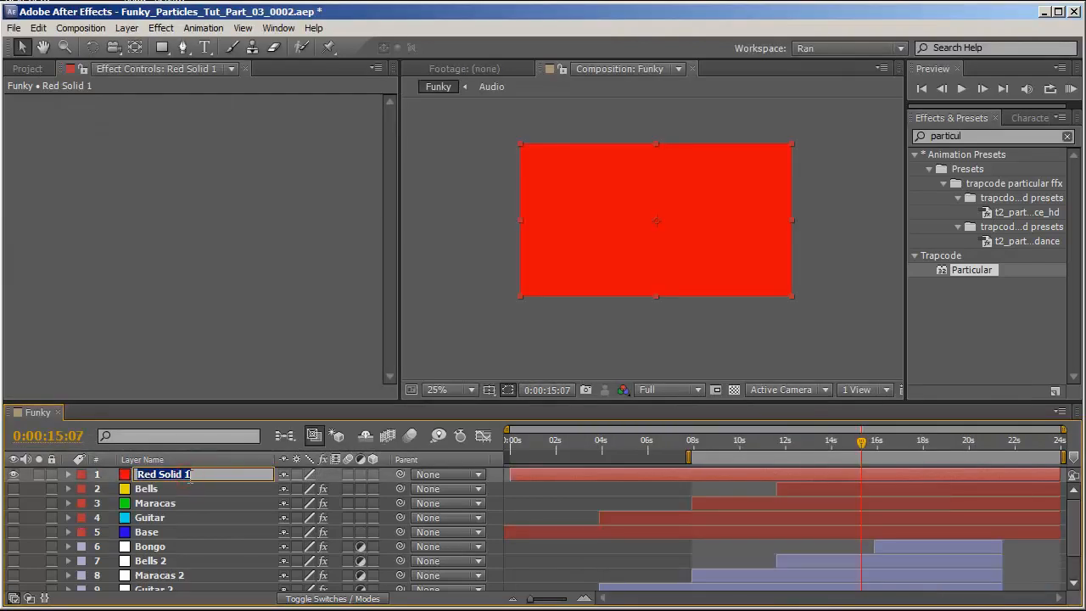
pyautogui.write('Bongo_01')
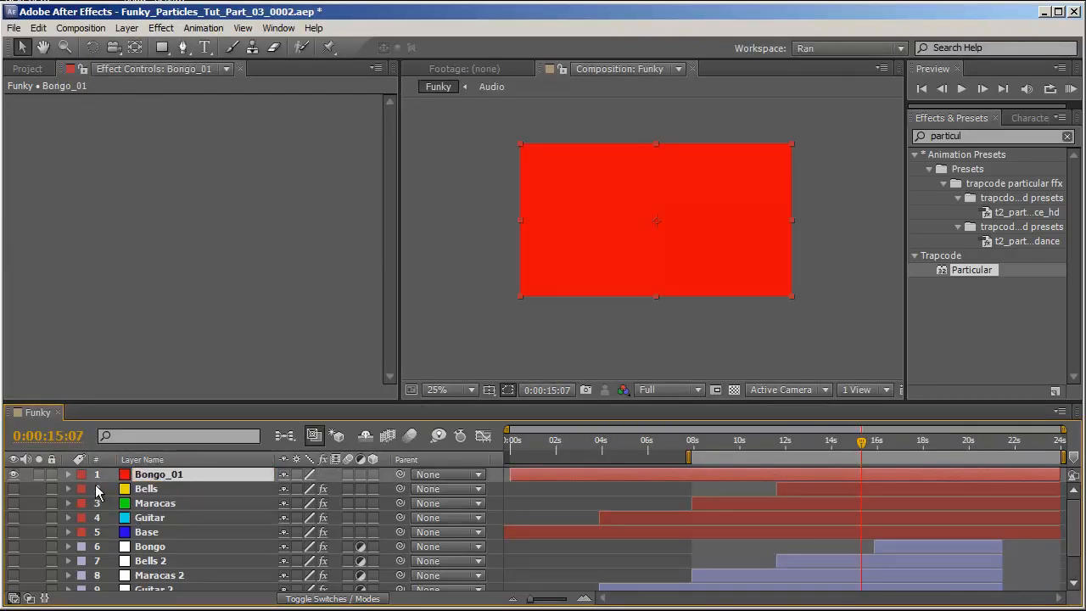
# Reveal the Sound Keys output keyframes of the Bongo audio layer.
pyautogui.click(174, 547)
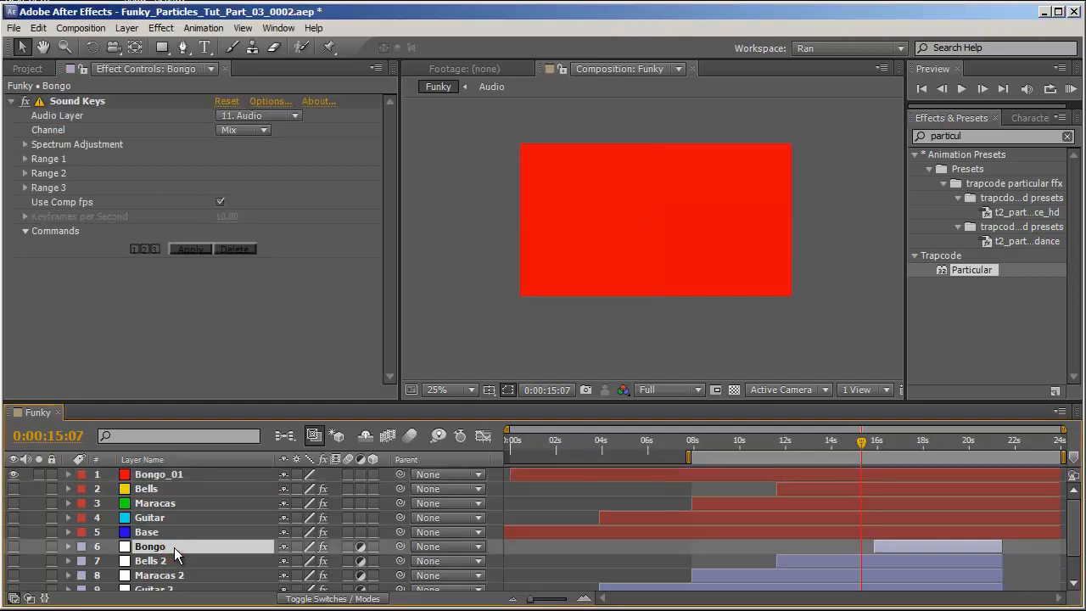
pyautogui.press('u')
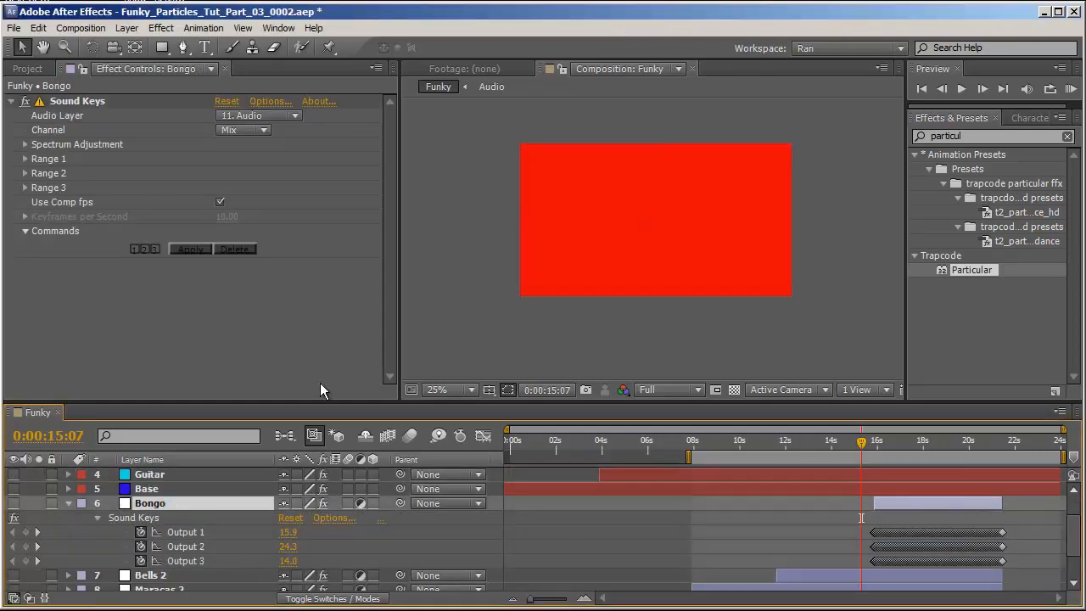
# Find the Form effect by searching for form and apply it to the Bongo_01 layer.
pyautogui.click(711, 190)
pyautogui.click(955, 136)
pyautogui.press('BackSpace')
pyautogui.press('BackSpace')
pyautogui.press('BackSpace')
pyautogui.press('BackSpace')
pyautogui.press('BackSpace')
pyautogui.press('BackSpace')
pyautogui.press('BackSpace')
pyautogui.press('BackSpace')
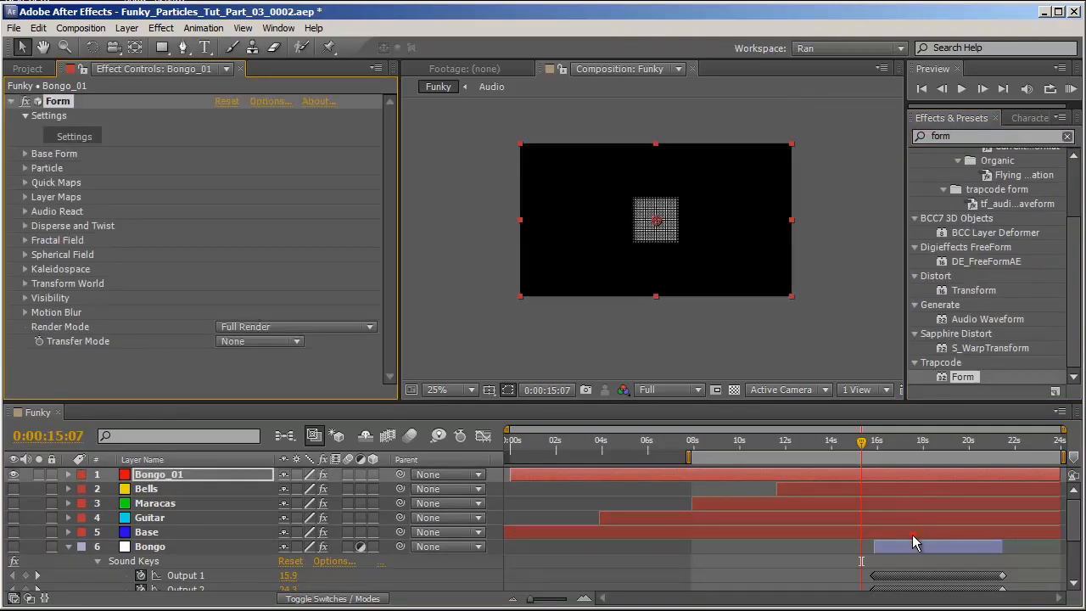
# Trim the start of the Bongo_01 layer to the Bongo audio layer's in point at 0:00:15:21.
pyautogui.click(915, 545)
pyautogui.press('i')
pyautogui.click(909, 475)
pyautogui.hotkey('alt', '[')
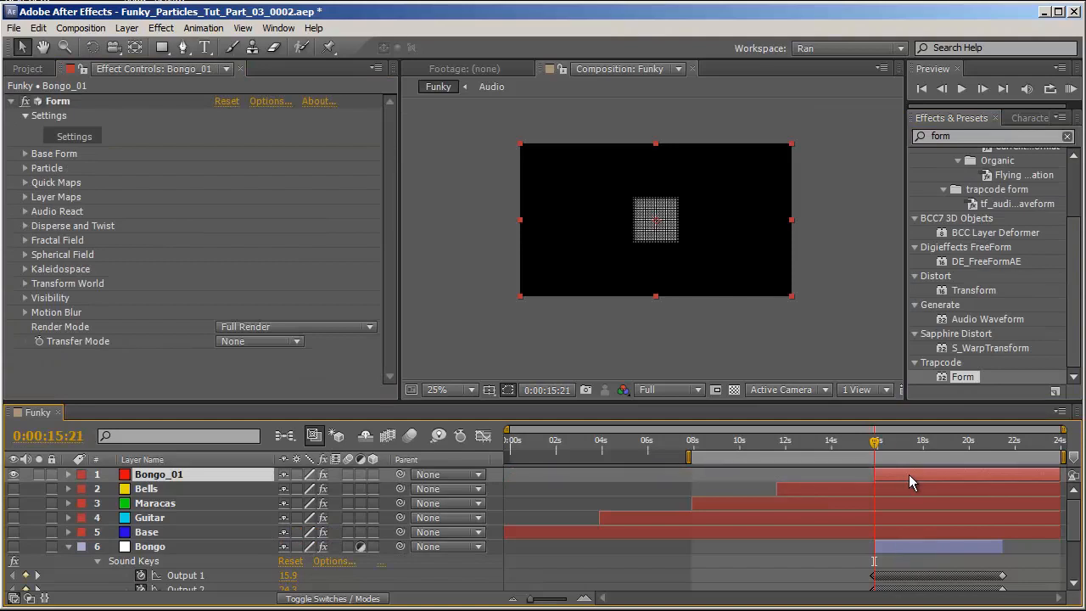
# Set Form's Base Form to Sphere - Layered at 0:00:16:16 and inspect the sphere up close.
pyautogui.click(892, 441)
pyautogui.press('.')
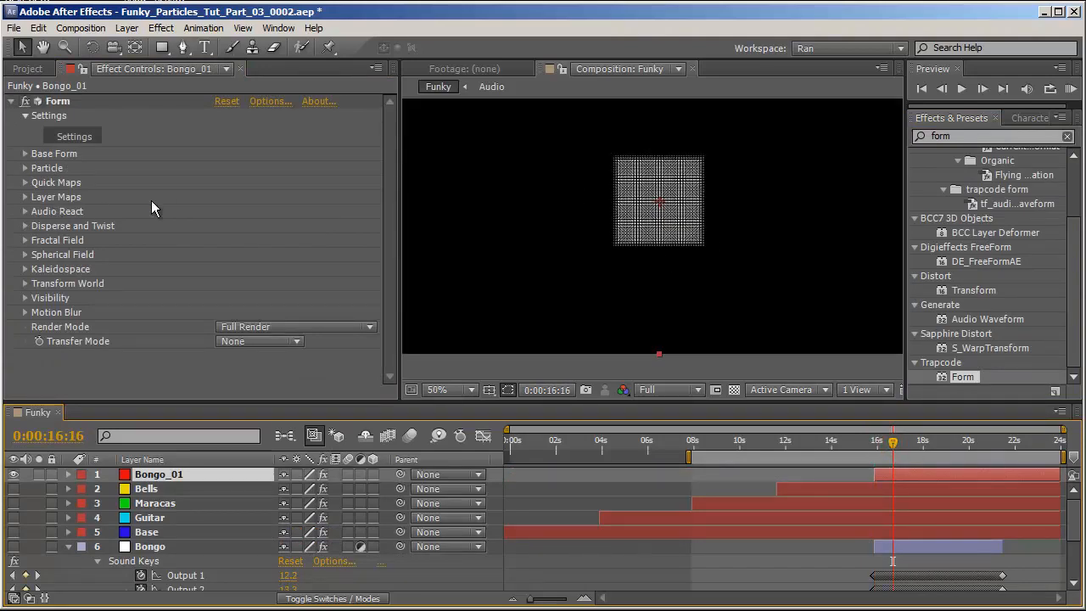
pyautogui.click(25, 153)
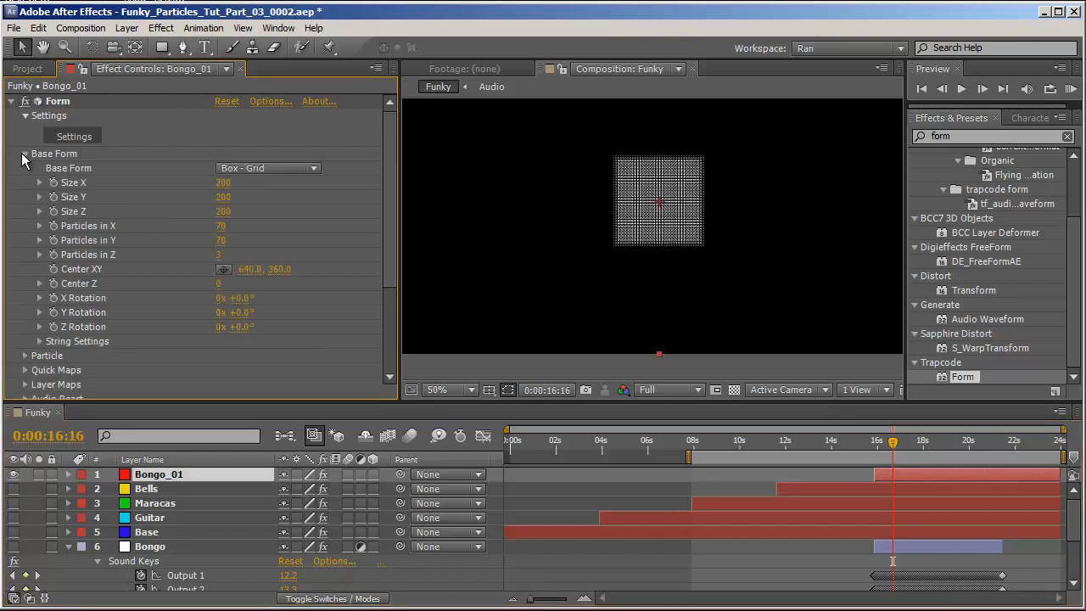
pyautogui.click(302, 166)
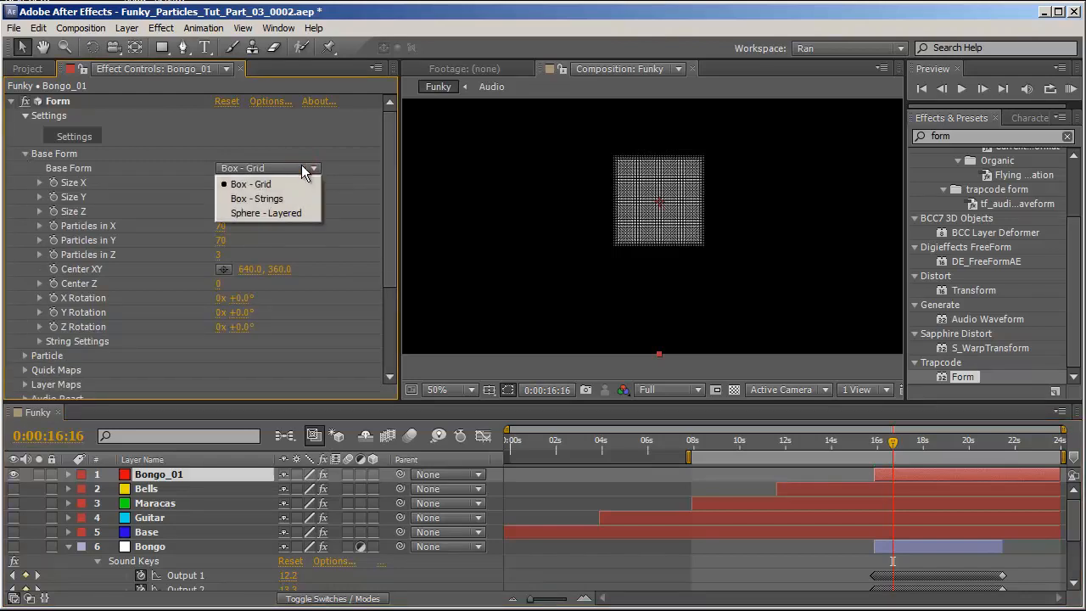
pyautogui.click(297, 217)
pyautogui.scroll(2, 746, 253)
pyautogui.scroll(2, 747, 246)
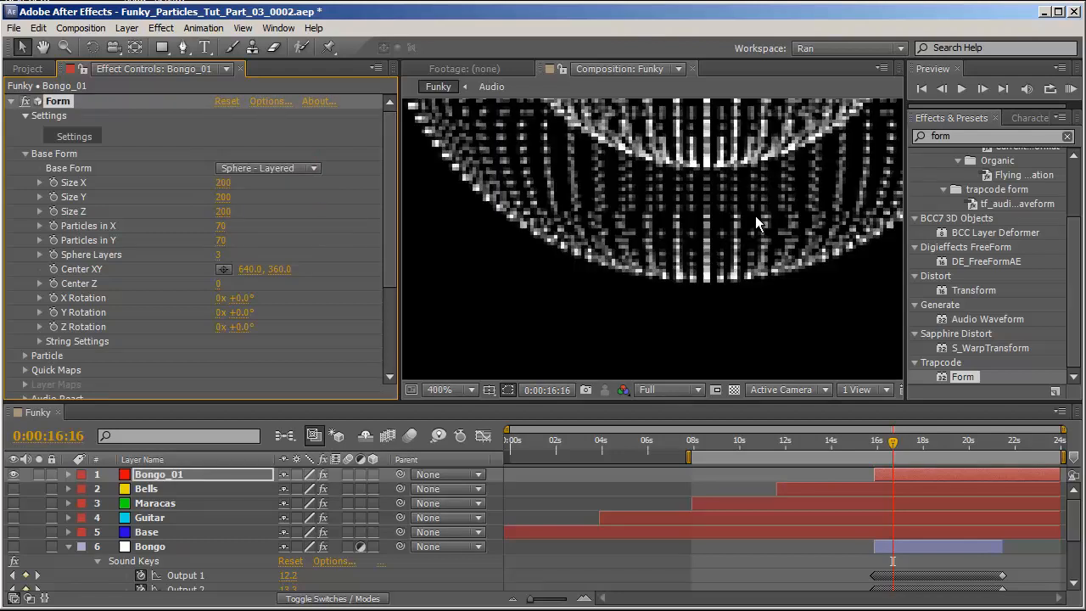
pyautogui.scroll(-2, 755, 215)
pyautogui.scroll(-2, 755, 215)
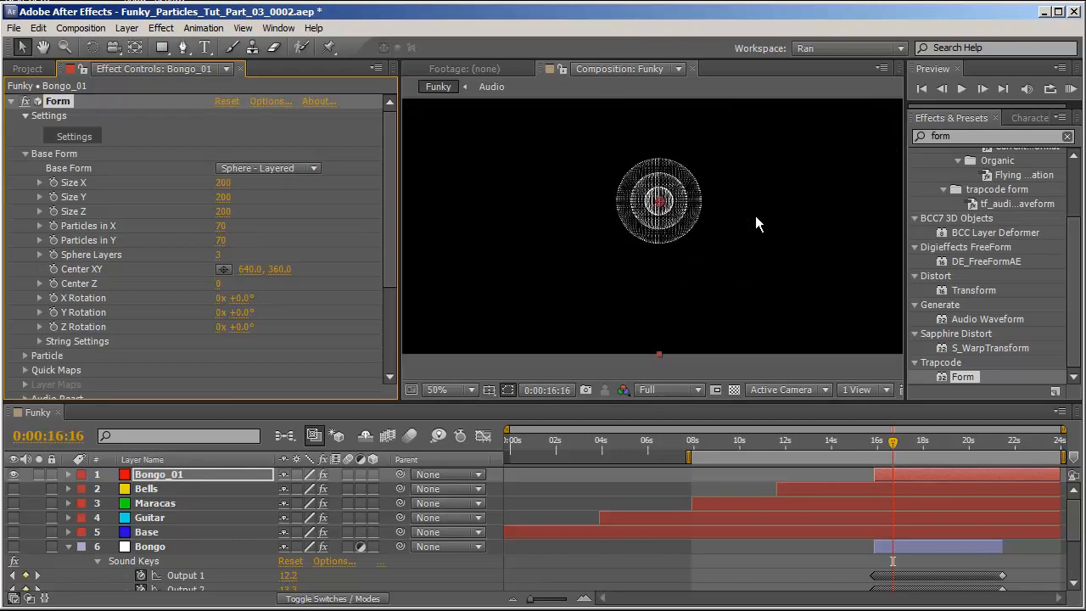
pyautogui.scroll(2, 755, 219)
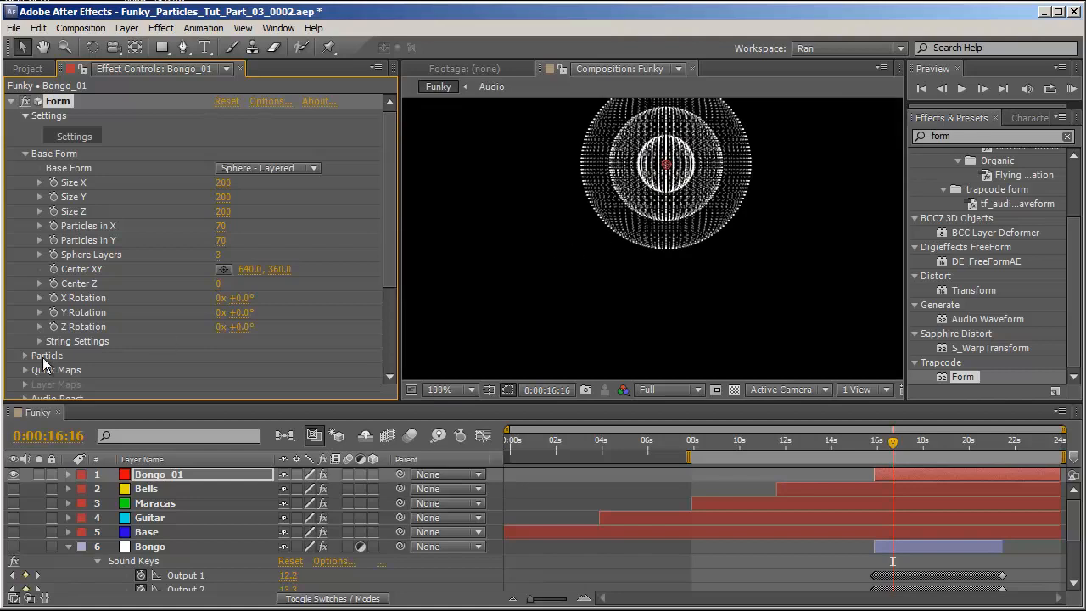
# Add an expression linking Form's Disperse to Output 1 of the Bongo layer's Sound Keys and preview it.
pyautogui.scroll(-3, 134, 276)
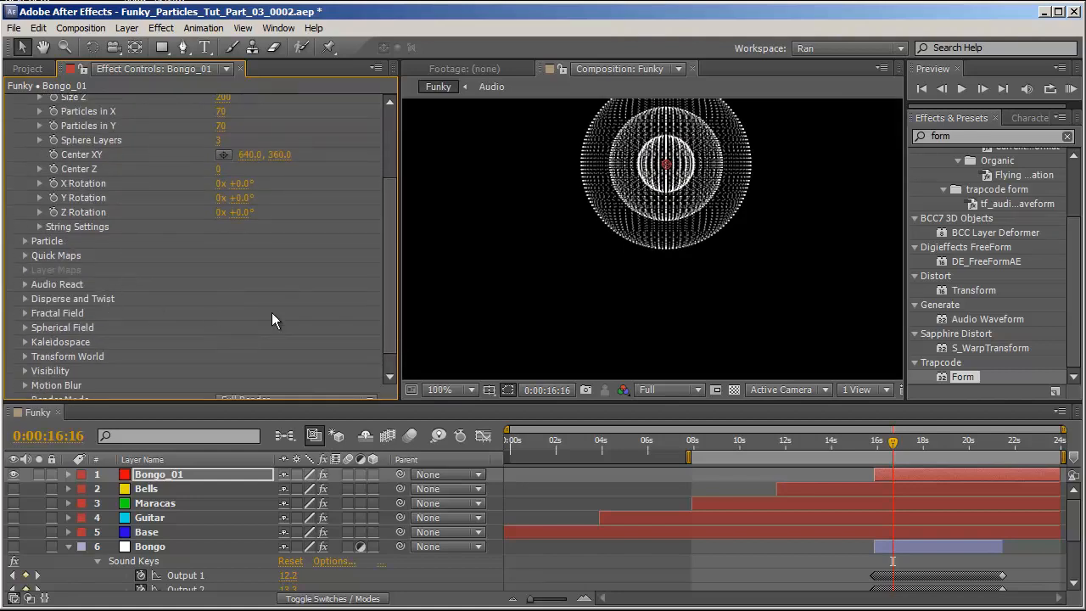
pyautogui.click(26, 299)
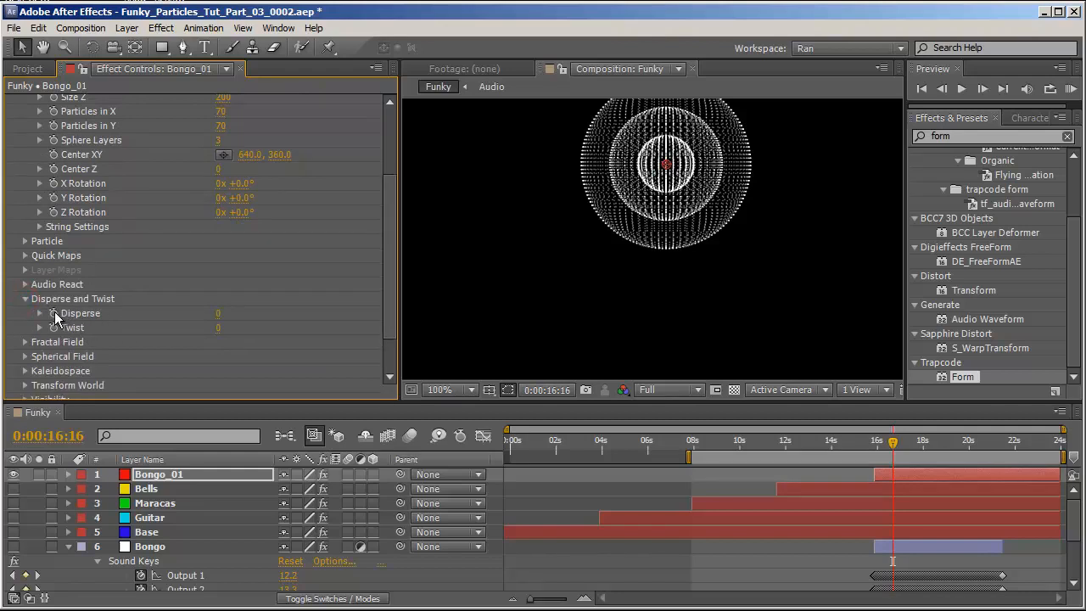
pyautogui.keyDown('alt'); pyautogui.click(55, 314); pyautogui.keyUp('alt')
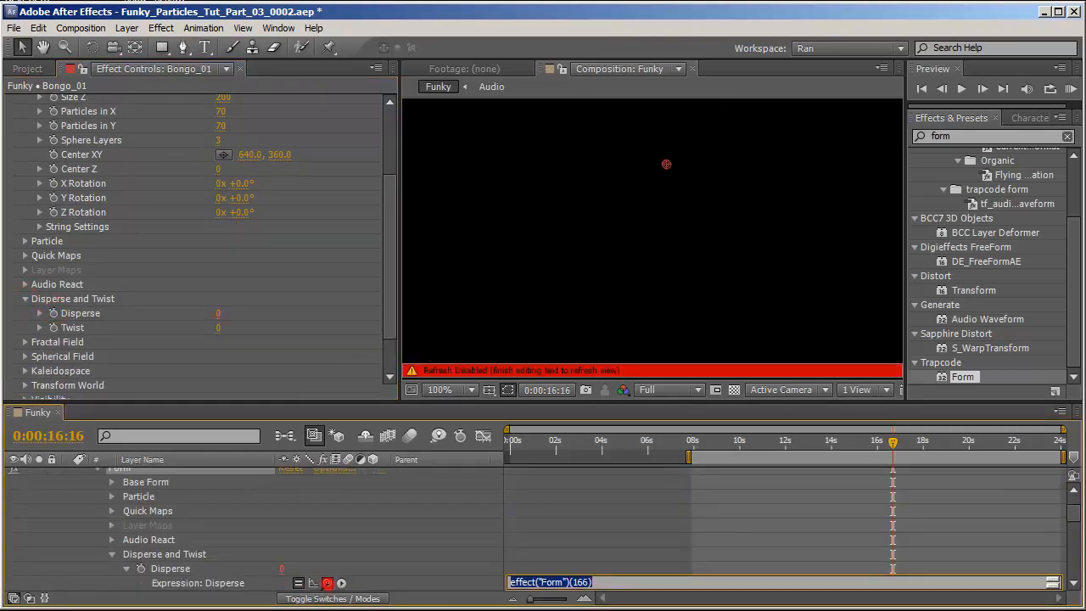
pyautogui.moveTo(312, 583); pyautogui.dragTo(222, 570)
pyautogui.press('KP_0')
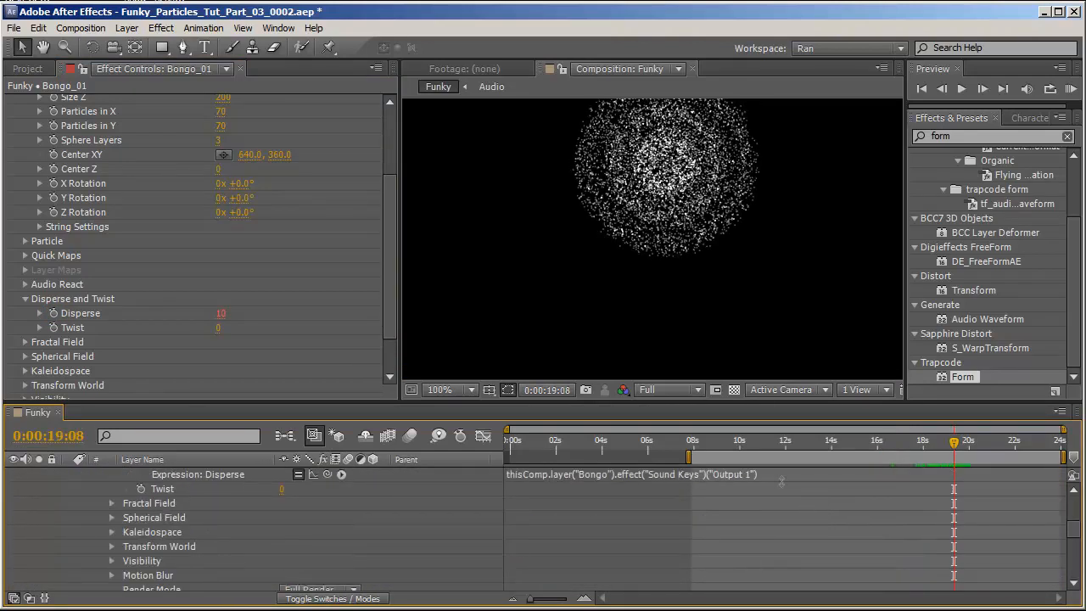
# Append /5 to the Disperse expression and preview the motion.
pyautogui.click(781, 480)
pyautogui.click(774, 476)
pyautogui.write('/')
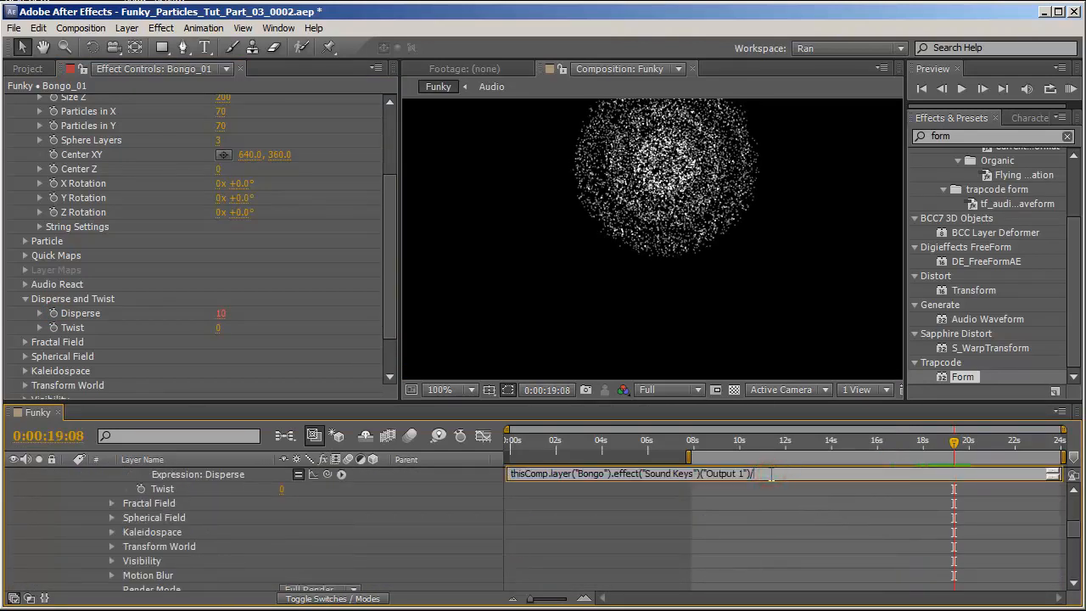
pyautogui.write('5')
pyautogui.press('KP_Enter')
pyautogui.press('KP_0')
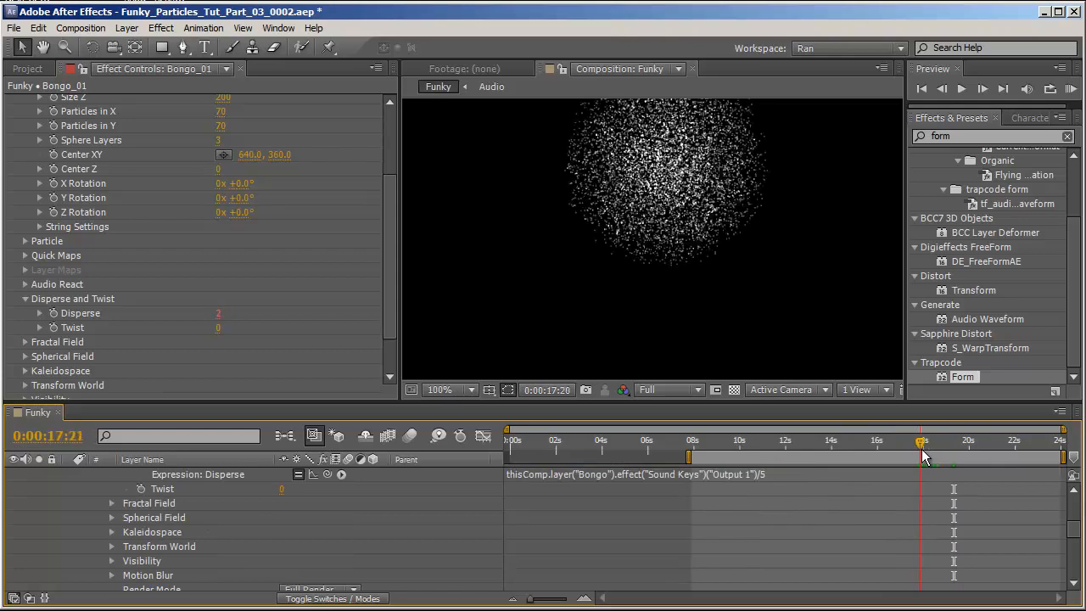
# Change the divisor in the Disperse expression to 8 and collapse the Disperse and Twist settings.
pyautogui.click(778, 475)
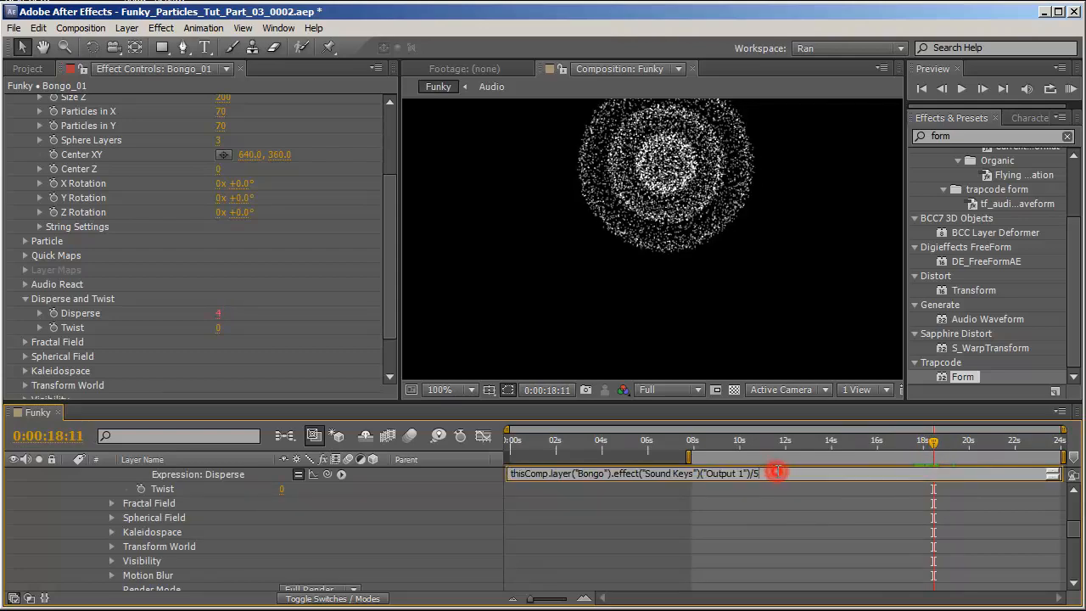
pyautogui.click(646, 510)
pyautogui.scroll(3, 307, 206)
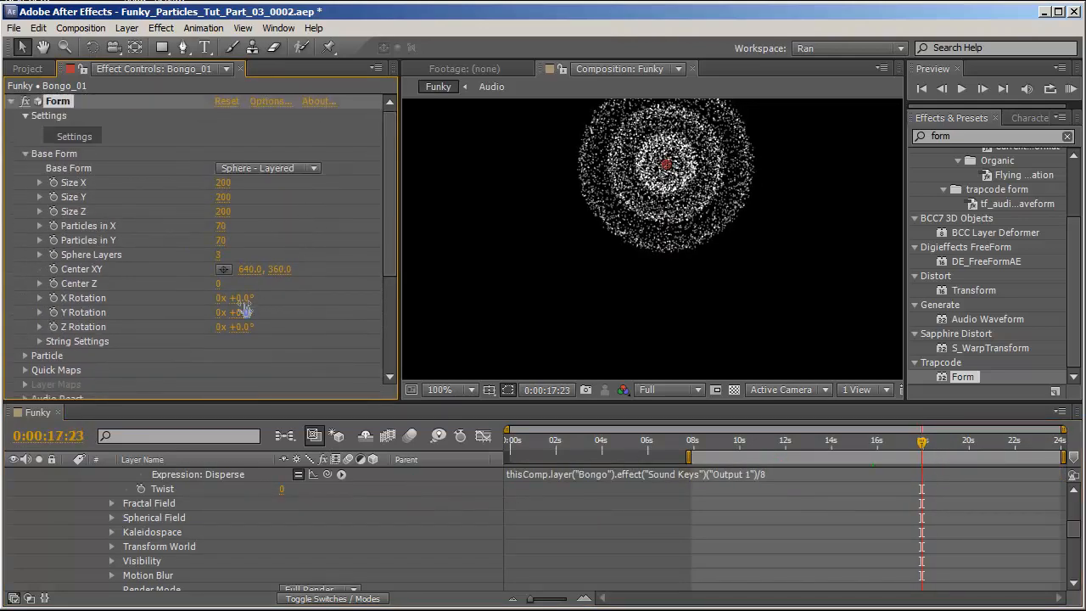
pyautogui.scroll(-3, 243, 309)
pyautogui.scroll(-2, 127, 271)
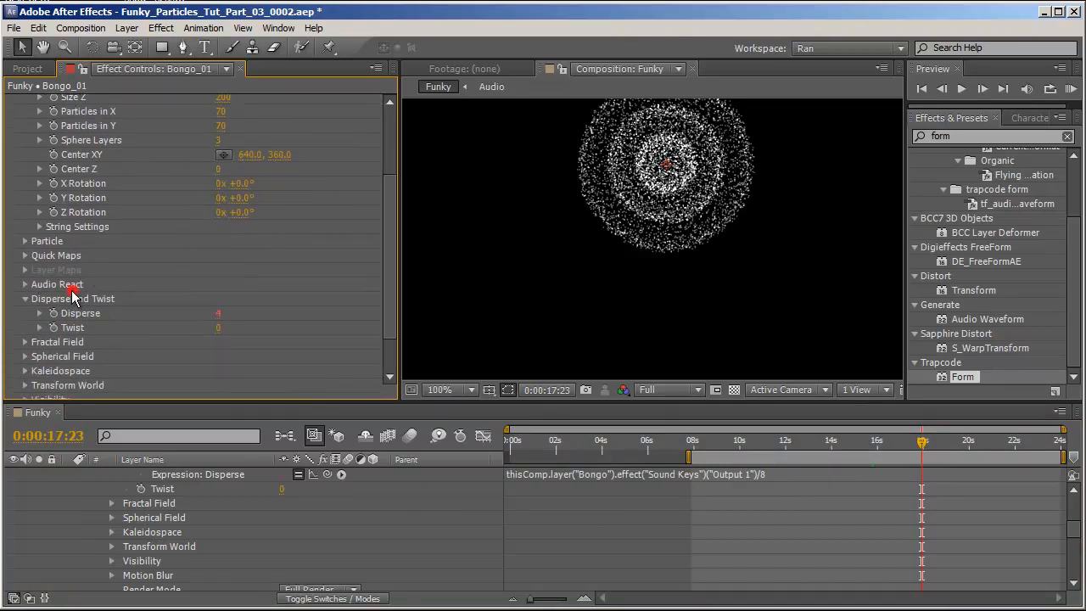
pyautogui.click(25, 298)
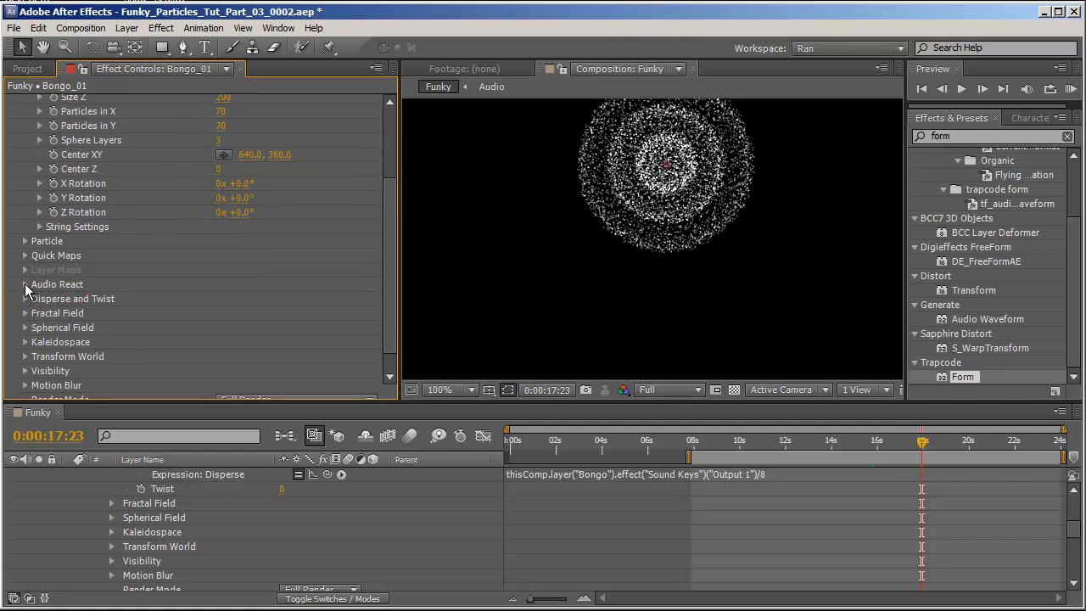
# Set the Audio React layer to 11. Audio, map Reactor 1 to Sphere 1 Strength and check the motion.
pyautogui.click(25, 286)
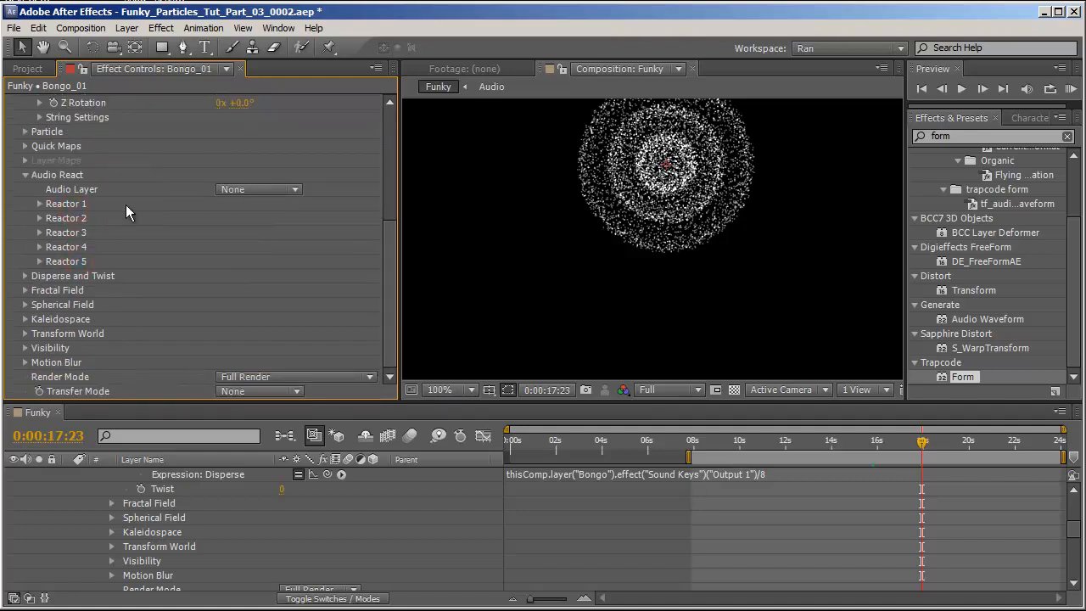
pyautogui.click(225, 189)
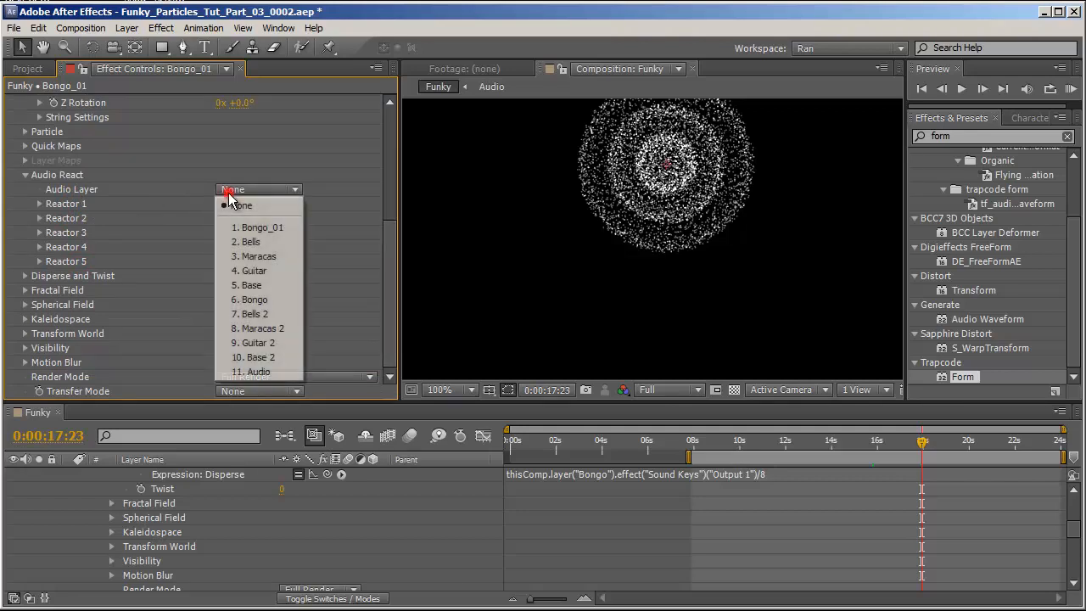
pyautogui.click(280, 370)
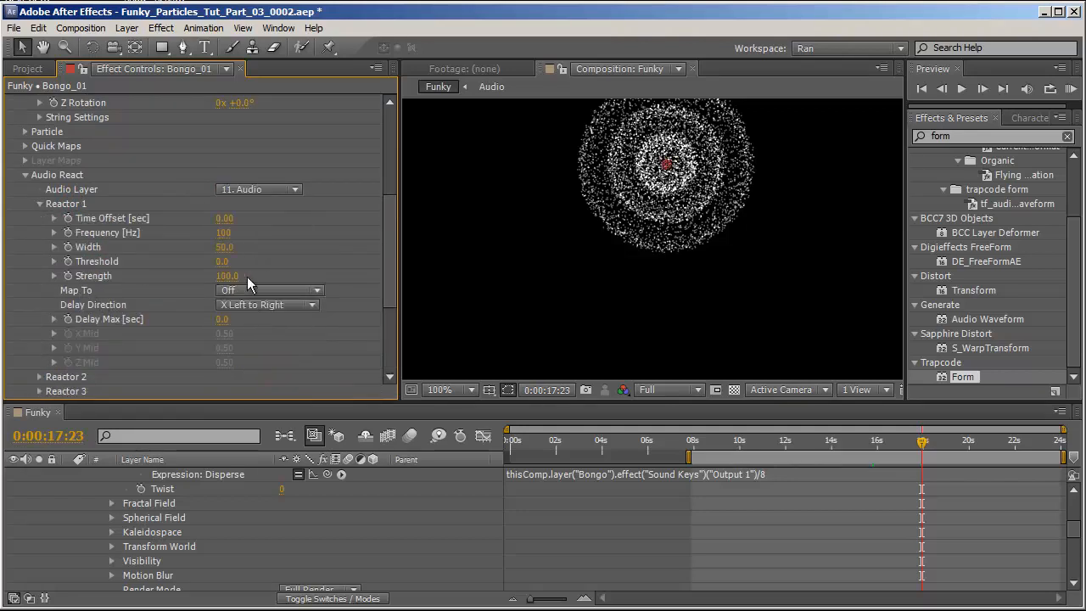
pyautogui.click(255, 290)
pyautogui.click(318, 437)
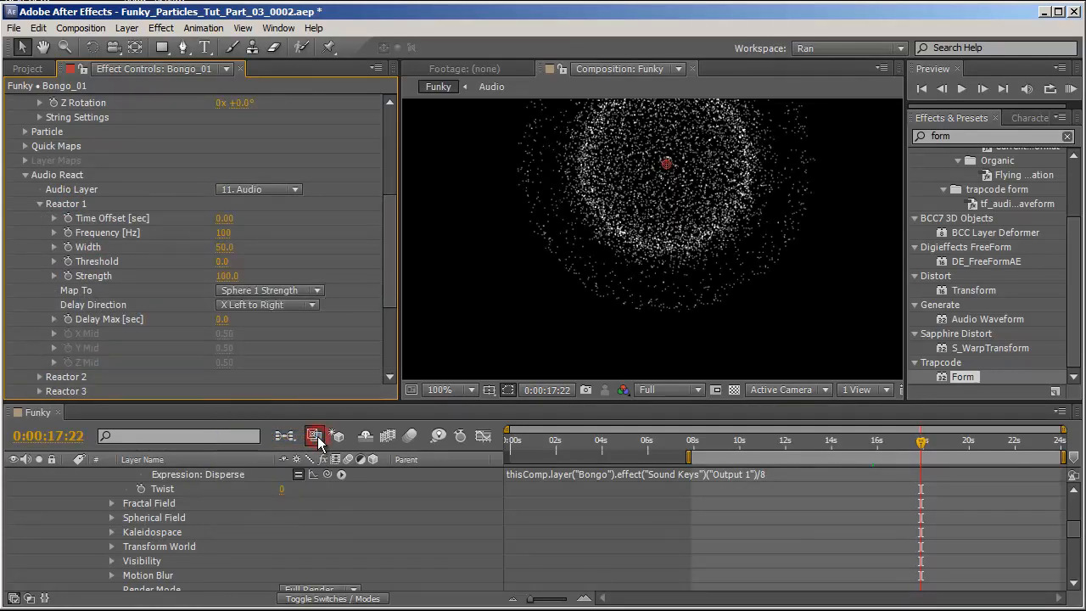
pyautogui.scroll(-2, 852, 222)
pyautogui.moveTo(803, 445); pyautogui.dragTo(903, 440)
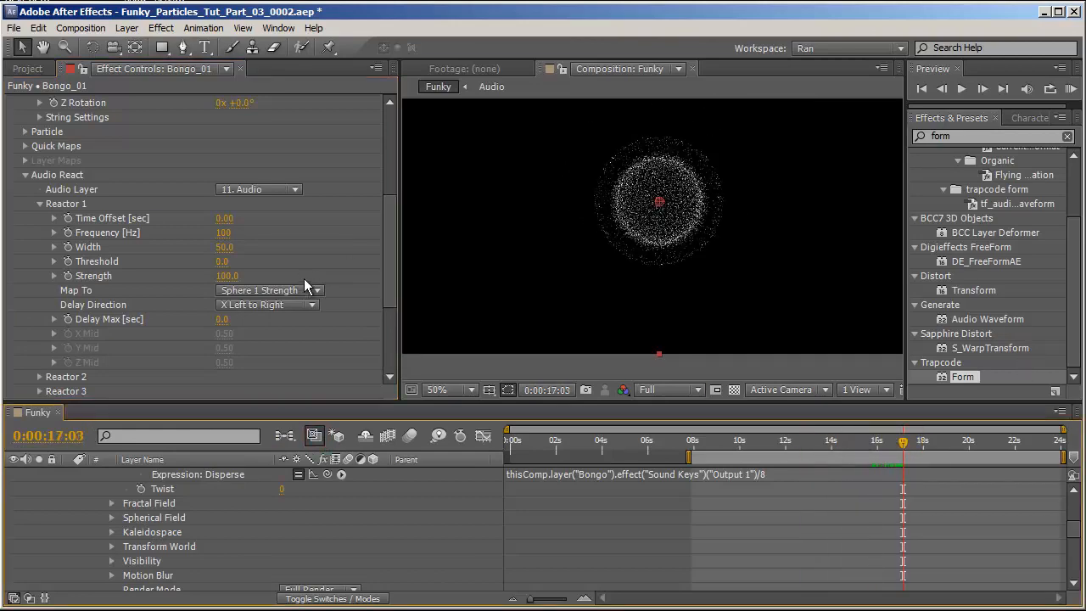
# Set the Audio React audio layer to None and collapse the Audio React settings.
pyautogui.click(259, 188)
pyautogui.click(260, 208)
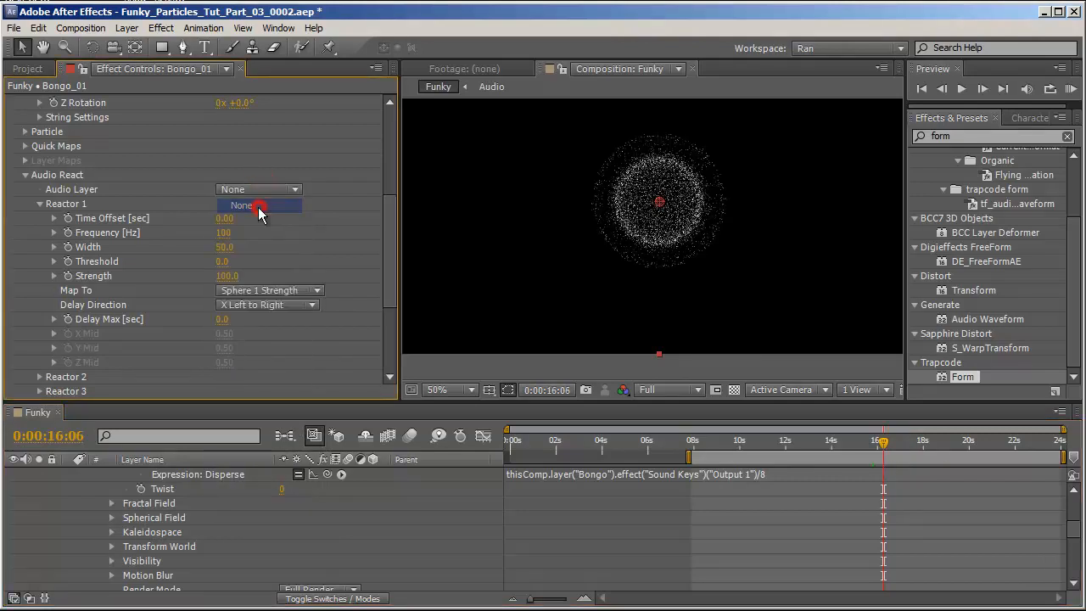
pyautogui.click(26, 176)
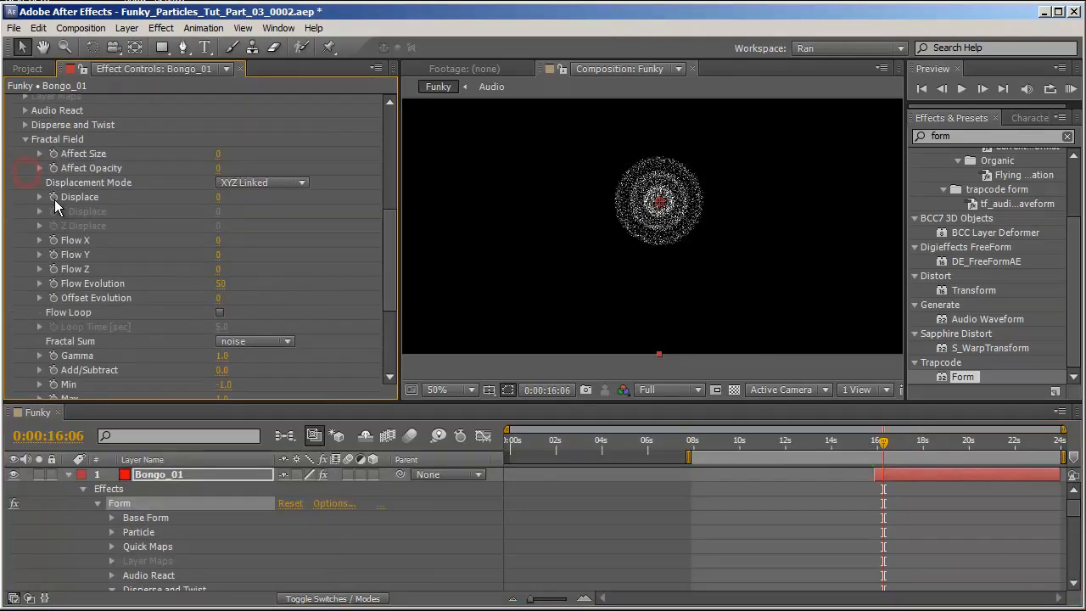
# Add an expression linking Fractal Field's Displace to the Bongo layer's Sound Keys Output 2 and check several frames.
pyautogui.keyDown('alt'); pyautogui.click(53, 196); pyautogui.keyUp('alt')
pyautogui.moveTo(327, 582); pyautogui.dragTo(215, 559)
pyautogui.click(932, 456)
pyautogui.moveTo(931, 455); pyautogui.dragTo(891, 455)
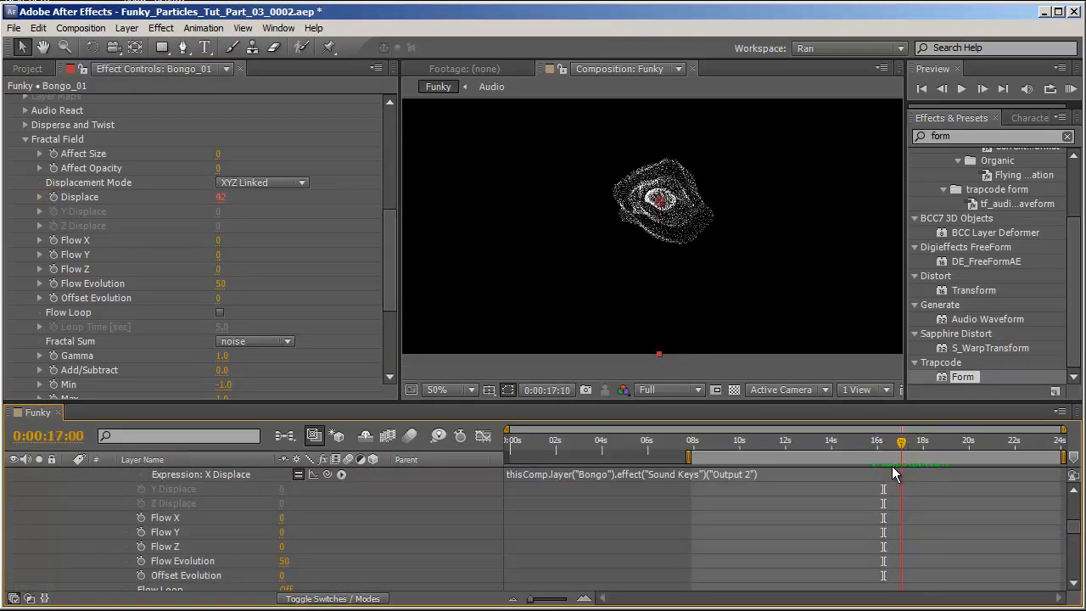
# Append /2 to the Displace expression and set Fractal Field's Displacement Mode to Radial.
pyautogui.scroll(1, 718, 500)
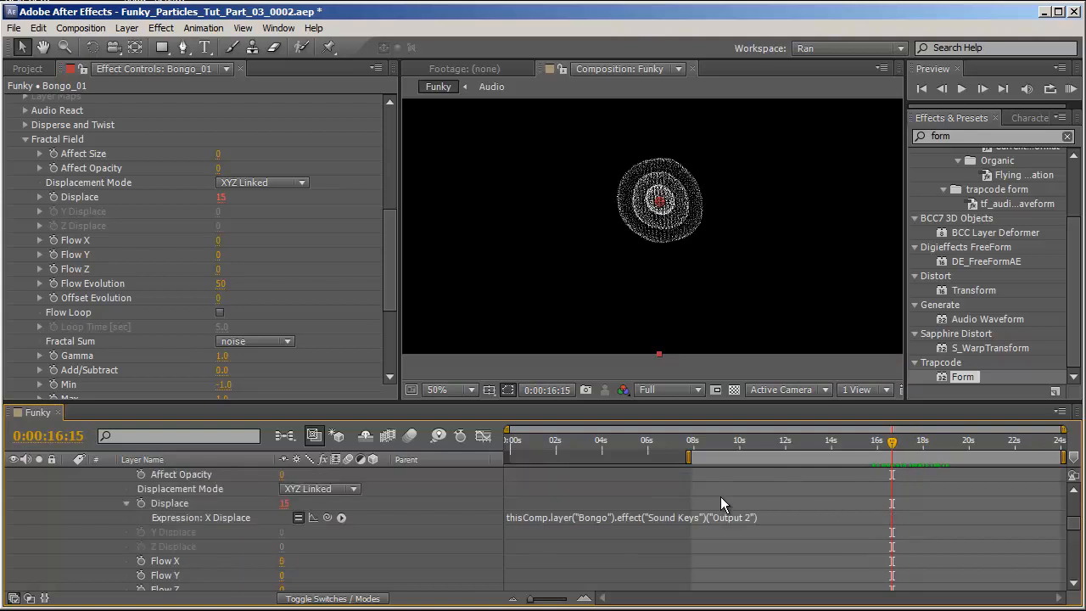
pyautogui.click(797, 517)
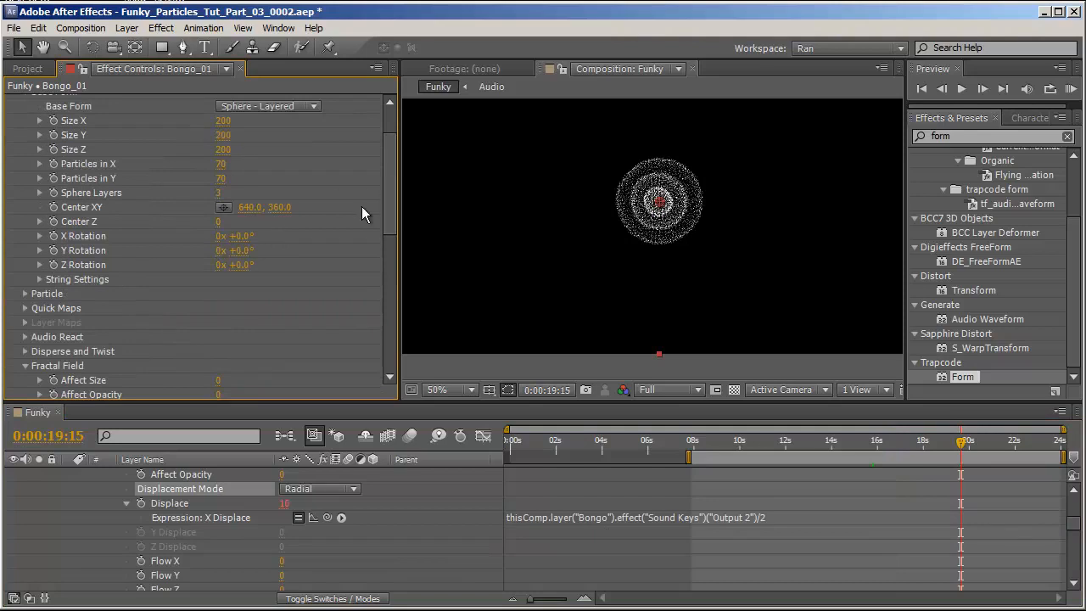
# Add an expression linking the Base Form's Center Z to Output 3 of the Bongo layer's Sound Keys.
pyautogui.scroll(1, 60, 236)
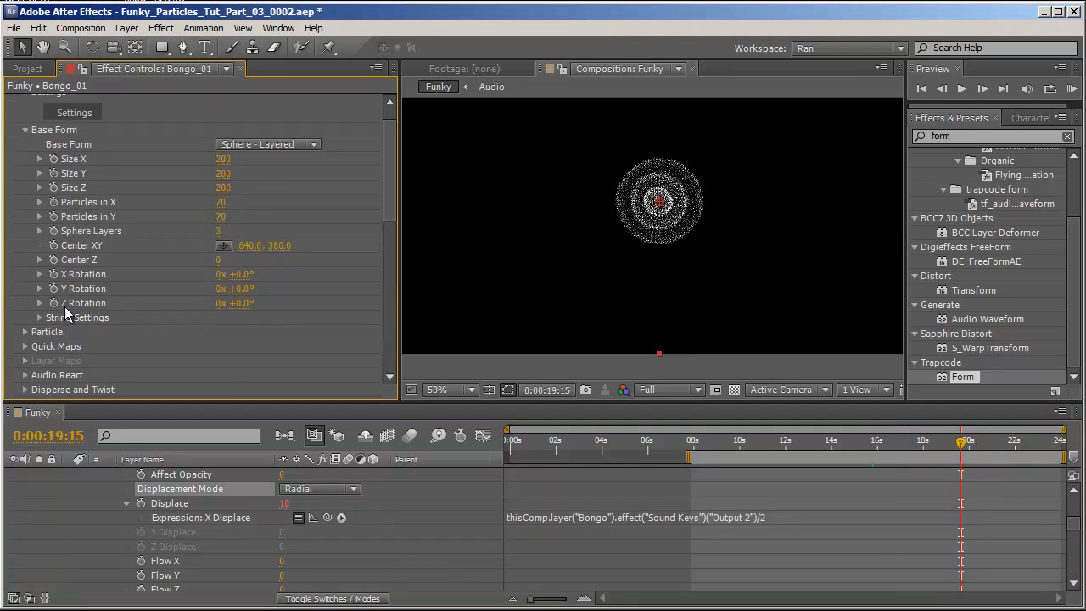
pyautogui.keyDown('alt'); pyautogui.click(52, 259); pyautogui.keyUp('alt')
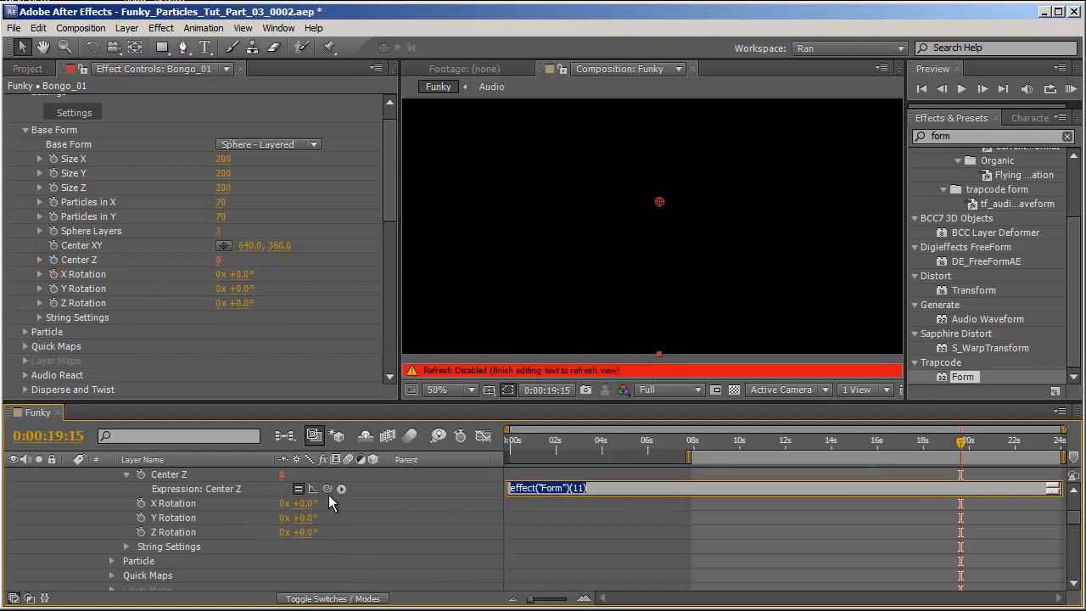
pyautogui.moveTo(327, 489); pyautogui.dragTo(240, 586)
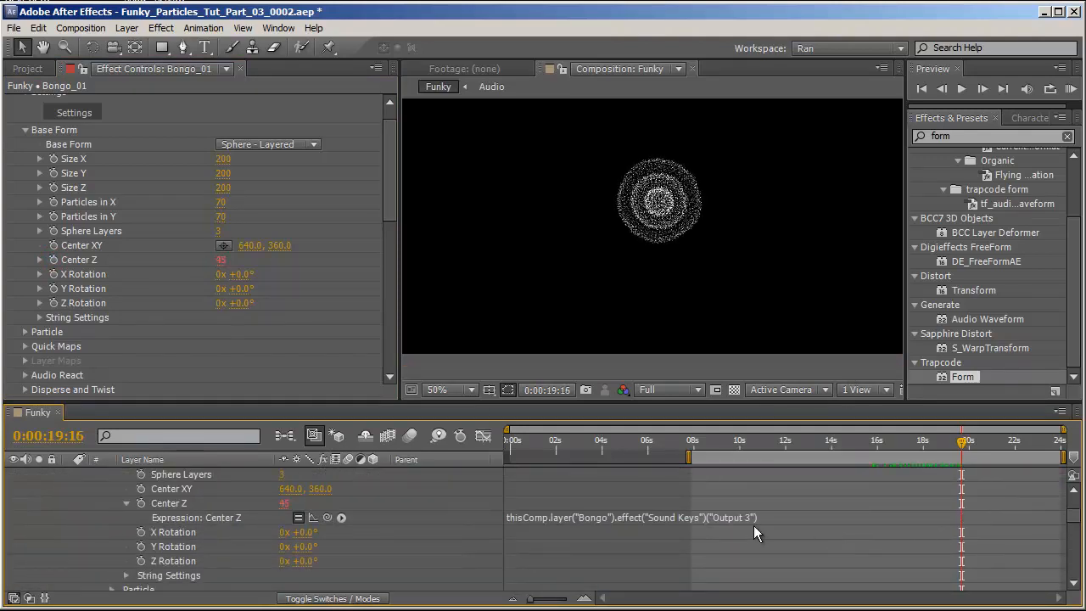
# Append *8 to the Center Z expression, check the motion around 0:00:17:13 and collapse the Bongo_01 properties.
pyautogui.click(772, 521)
pyautogui.write('*4')
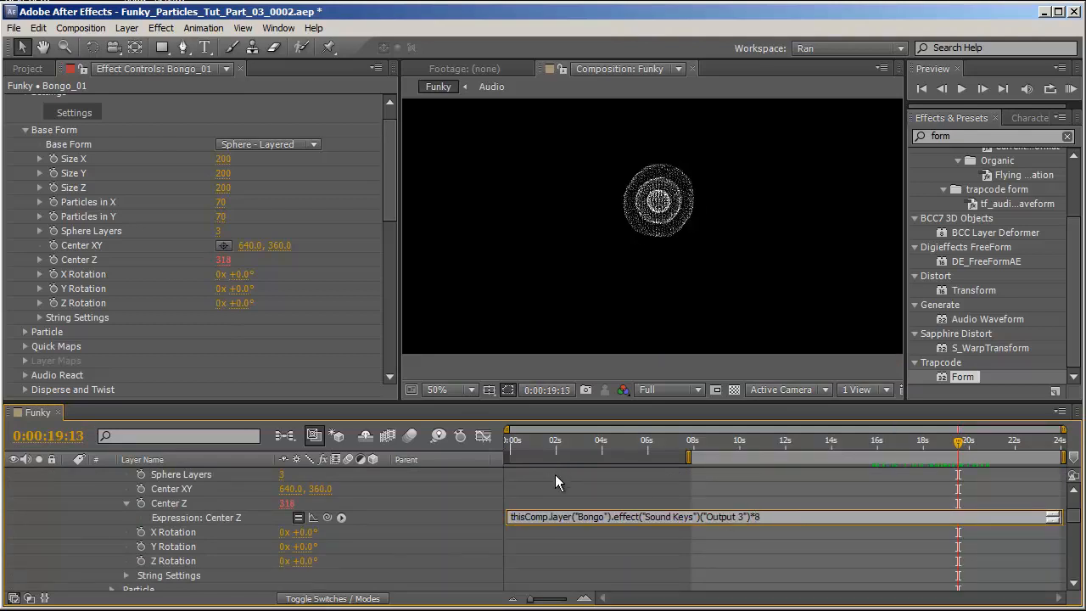
pyautogui.click(457, 495)
pyautogui.moveTo(929, 446); pyautogui.dragTo(912, 471)
pyautogui.press('u')
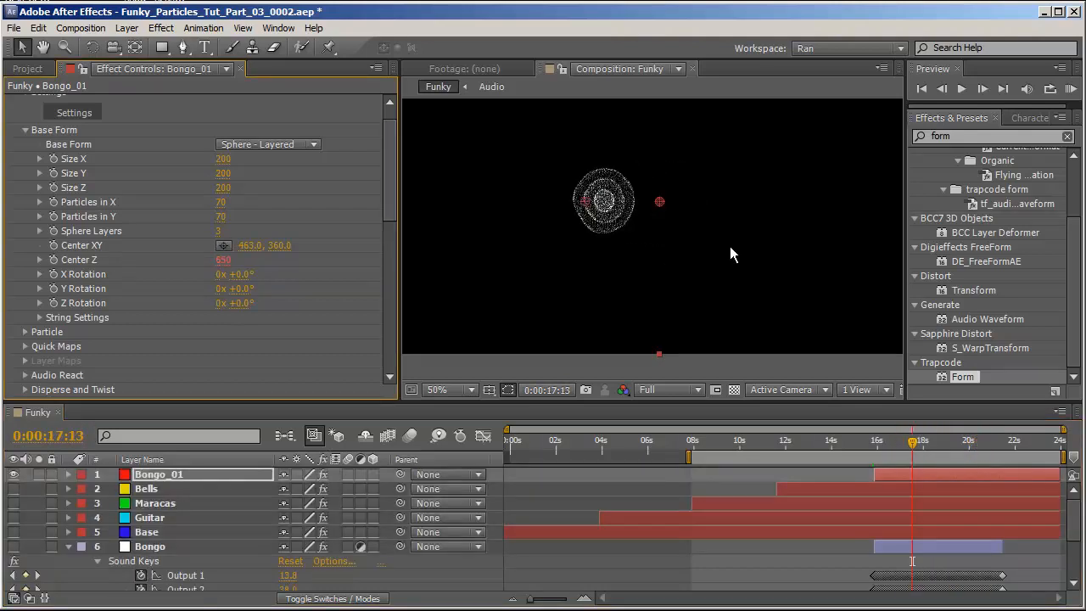
# Move the sphere's Center XY near the frame's left edge, to 74.0, 360.0.
pyautogui.scroll(-3, 392, 153)
pyautogui.moveTo(585, 201); pyautogui.dragTo(420, 201)
pyautogui.press(',')
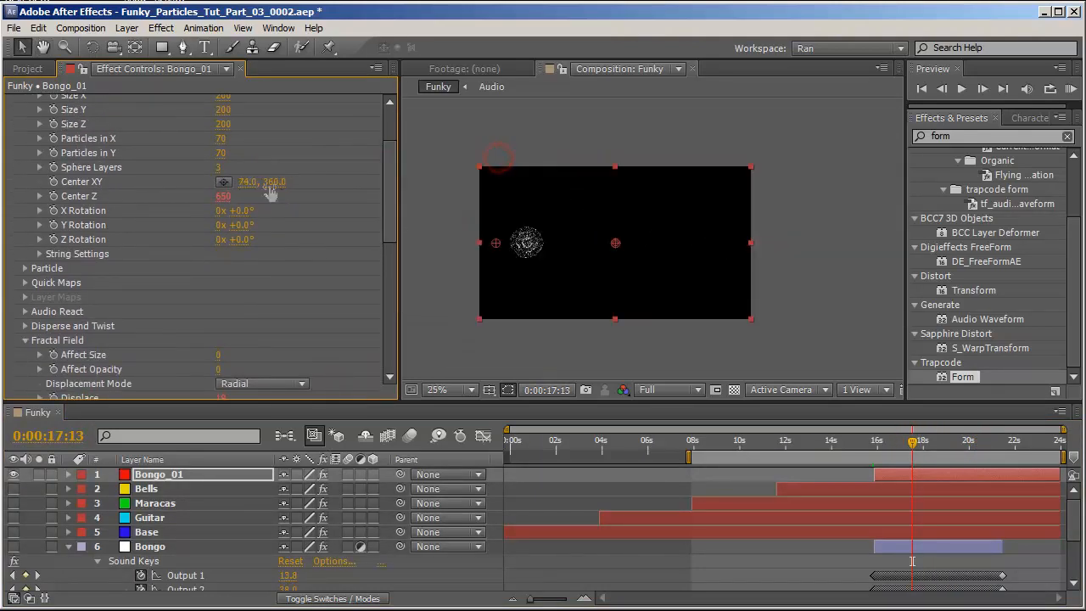
# Set the Bongo_01 Base Form's Size X, Size Y and Size Z to 400.
pyautogui.scroll(5, 185, 135)
pyautogui.click(224, 171)
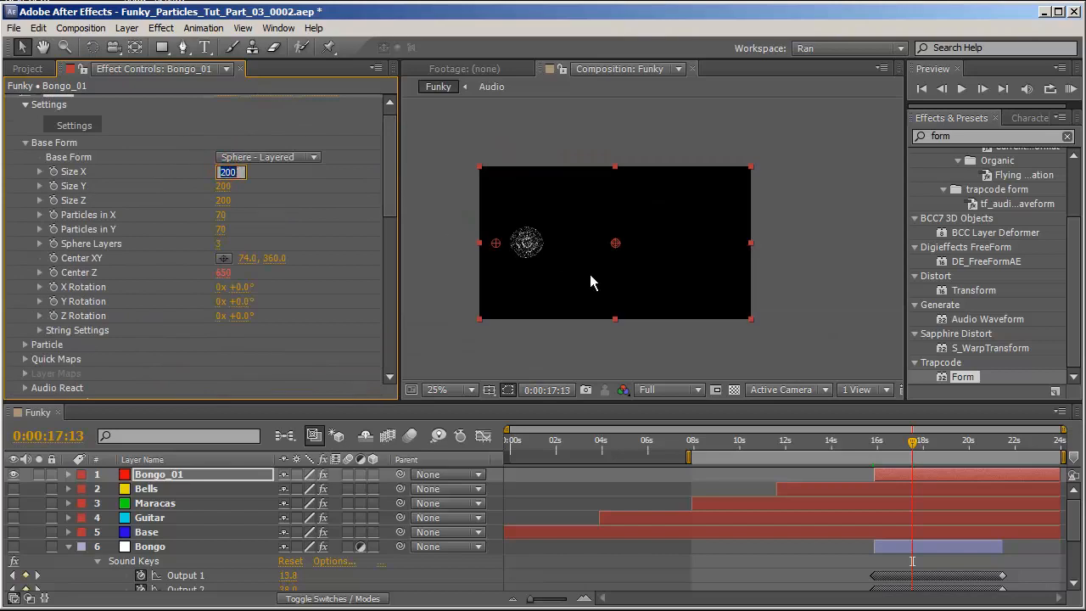
pyautogui.write('400')
pyautogui.press('Tab')
pyautogui.write('400')
pyautogui.press(',')
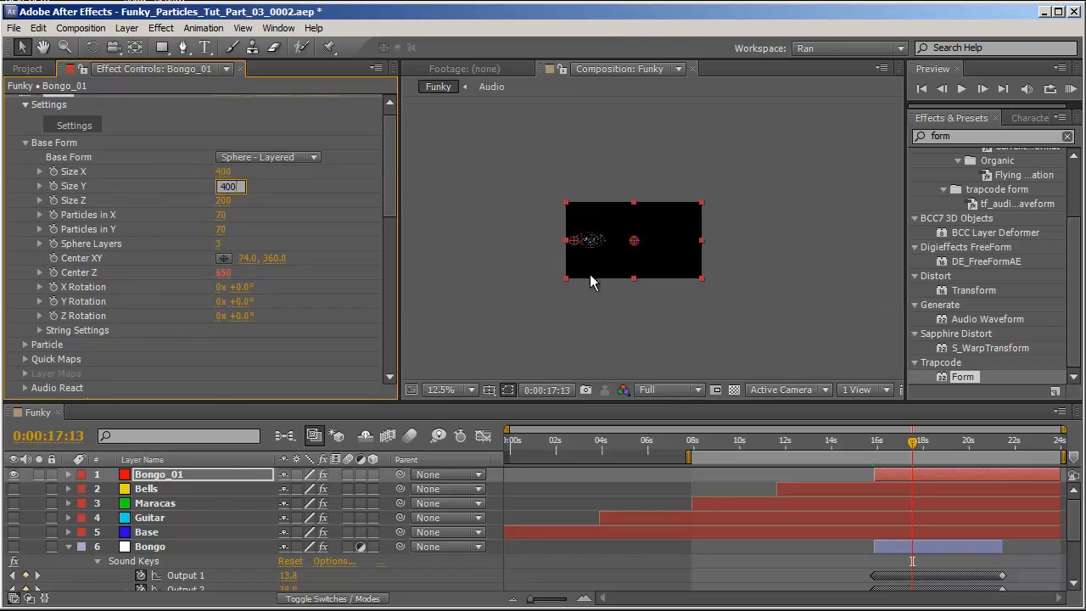
pyautogui.press('Tab')
pyautogui.write('400')
pyautogui.press('Return')
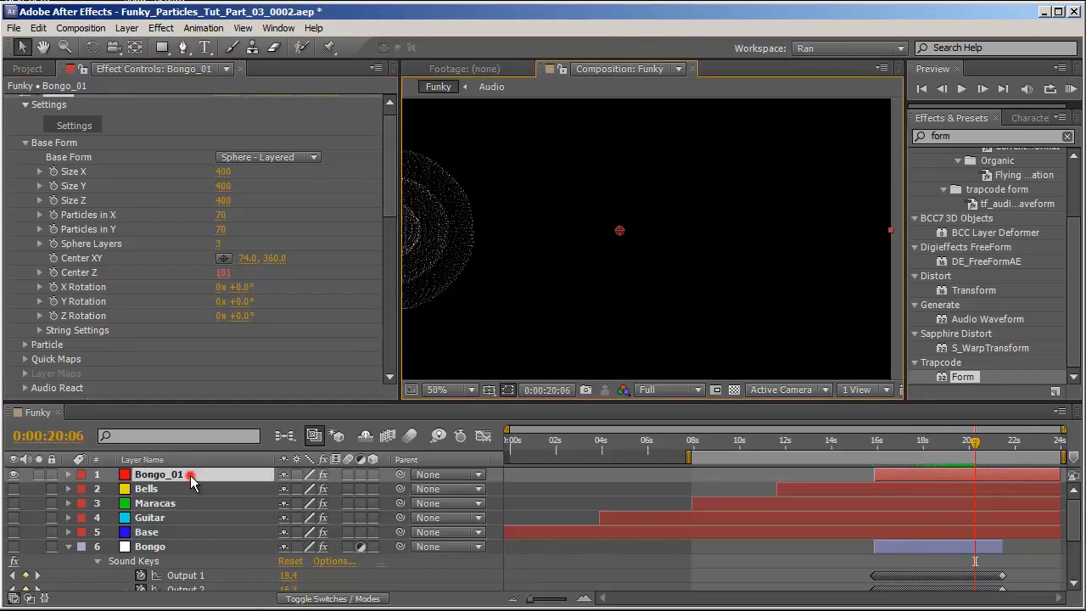
# Duplicate Bongo_01 and move the copy's sphere to the frame's middle, with Center XY at 641.0, 360.0.
pyautogui.click(190, 475)
pyautogui.hotkey('ctrl', 'd')
pyautogui.moveTo(440, 269); pyautogui.dragTo(744, 288)
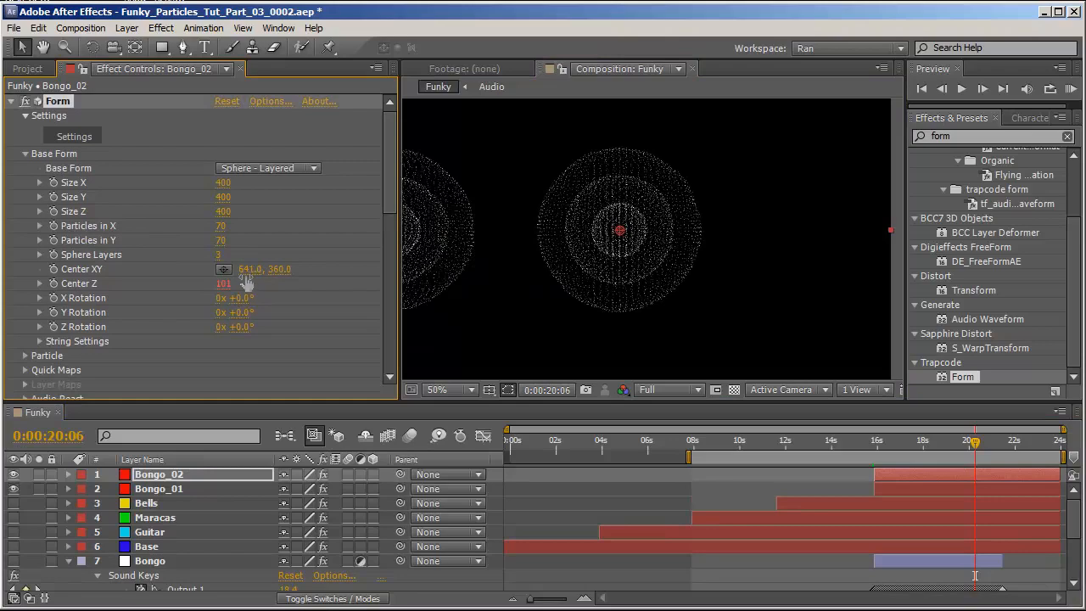
pyautogui.press(',')
# Duplicate Bongo_02, move the copy's Center XY to 1211.0, 360.0 near the frame's right edge, and check it at 0:00:19:09.
pyautogui.click(176, 478)
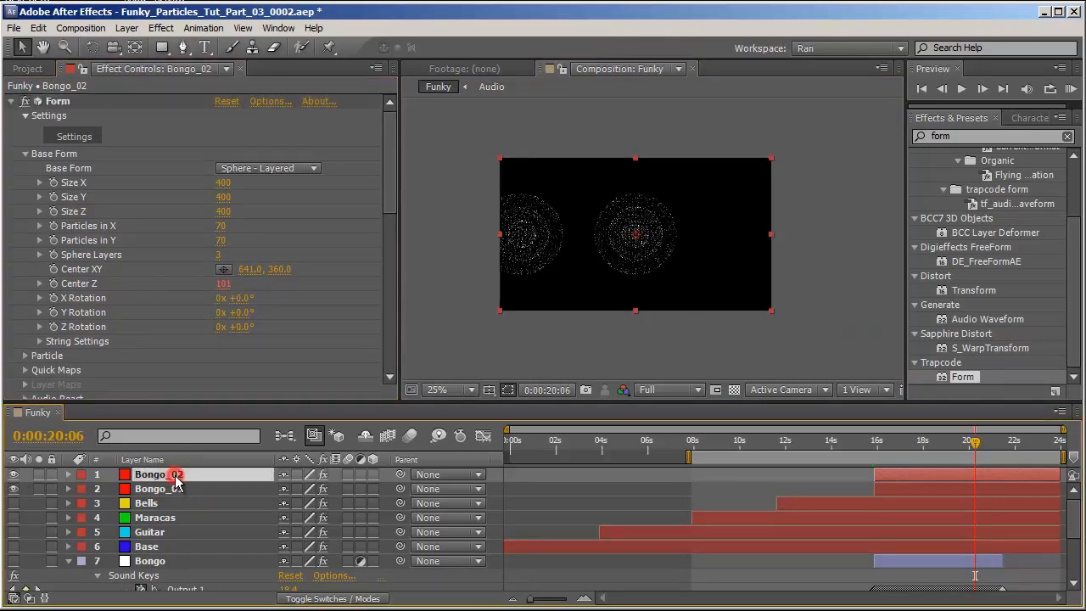
pyautogui.hotkey('ctrl', 'd')
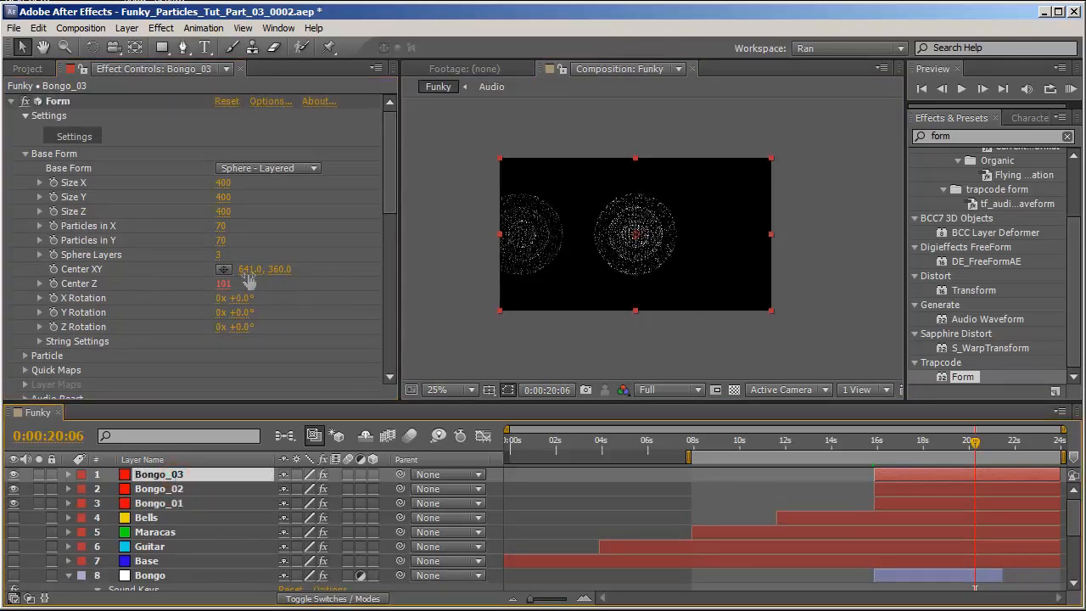
pyautogui.moveTo(248, 270); pyautogui.dragTo(754, 294)
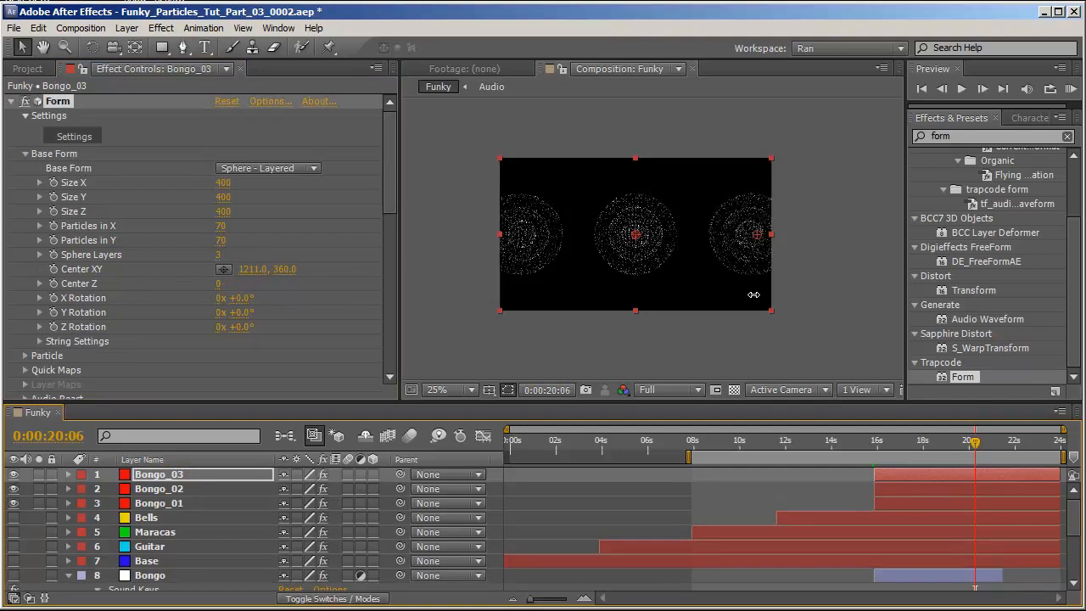
pyautogui.click(955, 443)
# Reveal the expressions of the three numbered Bongo layers and change Bongo_03's Center Z expression to use Output 1.
pyautogui.keyDown('shift'); pyautogui.click(183, 503); pyautogui.keyUp('shift')
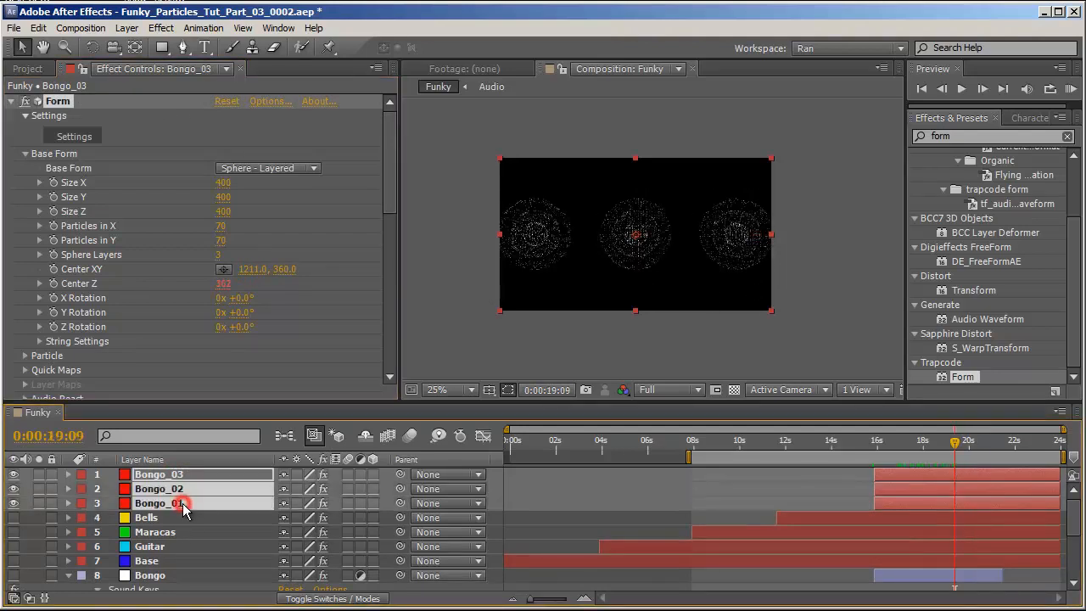
pyautogui.press('e')
pyautogui.press('e')
pyautogui.click(72, 517)
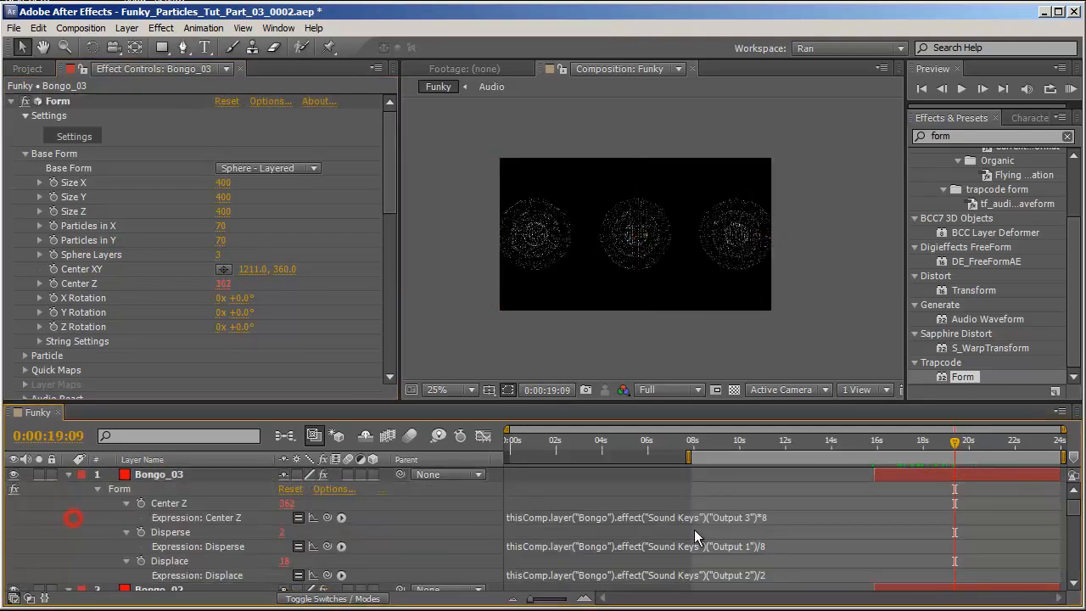
pyautogui.click(766, 516)
pyautogui.doubleClick(739, 517)
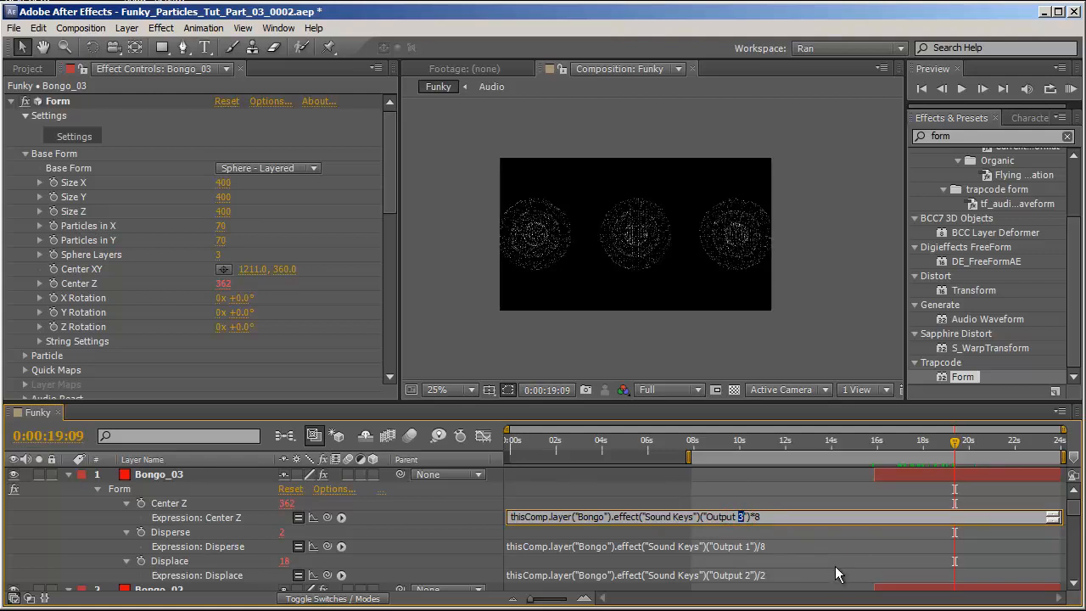
pyautogui.write('1')
# Change Bongo_03's Disperse expression to Output 2 and its Displace expression to Output 3, then check the motion up to 0:00:19:18.
pyautogui.click(746, 546)
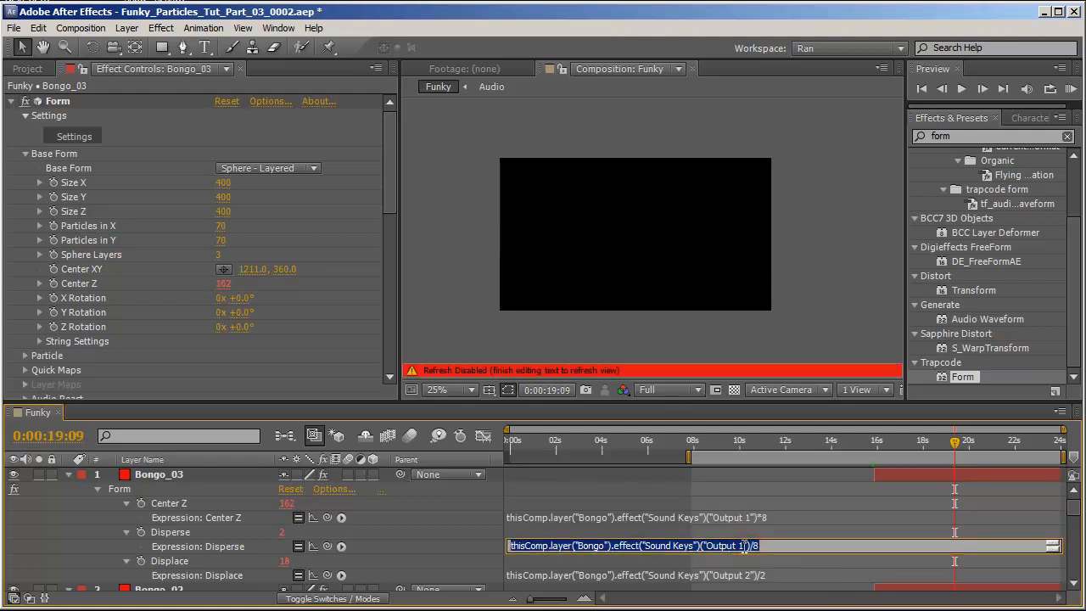
pyautogui.doubleClick(742, 545)
pyautogui.write('2')
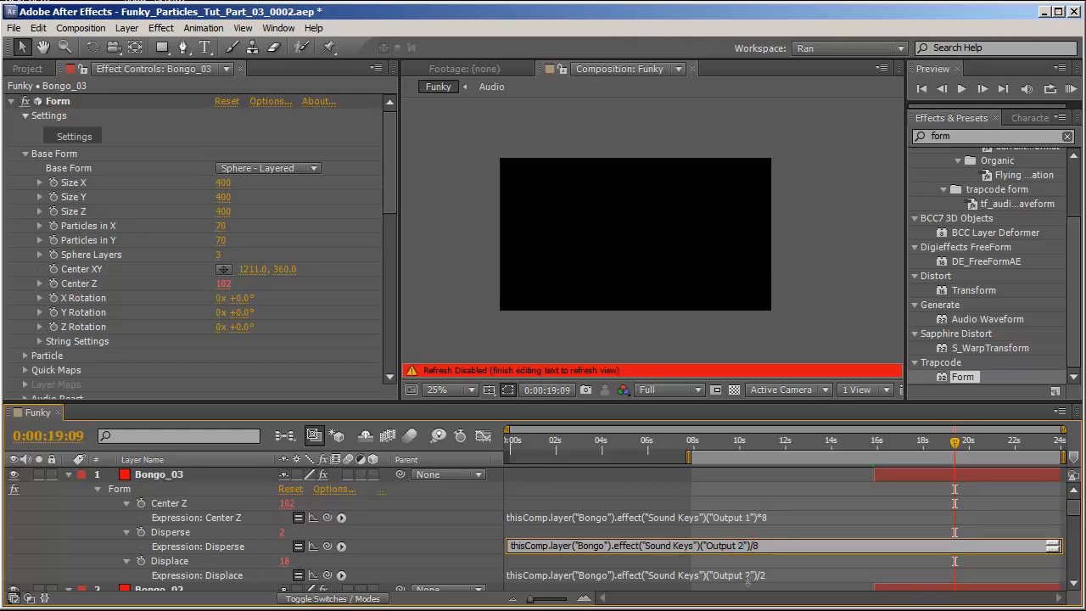
pyautogui.click(747, 576)
pyautogui.doubleClick(741, 575)
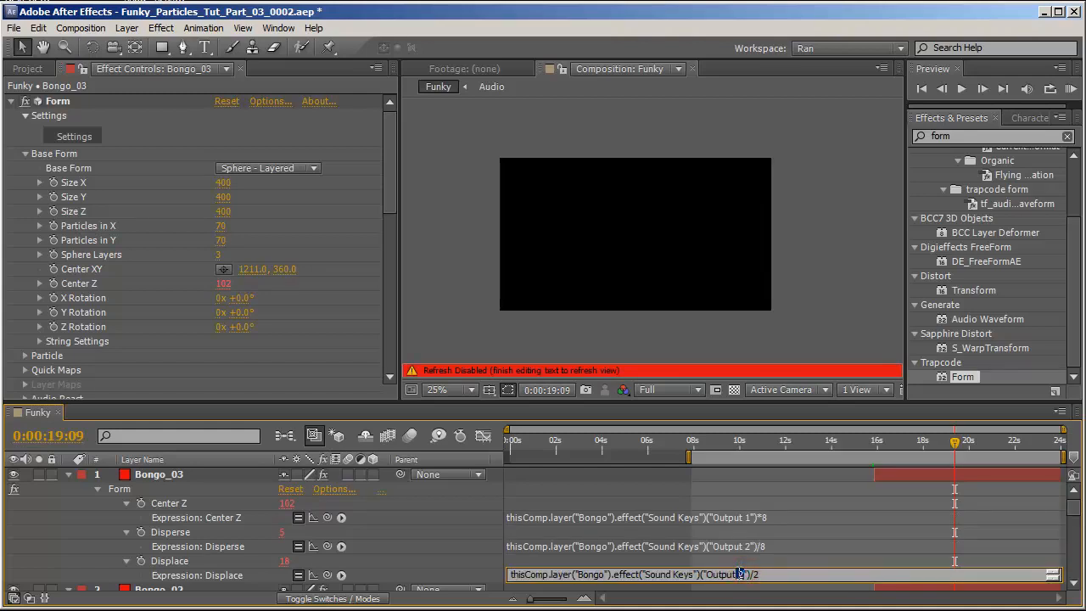
pyautogui.doubleClick(740, 574)
pyautogui.click(445, 541)
pyautogui.moveTo(898, 443); pyautogui.dragTo(963, 446)
# Change Bongo_02's expressions to Output 2 for Center Z, Output 3 for Disperse and Output 1 for Displace, and check 0:00:20:08.
pyautogui.scroll(-3, 831, 510)
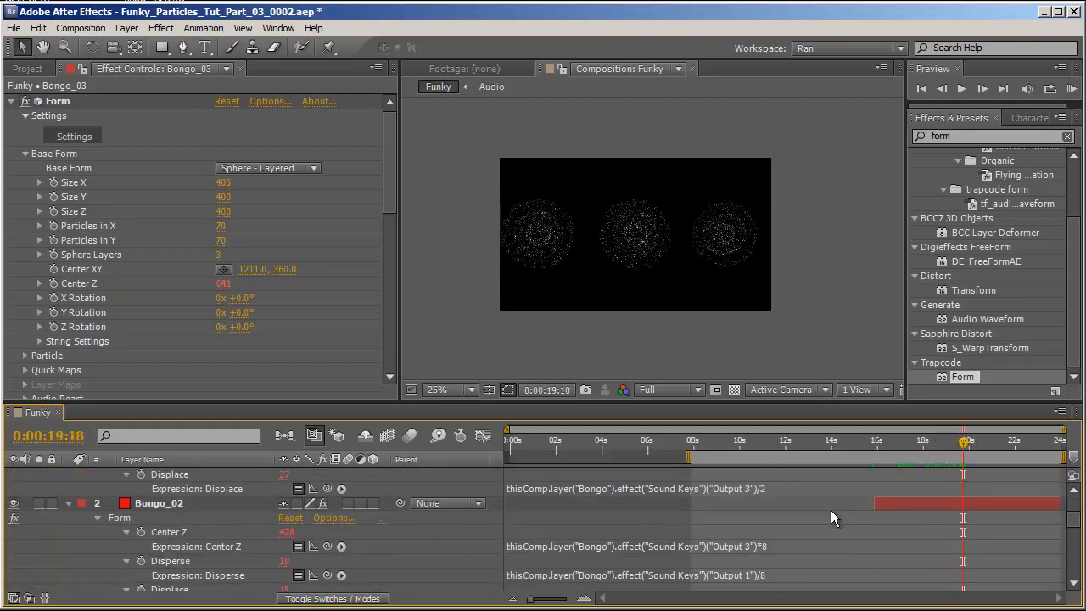
pyautogui.scroll(-3, 502, 534)
pyautogui.click(751, 562)
pyautogui.click(740, 560)
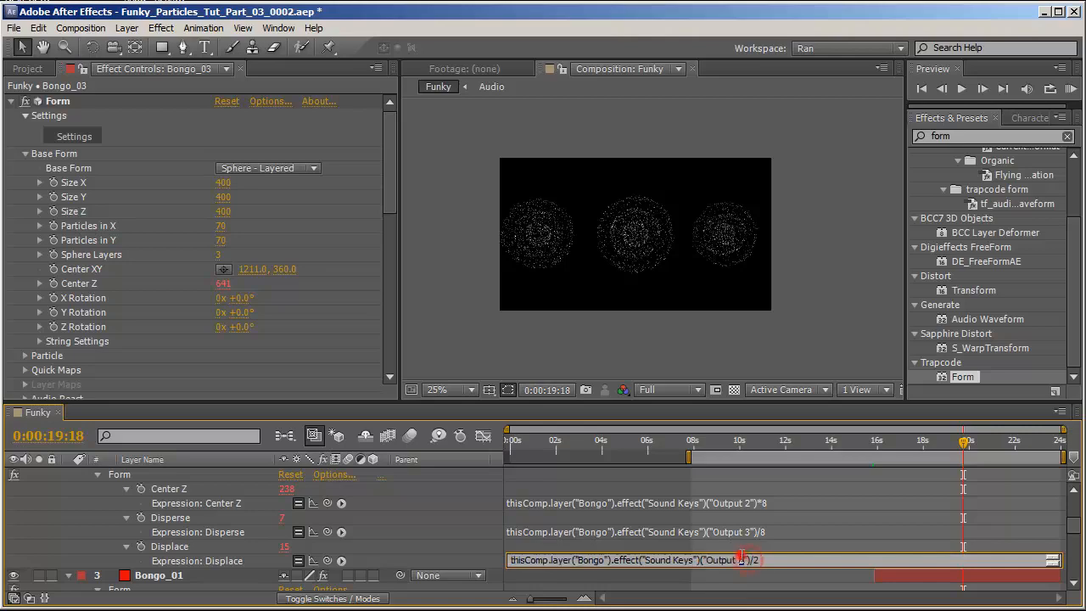
pyautogui.click(453, 533)
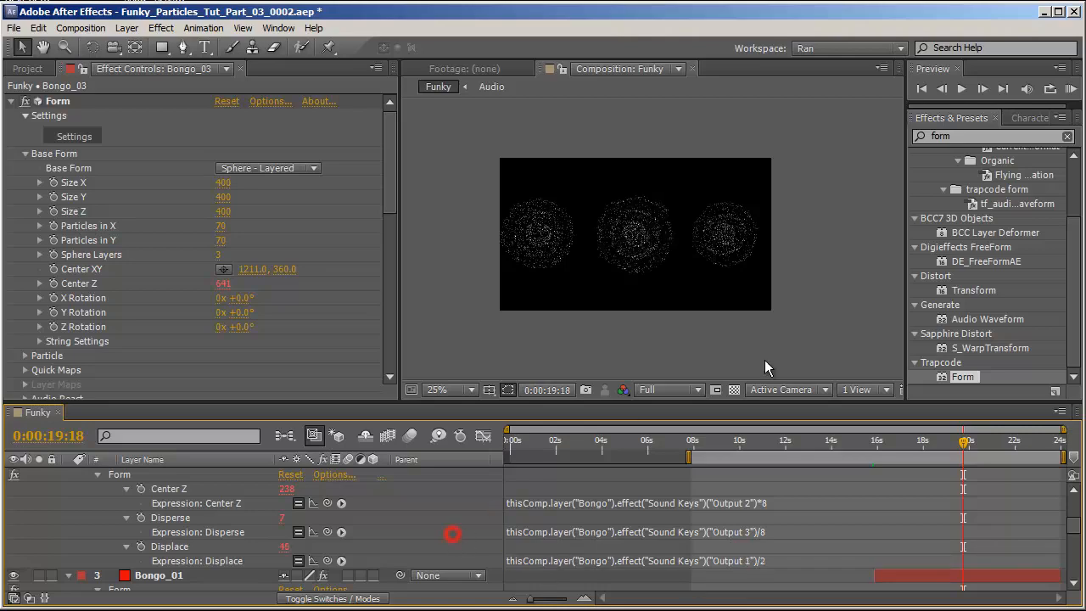
pyautogui.moveTo(961, 440)
pyautogui.mouseDown()
pyautogui.moveTo(907, 446)
pyautogui.moveTo(964, 458)
pyautogui.moveTo(977, 450)
pyautogui.mouseUp()
pyautogui.press('.')
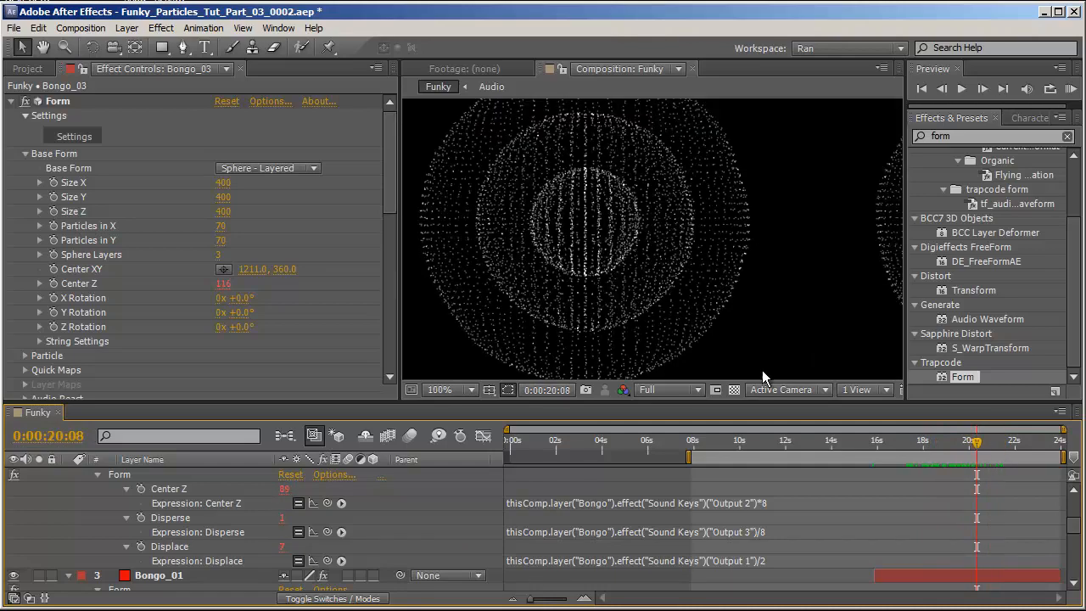
pyautogui.press(',')
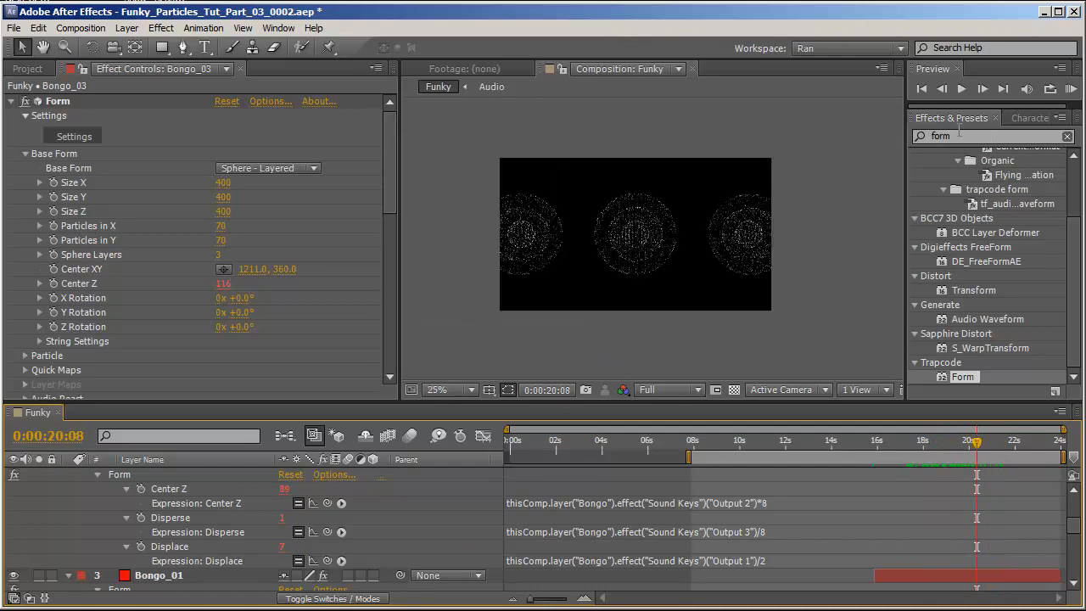
# Set the Particle Color of Bongo_01's Form effect to red.
pyautogui.scroll(-5, 212, 255)
pyautogui.hotkey('ctrl', 'Down')
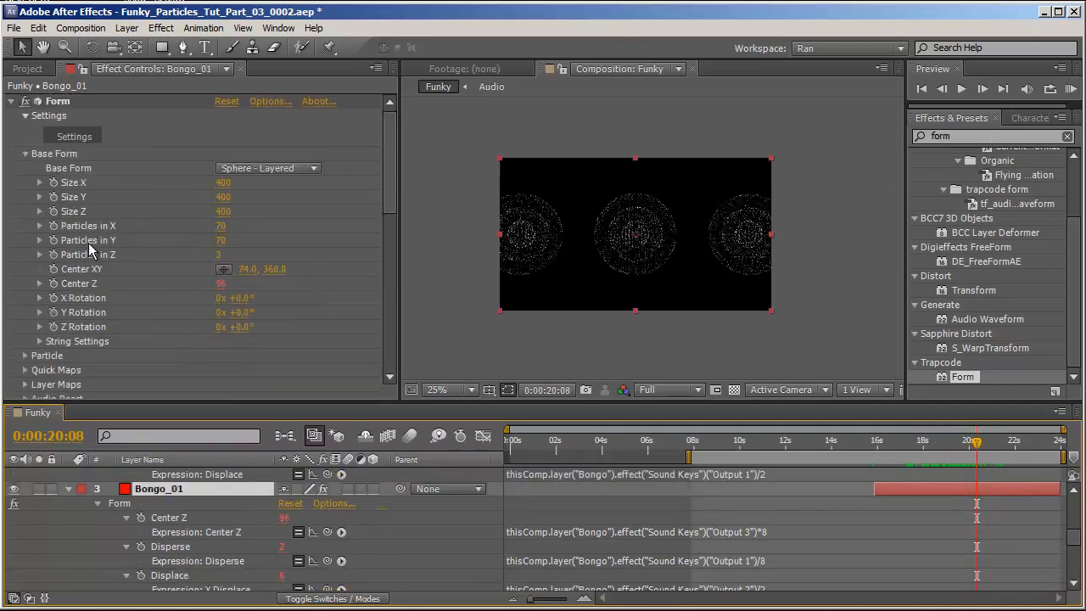
pyautogui.click(25, 153)
pyautogui.click(25, 240)
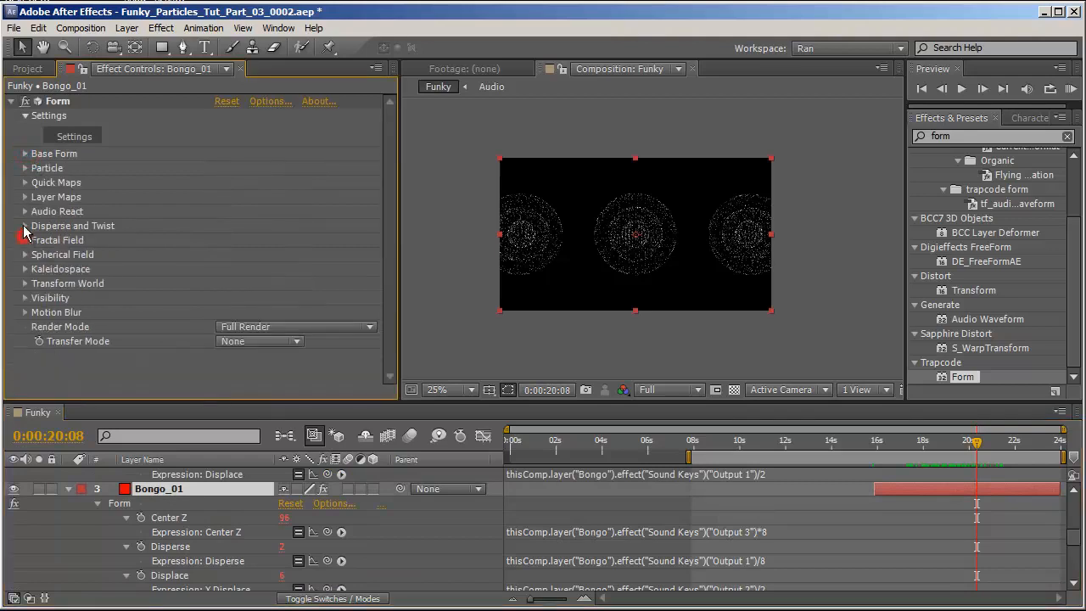
pyautogui.click(25, 168)
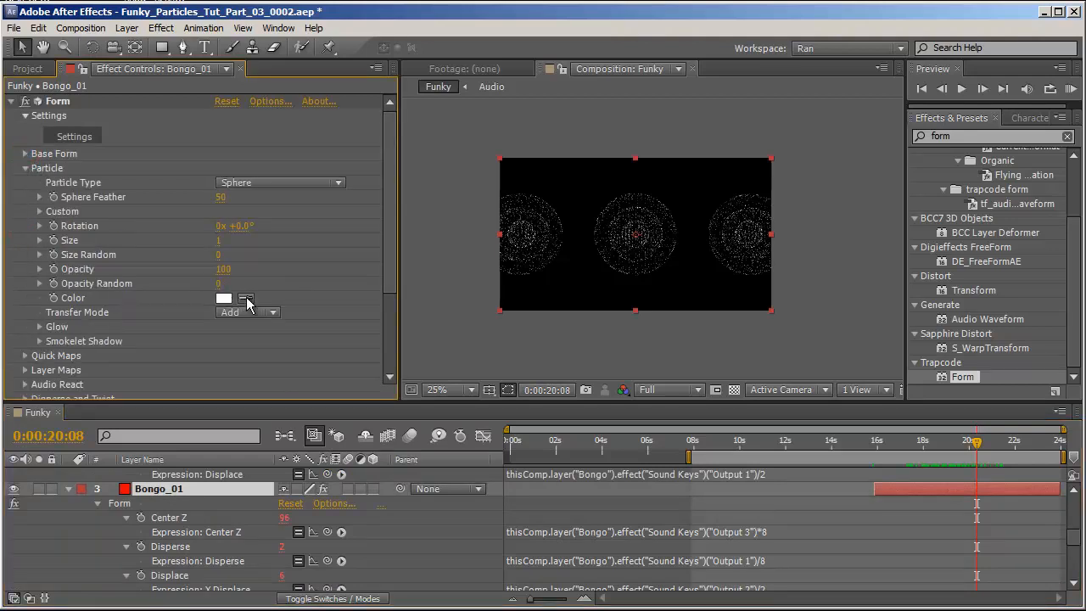
pyautogui.click(223, 297)
pyautogui.click(840, 570)
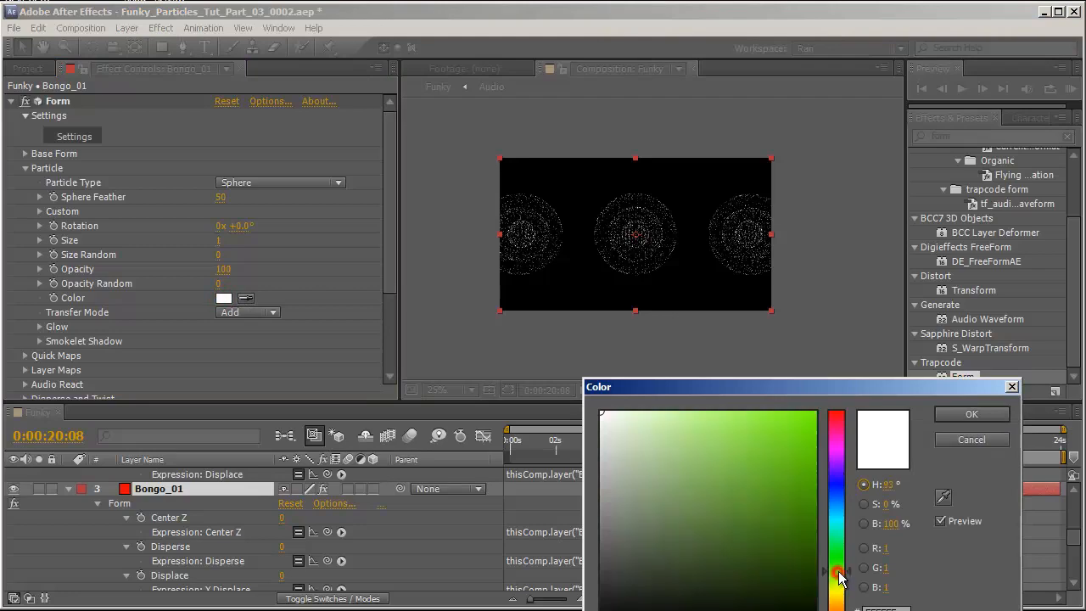
pyautogui.moveTo(839, 509); pyautogui.dragTo(827, 431)
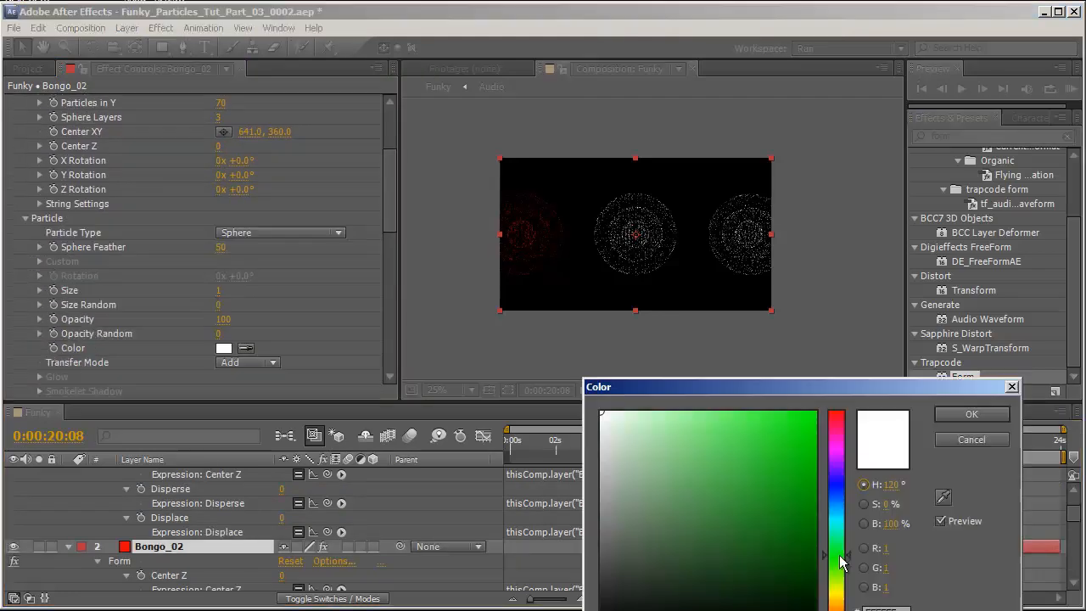
# Set the Form Particle Color to green on Bongo_02 and to blue on Bongo_03.
pyautogui.click(815, 486)
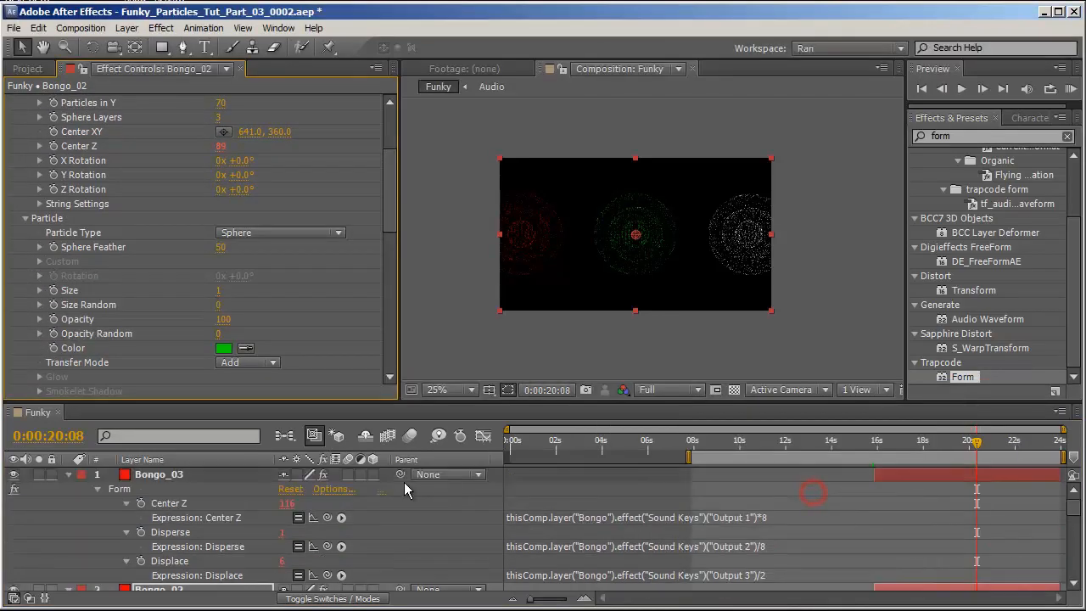
pyautogui.click(180, 477)
pyautogui.scroll(-3, 257, 280)
pyautogui.click(25, 240)
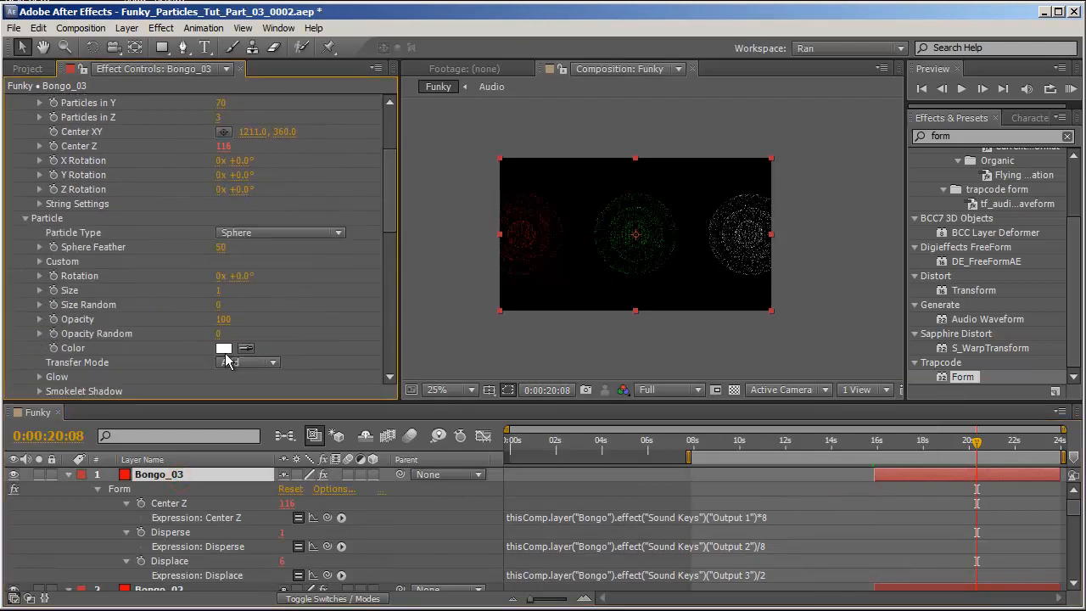
pyautogui.click(224, 348)
pyautogui.click(837, 485)
pyautogui.click(813, 441)
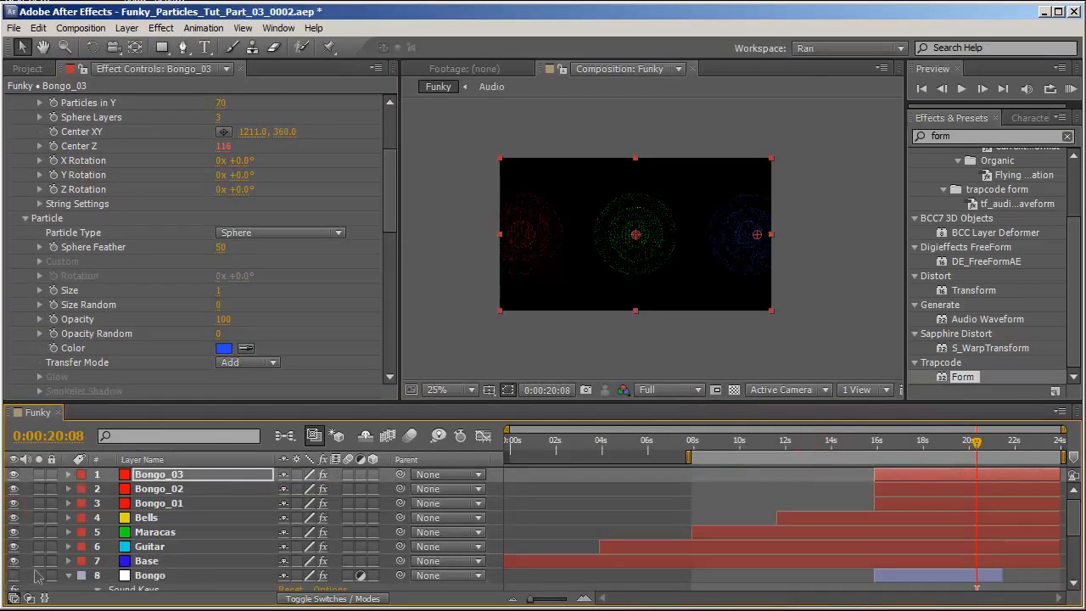
# Make the Bells, Maracas, Guitar and Base layers visible and set the Maracas layer's opacity to 25%.
pyautogui.click(23, 542)
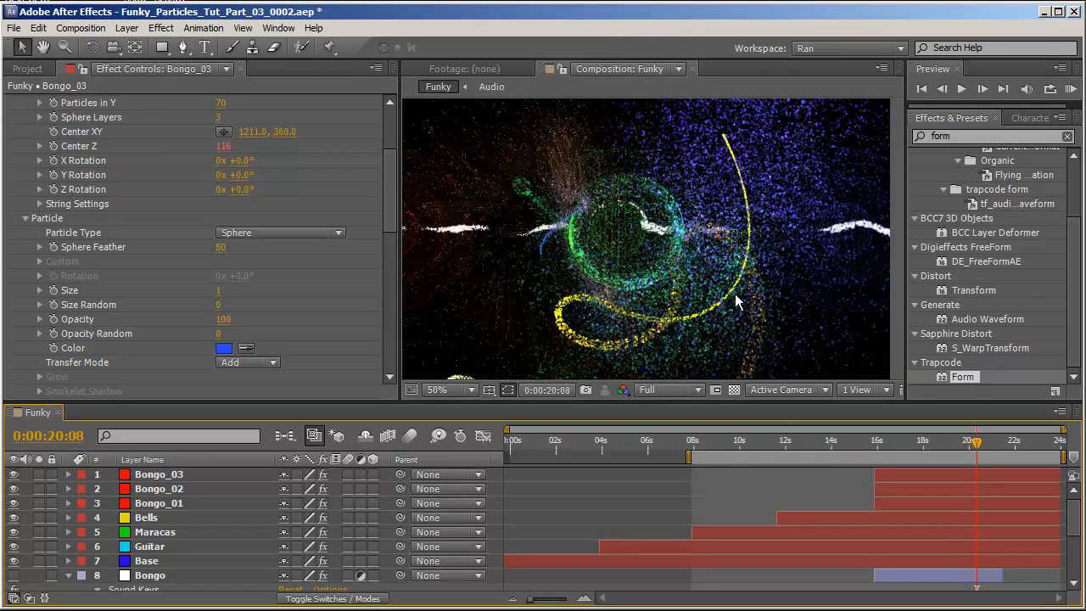
pyautogui.click(161, 546)
pyautogui.click(177, 534)
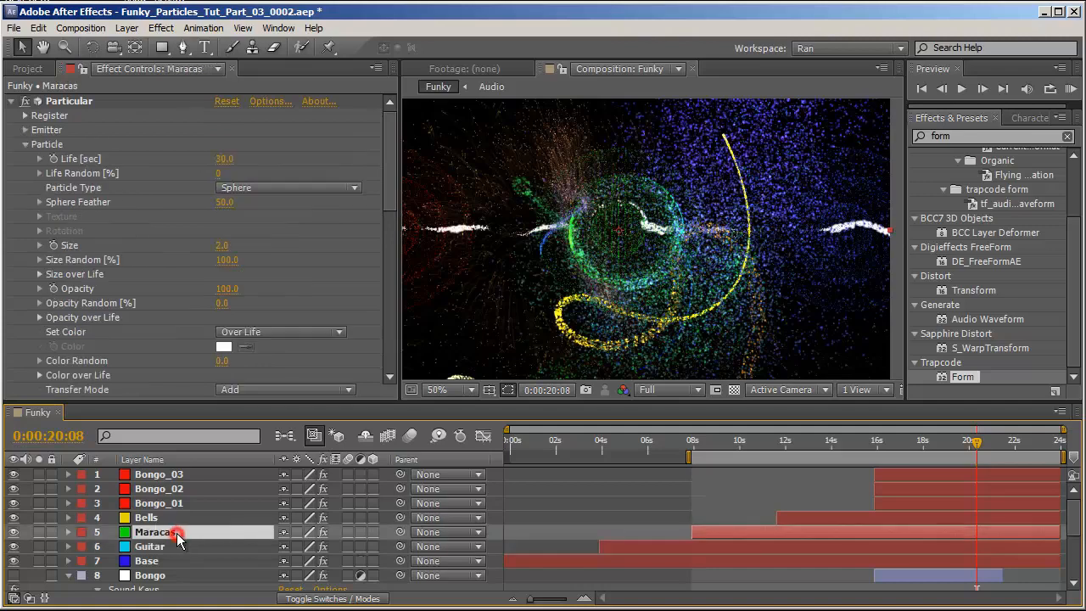
pyautogui.press('t')
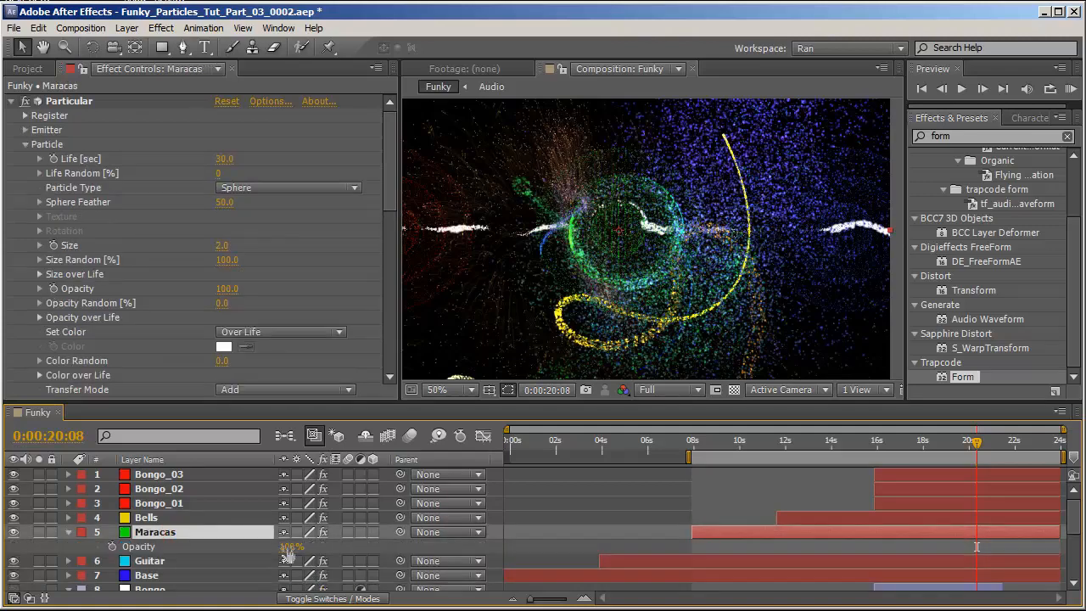
pyautogui.click(292, 546)
pyautogui.write('20')
pyautogui.press('Return')
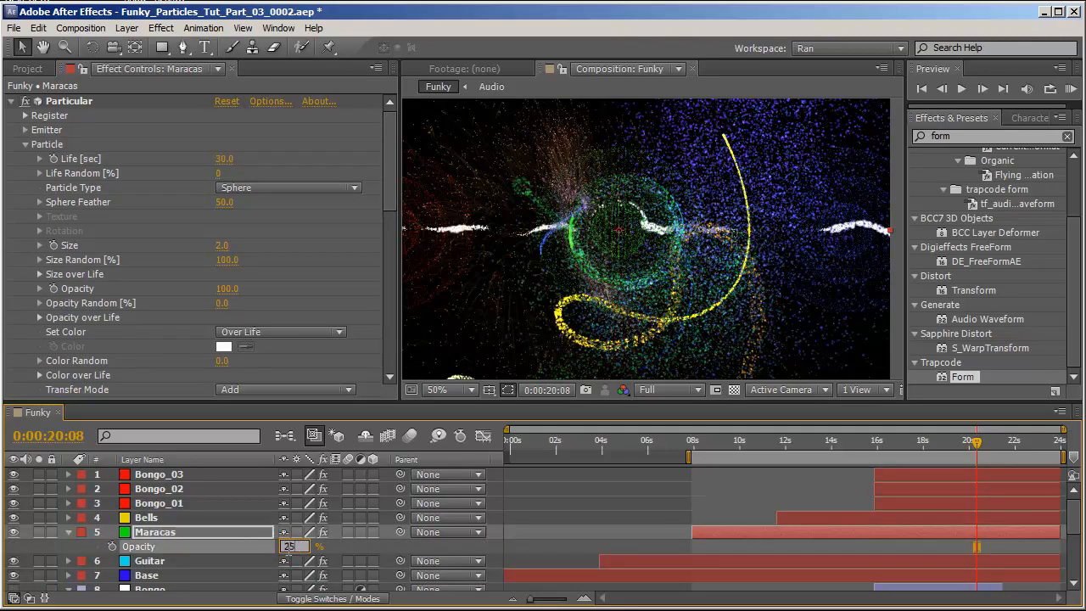
pyautogui.press('t')
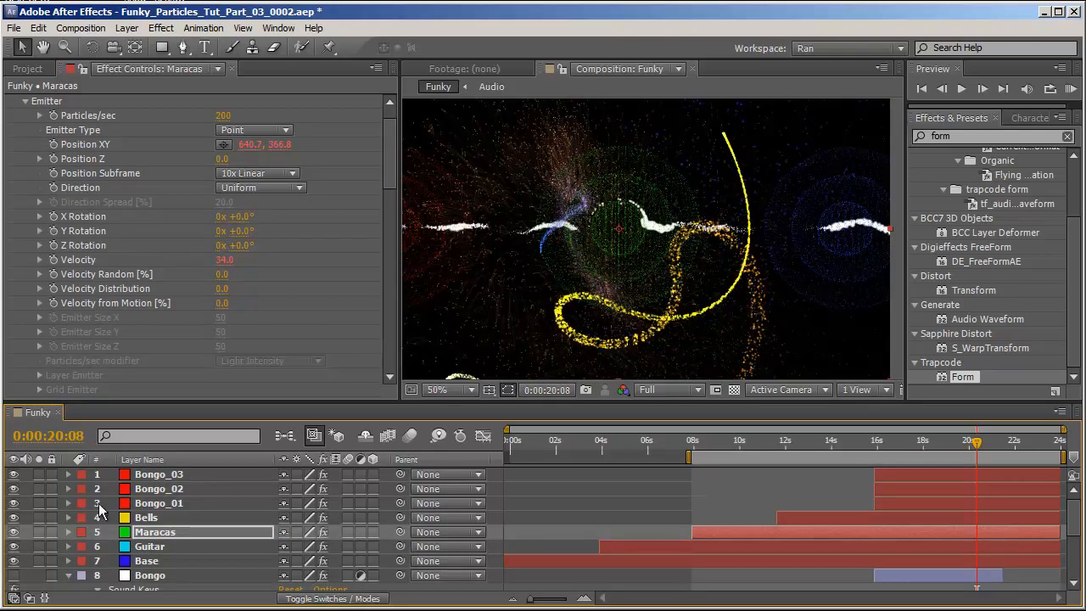
pyautogui.press('F2')
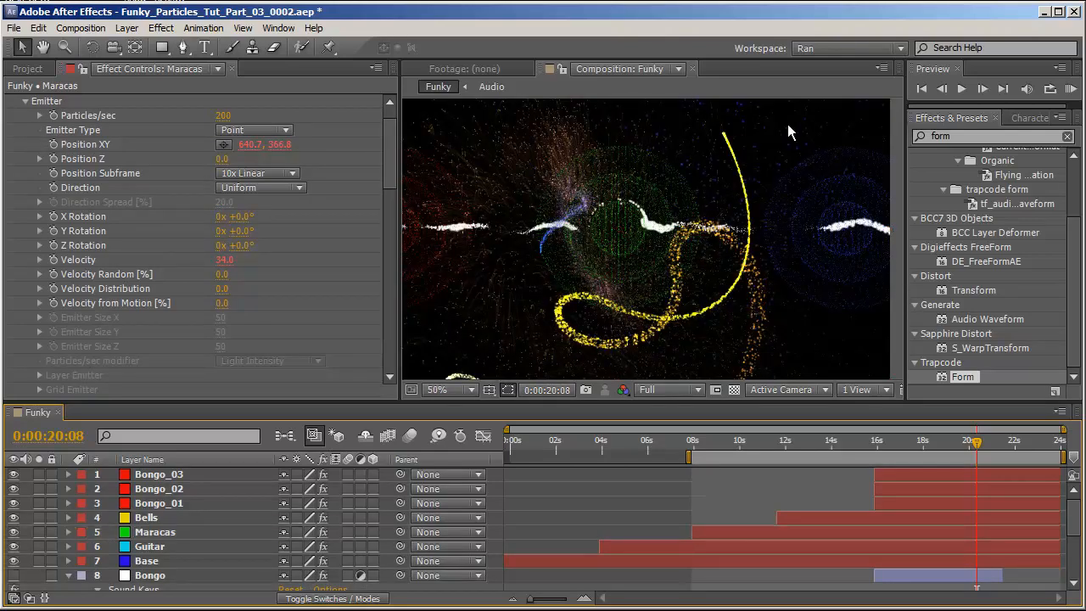
# Examine the Guitar layer's Particular emitter settings, including Position XY.
pyautogui.click(985, 136)
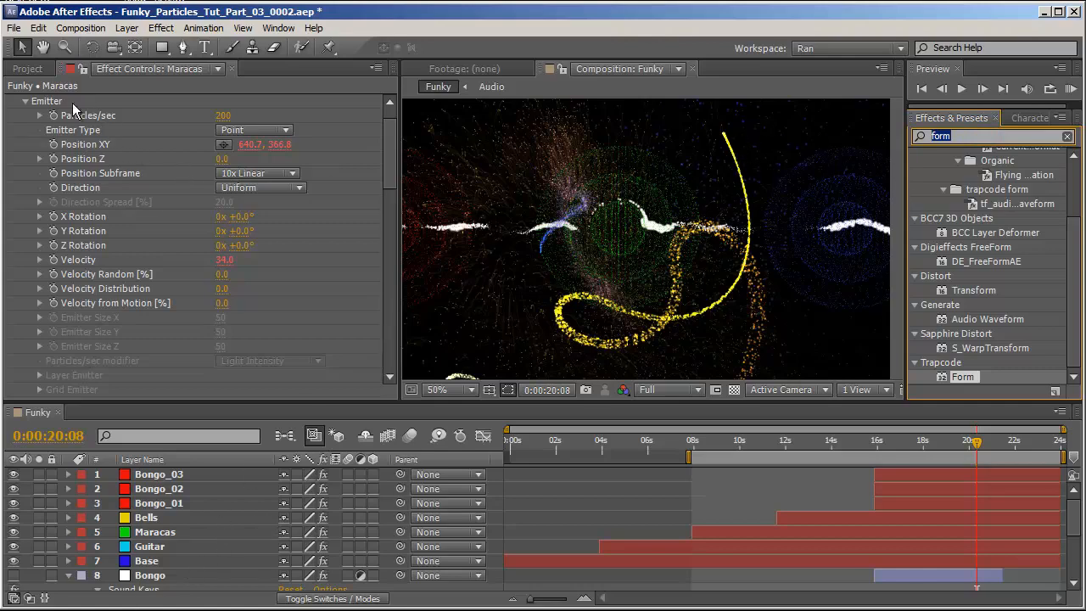
pyautogui.click(173, 530)
pyautogui.click(151, 546)
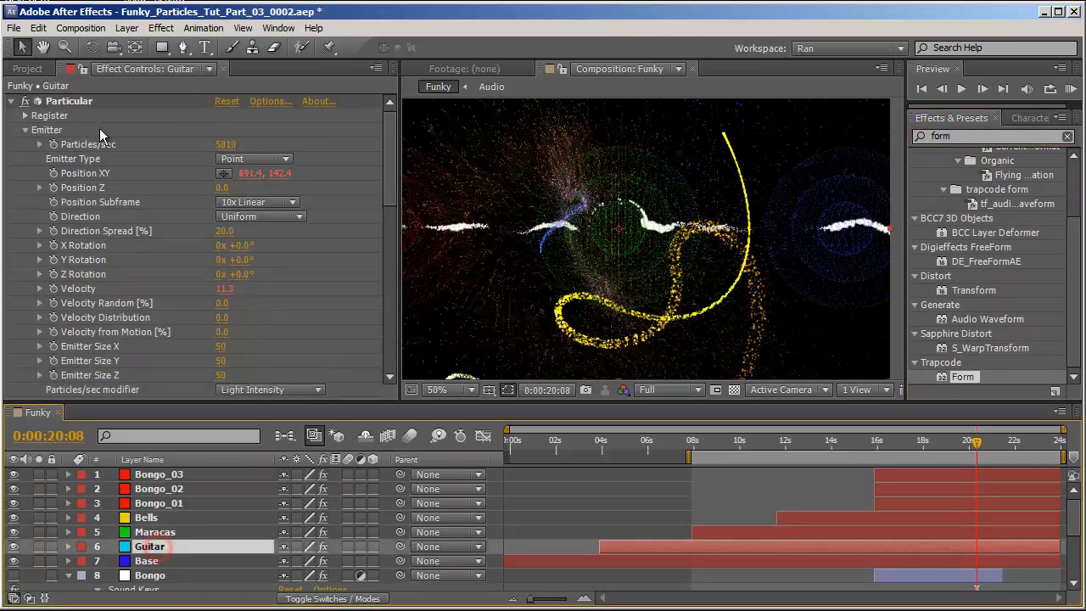
pyautogui.click(93, 173)
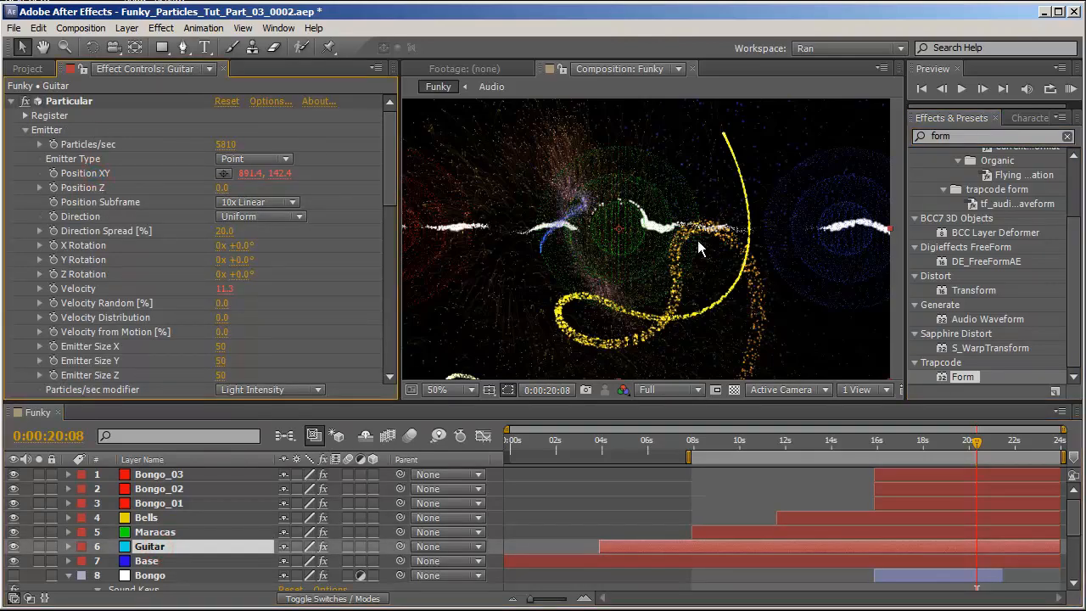
# Apply the Glow effect to the Base layer and set its Glow Threshold to 43.5% and Glow Radius to 49.
pyautogui.press('space')
pyautogui.moveTo(845, 225); pyautogui.dragTo(694, 192)
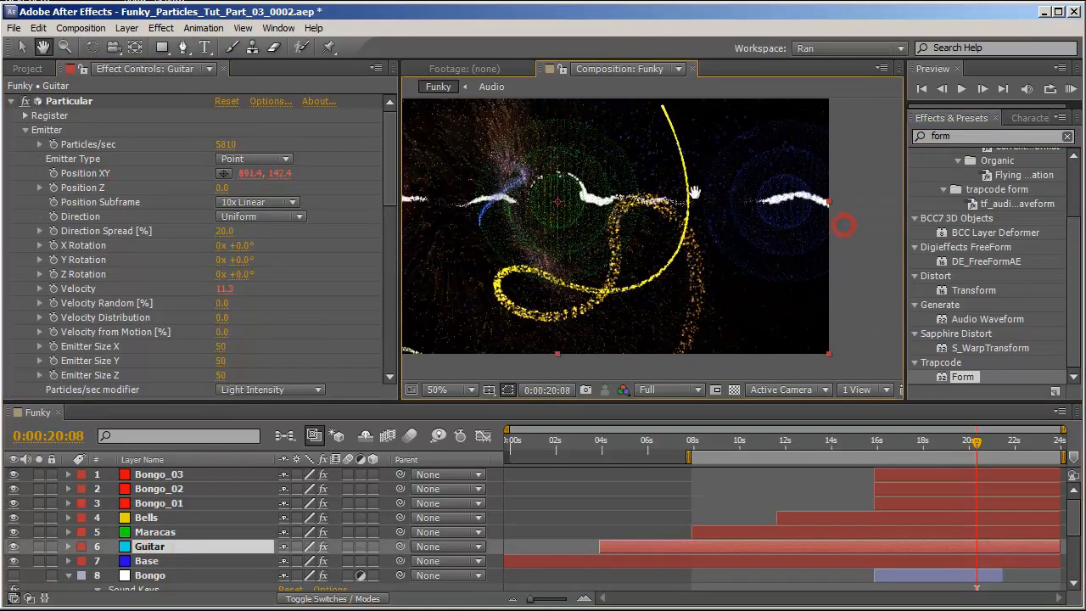
pyautogui.moveTo(594, 225); pyautogui.dragTo(724, 268)
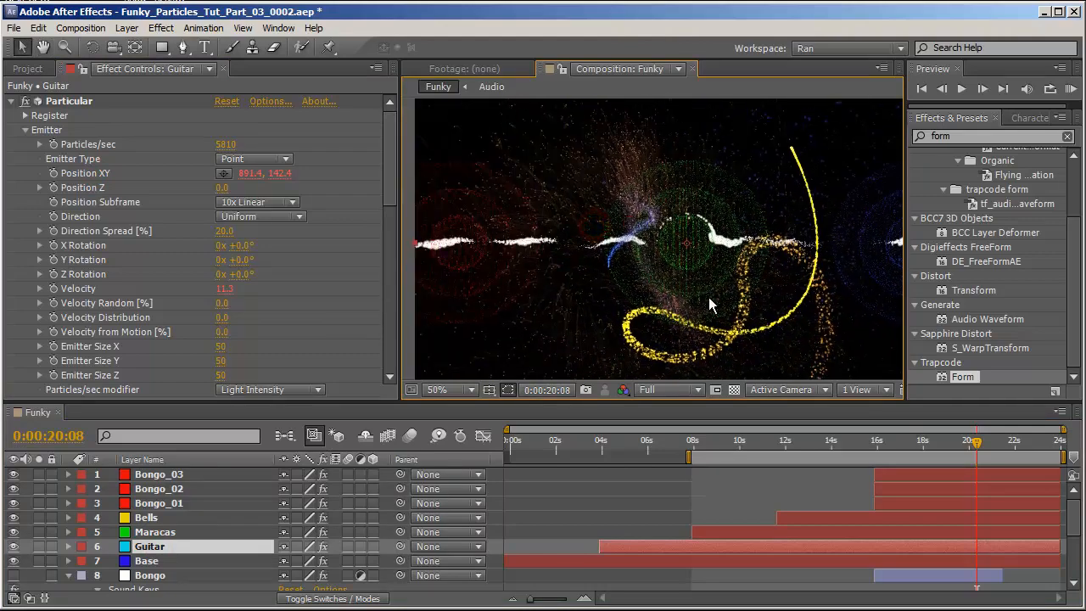
pyautogui.hotkey('ctrl', 'Down')
pyautogui.doubleClick(940, 136)
pyautogui.write('glow')
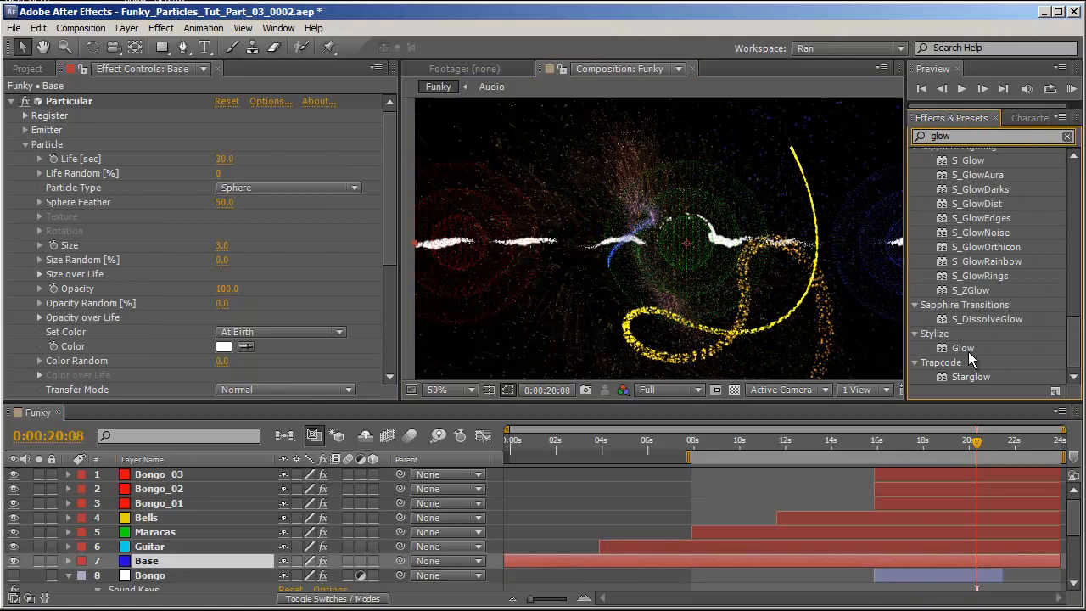
pyautogui.doubleClick(965, 349)
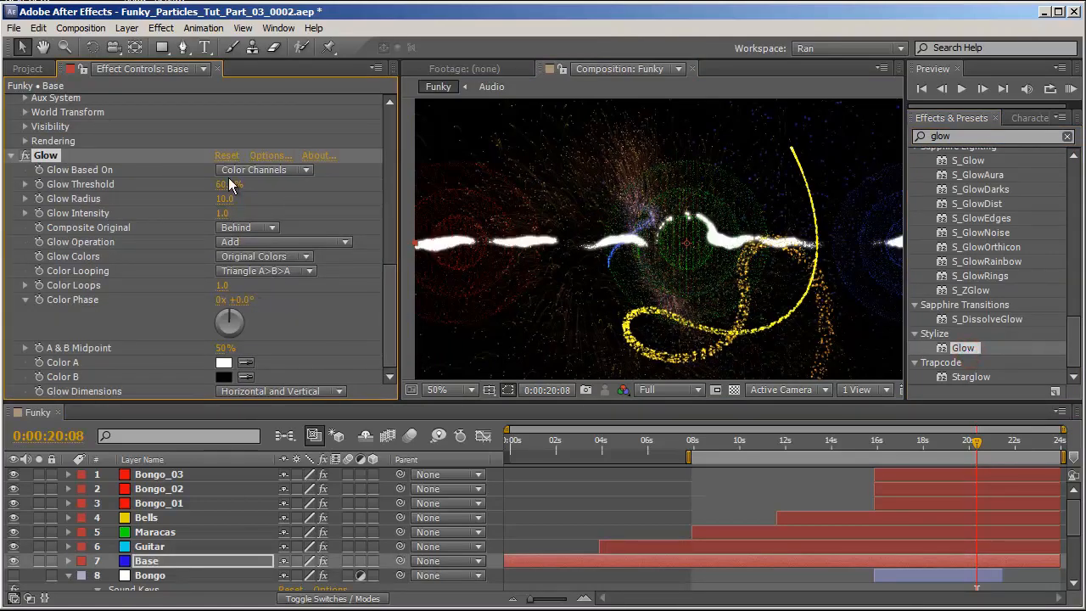
pyautogui.moveTo(230, 184); pyautogui.dragTo(258, 202)
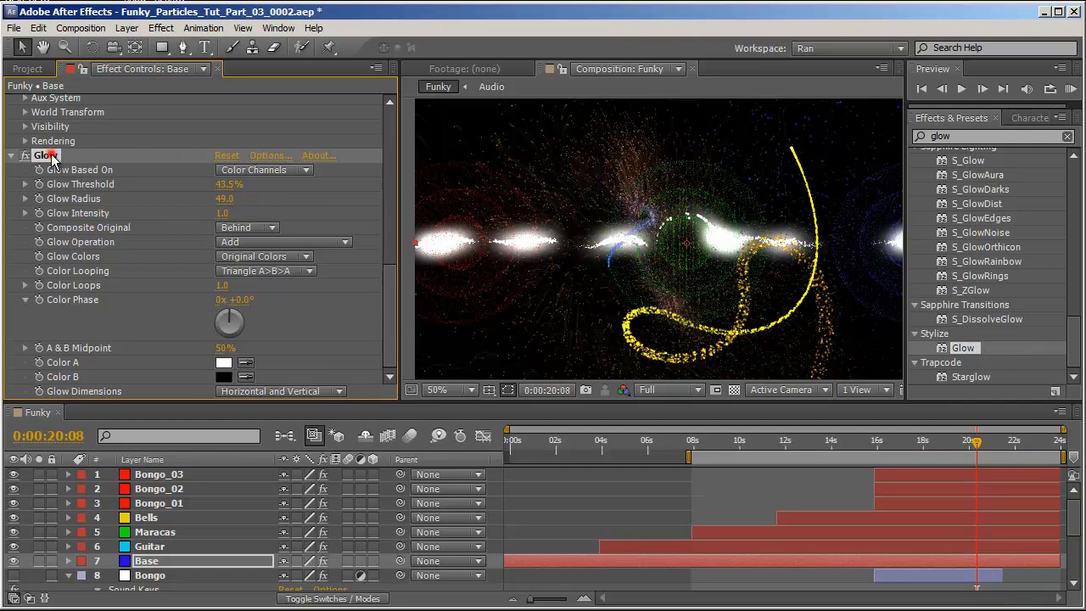
# Copy the Base layer's Glow effect onto the Guitar, Maracas, Bells and three colored Bongo Form layers.
pyautogui.click(150, 547)
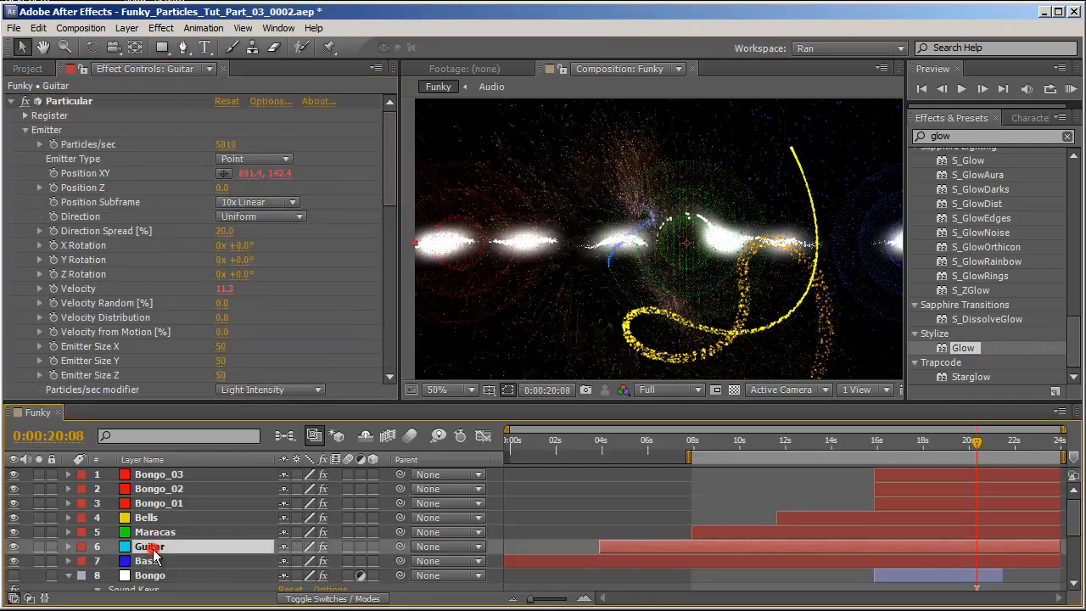
pyautogui.hotkey('ctrl', 'a')
pyautogui.press('F2')
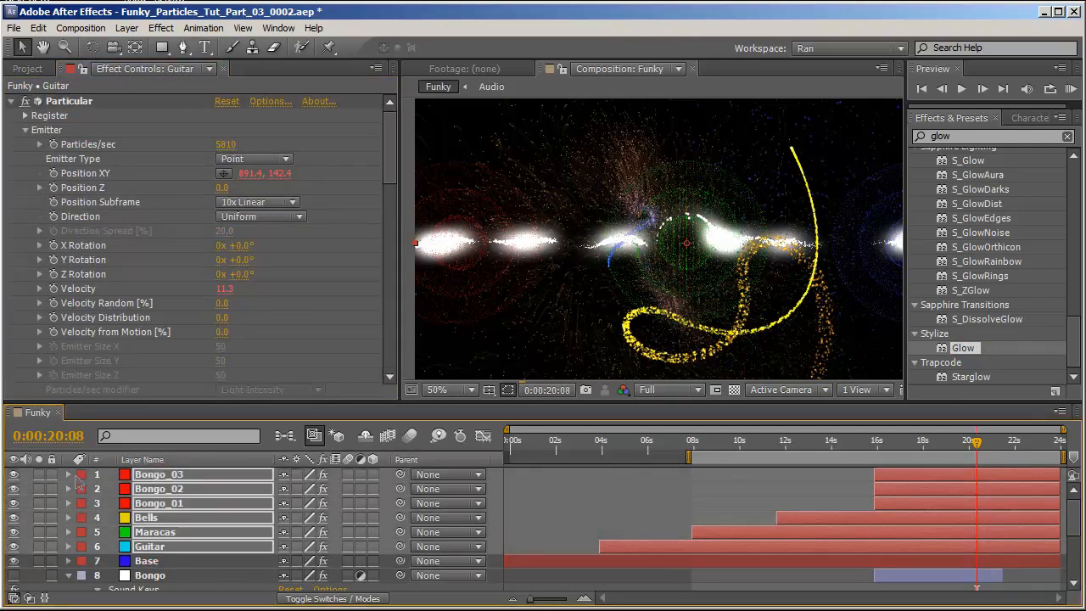
# Compare the glowing particles at 8 bpc and 32 bpc project color depth, leaving the project at 32 bpc.
pyautogui.scroll(-1, 593, 219)
pyautogui.click(20, 46)
pyautogui.click(26, 68)
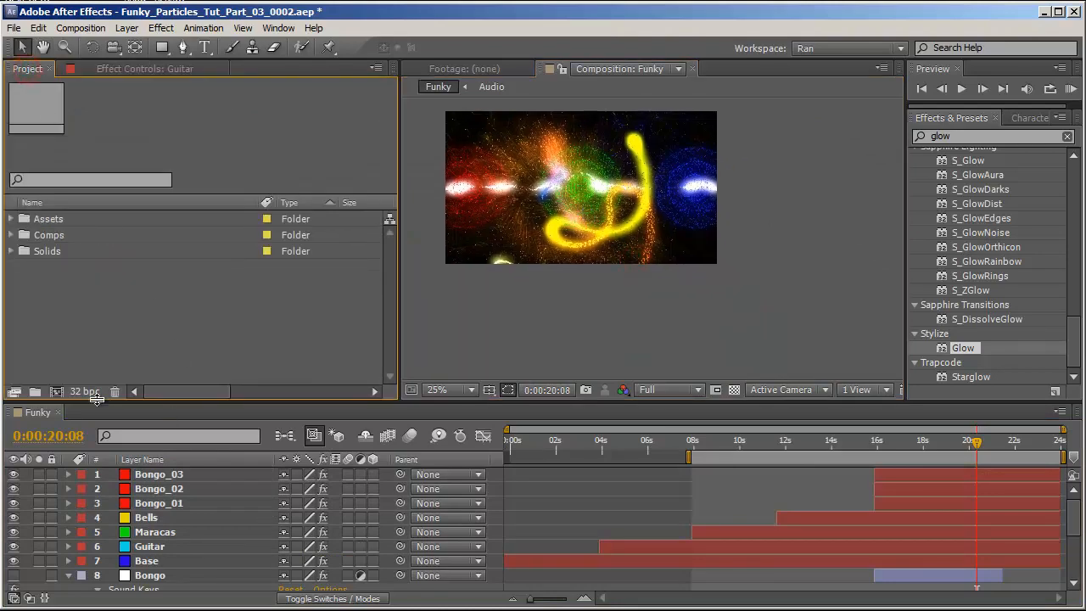
pyautogui.press('h')
pyautogui.moveTo(678, 196); pyautogui.dragTo(704, 236)
pyautogui.scroll(1, 704, 237)
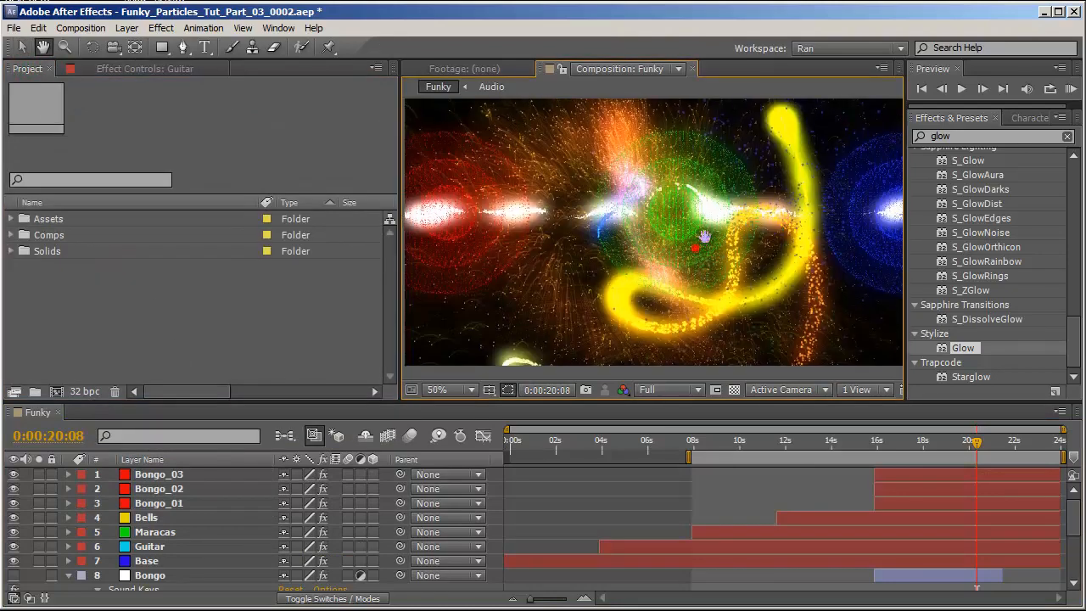
pyautogui.scroll(-1, 704, 237)
pyautogui.scroll(1, 705, 237)
pyautogui.press('v')
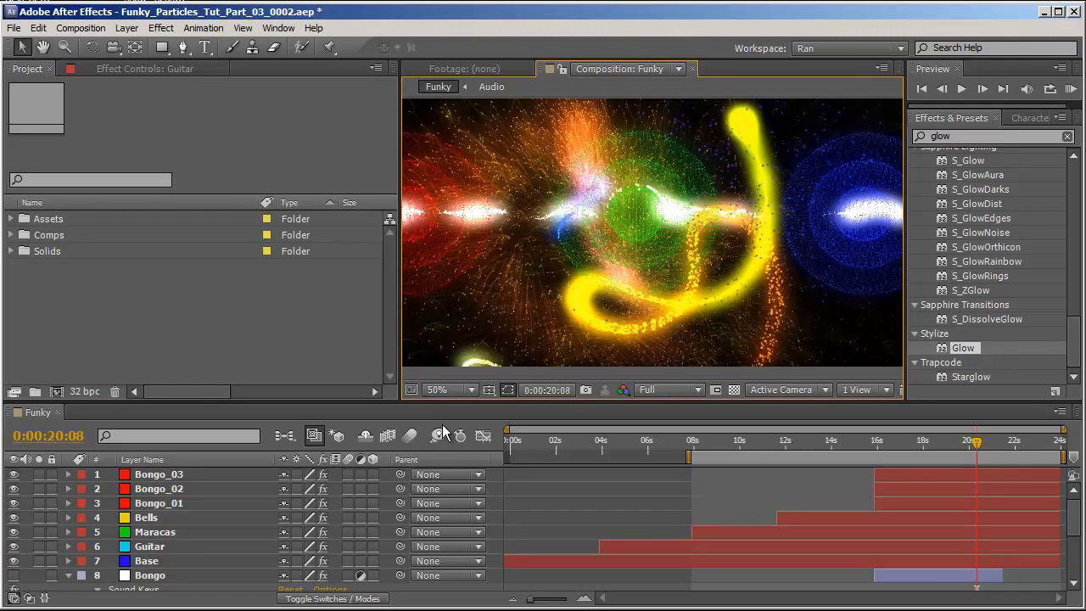
pyautogui.keyDown('alt'); pyautogui.click(82, 392); pyautogui.keyUp('alt')
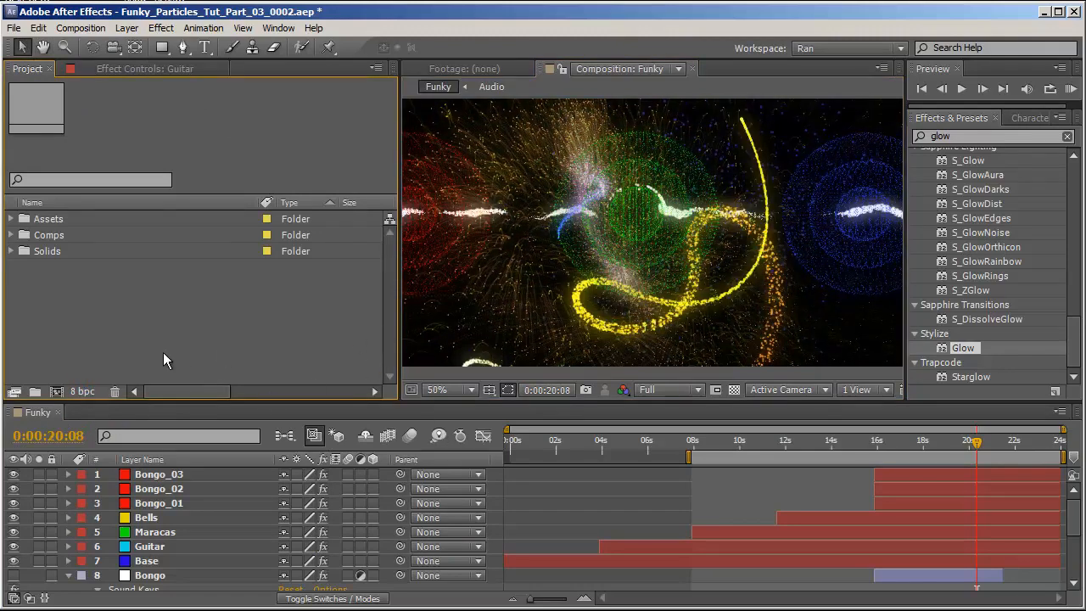
pyautogui.keyDown('alt'); pyautogui.click(84, 395); pyautogui.keyUp('alt')
pyautogui.keyDown('alt'); pyautogui.click(84, 394); pyautogui.keyUp('alt')
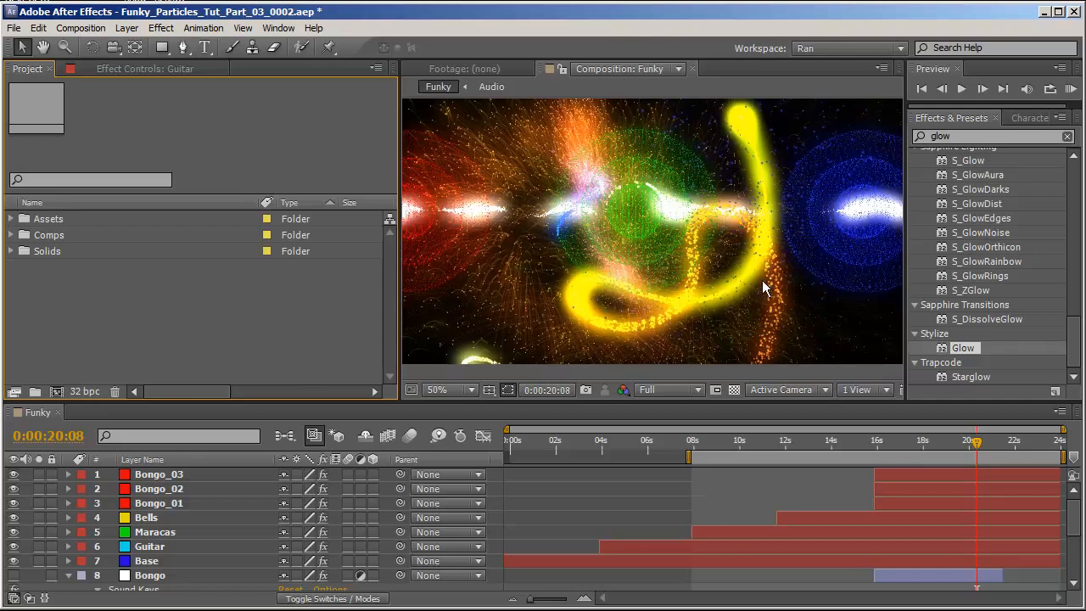
# Enlarge the composition view and set the blending mode of the Base and Guitar layers to Add.
pyautogui.moveTo(401, 242); pyautogui.dragTo(246, 233)
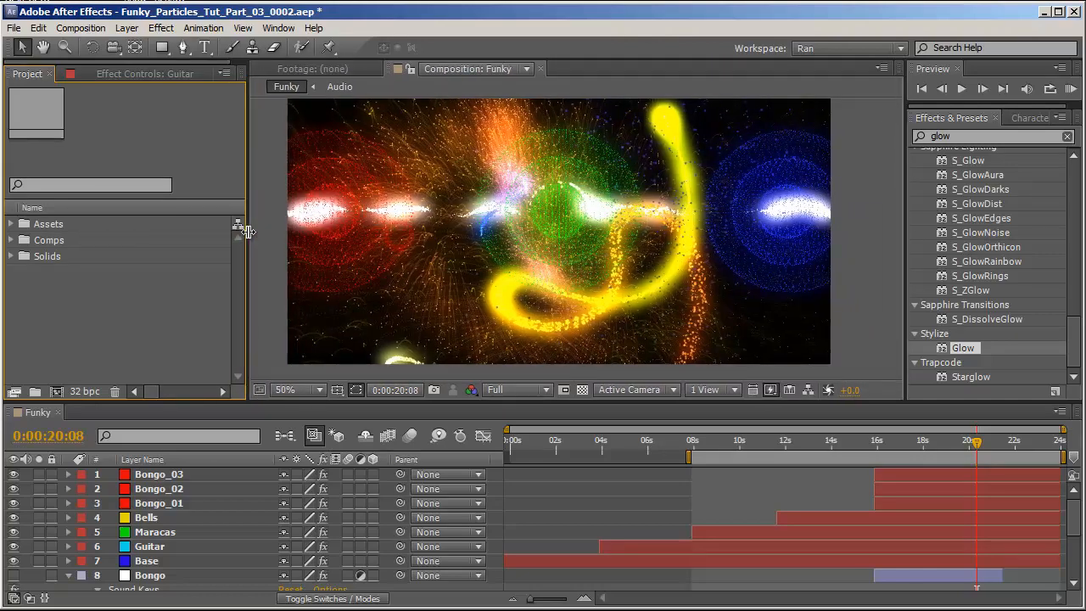
pyautogui.moveTo(678, 404); pyautogui.dragTo(683, 455)
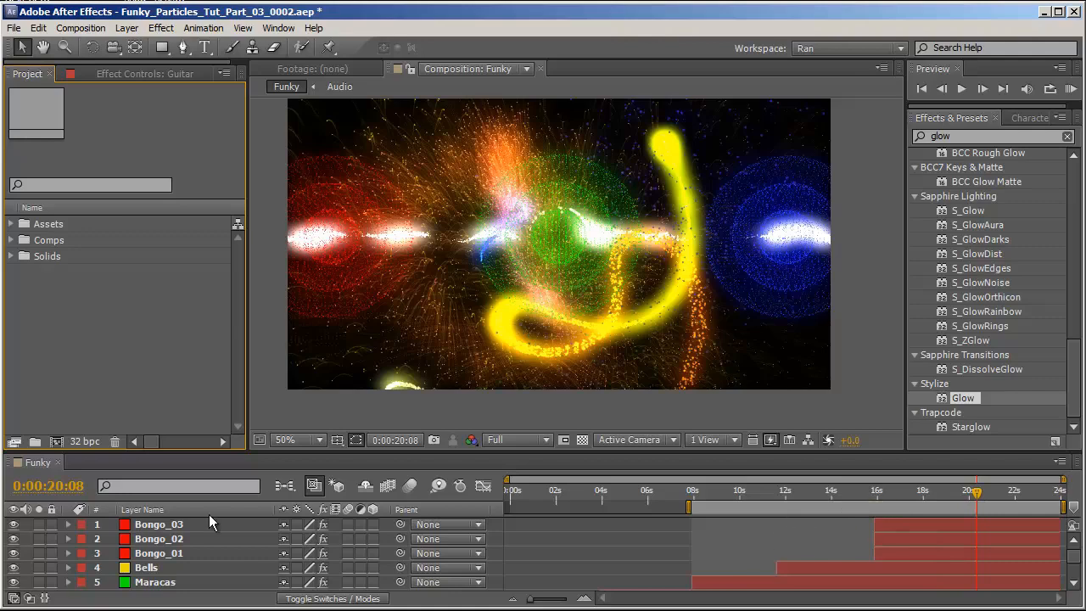
pyautogui.press('u')
pyautogui.click(165, 525)
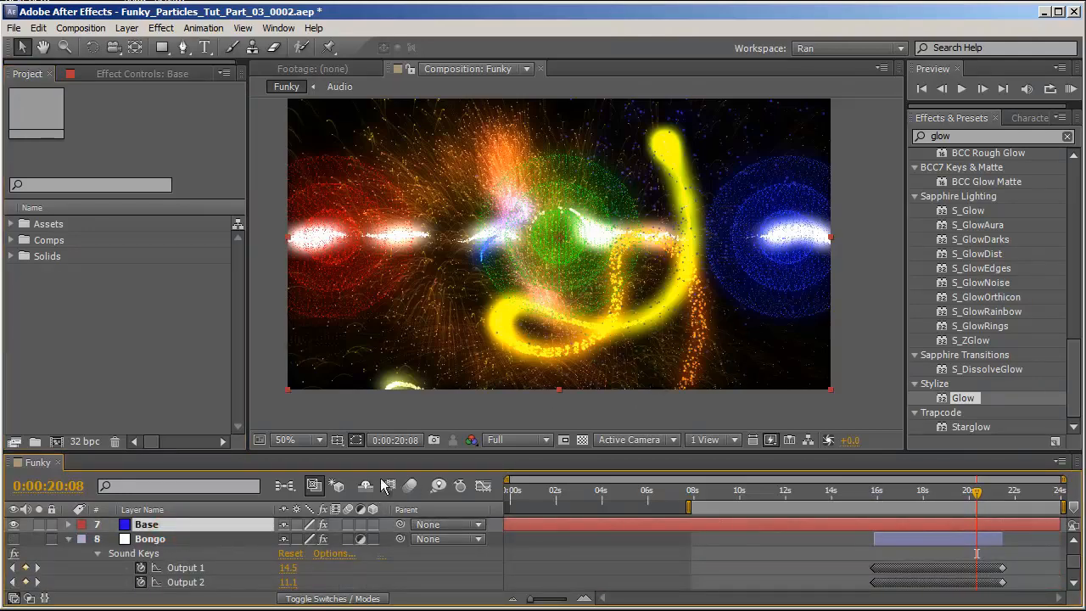
pyautogui.press('u')
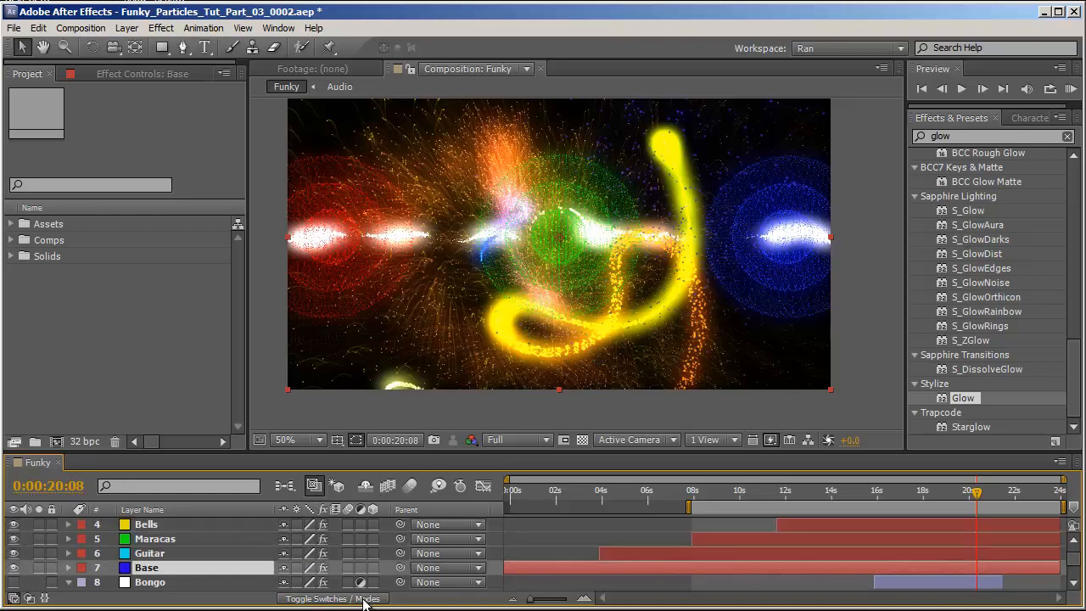
pyautogui.click(364, 599)
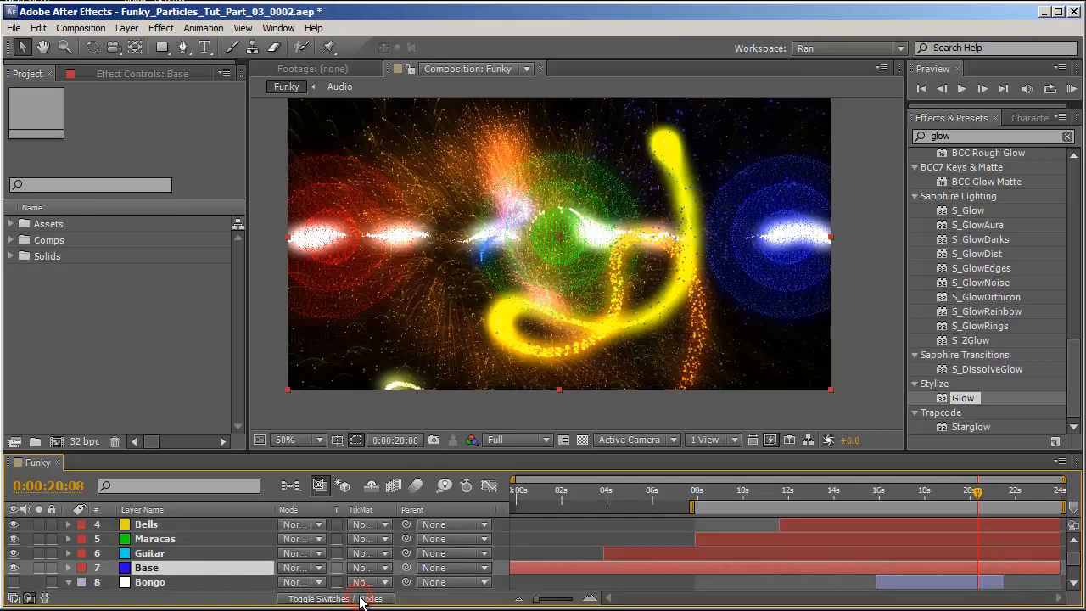
pyautogui.click(302, 567)
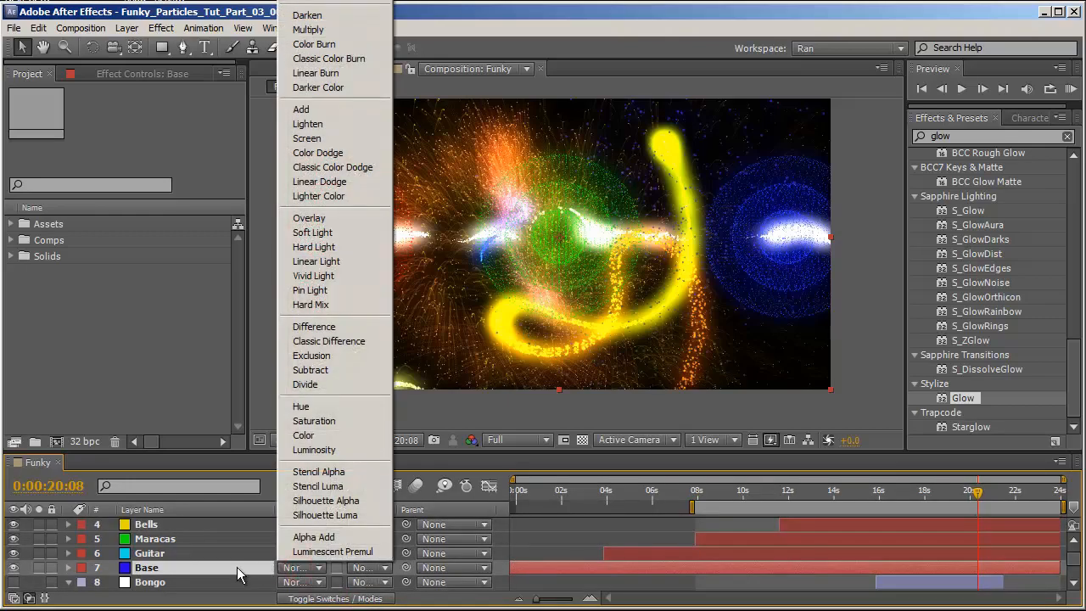
pyautogui.click(367, 110)
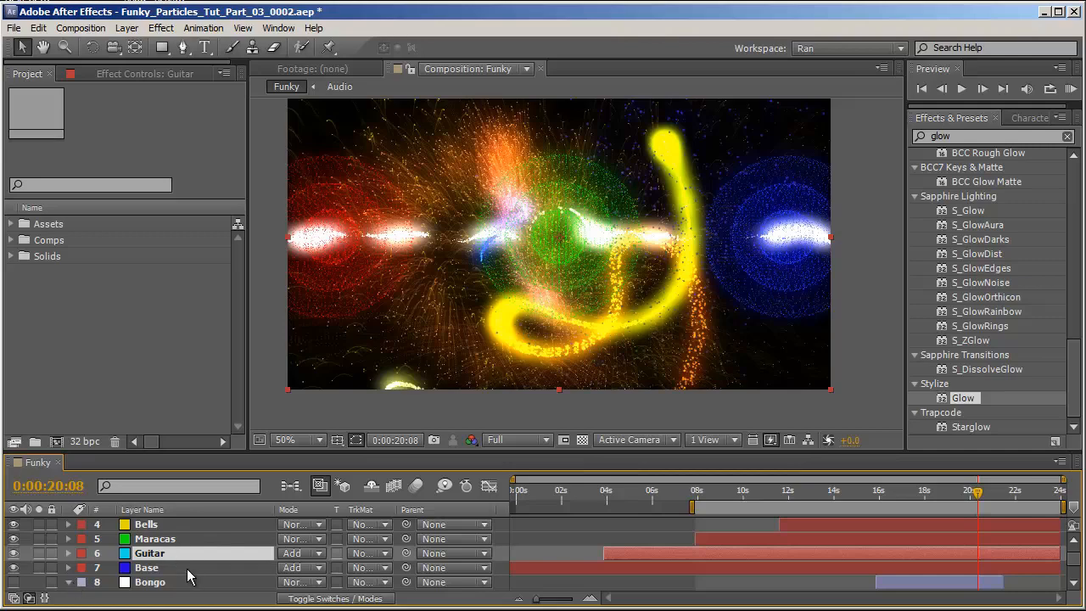
# Create a new adjustment layer above all the layers in the Funky composition.
pyautogui.click(68, 539)
pyautogui.click(68, 524)
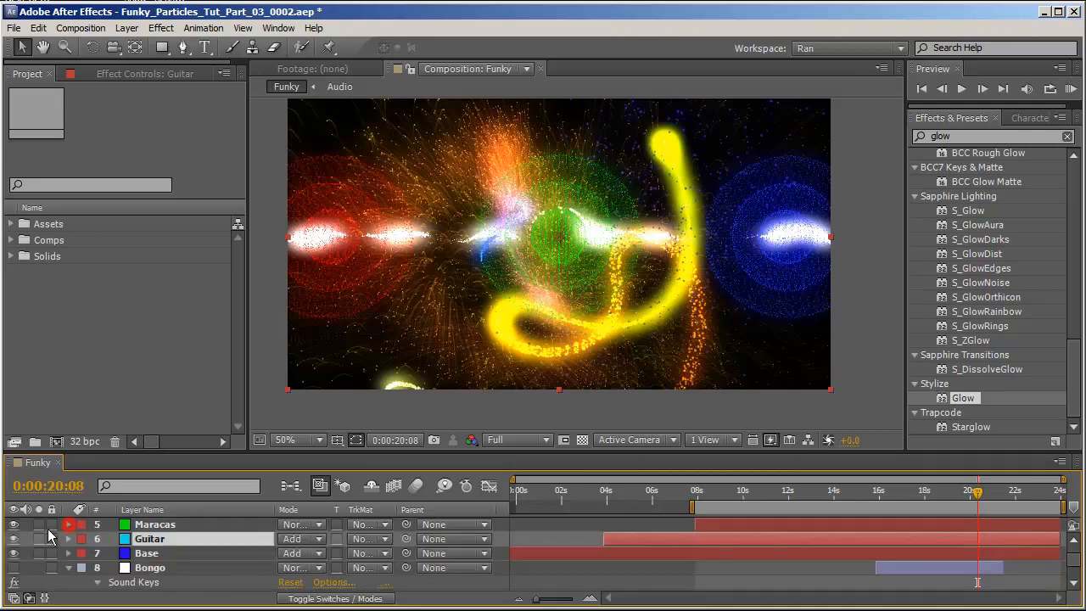
pyautogui.rightClick(49, 533)
pyautogui.click(246, 607)
# Apply the RSMB motion blur effect to the adjustment layer and set its Blur Amount to 1.
pyautogui.click(973, 136)
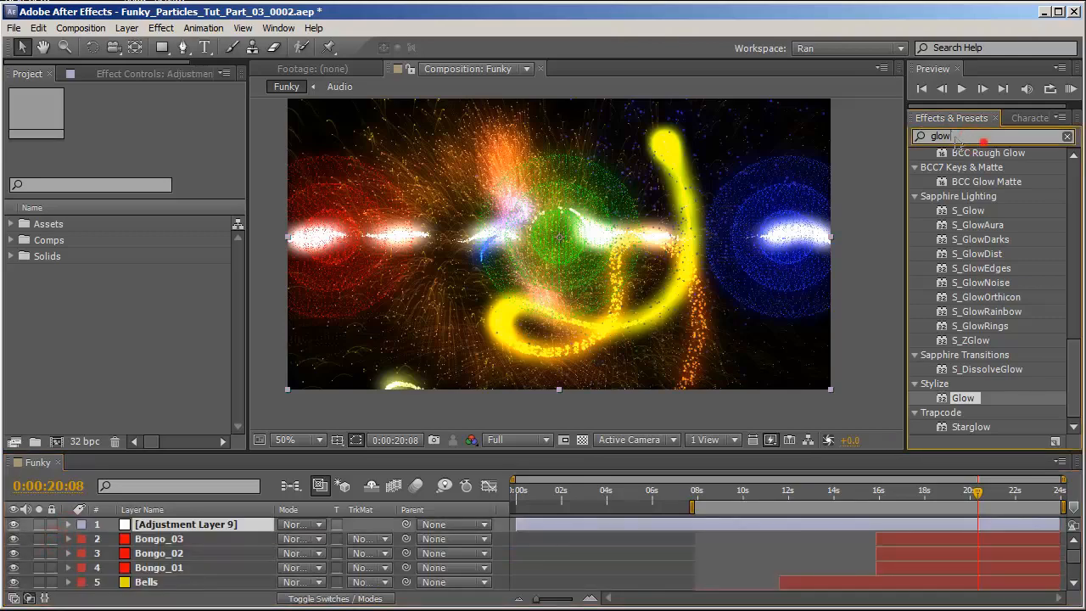
pyautogui.press('BackSpace')
pyautogui.press('BackSpace')
pyautogui.press('BackSpace')
pyautogui.press('BackSpace')
pyautogui.write('rsm')
pyautogui.doubleClick(967, 170)
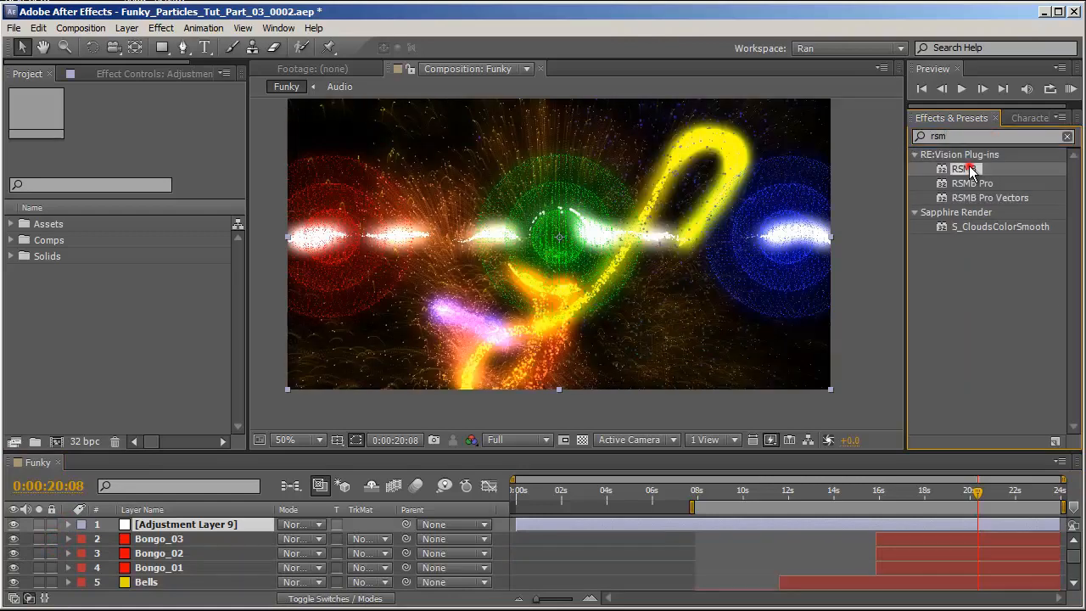
pyautogui.click(148, 120)
pyautogui.write('1')
pyautogui.press('Return')
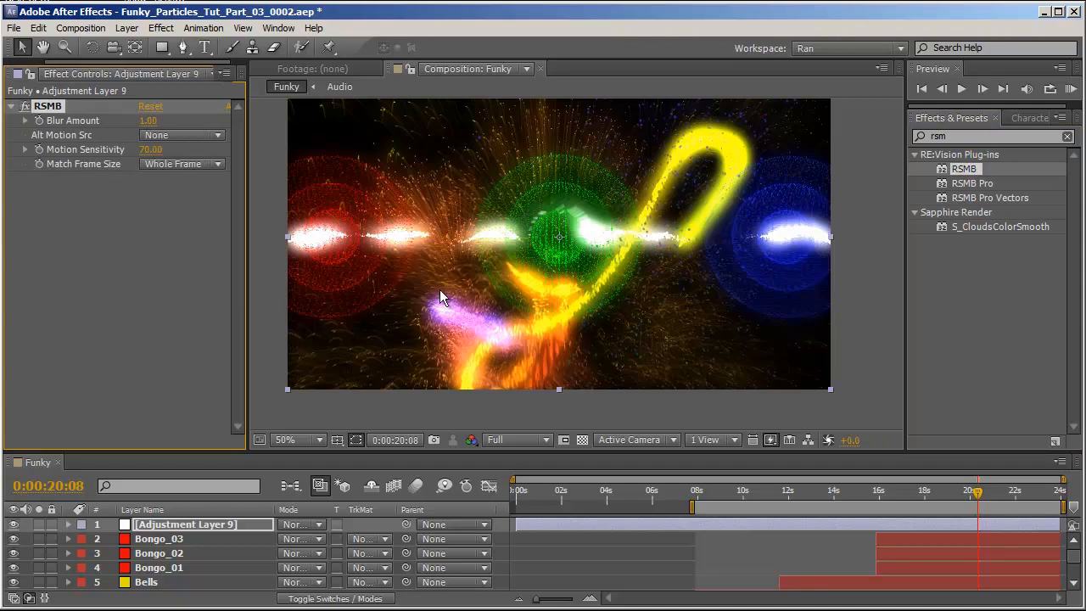
# Create a solid named BG just above the Audio layer and apply the 4-Color Gradient effect to it.
pyautogui.rightClick(29, 536)
pyautogui.moveTo(127, 543)
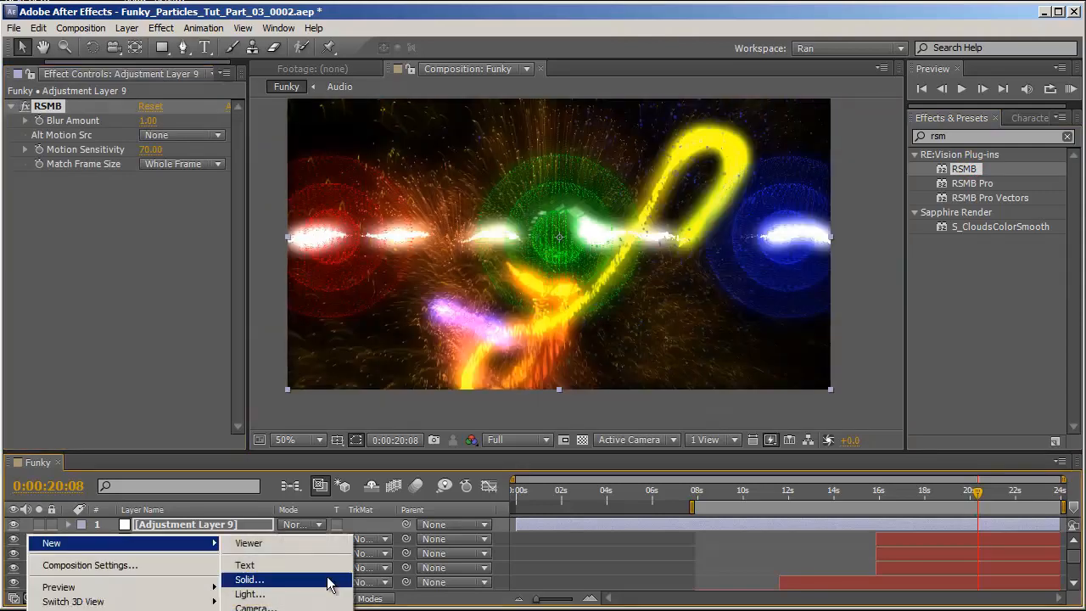
pyautogui.click(248, 579)
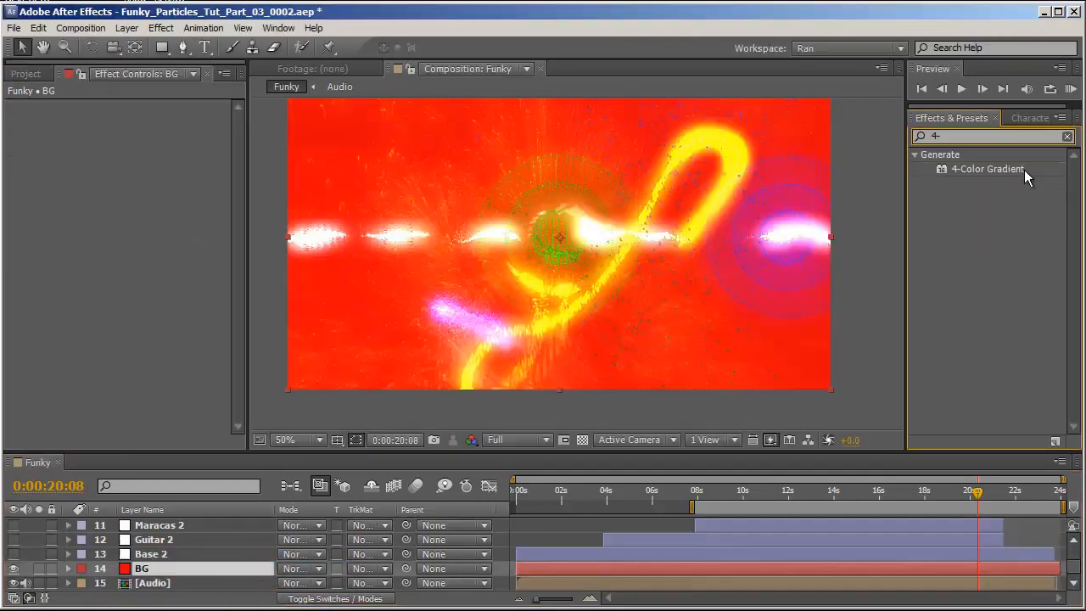
pyautogui.doubleClick(1017, 169)
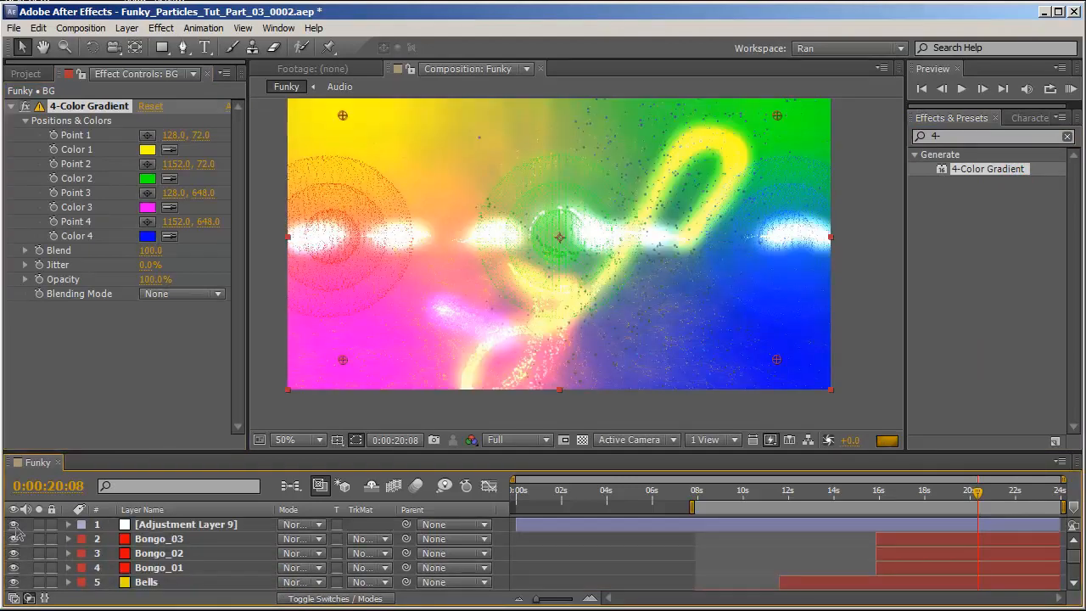
# With the adjustment layer hidden and BG soloed, set gradient Color 1 to dark olive, Color 2 to navy and Color 3 to very dark green.
pyautogui.click(13, 525)
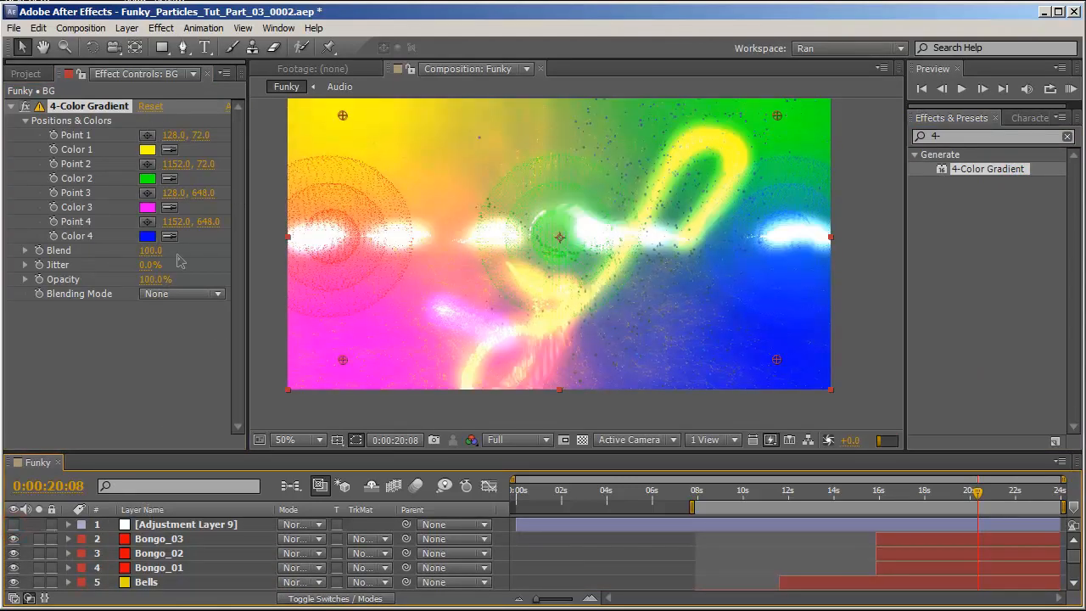
pyautogui.scroll(-5, 77, 569)
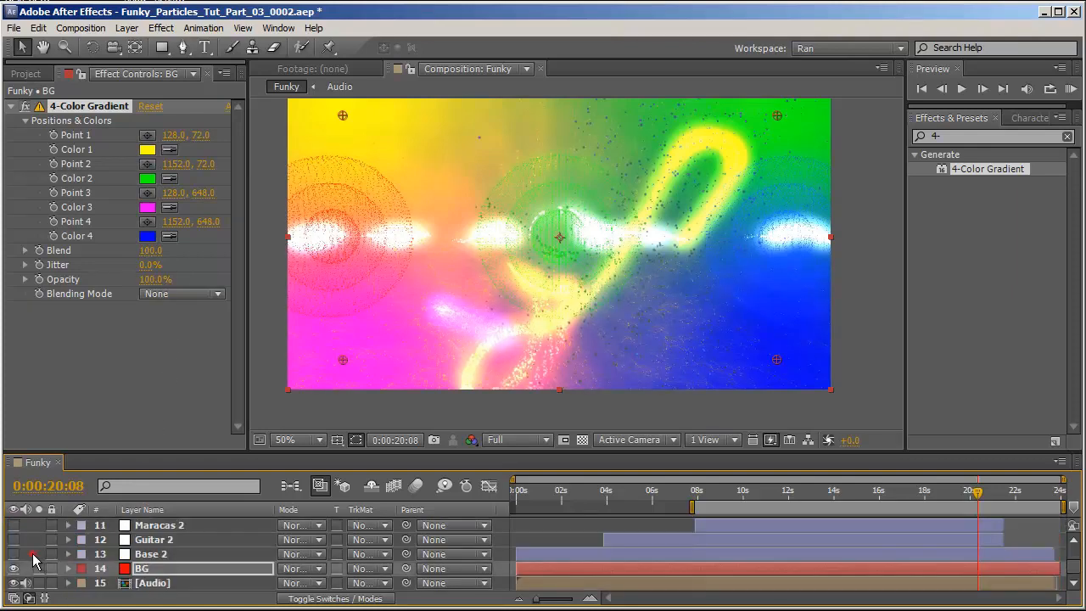
pyautogui.click(38, 568)
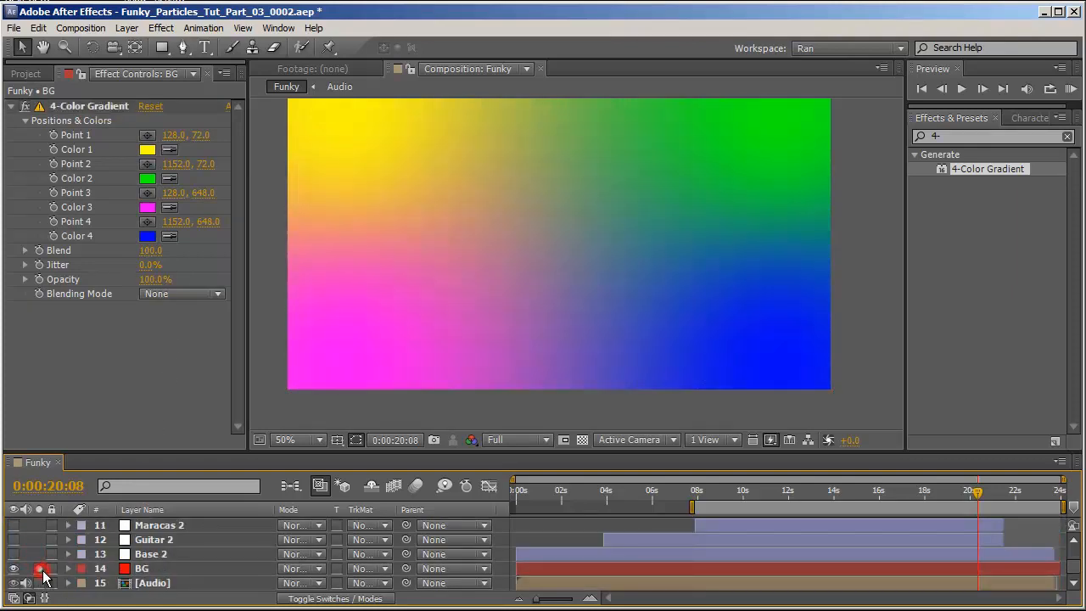
pyautogui.click(147, 207)
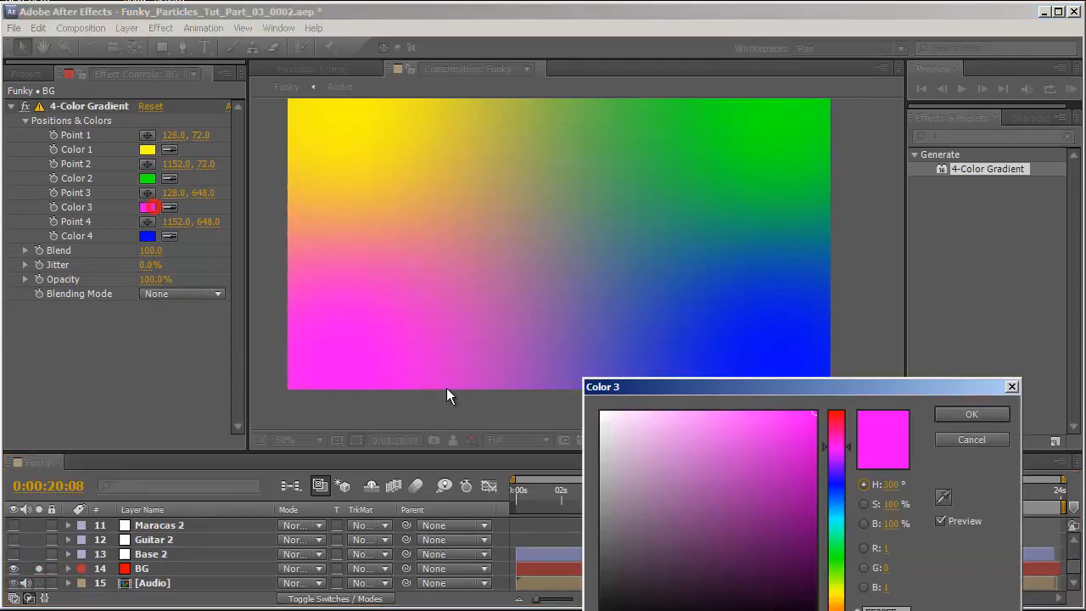
pyautogui.moveTo(843, 489); pyautogui.dragTo(848, 541)
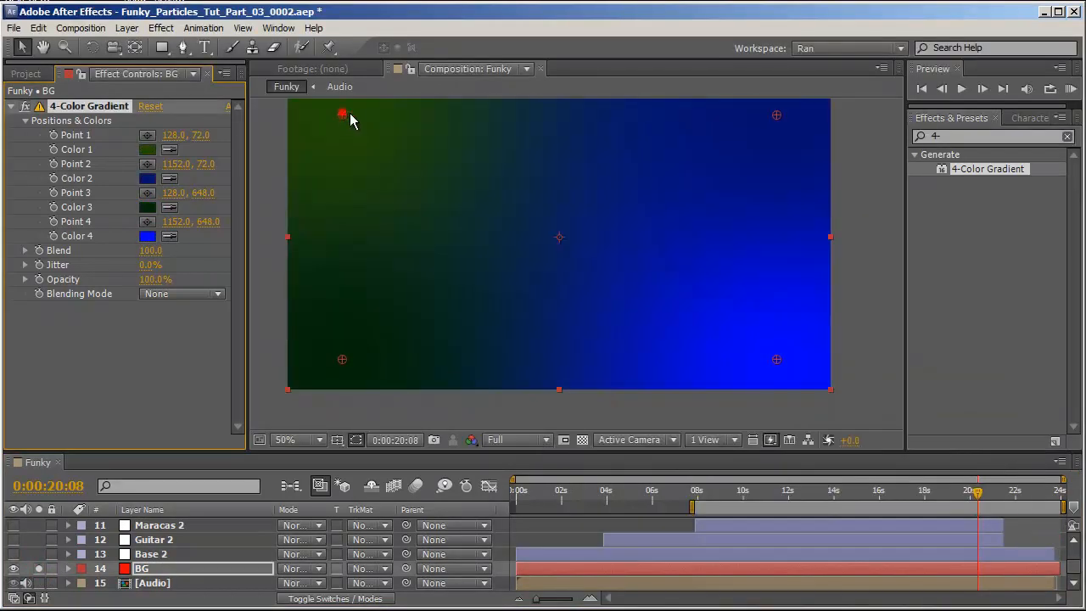
# Move gradient Point 1 to 804, 356, Point 2 to 1066, 318 and Point 4 to 576, 762; set Color 4 to teal green and Blend to 247.
pyautogui.moveTo(344, 116); pyautogui.dragTo(674, 167)
pyautogui.moveTo(776, 359); pyautogui.dragTo(533, 408)
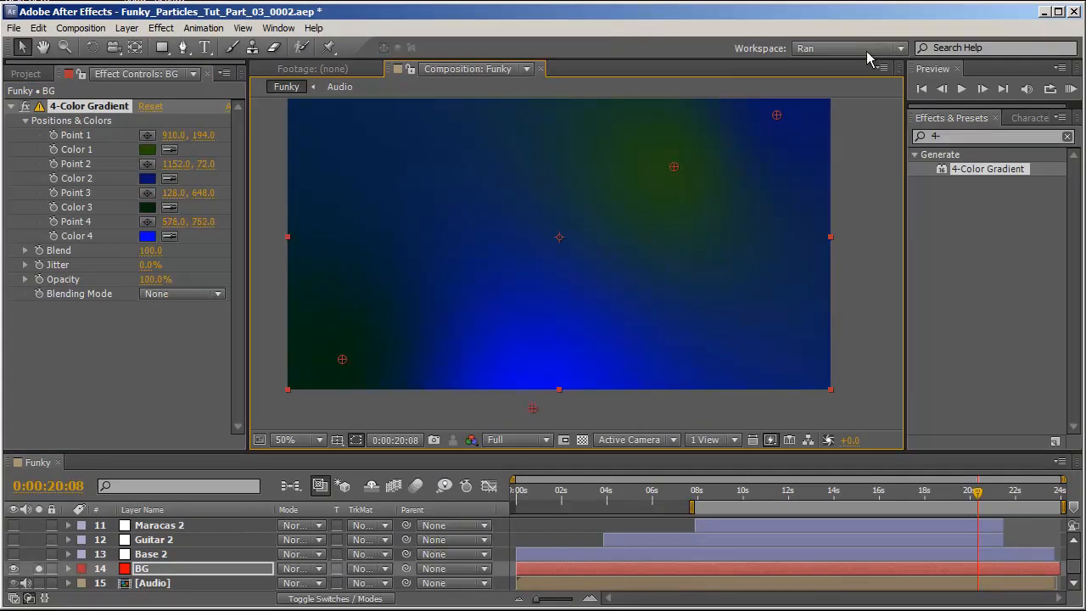
pyautogui.moveTo(777, 114); pyautogui.dragTo(740, 219)
pyautogui.moveTo(674, 167); pyautogui.dragTo(629, 235)
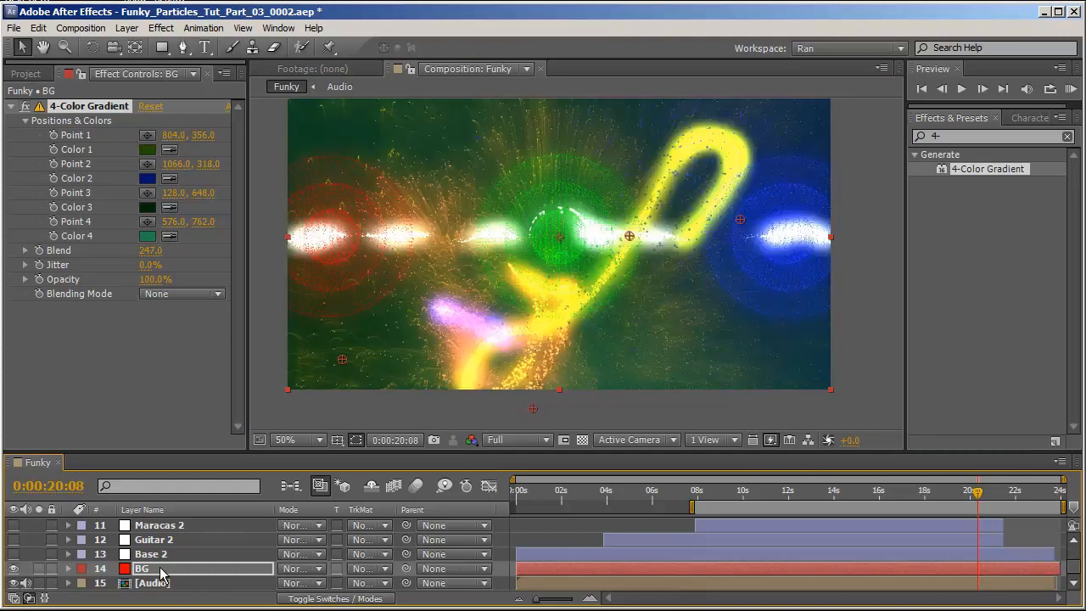
# Show the adjustment layer again and set the blending mode of the colored Bongo, Bells and Maracas layers to Add.
pyautogui.scroll(5, 156, 577)
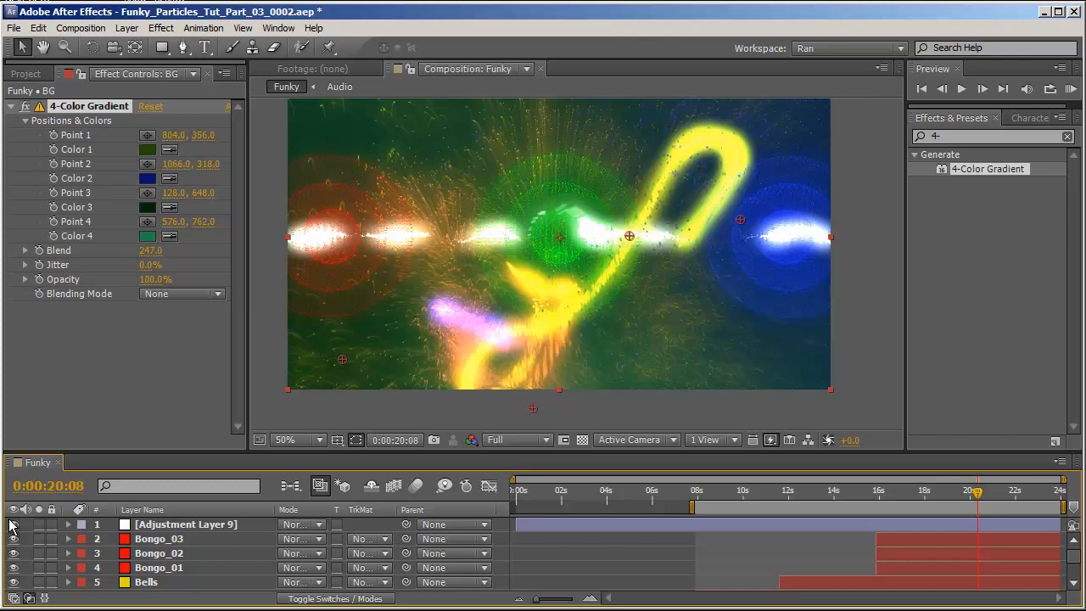
pyautogui.click(158, 539)
pyautogui.scroll(-1, 27, 542)
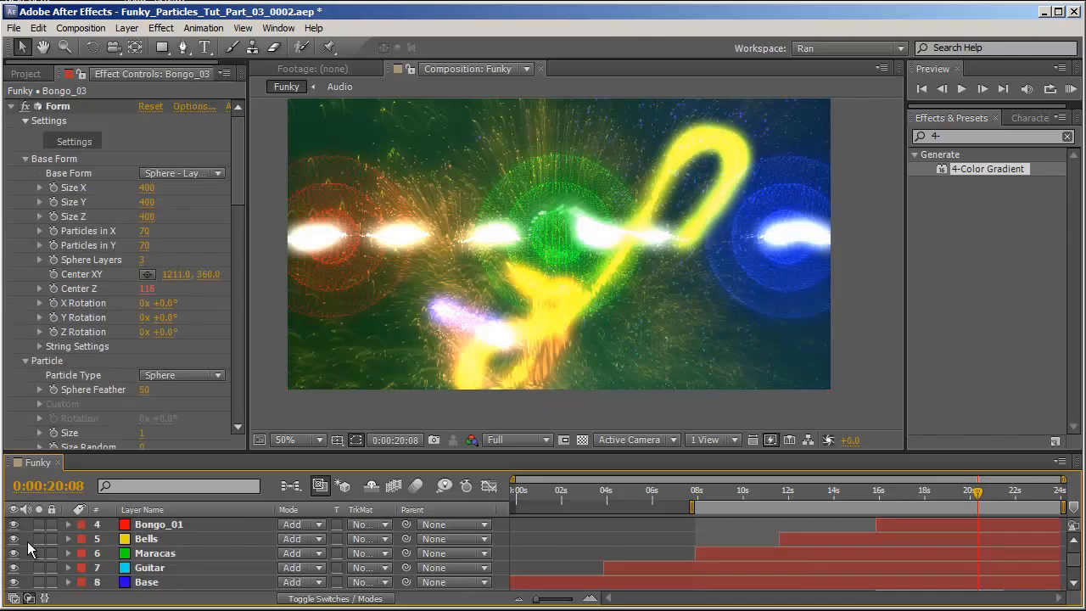